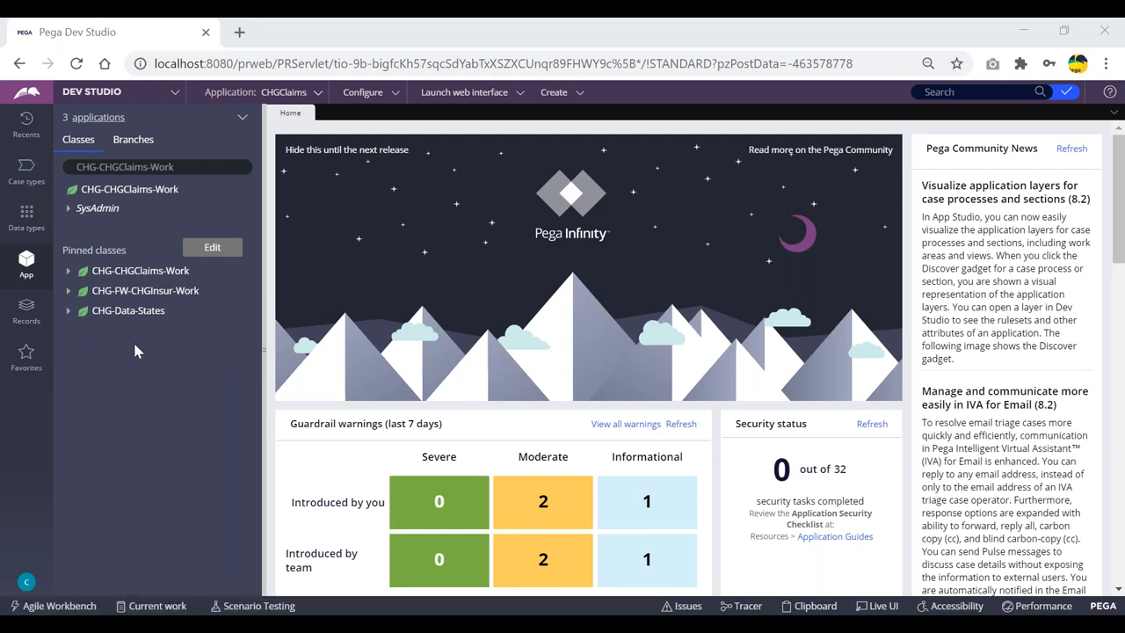
Filter the class explorer on 'data-', choose CHG-Data-States, and expand its Data Model rules
{"action": "left_click", "coordinate": [197, 166]}
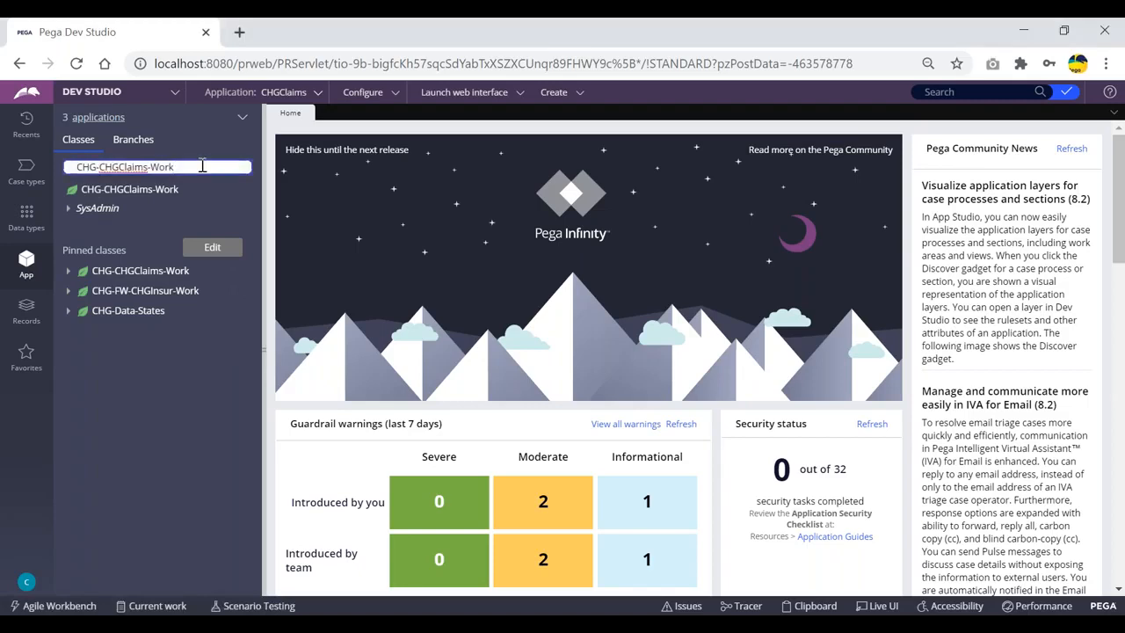
{"action": "key", "text": "BackSpace"}
{"action": "key", "text": "BackSpace"}
{"action": "key", "text": "BackSpace"}
{"action": "key", "text": "BackSpace"}
{"action": "key", "text": "BackSpace"}
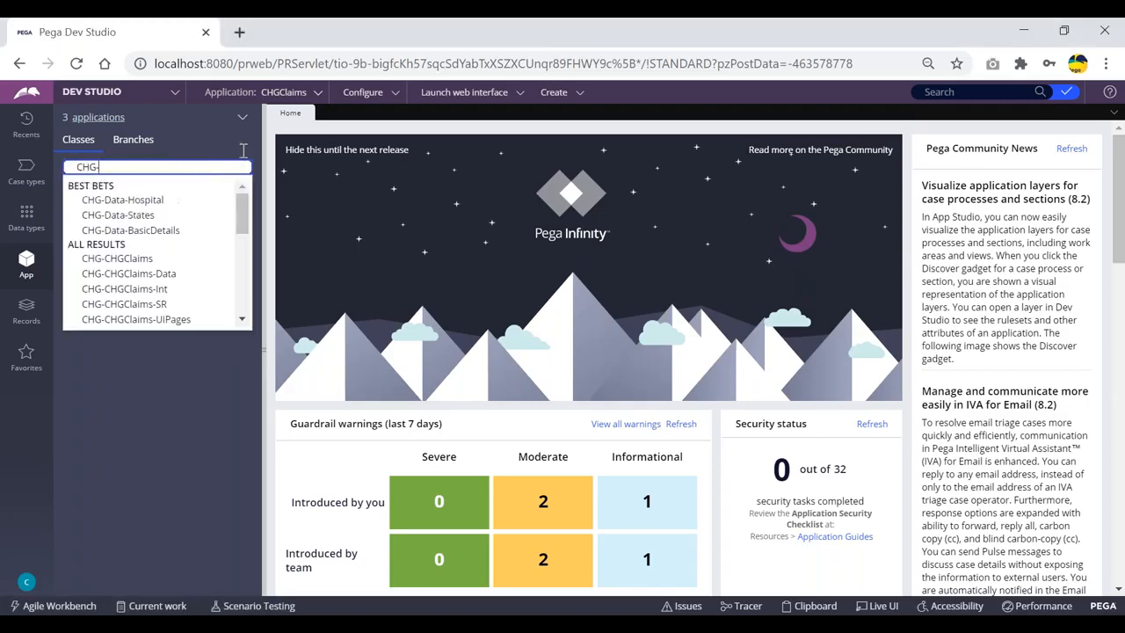
{"action": "left_click", "coordinate": [596, 44]}
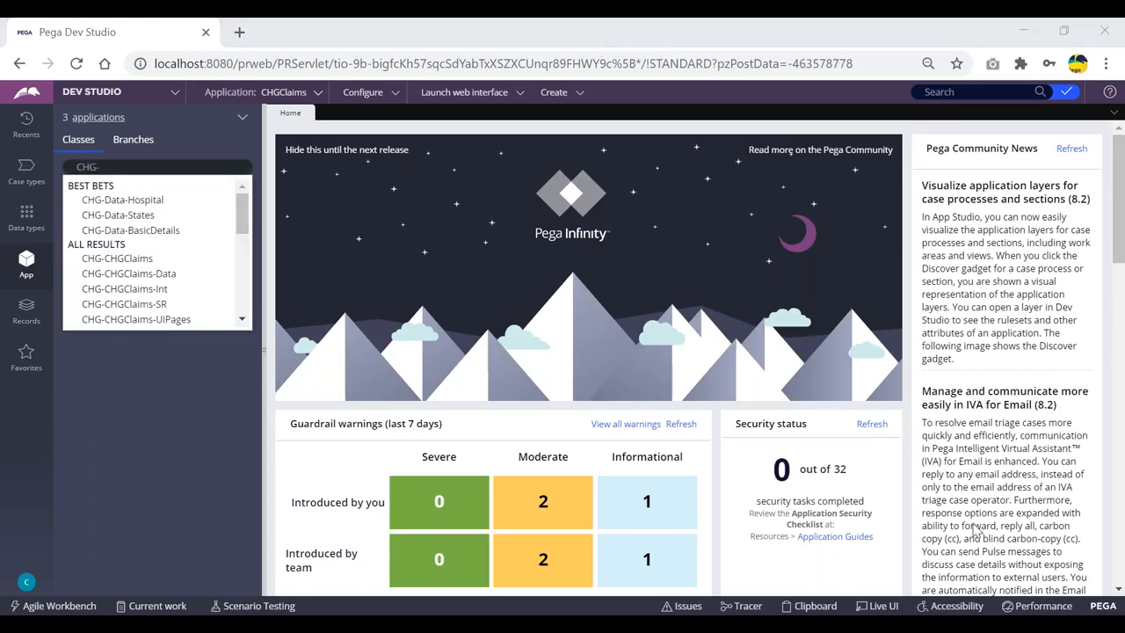
{"action": "left_click", "coordinate": [976, 351]}
{"action": "left_click", "coordinate": [133, 166]}
{"action": "type", "text": "data"}
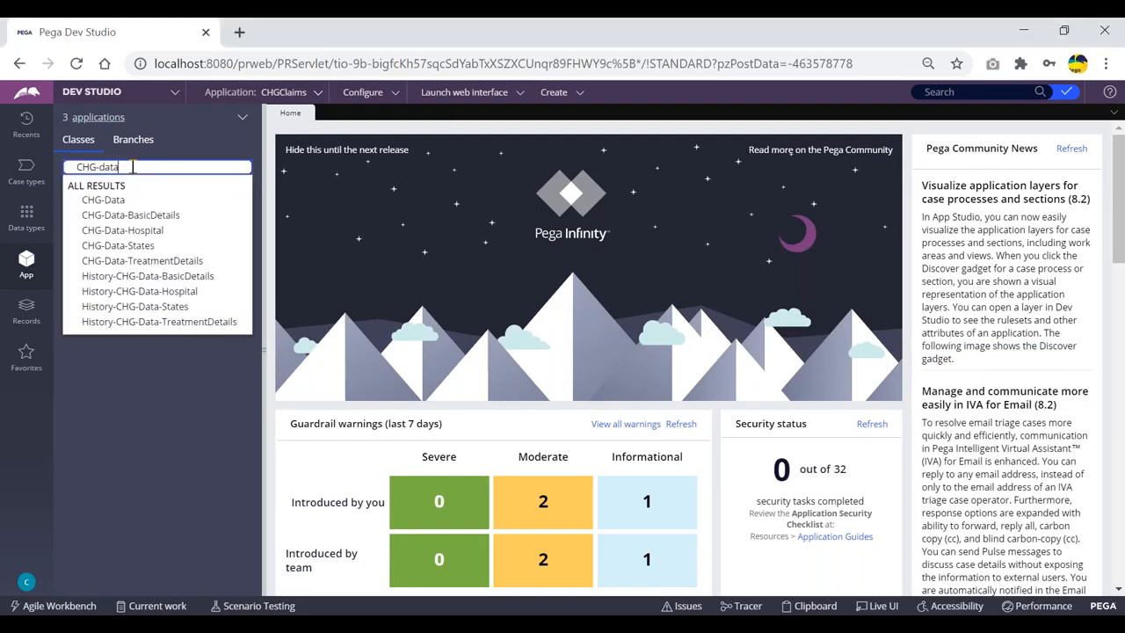
{"action": "type", "text": "-"}
{"action": "key", "text": "Down"}
{"action": "key", "text": "Down"}
{"action": "key", "text": "Down"}
{"action": "key", "text": "Return"}
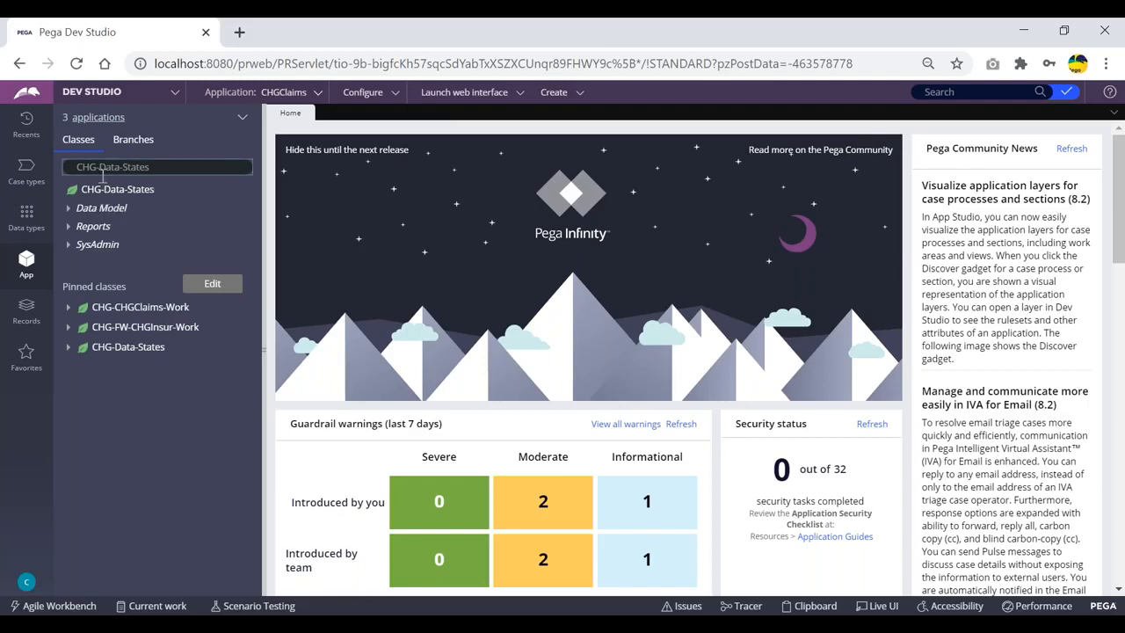
{"action": "left_click", "coordinate": [86, 209]}
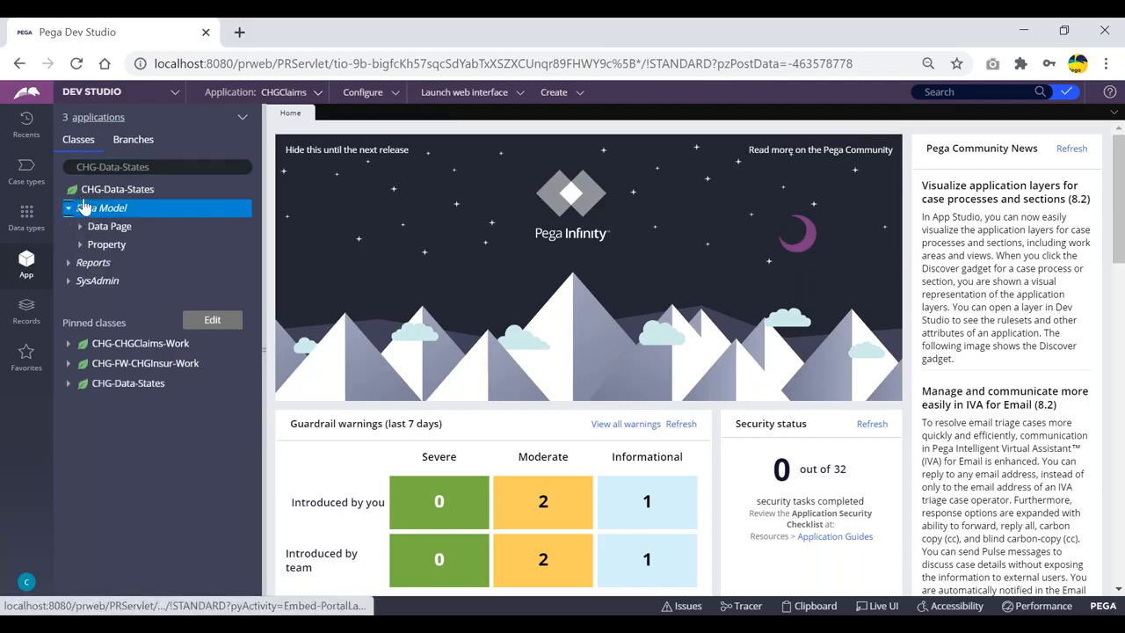
Open the D_States and D_StatesList data pages, compare them, and end on D_StatesList
{"action": "left_click", "coordinate": [69, 262]}
{"action": "left_click", "coordinate": [80, 226]}
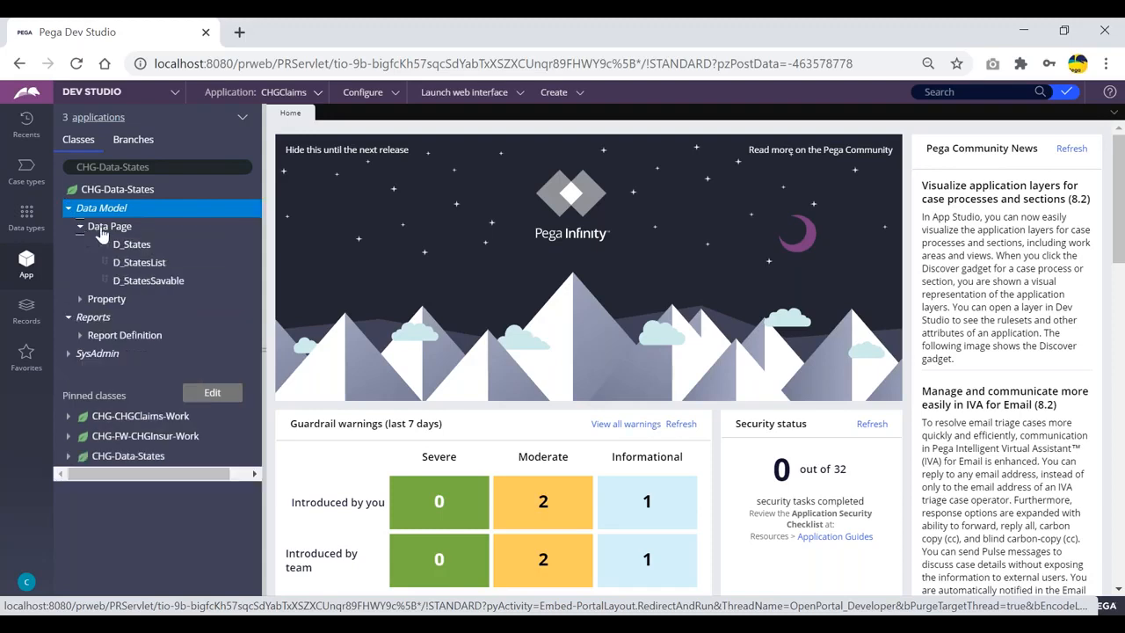
{"action": "left_click", "coordinate": [132, 244]}
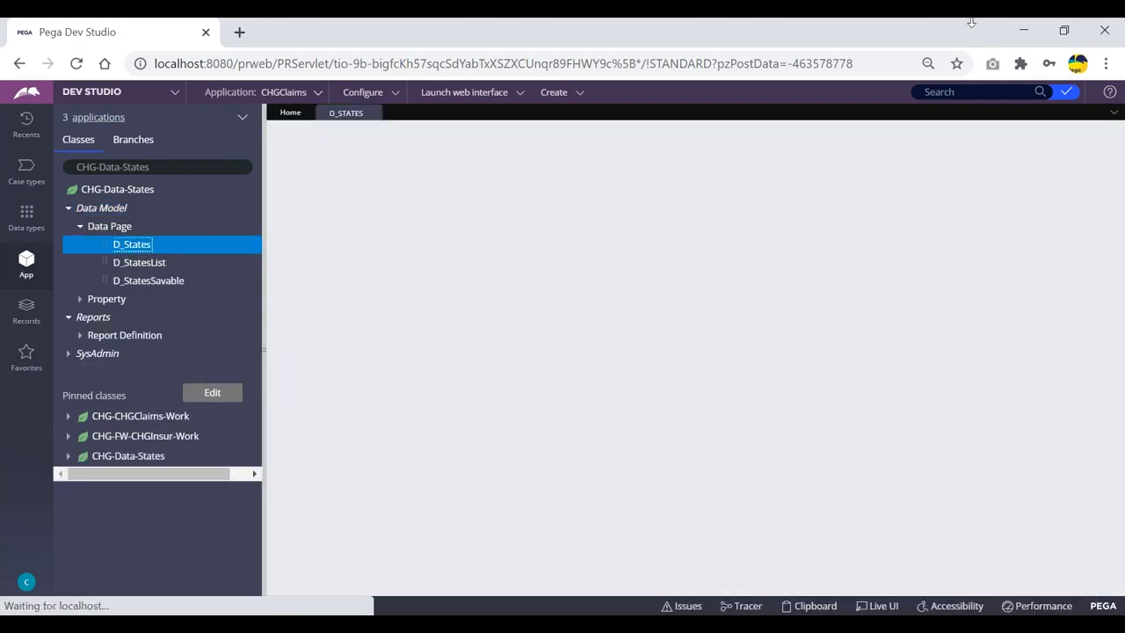
{"action": "left_click", "coordinate": [810, 66]}
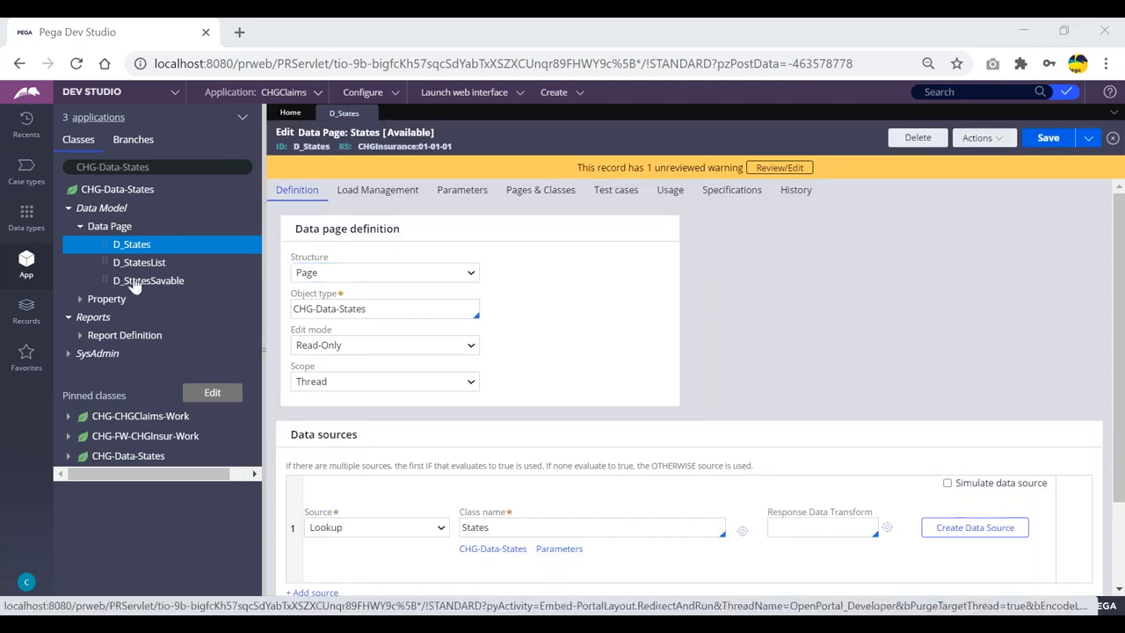
{"action": "left_click", "coordinate": [141, 263]}
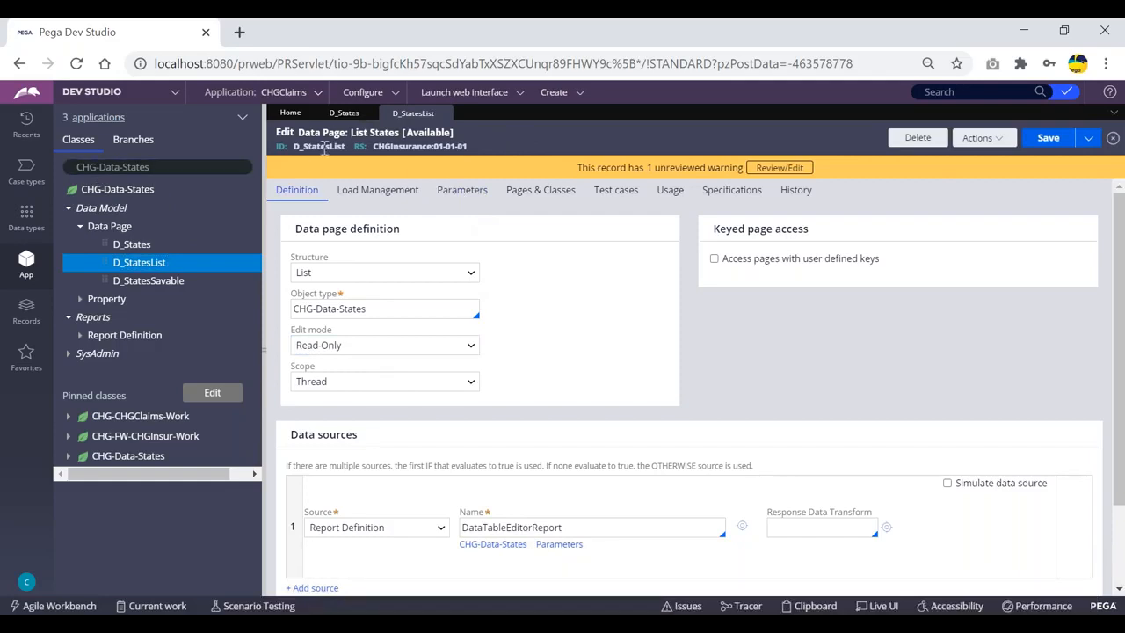
{"action": "left_click", "coordinate": [343, 112]}
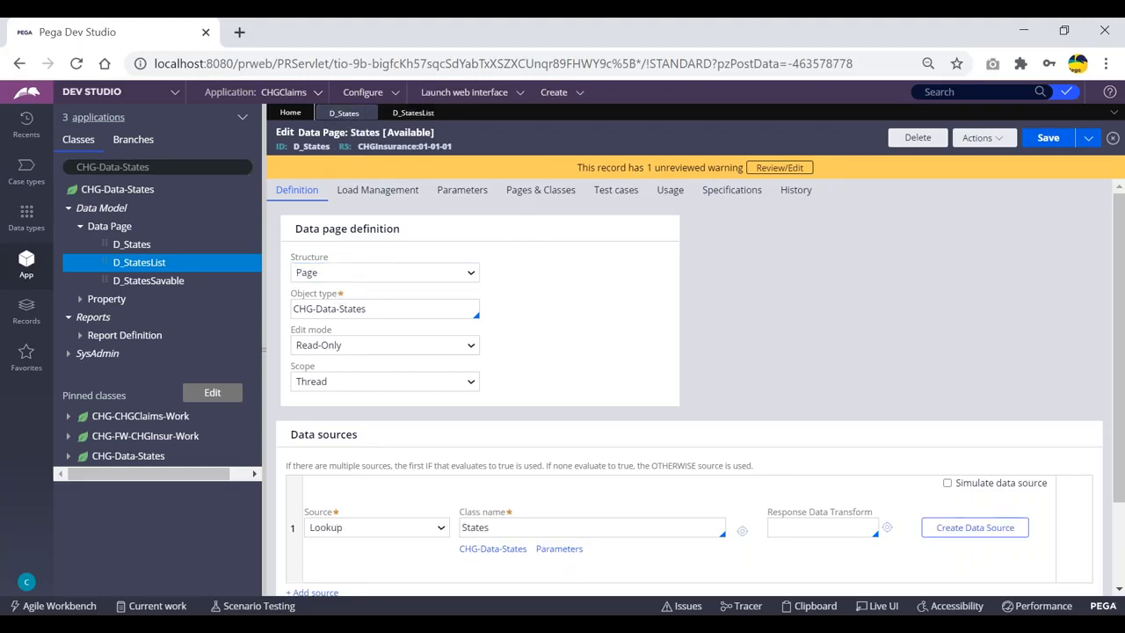
{"action": "left_click", "coordinate": [413, 116]}
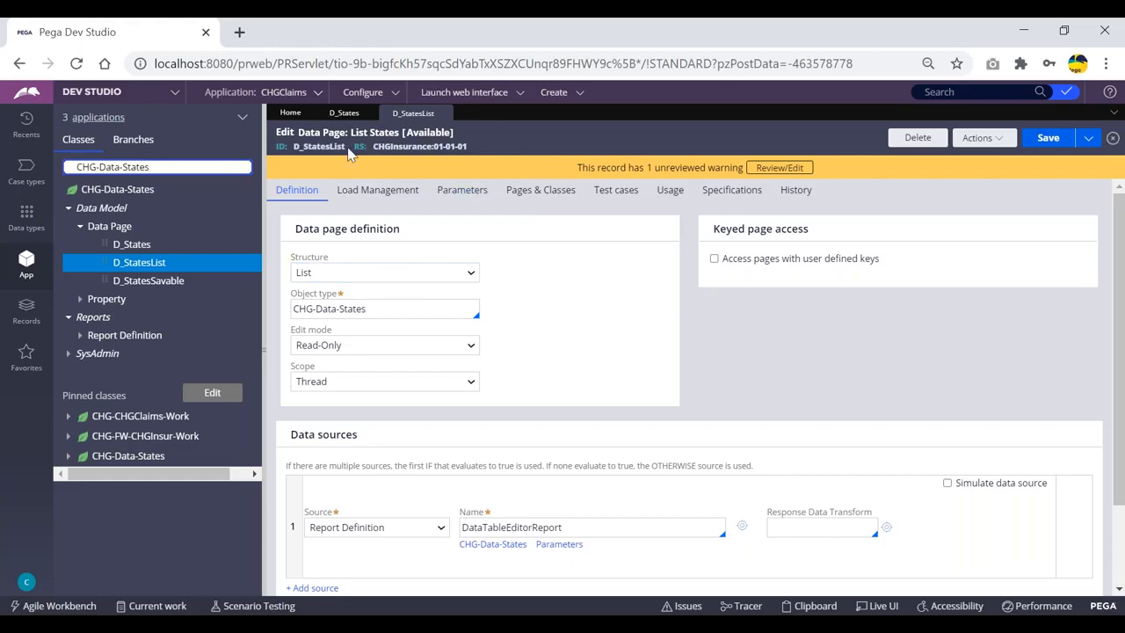
Open the HospitalSelSec section from CHG-FW-CHGInsur-Work's User Interface sections
{"action": "left_click", "coordinate": [75, 437]}
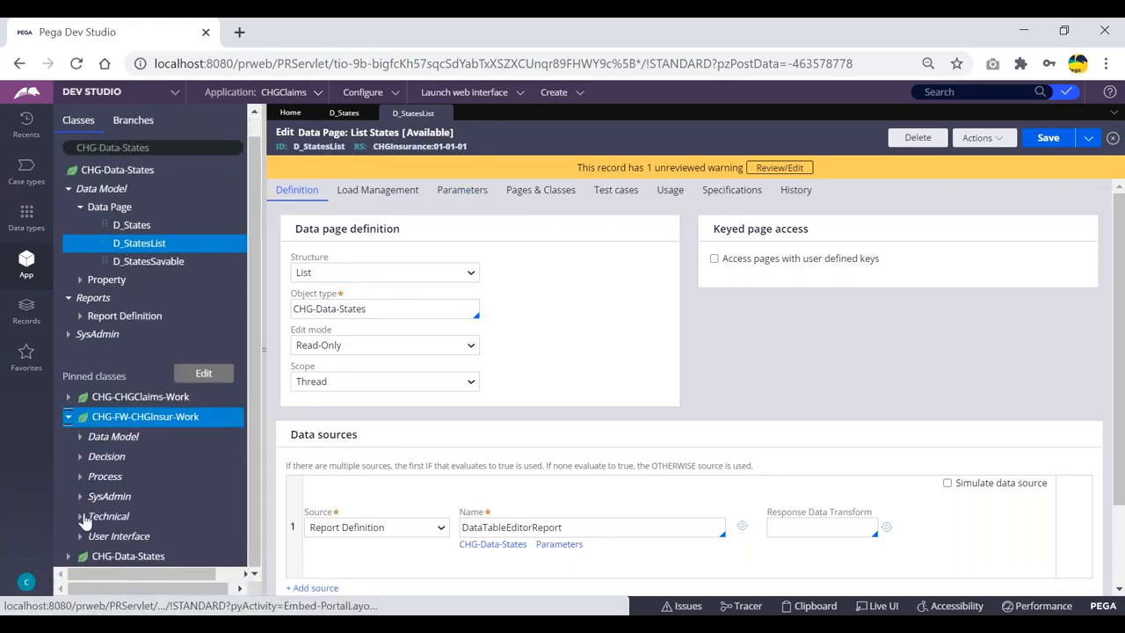
{"action": "left_click", "coordinate": [80, 535]}
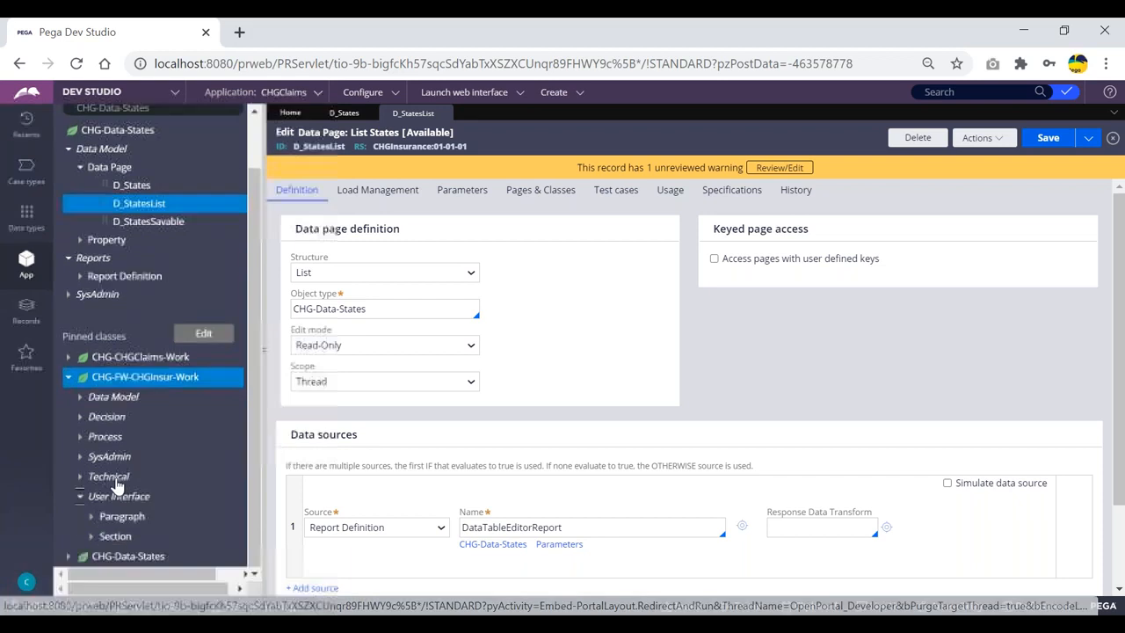
{"action": "left_click", "coordinate": [91, 536]}
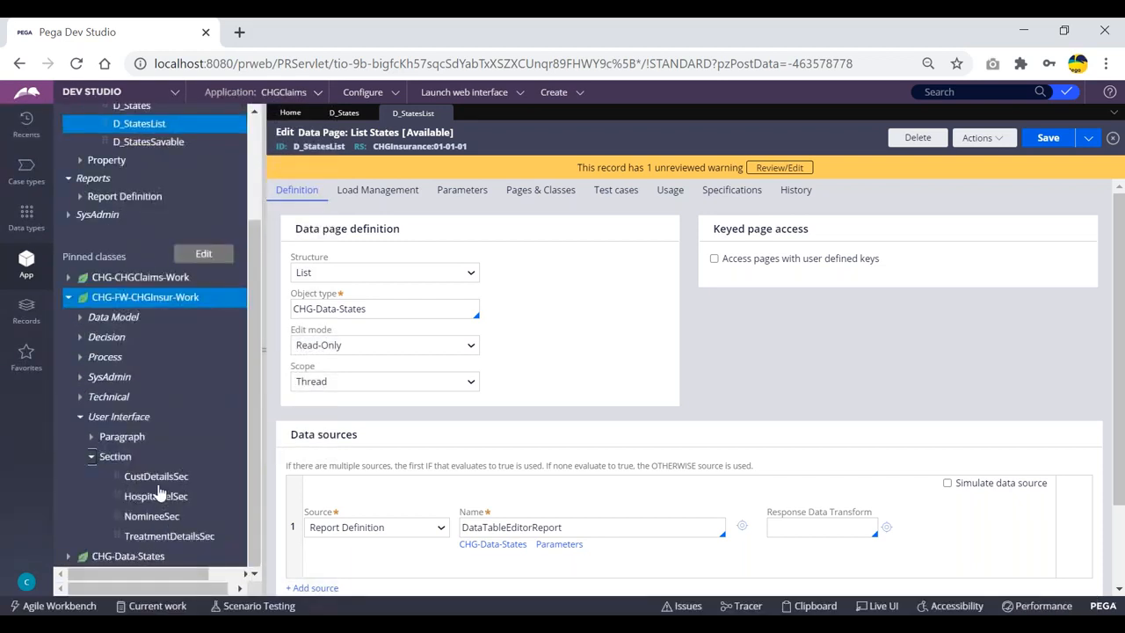
{"action": "left_click", "coordinate": [157, 497]}
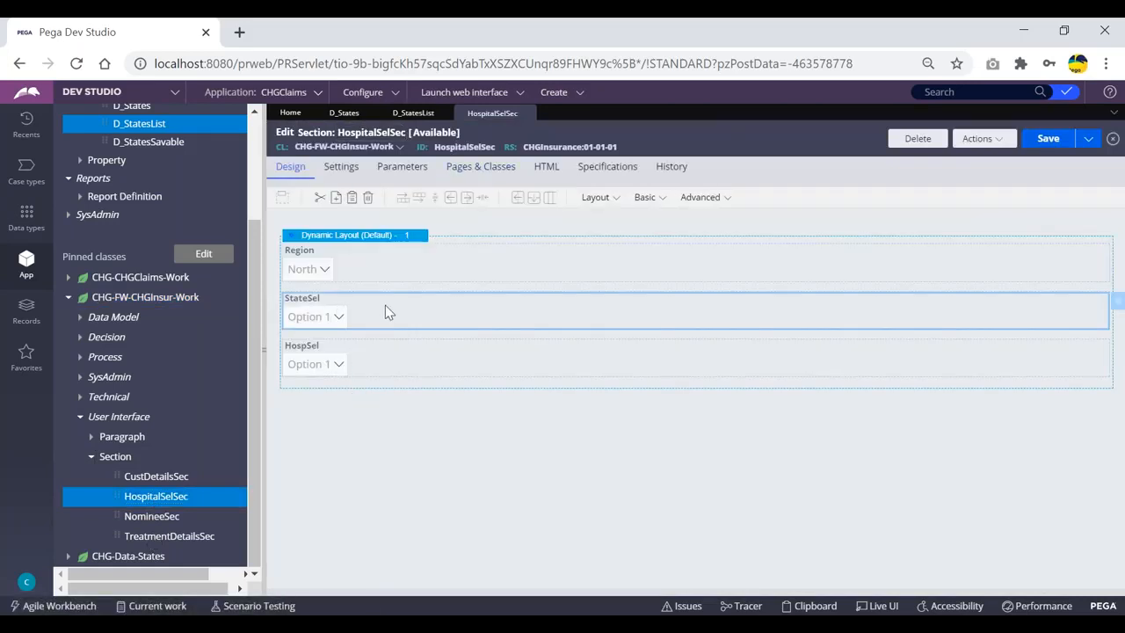
Review the StateSel dropdown's List source in Cell Properties, then cancel unchanged
{"action": "double_click", "coordinate": [385, 304]}
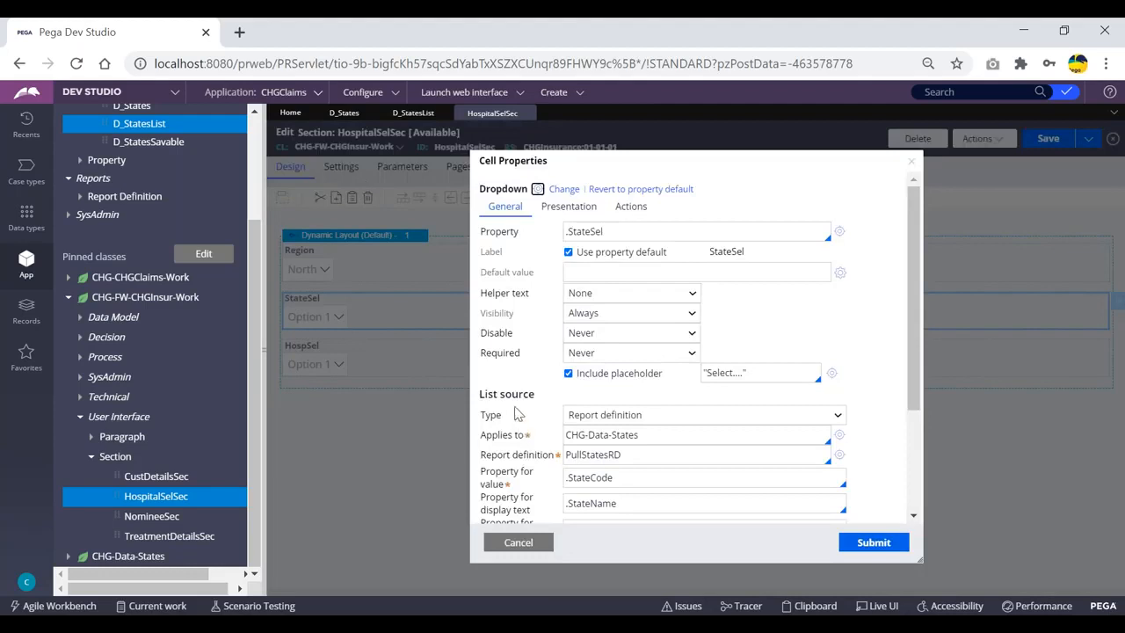
{"action": "left_click_drag", "start_coordinate": [537, 401], "coordinate": [482, 402]}
{"action": "left_click", "coordinate": [554, 401]}
{"action": "left_click", "coordinate": [518, 543]}
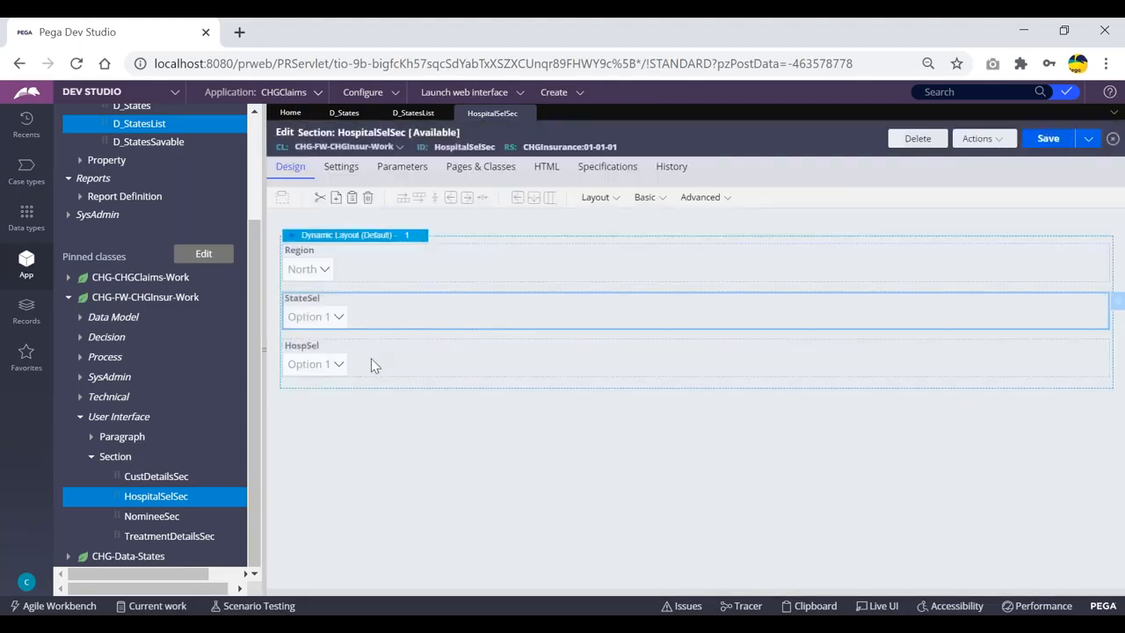
Review the HospSel dropdown's List source, noting the D_HospitalList data page, then cancel
{"action": "double_click", "coordinate": [371, 359]}
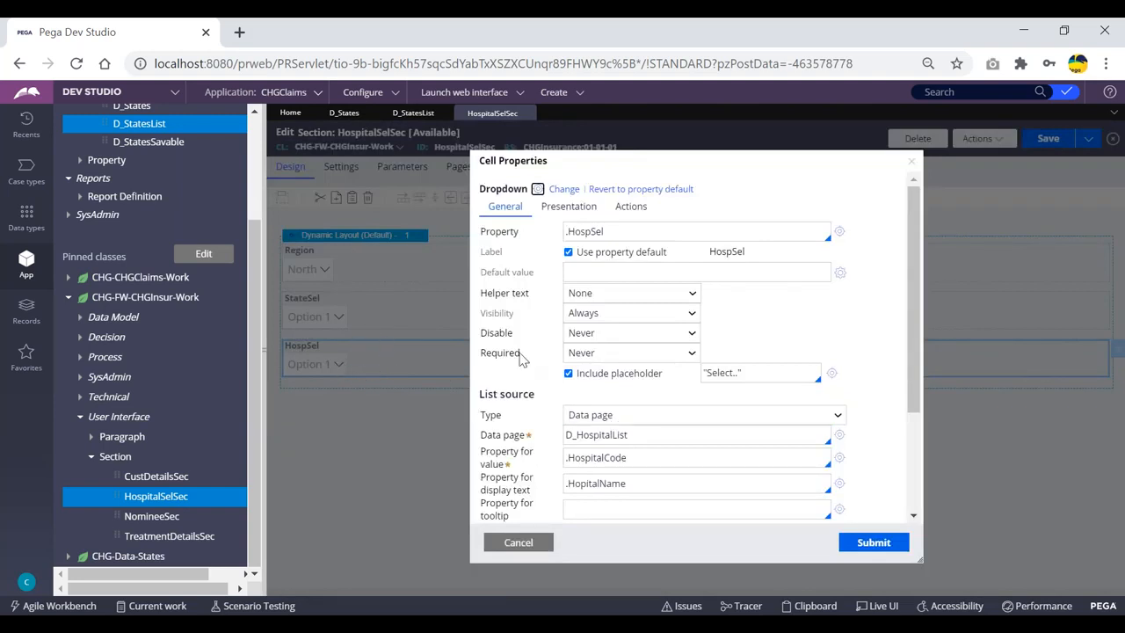
{"action": "triple_click", "coordinate": [505, 396]}
{"action": "left_click", "coordinate": [505, 397]}
{"action": "left_click_drag", "start_coordinate": [542, 395], "coordinate": [475, 395]}
{"action": "left_click", "coordinate": [555, 393]}
{"action": "left_click_drag", "start_coordinate": [636, 434], "coordinate": [564, 434]}
{"action": "left_click", "coordinate": [536, 541]}
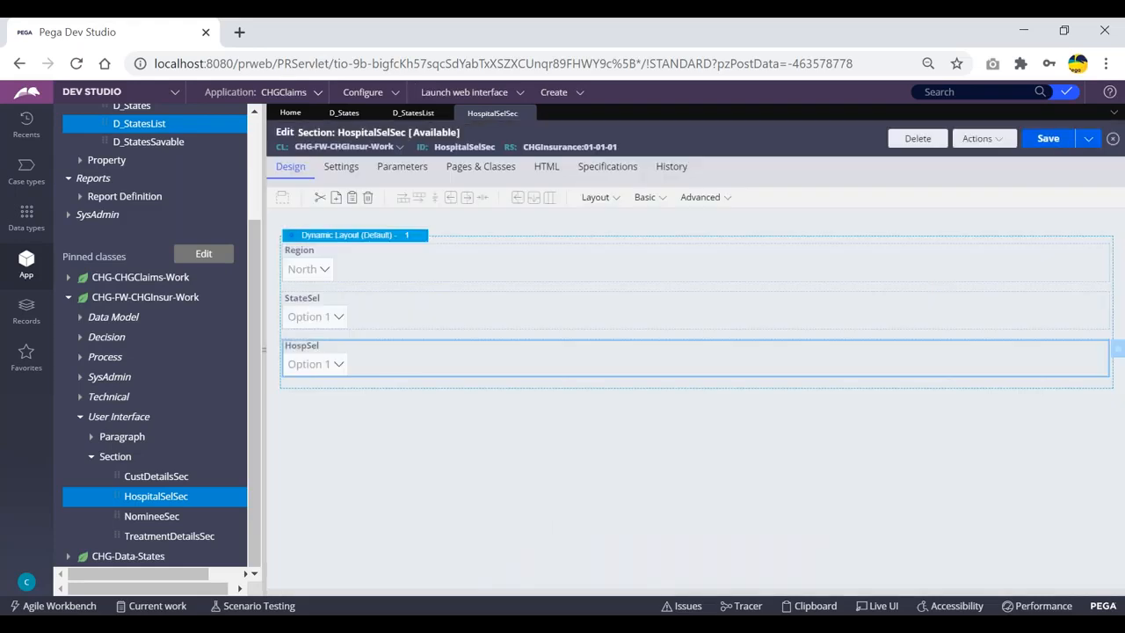
On D_StatesList, view the Thread, Requestor and Node scope choices, leaving Scope at Thread
{"action": "left_click", "coordinate": [413, 112]}
{"action": "scroll", "coordinate": [519, 323], "scroll_direction": "down", "scroll_amount": 1}
{"action": "scroll", "coordinate": [516, 317], "scroll_direction": "up", "scroll_amount": 1}
{"action": "scroll", "coordinate": [536, 290], "scroll_direction": "down", "scroll_amount": 1}
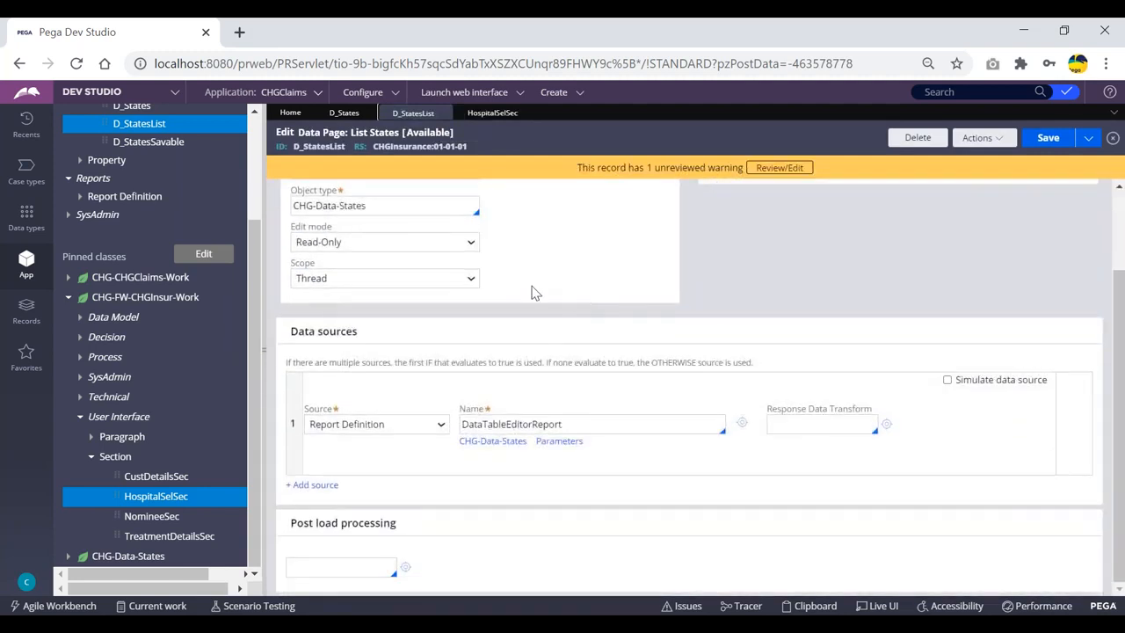
{"action": "left_click", "coordinate": [355, 281]}
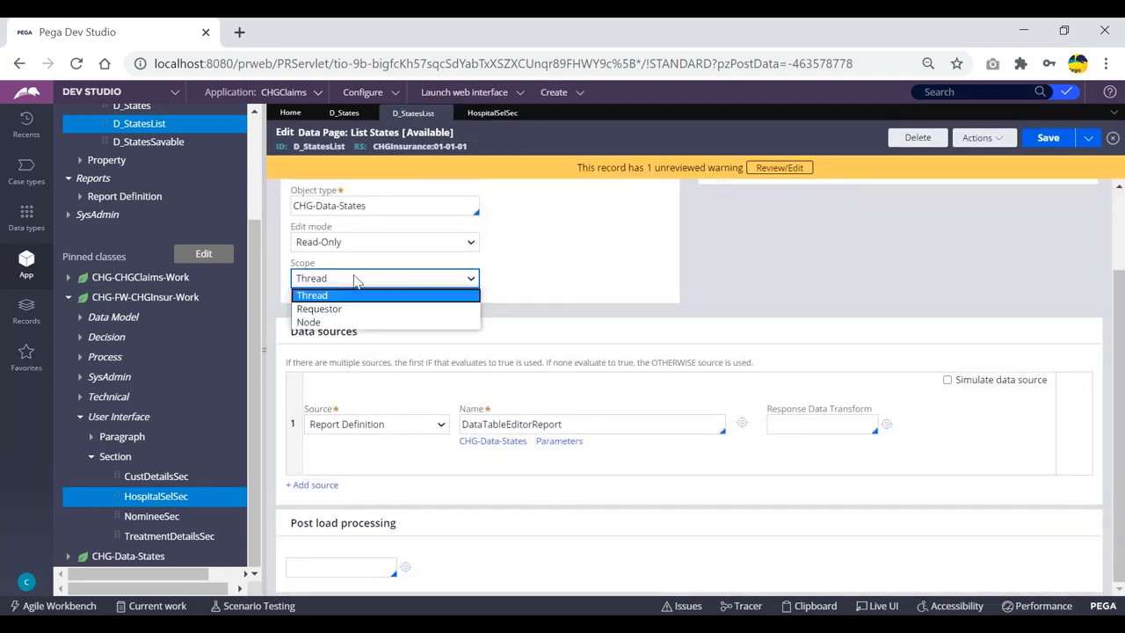
{"action": "left_click", "coordinate": [519, 270]}
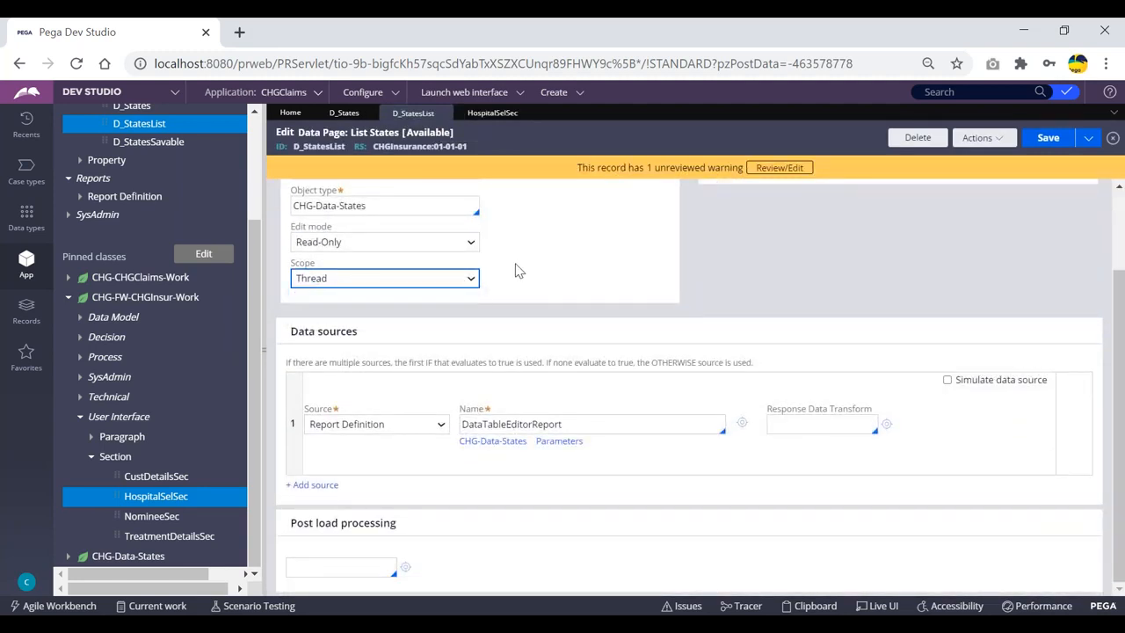
{"action": "left_click", "coordinate": [391, 287]}
{"action": "left_click", "coordinate": [309, 298]}
{"action": "scroll", "coordinate": [562, 250], "scroll_direction": "up", "scroll_amount": 2}
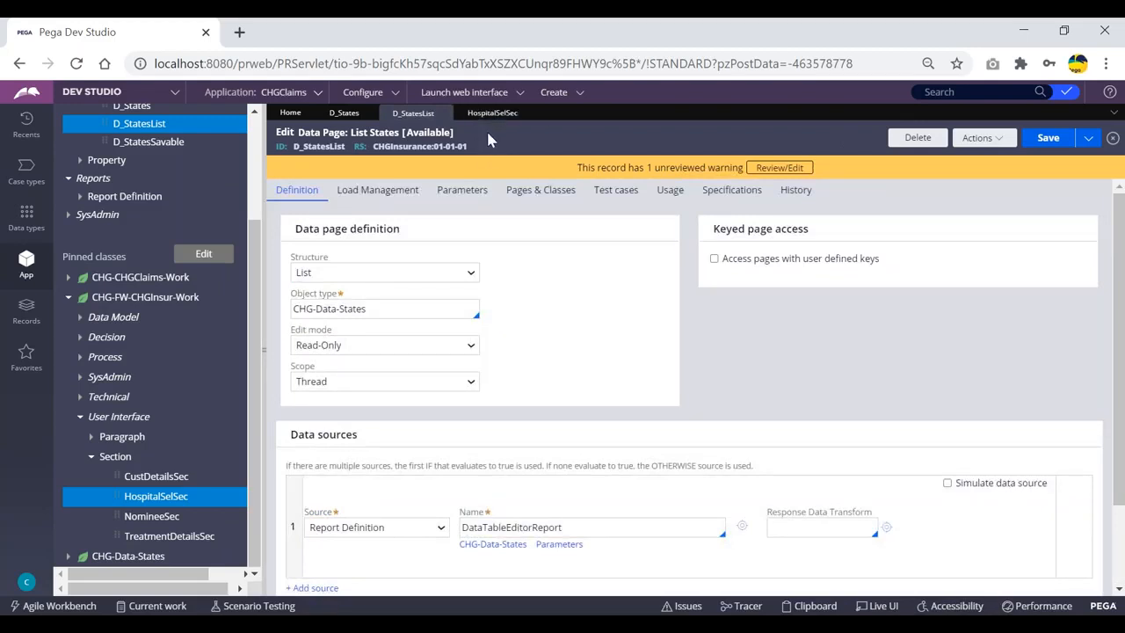
{"action": "left_click", "coordinate": [592, 377]}
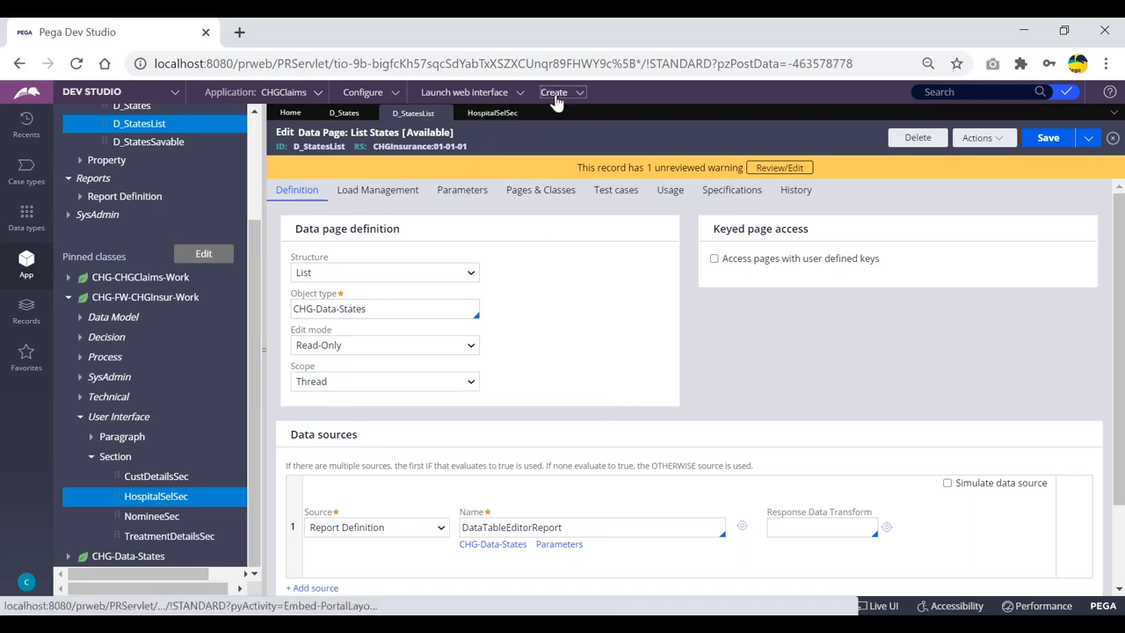
Start a new ClaimsFlow case
{"action": "left_click", "coordinate": [554, 97]}
{"action": "mouse_move", "coordinate": [606, 107]}
{"action": "left_click", "coordinate": [702, 108]}
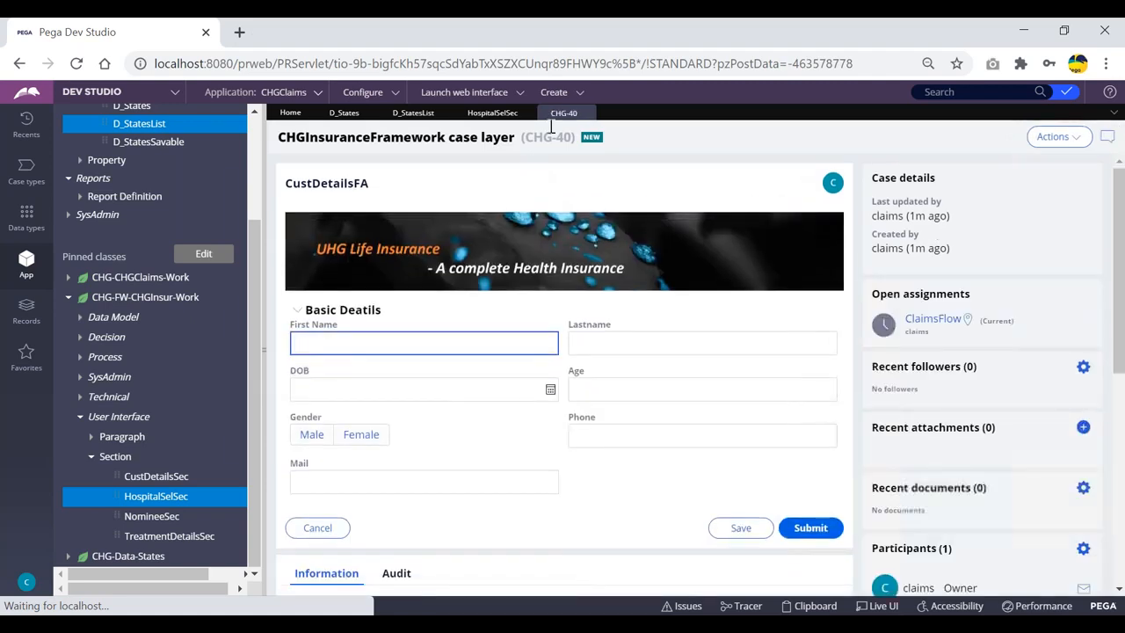
Check the CHG-40 case tab, then return to D_StatesList and show its scope options
{"action": "left_click", "coordinate": [498, 115]}
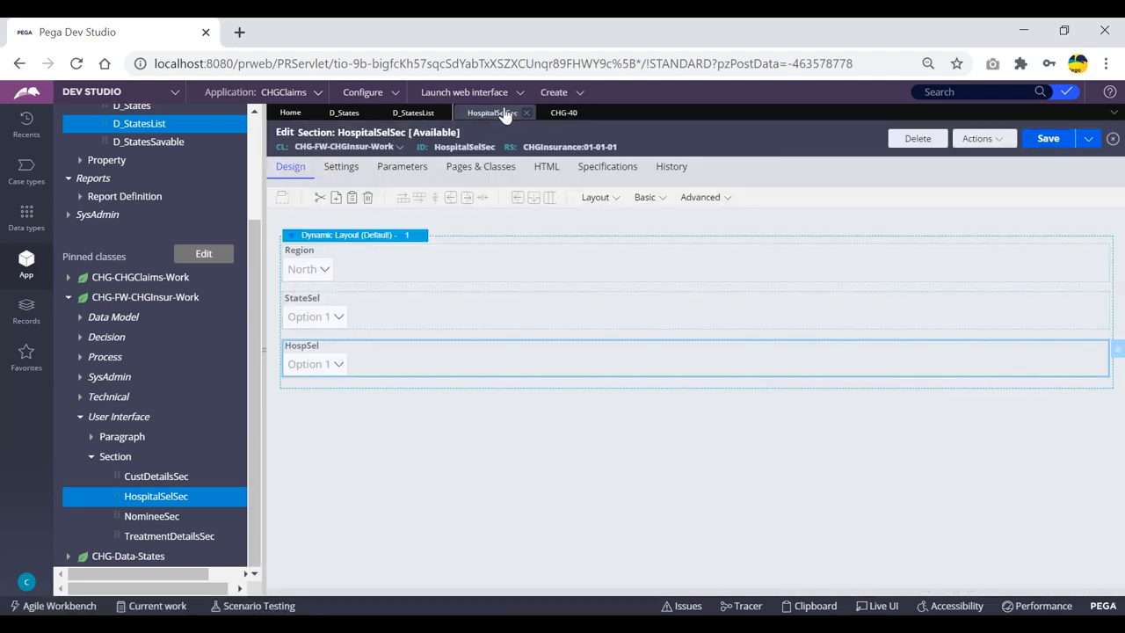
{"action": "left_click", "coordinate": [412, 113]}
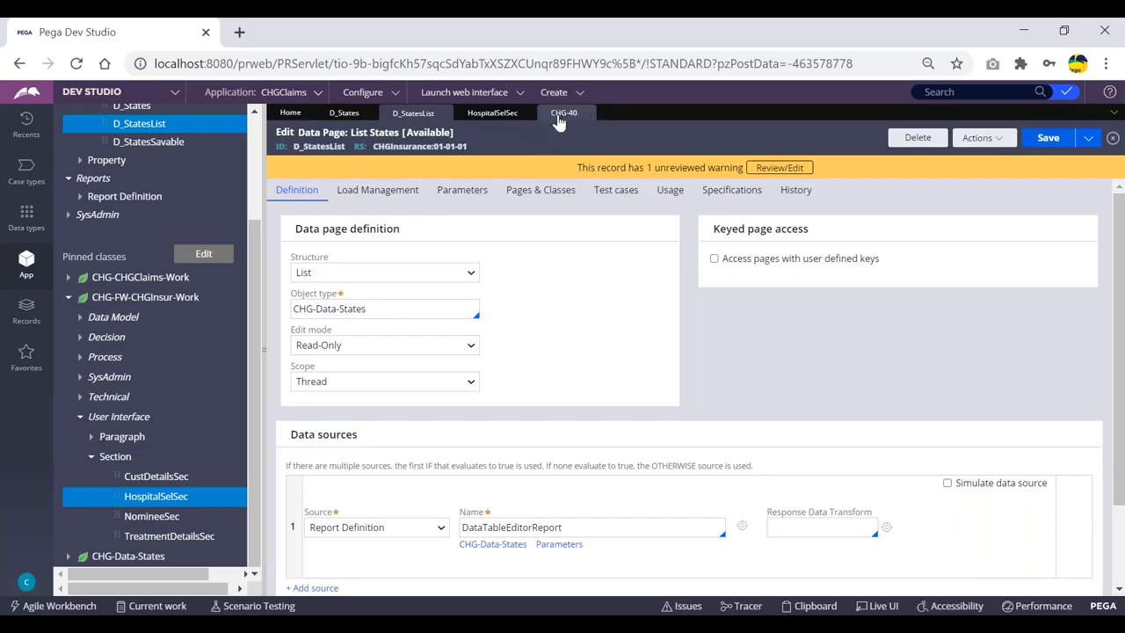
{"action": "left_click", "coordinate": [563, 112]}
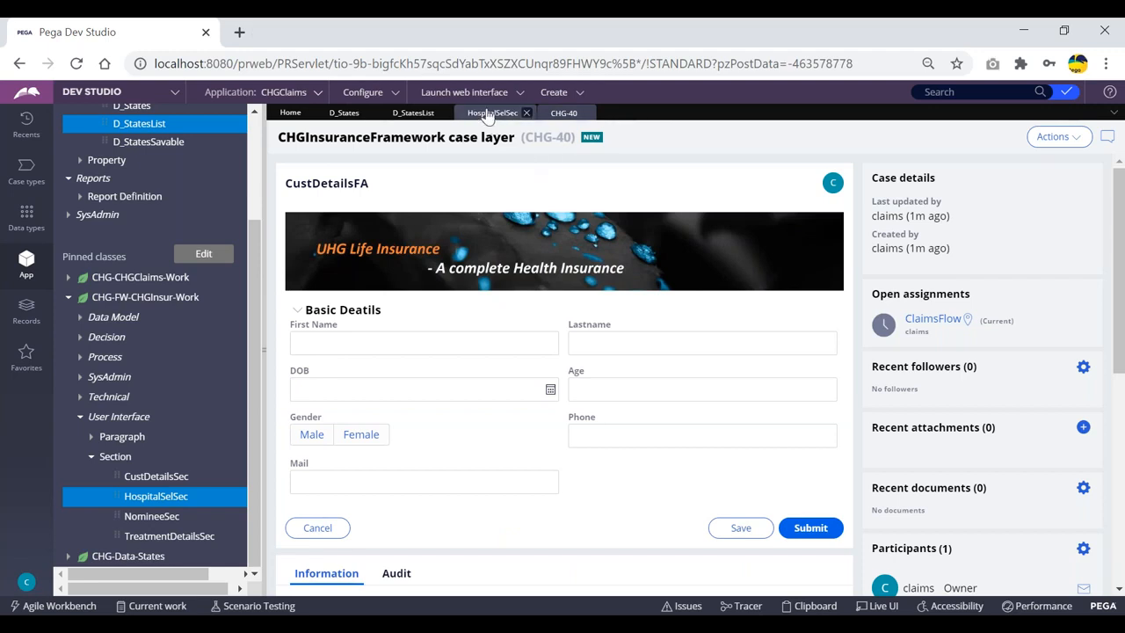
{"action": "left_click", "coordinate": [406, 115]}
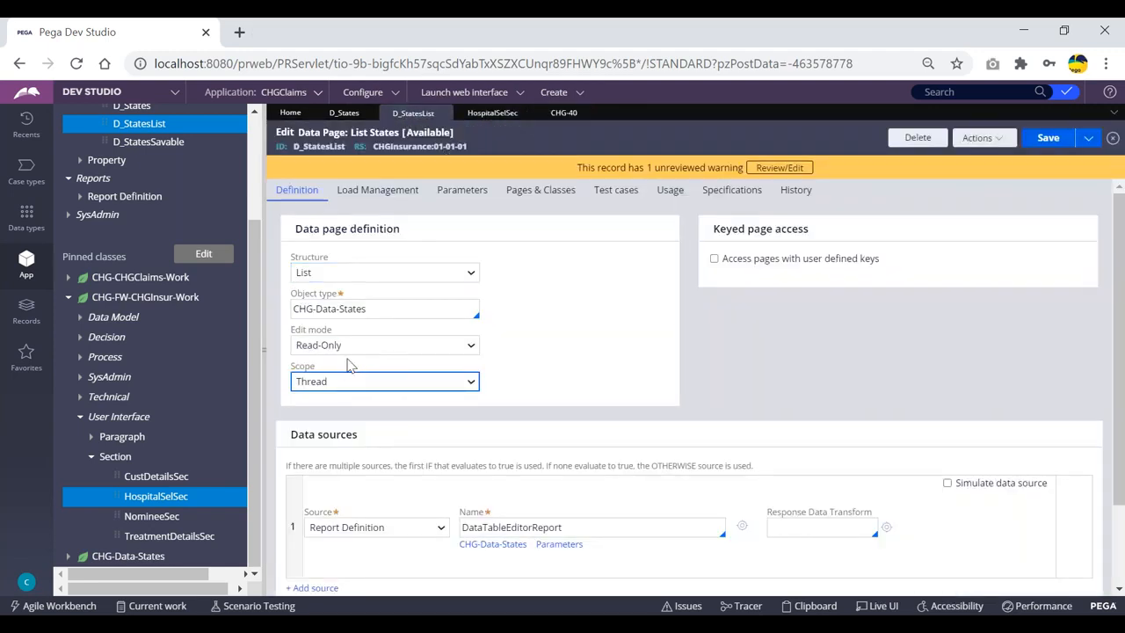
{"action": "left_click", "coordinate": [348, 383]}
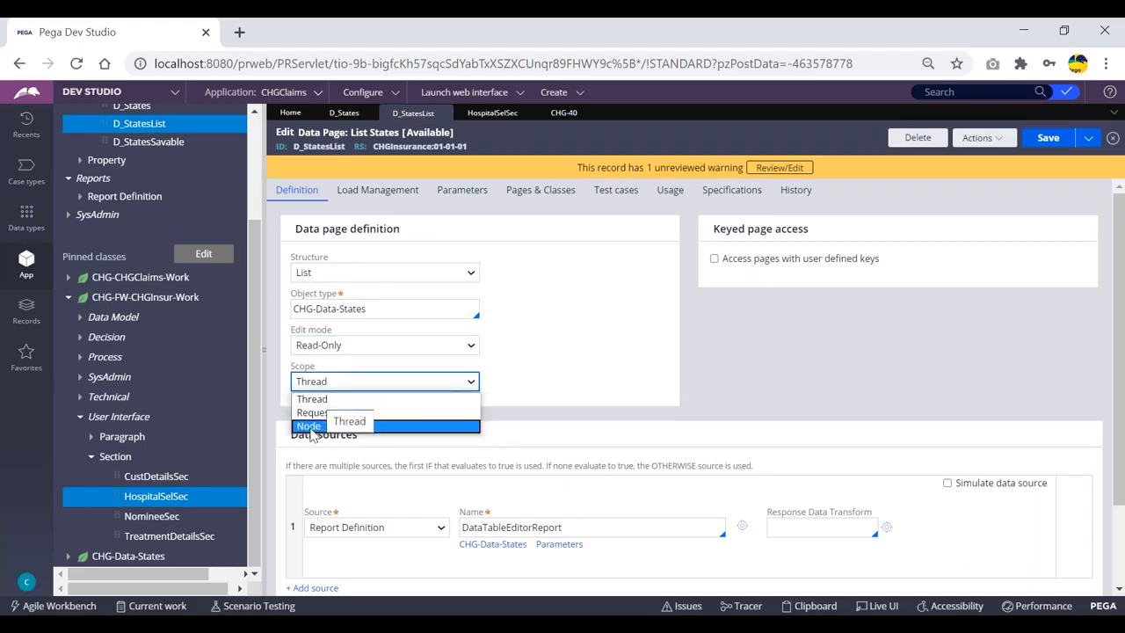
Leave scope at Thread, submit CHG-40's CustDetailsFA and NomineeFA steps, then open the Clipboard Viewer
{"action": "left_click", "coordinate": [524, 143]}
{"action": "left_click", "coordinate": [562, 113]}
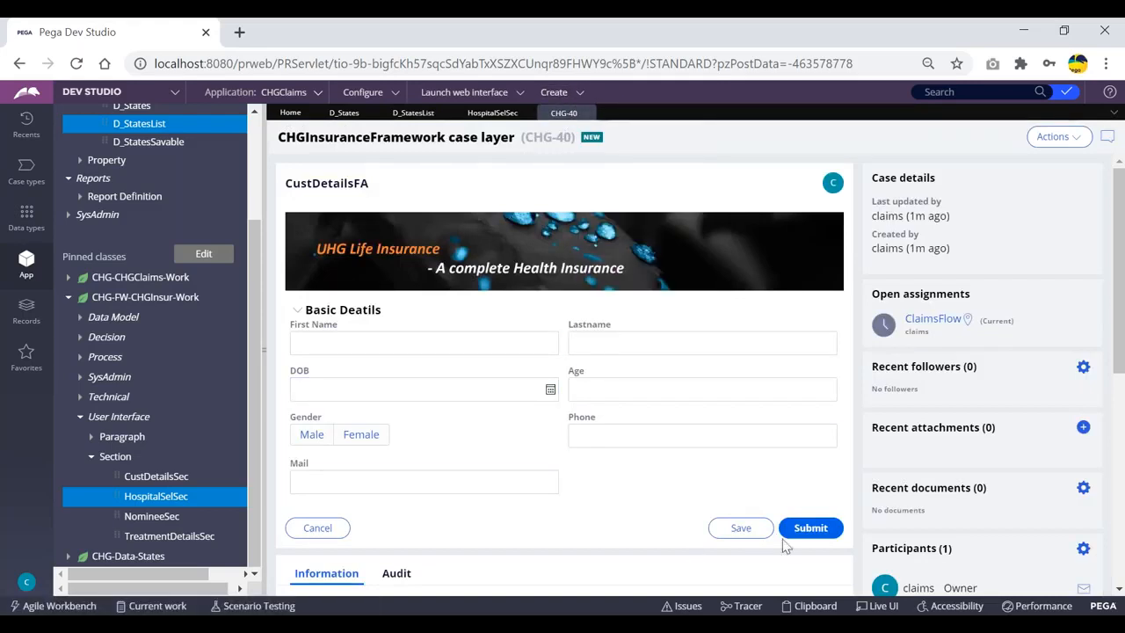
{"action": "left_click", "coordinate": [810, 527]}
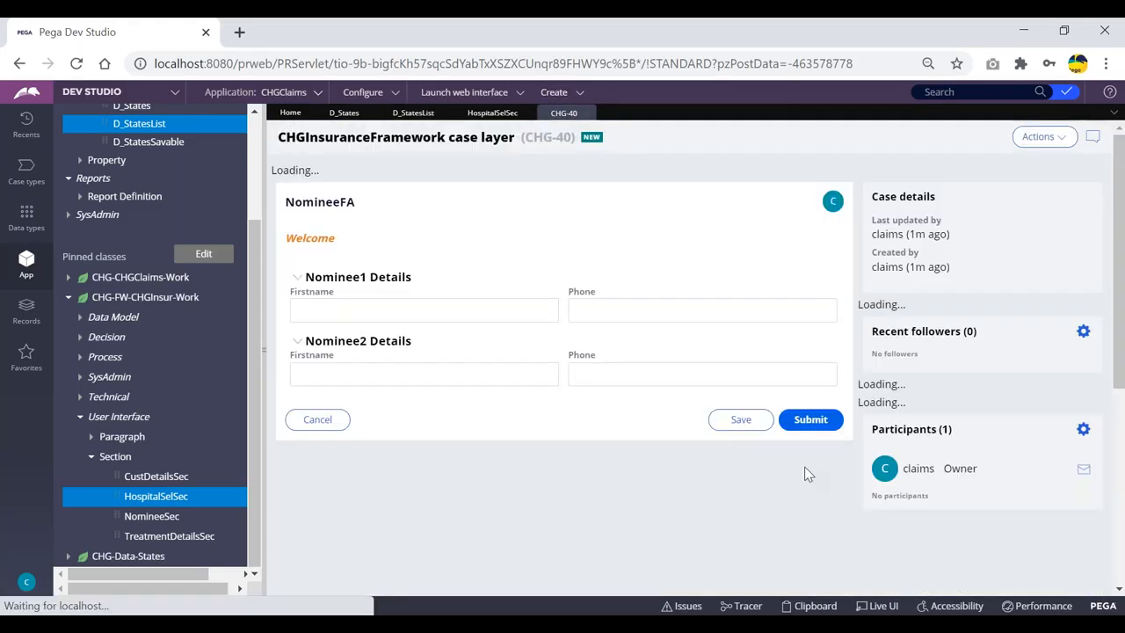
{"action": "left_click", "coordinate": [808, 405]}
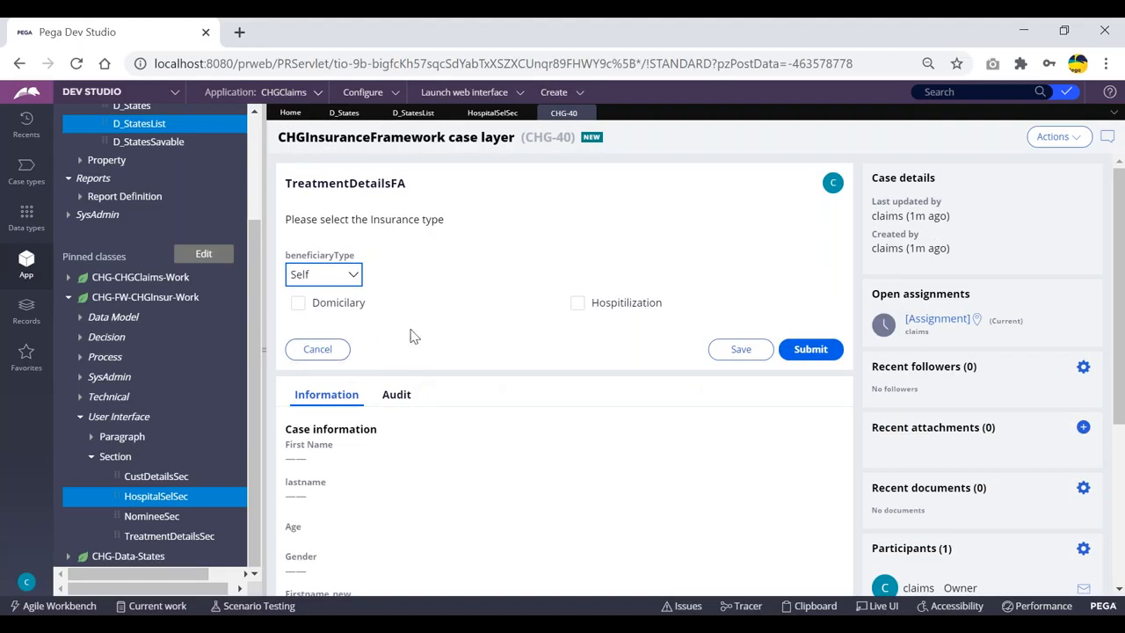
{"action": "left_click", "coordinate": [814, 606]}
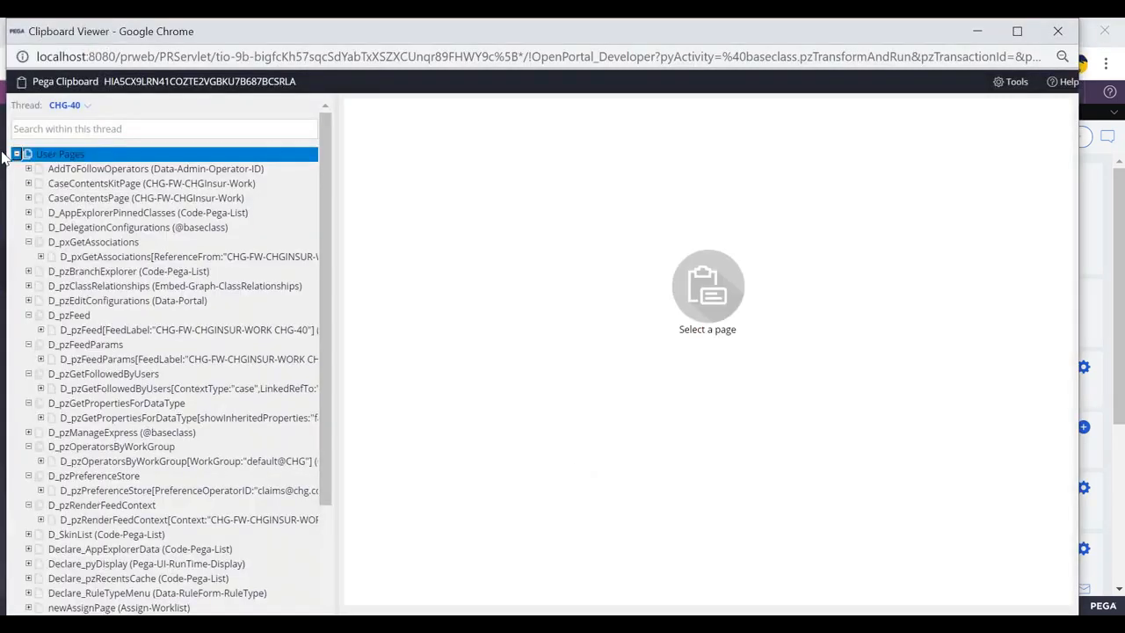
Collapse User Pages and expand Data Pages > Thread in the clipboard
{"action": "left_click", "coordinate": [16, 154]}
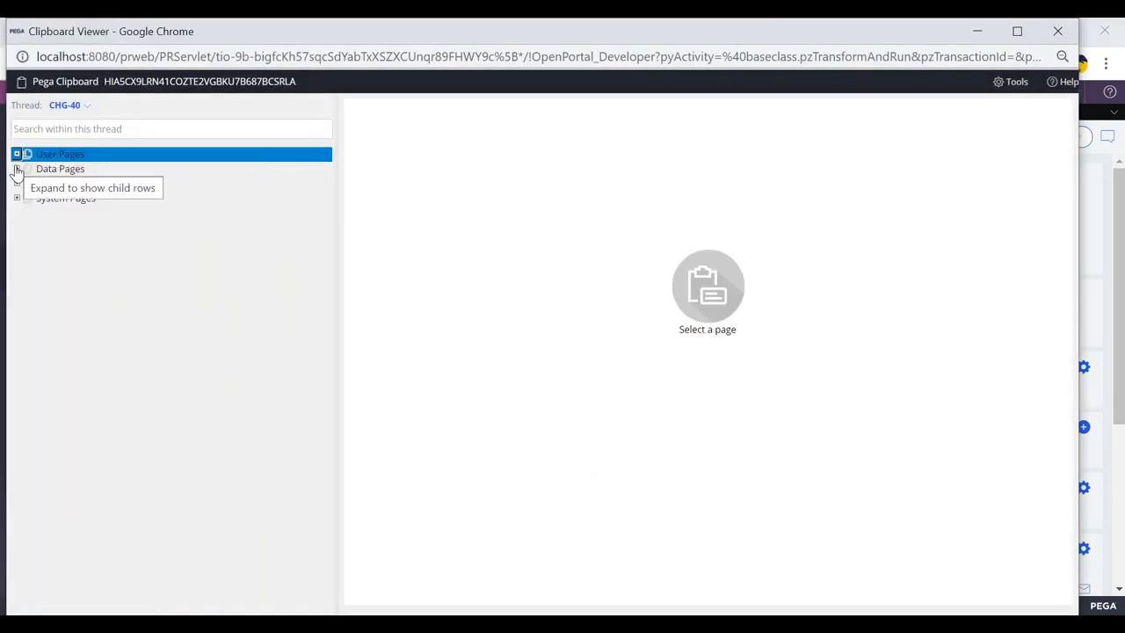
{"action": "left_click", "coordinate": [17, 169]}
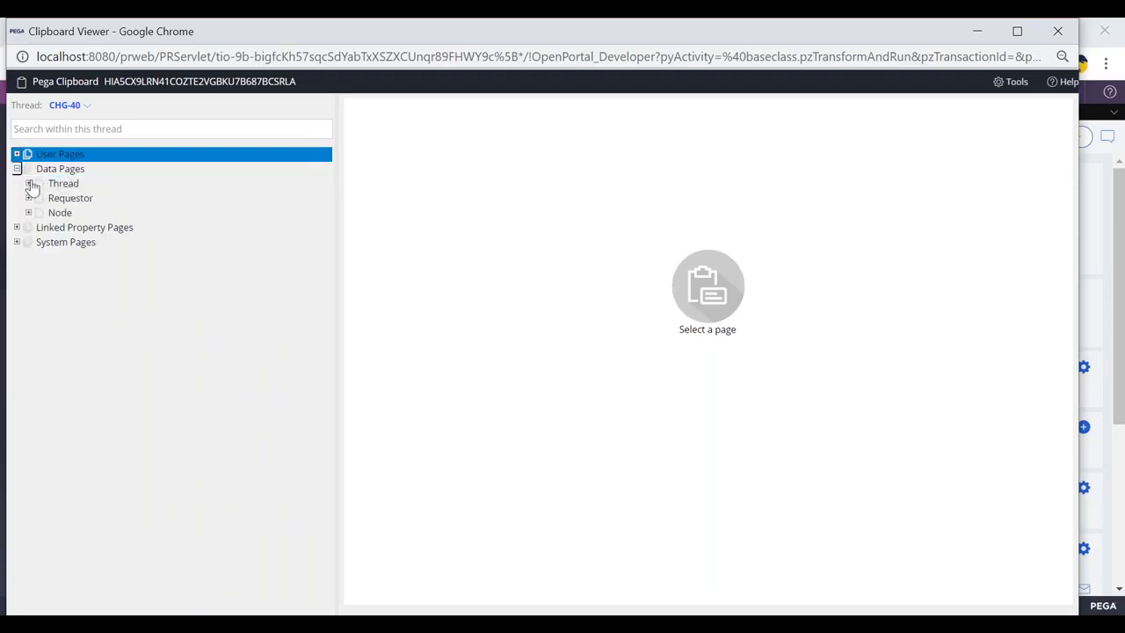
{"action": "left_click", "coordinate": [29, 184]}
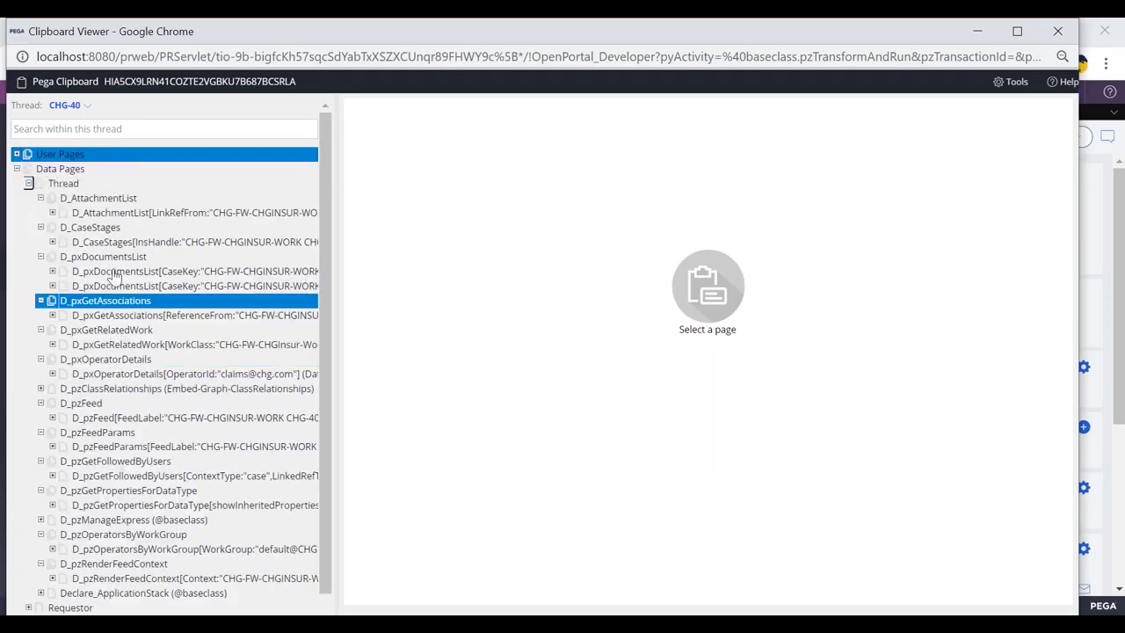
Back in Dev Studio, submit the TreatmentDetailsFA step and open the hospital list
{"action": "key", "text": "alt+Tab"}
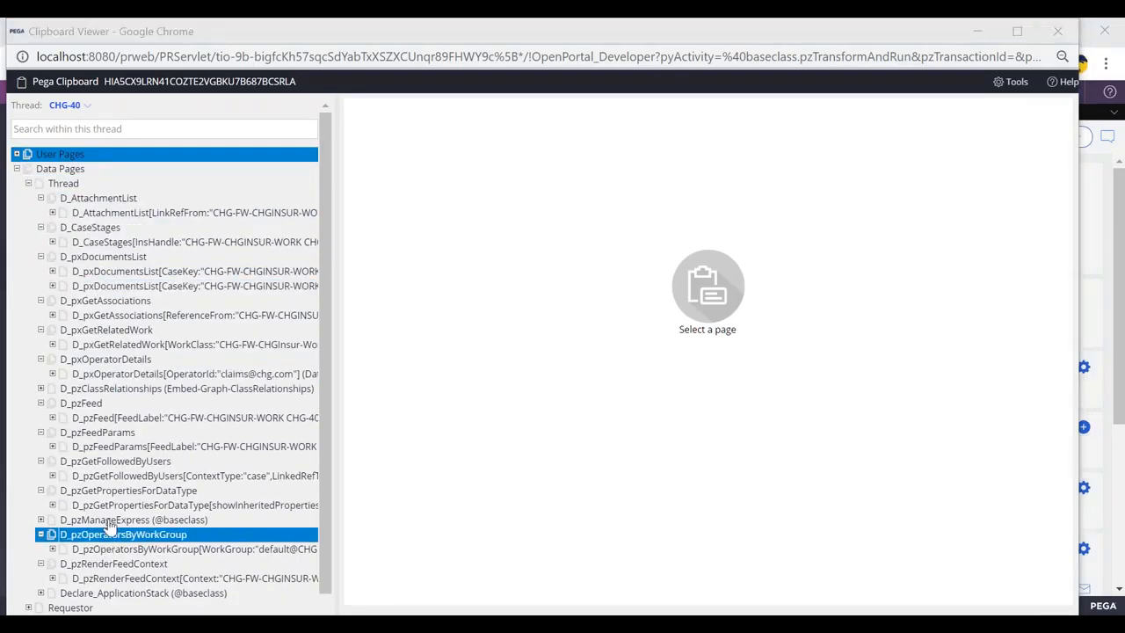
{"action": "left_click", "coordinate": [810, 351]}
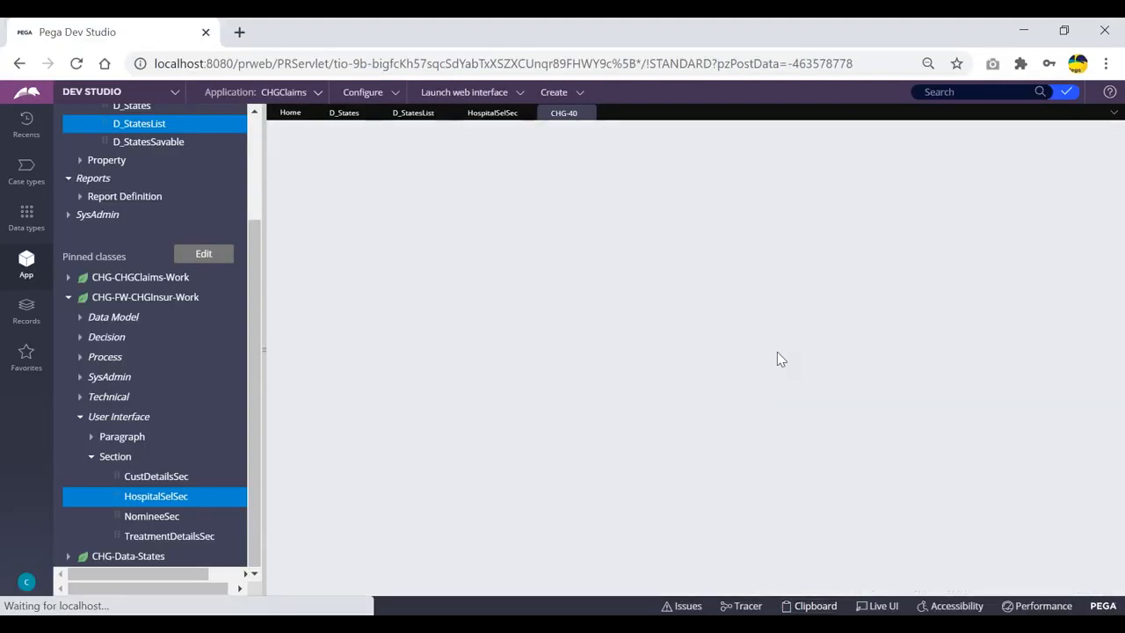
{"action": "left_click", "coordinate": [412, 329]}
Scroll through the HospSel hospital choices without picking one, then reopen the Clipboard Viewer
{"action": "scroll", "coordinate": [384, 272], "scroll_direction": "down", "scroll_amount": 1}
{"action": "left_click", "coordinate": [480, 331]}
{"action": "left_click", "coordinate": [432, 332]}
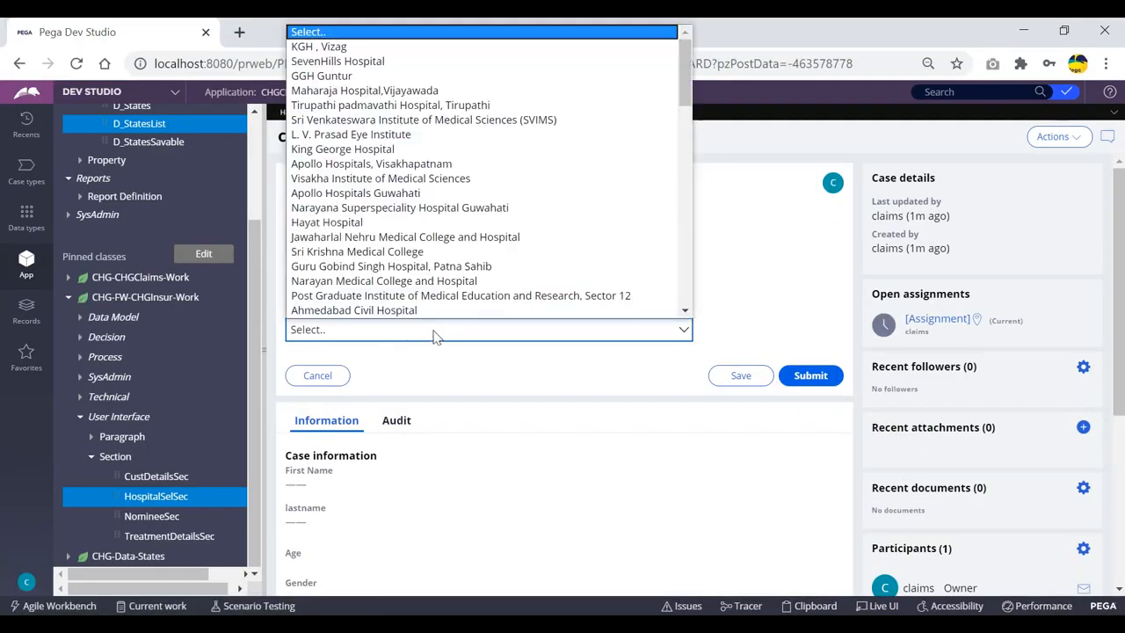
{"action": "left_click", "coordinate": [793, 261]}
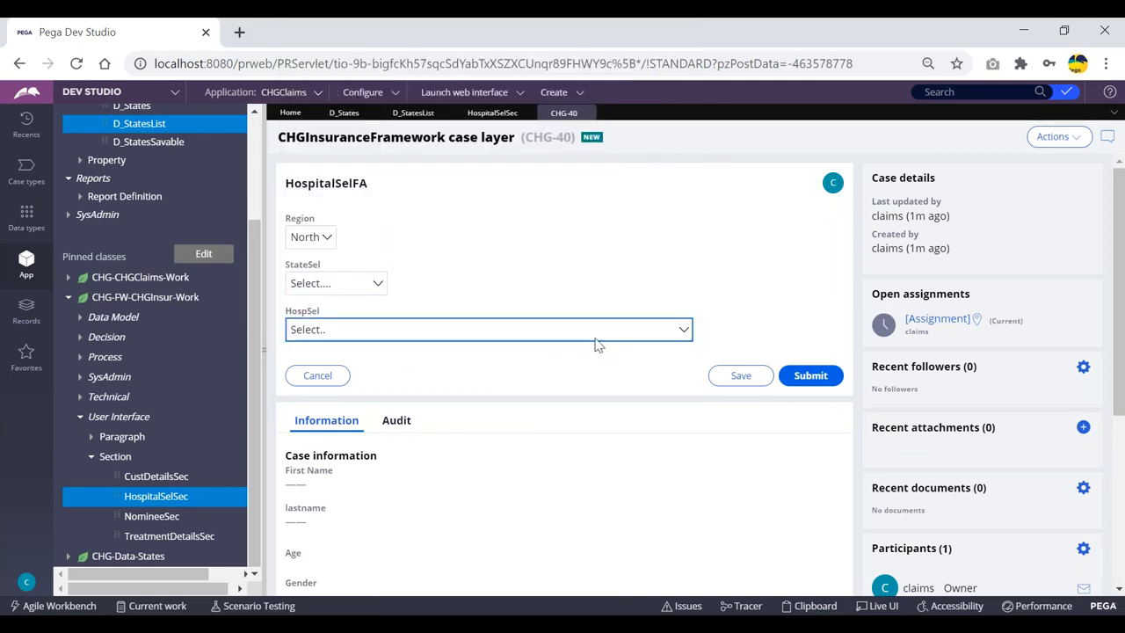
{"action": "left_click", "coordinate": [813, 607]}
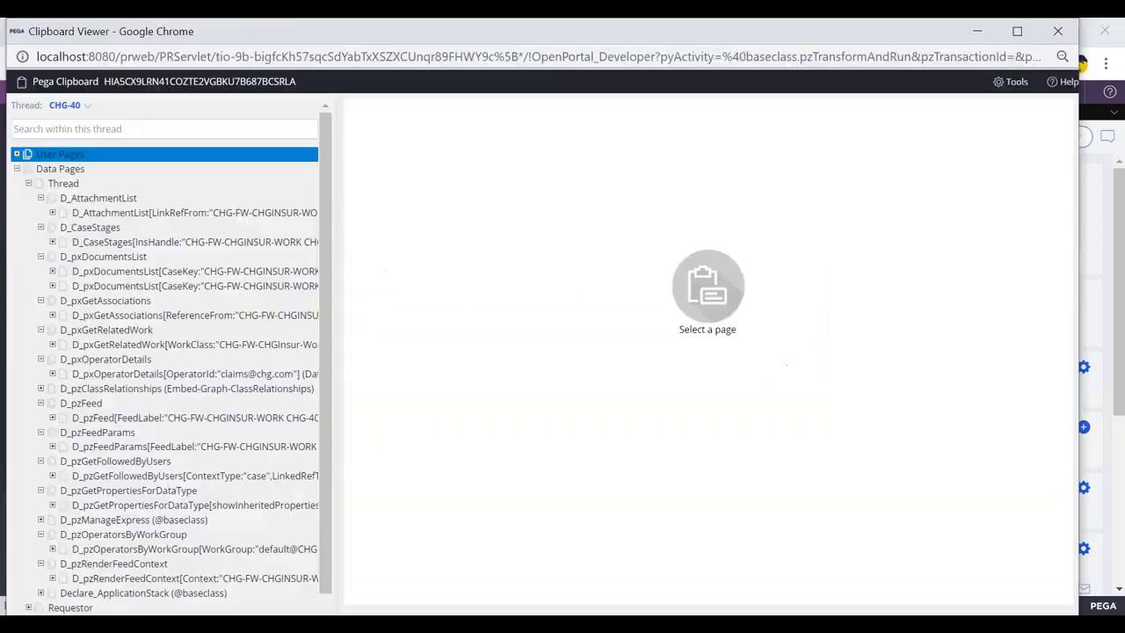
Collapse User Pages, expand Data Pages > Thread, and scroll through the Thread data pages
{"action": "left_click", "coordinate": [16, 153]}
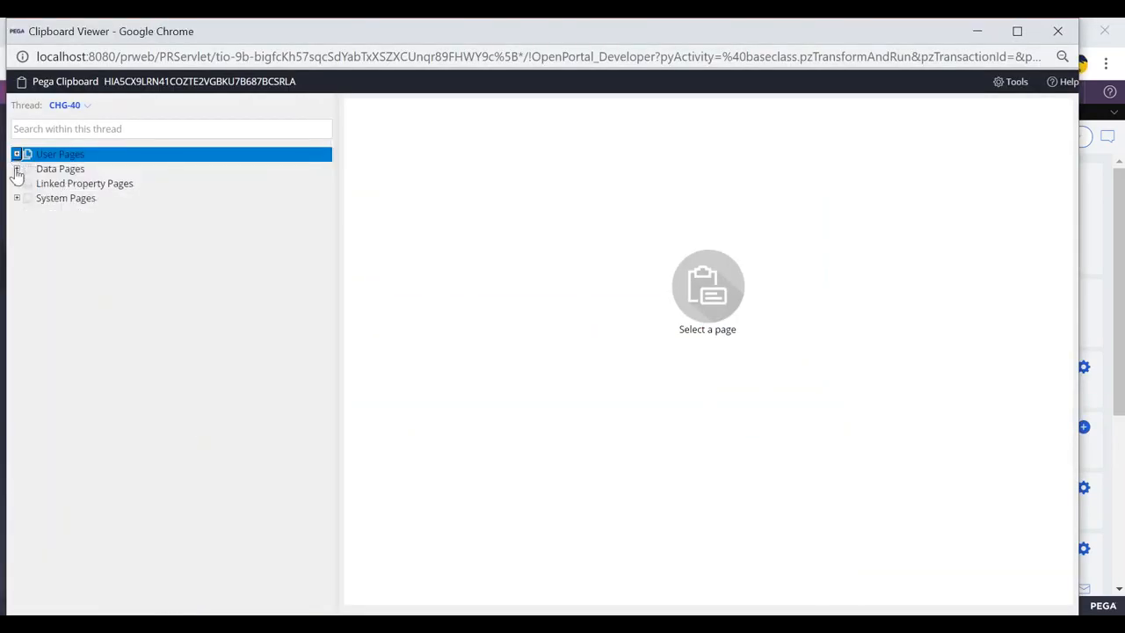
{"action": "left_click", "coordinate": [16, 169]}
{"action": "left_click", "coordinate": [29, 183]}
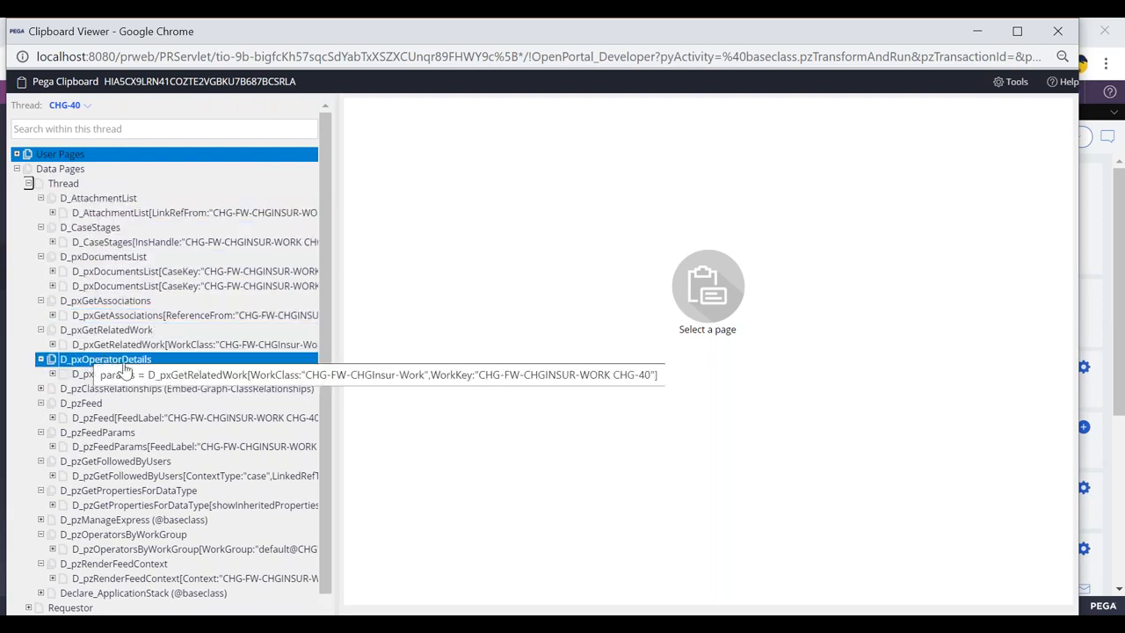
{"action": "scroll", "coordinate": [123, 364], "scroll_direction": "down", "scroll_amount": 2}
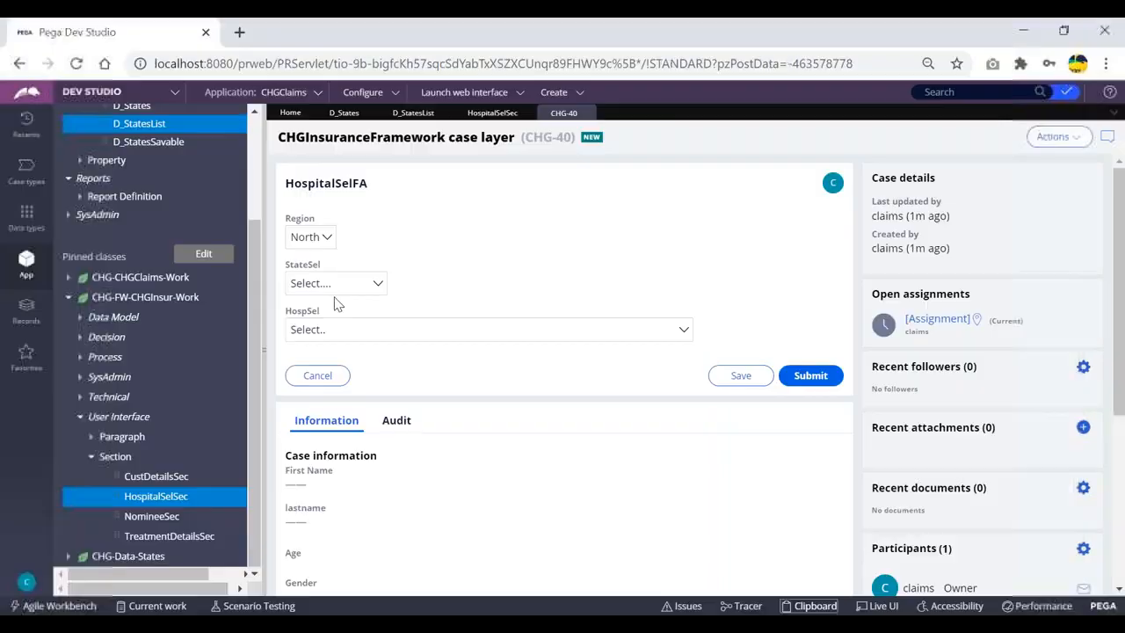
Save the D_StatesList data page and confirm its scope stays at Thread
{"action": "left_click", "coordinate": [413, 113]}
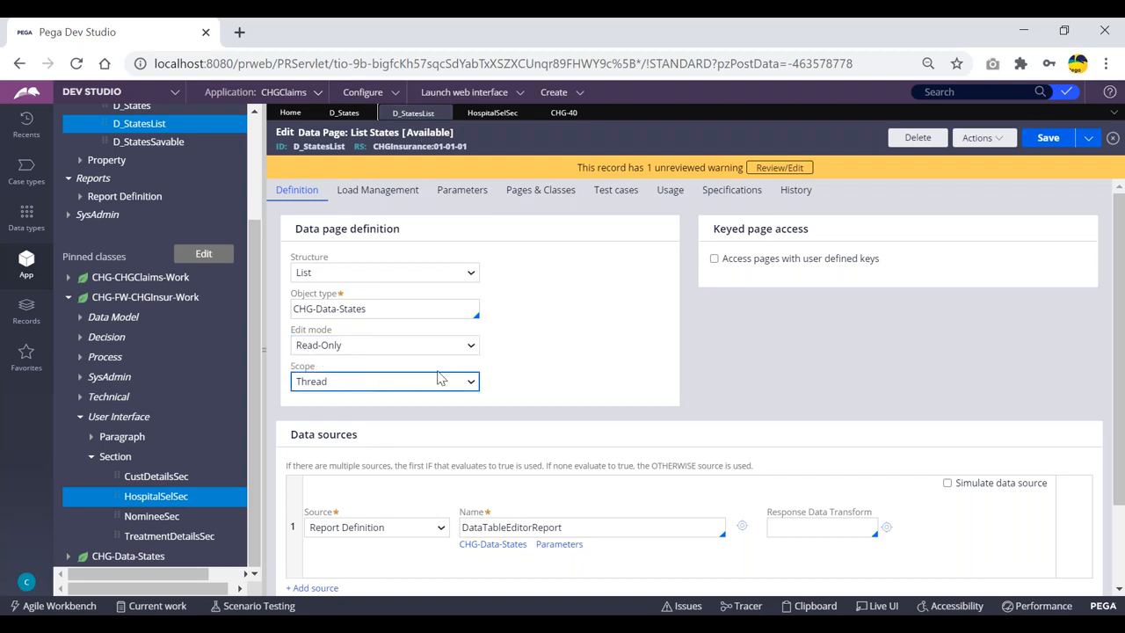
{"action": "left_click", "coordinate": [1047, 137]}
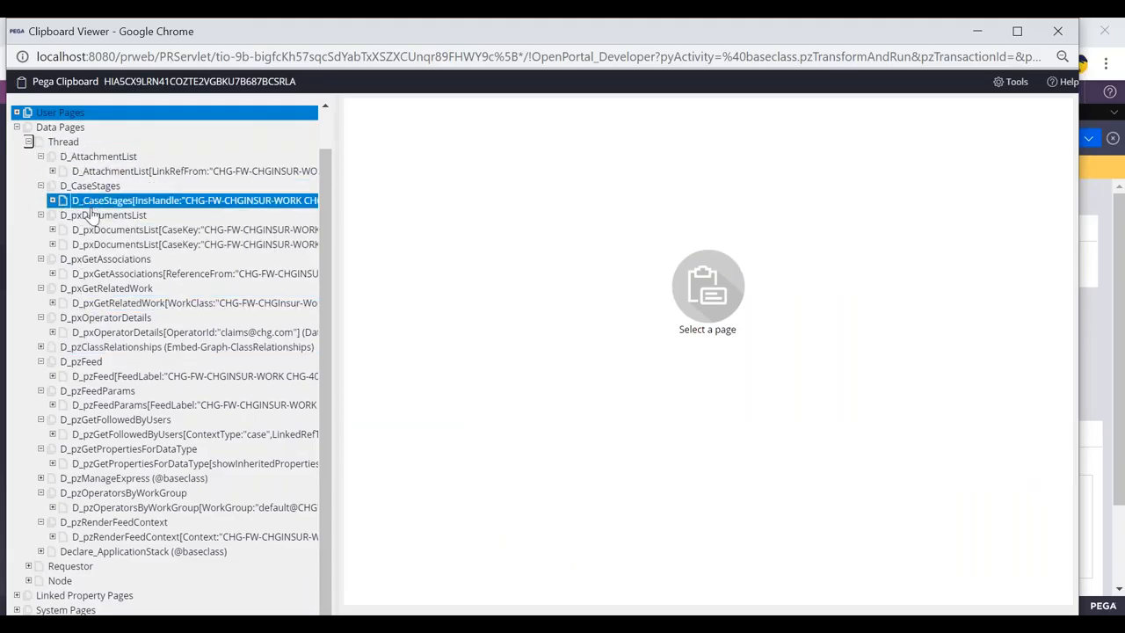
{"action": "key", "text": "alt+Tab"}
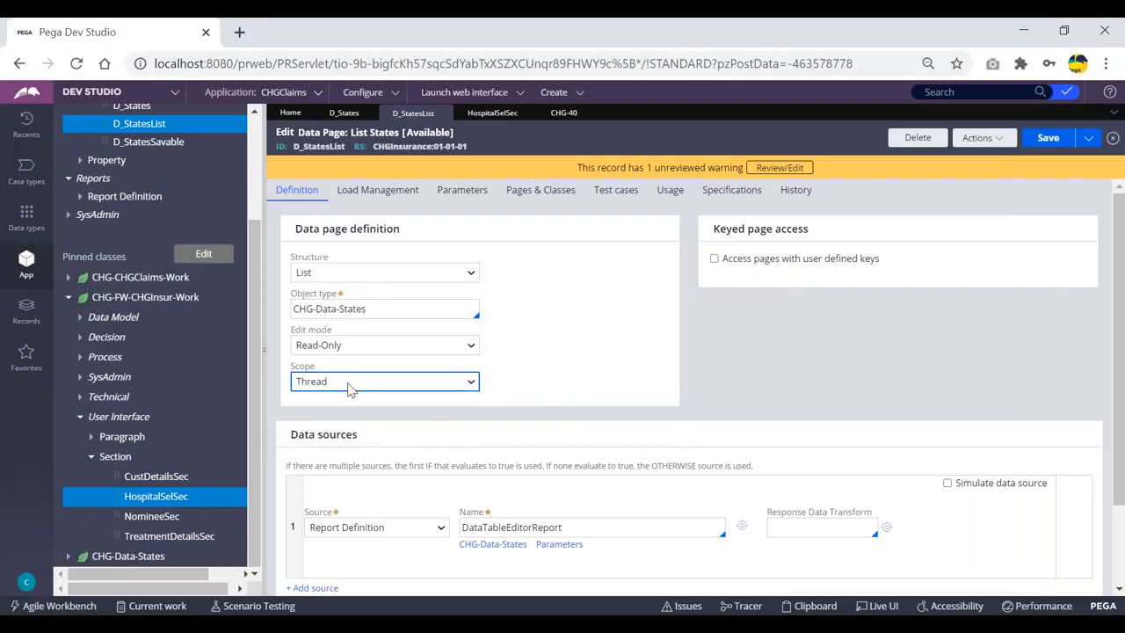
{"action": "left_click", "coordinate": [375, 383]}
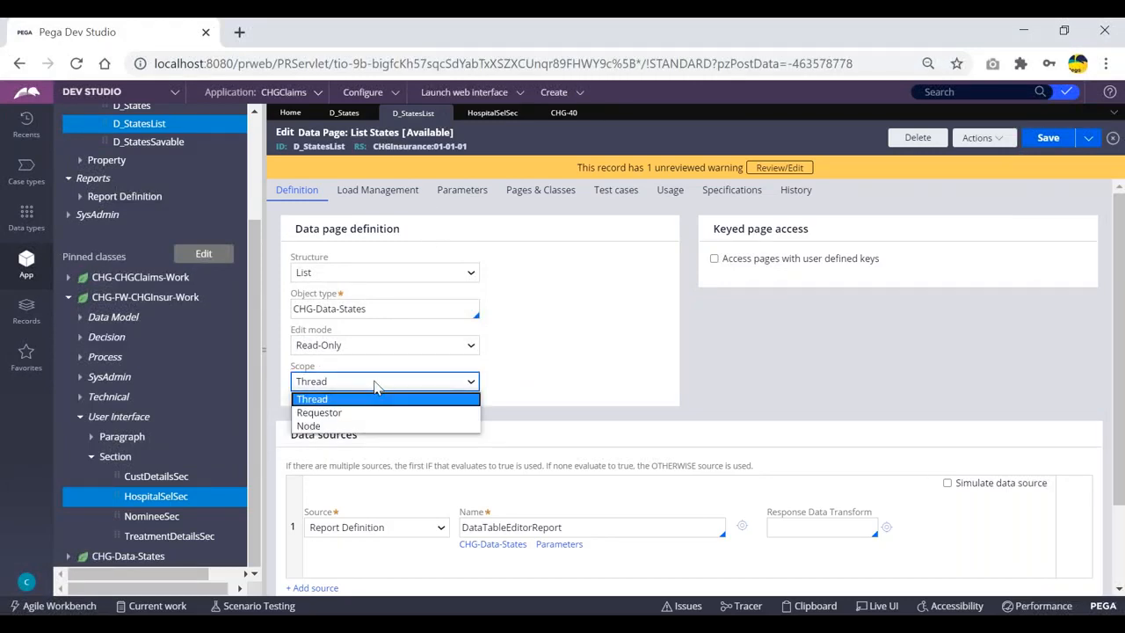
{"action": "left_click", "coordinate": [578, 353]}
Under Load Management, clear the data page with Flush All and submit
{"action": "left_click", "coordinate": [351, 190]}
{"action": "left_click", "coordinate": [316, 256]}
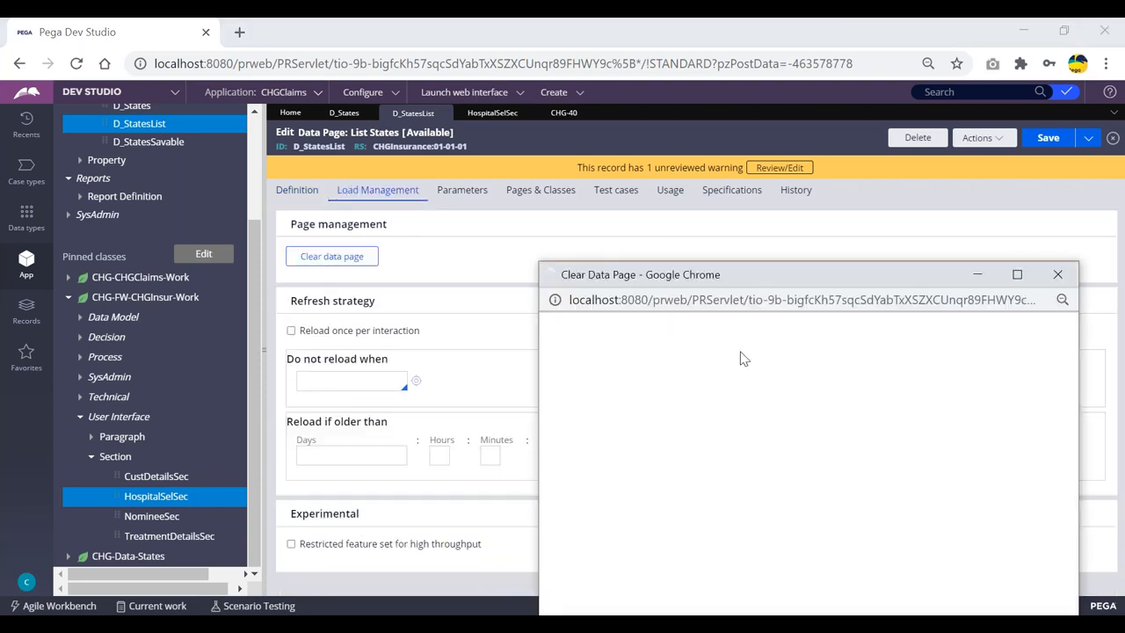
{"action": "left_click", "coordinate": [627, 323]}
{"action": "left_click", "coordinate": [815, 365]}
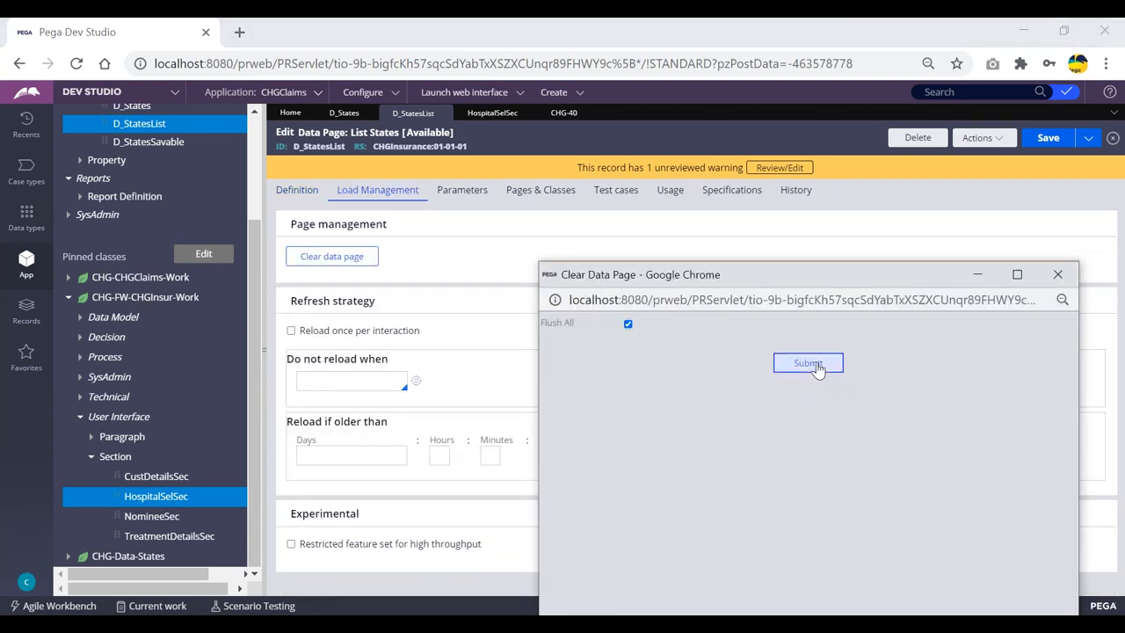
{"action": "left_click", "coordinate": [815, 455]}
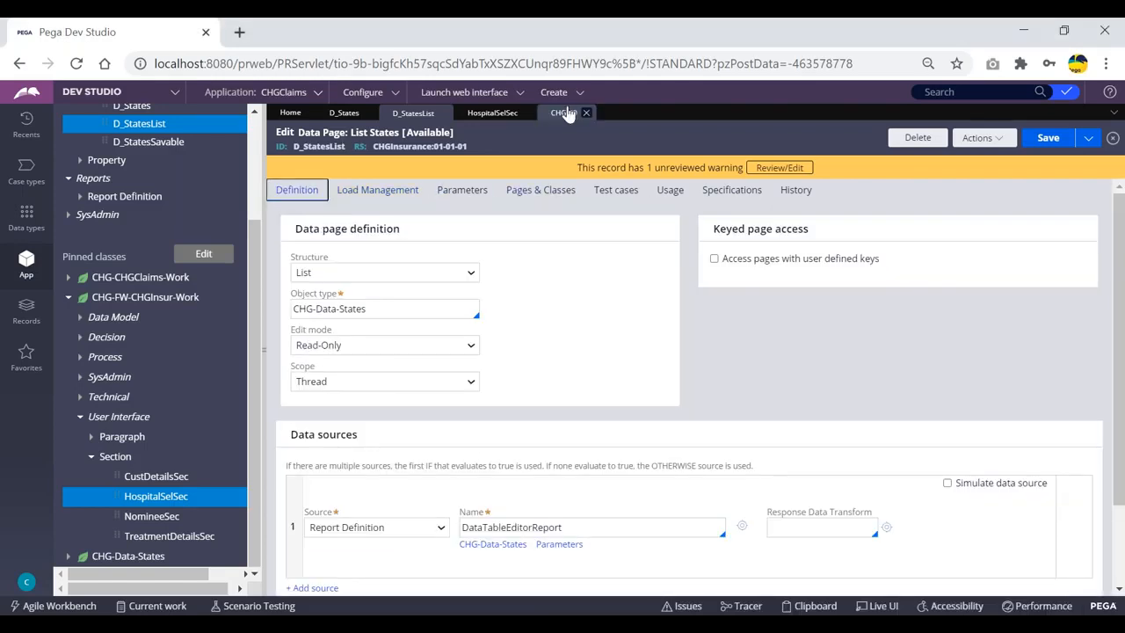
Close case CHG-40 and start a new ClaimsFlow case from Create > New
{"action": "left_click", "coordinate": [586, 115]}
{"action": "left_click", "coordinate": [563, 94]}
{"action": "mouse_move", "coordinate": [575, 108]}
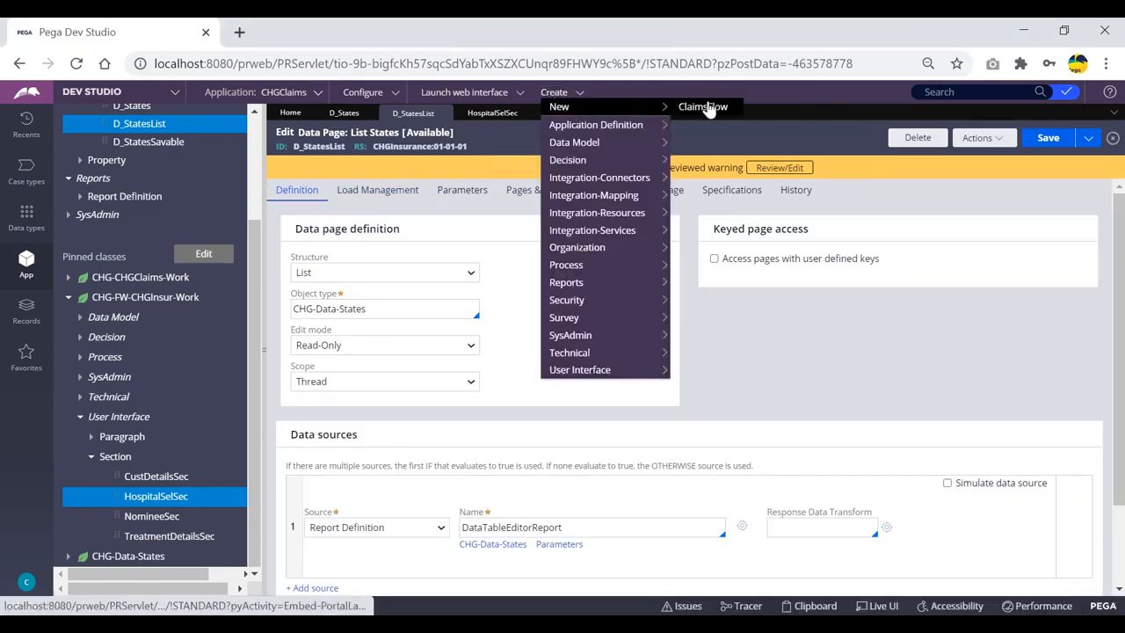
{"action": "left_click", "coordinate": [702, 108]}
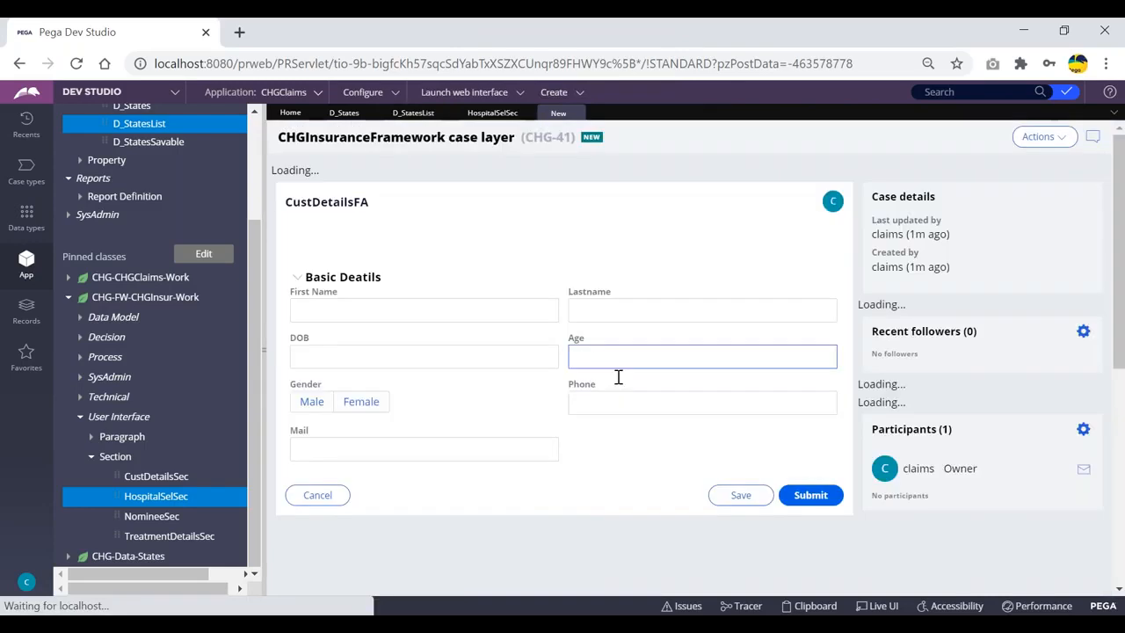
Submit the customer, nominee and treatment details forms, then view the case's clipboard
{"action": "left_click", "coordinate": [808, 527]}
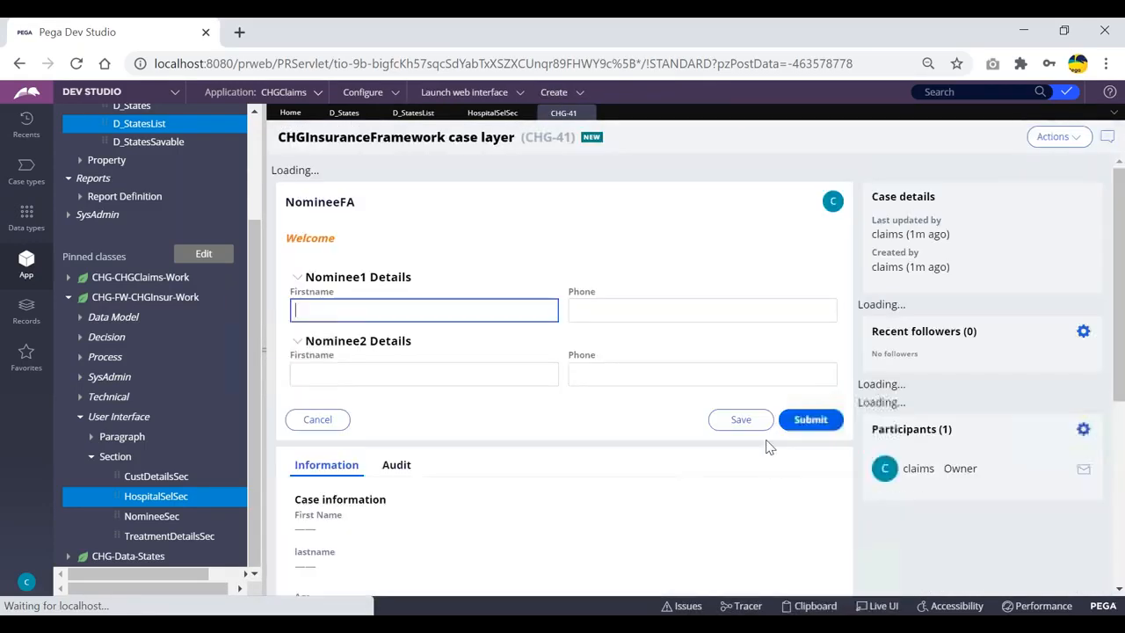
{"action": "left_click", "coordinate": [809, 399]}
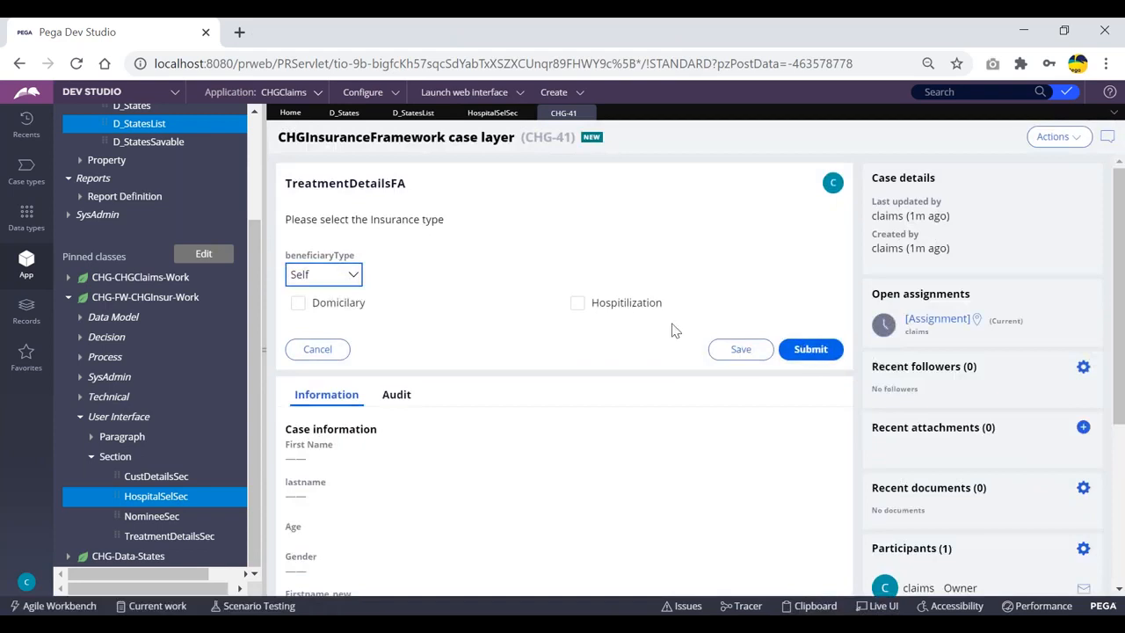
{"action": "left_click", "coordinate": [812, 351]}
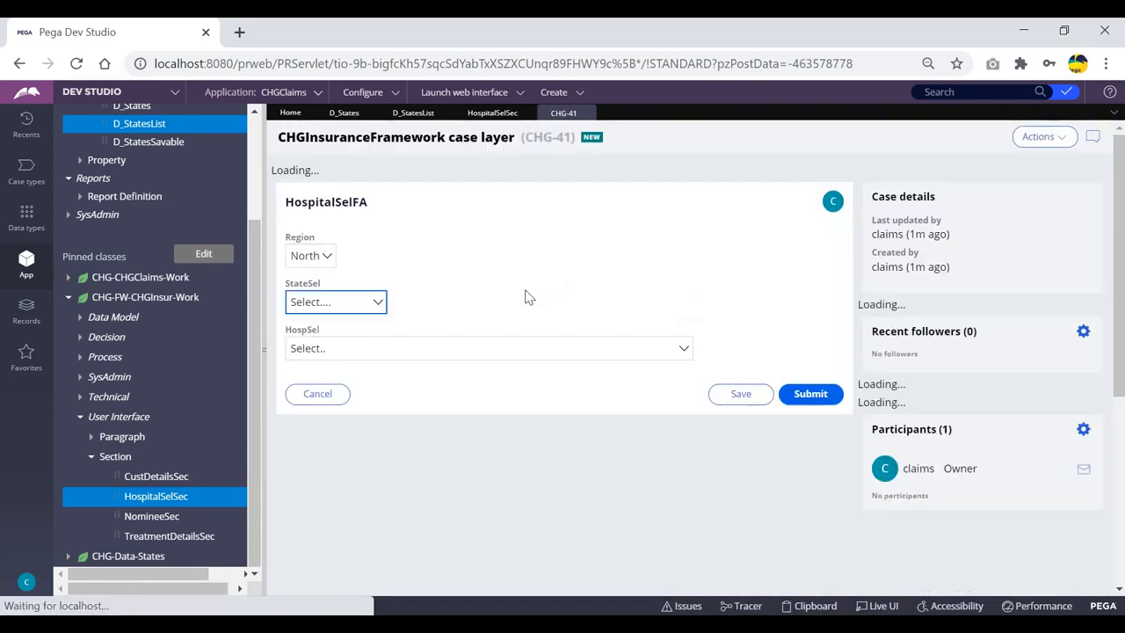
{"action": "left_click", "coordinate": [813, 605]}
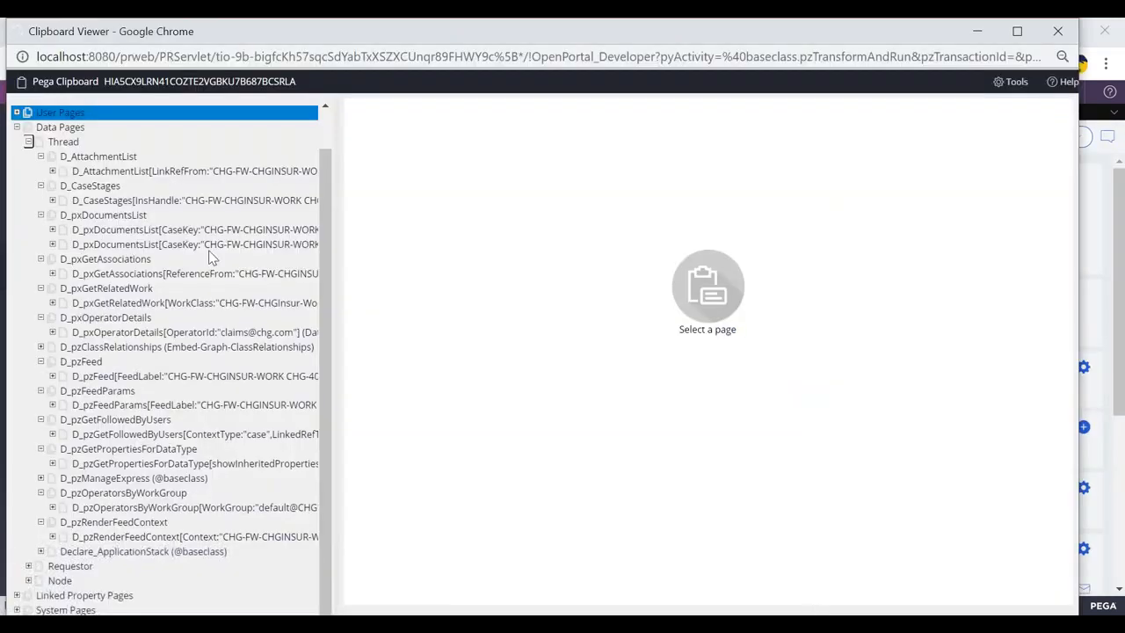
In the Clipboard Viewer, collapse User Pages and expand Data Pages > Thread
{"action": "left_click", "coordinate": [16, 155]}
{"action": "left_click", "coordinate": [16, 169]}
{"action": "left_click", "coordinate": [29, 183]}
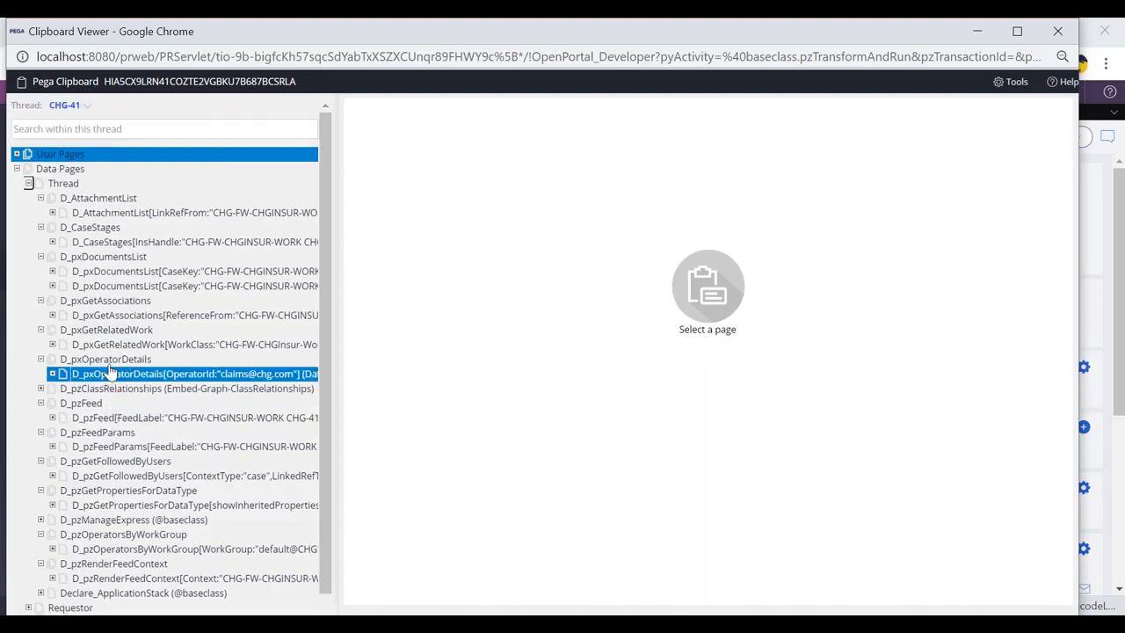
Back in Dev Studio, check the hospital dropdown on CHG-41, then open the HospitalSelSec section
{"action": "key", "text": "alt+Tab"}
{"action": "left_click", "coordinate": [407, 328]}
{"action": "left_click", "coordinate": [408, 329]}
{"action": "left_click", "coordinate": [492, 112]}
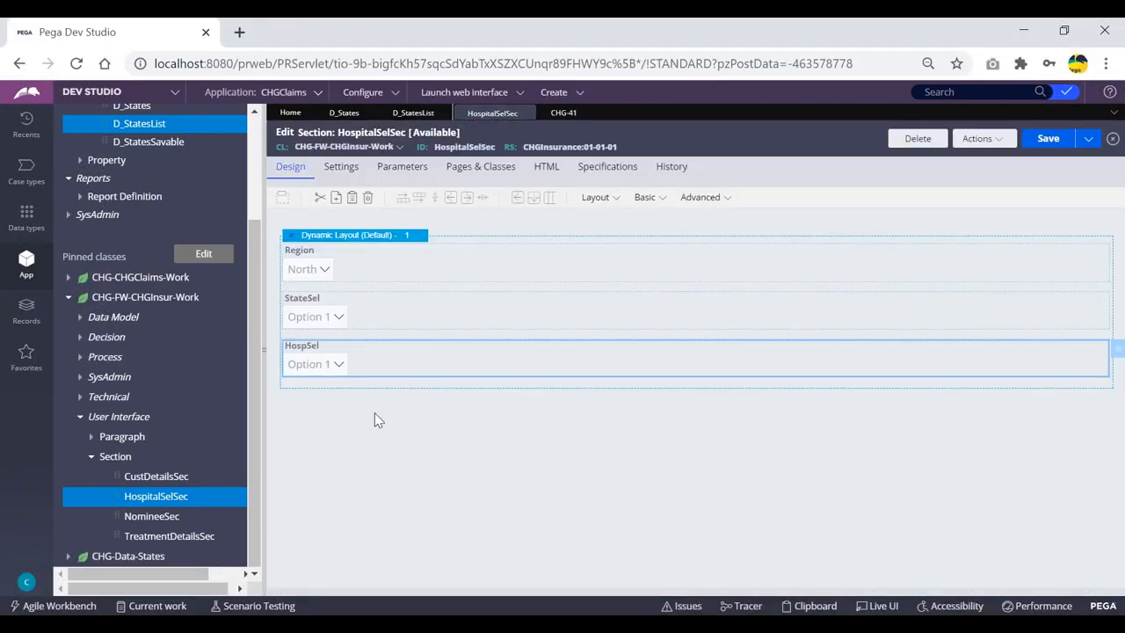
Inspect the HospSel dropdown's cell properties and source data page, then cancel without changes
{"action": "double_click", "coordinate": [443, 354]}
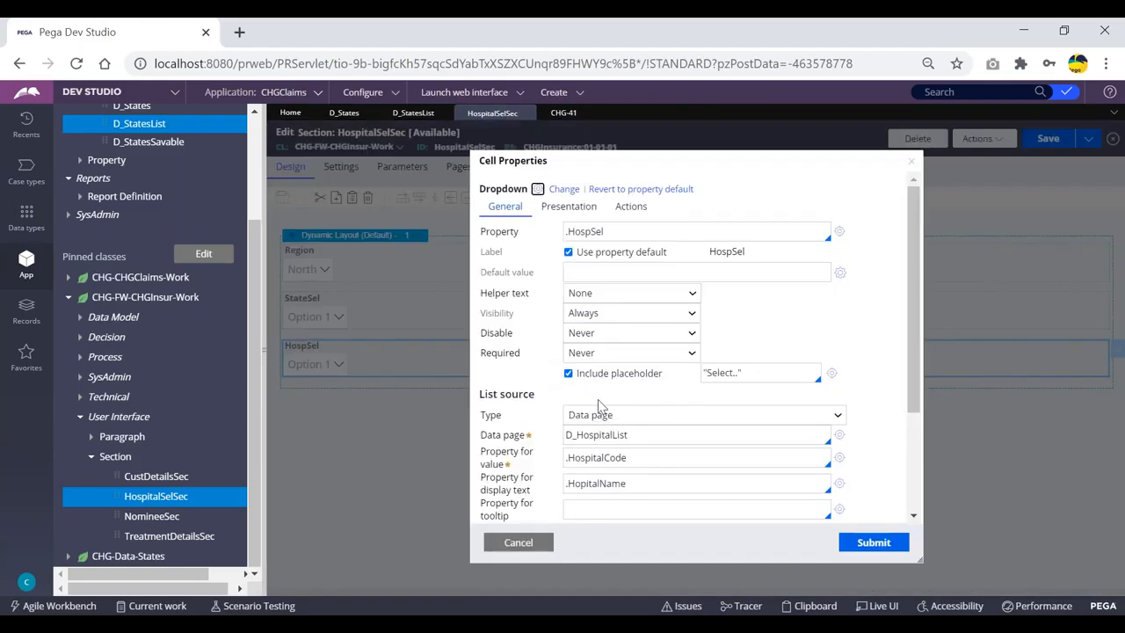
{"action": "left_click", "coordinate": [644, 434]}
{"action": "left_click", "coordinate": [517, 542]}
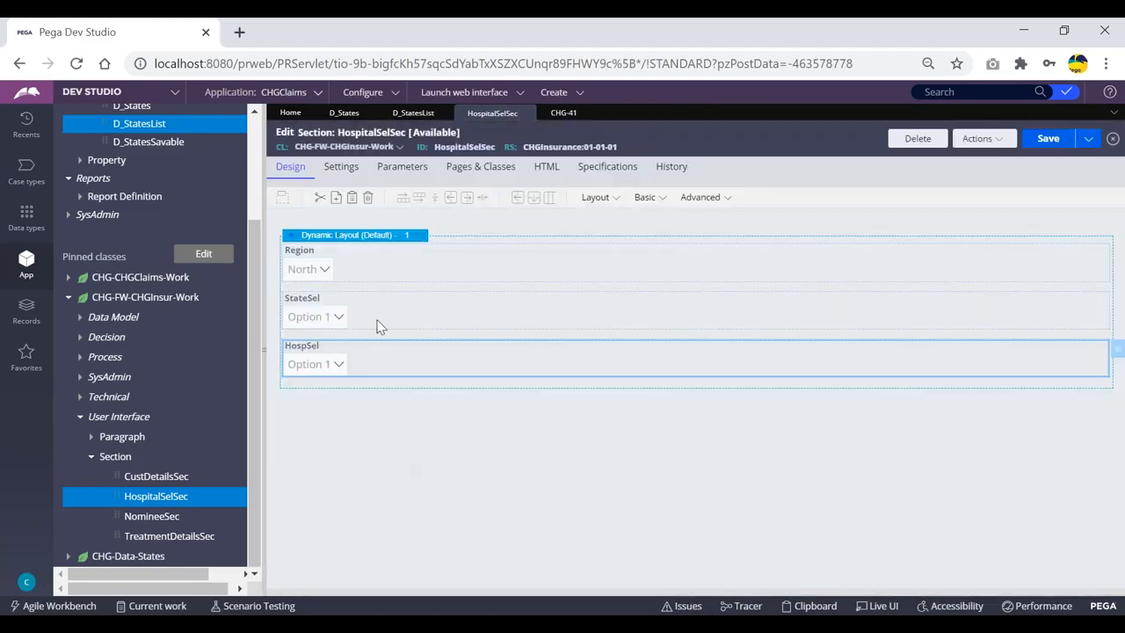
Inspect the StateSel dropdown's cell properties, cancel, and return to case CHG-41
{"action": "double_click", "coordinate": [378, 326]}
{"action": "left_click", "coordinate": [517, 540]}
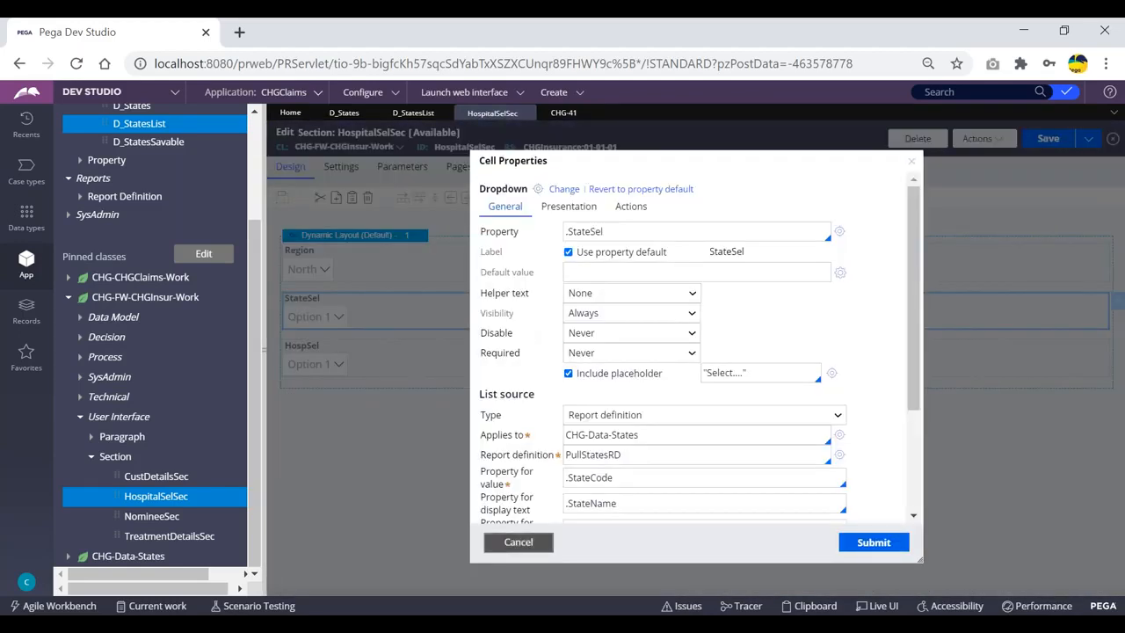
{"action": "left_click", "coordinate": [561, 113]}
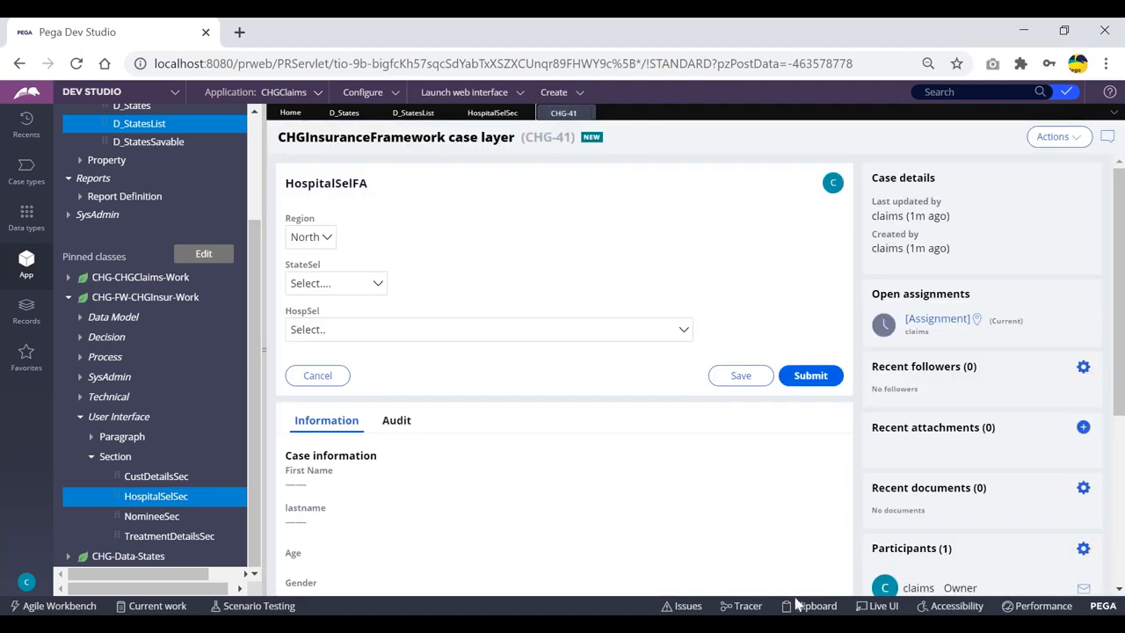
{"action": "left_click", "coordinate": [420, 577]}
{"action": "left_click", "coordinate": [66, 184]}
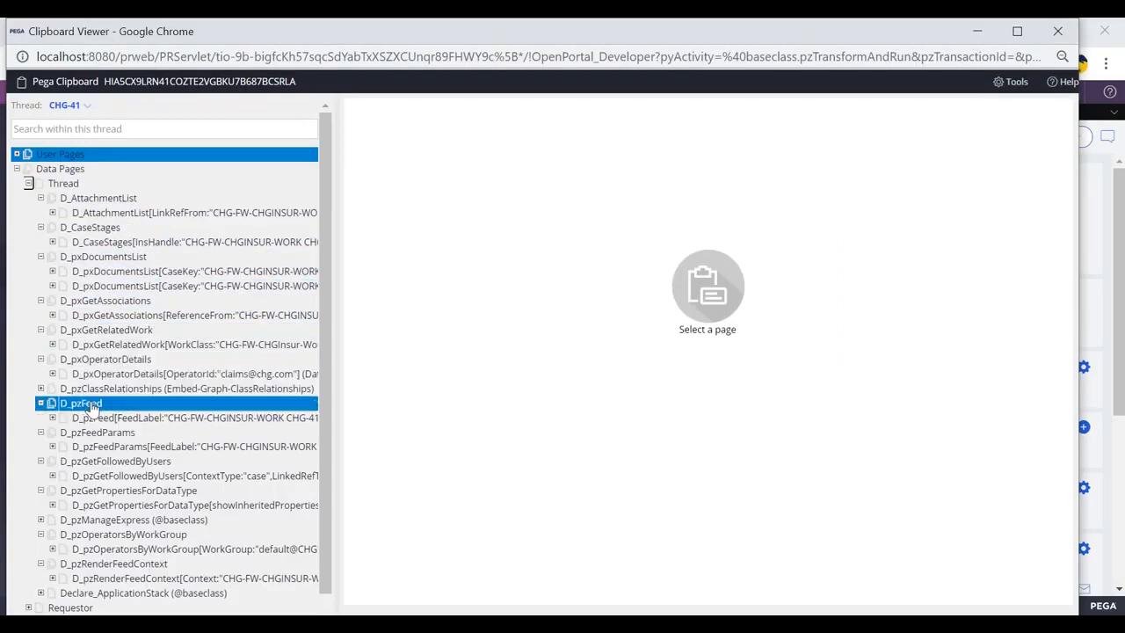
{"action": "scroll", "coordinate": [108, 435], "scroll_direction": "down", "scroll_amount": 1}
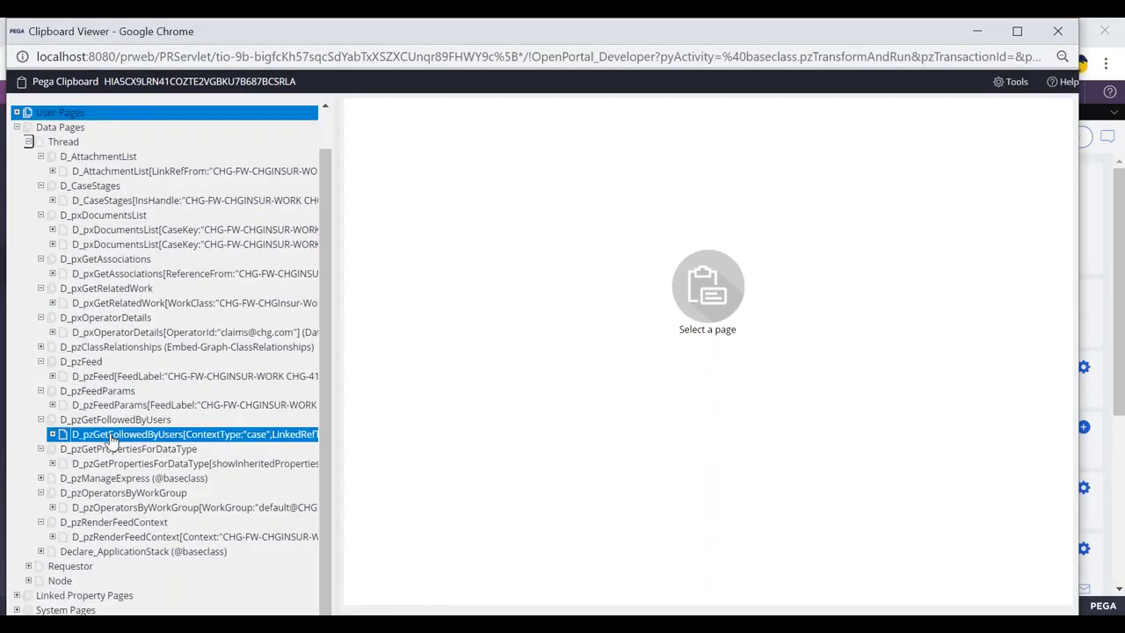
{"action": "left_click", "coordinate": [30, 565]}
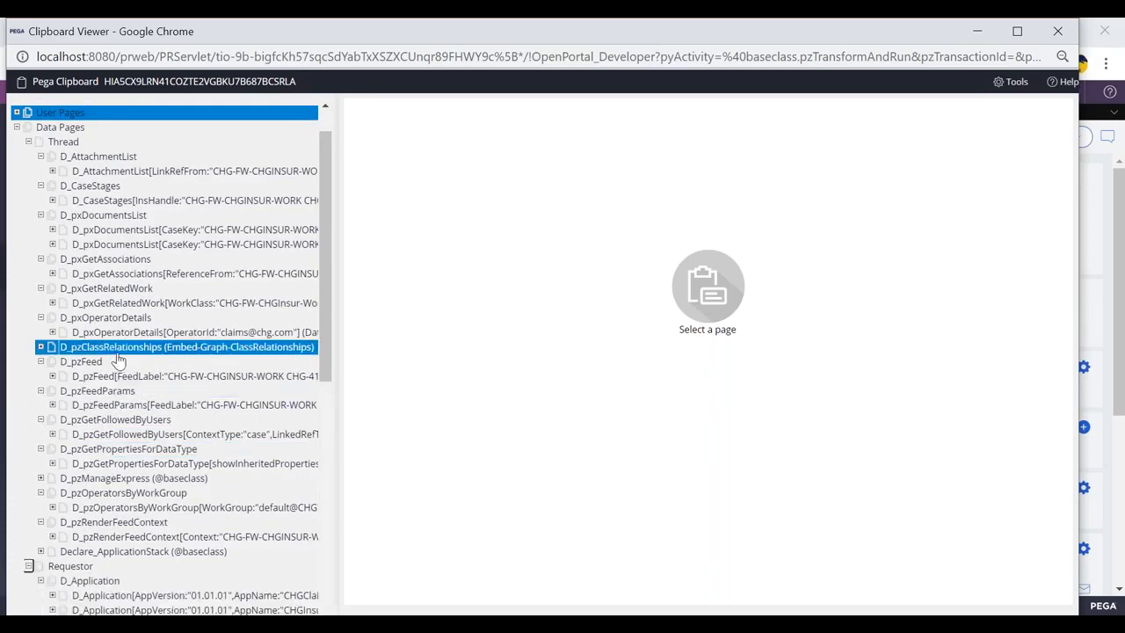
{"action": "scroll", "coordinate": [115, 361], "scroll_direction": "down", "scroll_amount": 5}
{"action": "left_click", "coordinate": [88, 461]}
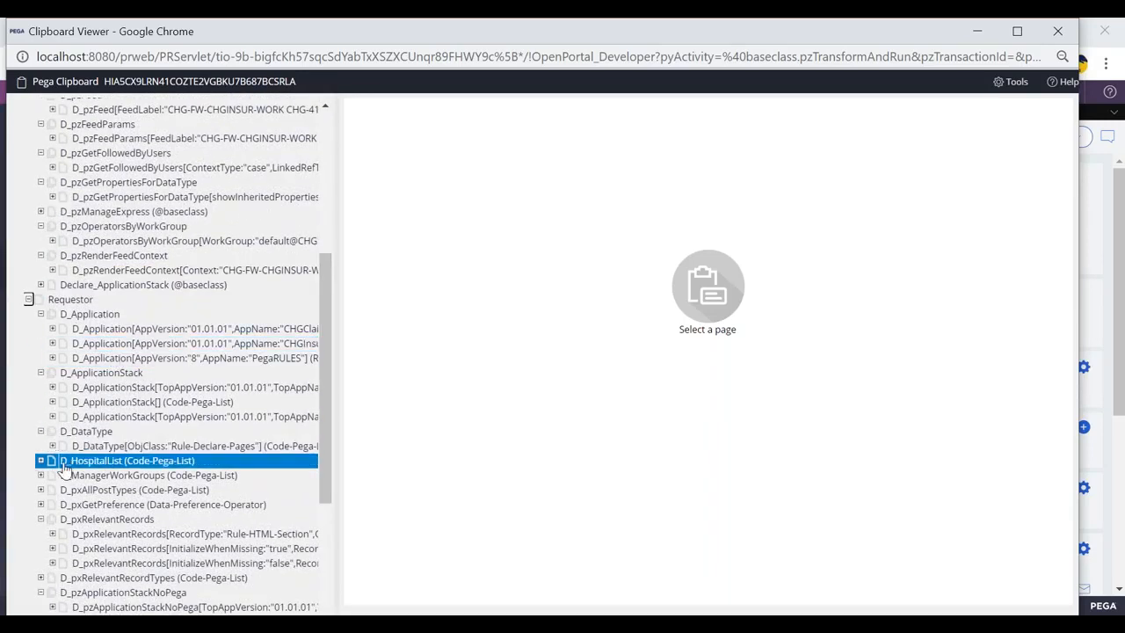
{"action": "left_click_drag", "start_coordinate": [578, 38], "coordinate": [576, 116]}
{"action": "left_click", "coordinate": [1050, 111]}
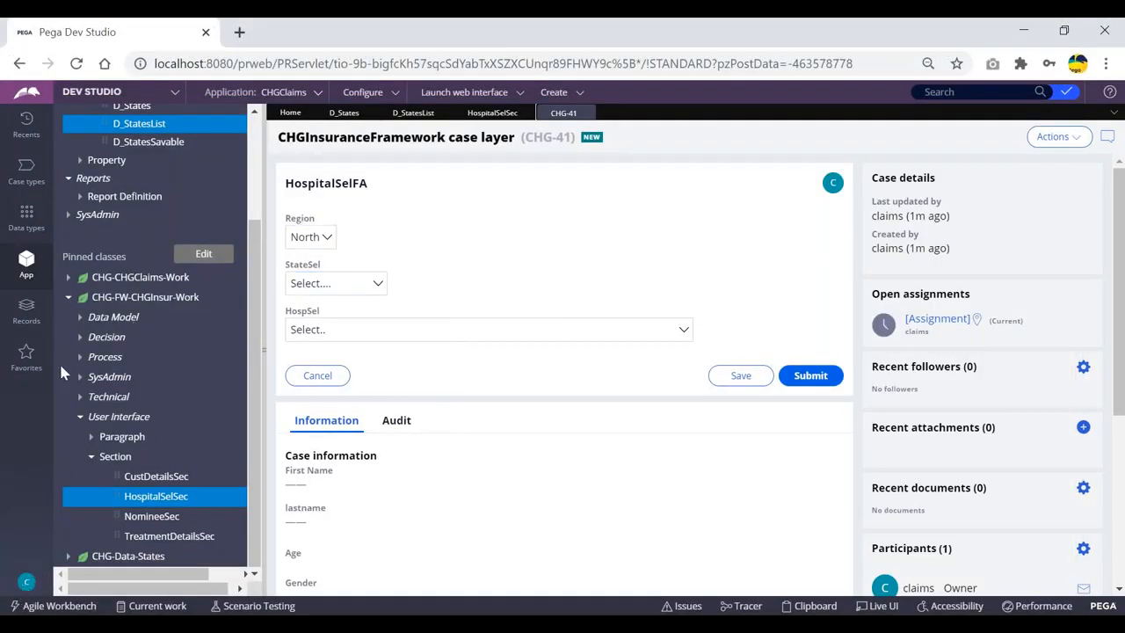
Look over the HospitalSelSec and List States tabs, then log off from the operator menu
{"action": "left_click", "coordinate": [492, 112]}
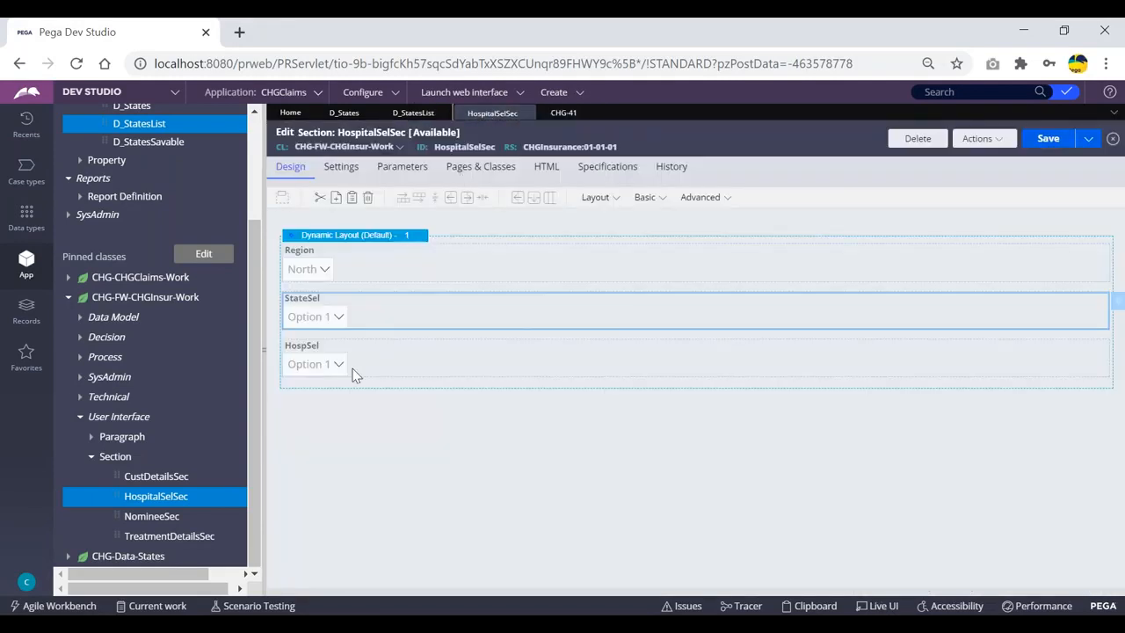
{"action": "left_click", "coordinate": [414, 114]}
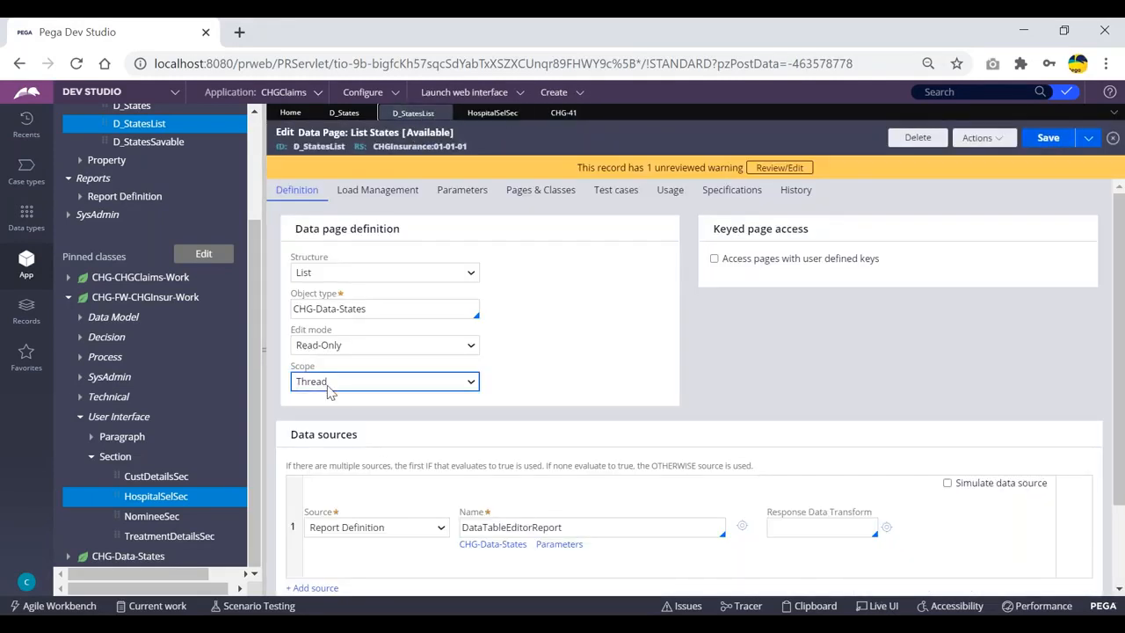
{"action": "left_click", "coordinate": [27, 582]}
{"action": "left_click", "coordinate": [37, 563]}
Log back in as the claims operator and switch from Admin Studio to Dev Studio
{"action": "left_click_drag", "start_coordinate": [539, 283], "coordinate": [411, 291]}
{"action": "key", "text": "BackSpace"}
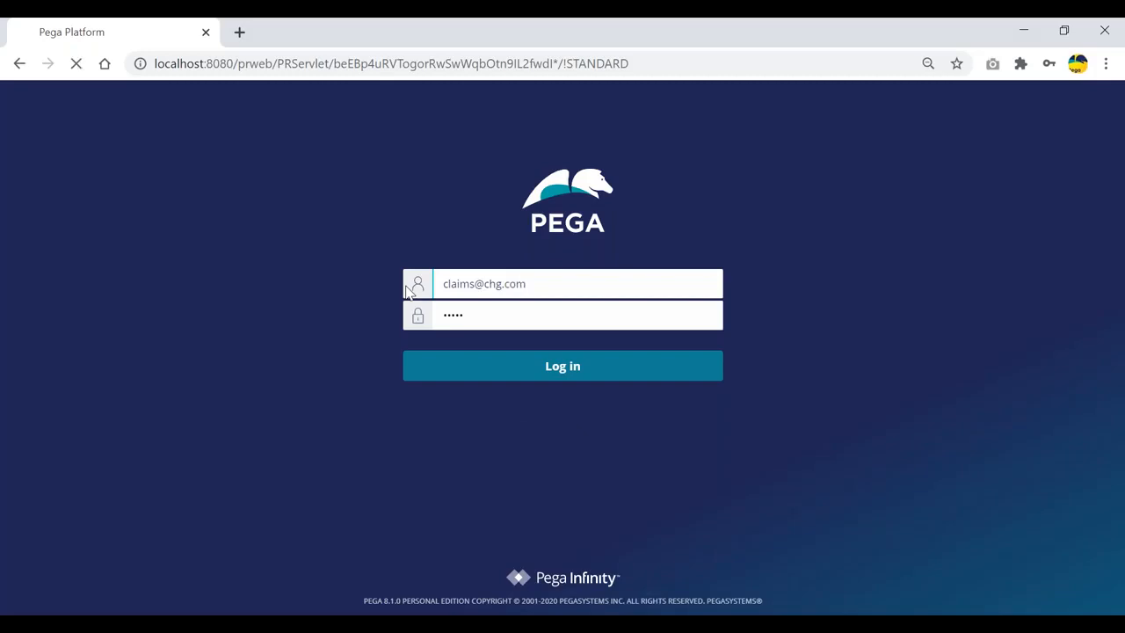
{"action": "key", "text": "Return"}
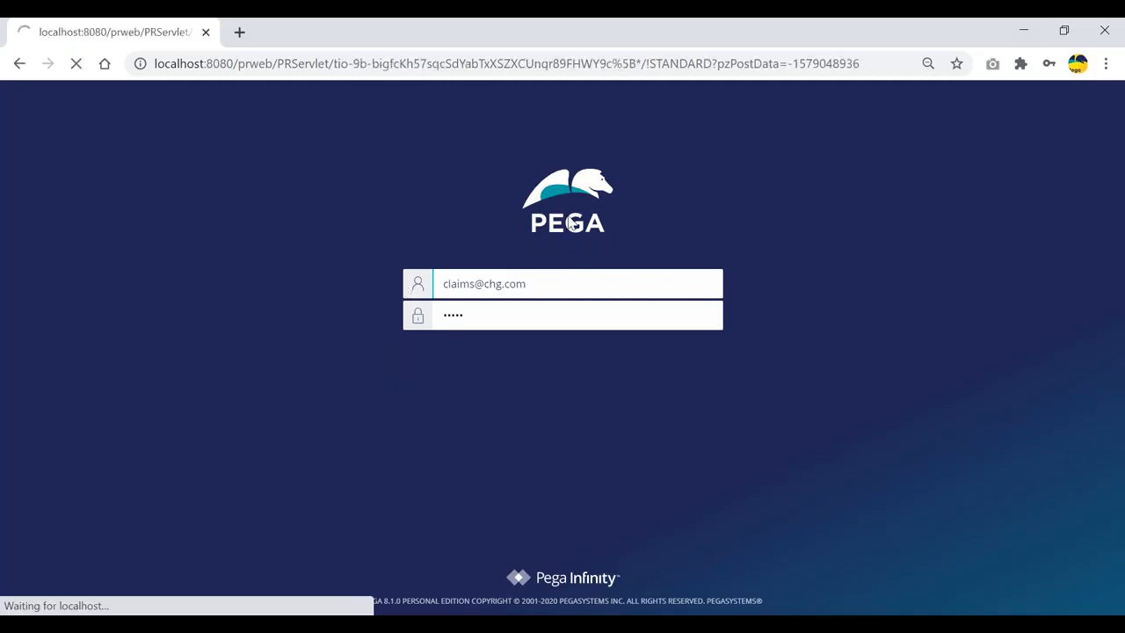
{"action": "left_click", "coordinate": [115, 91]}
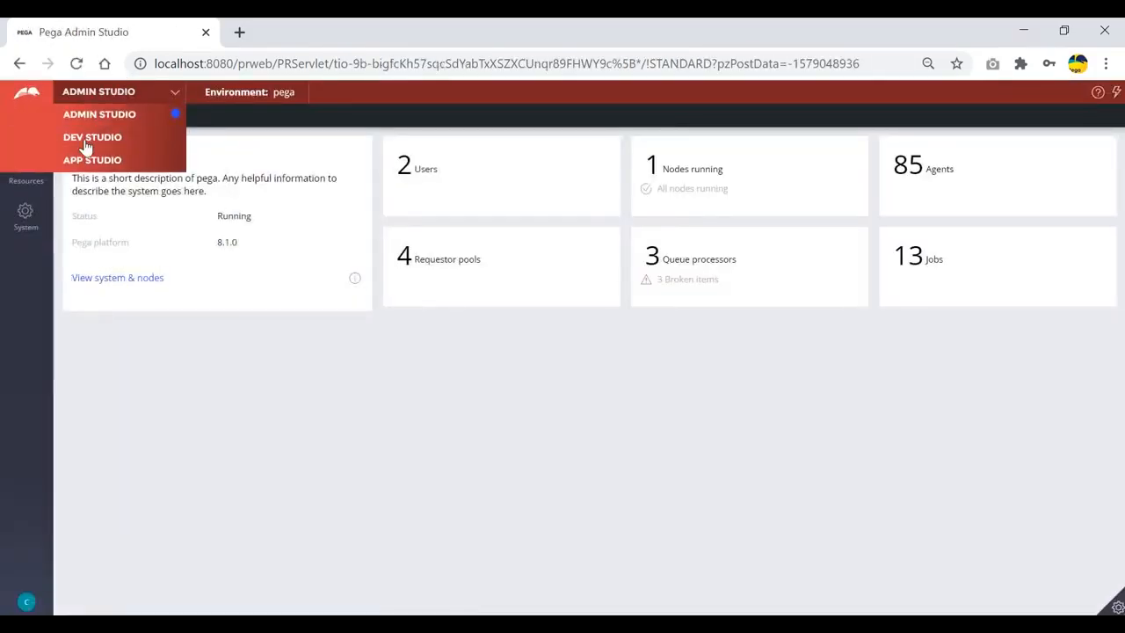
{"action": "left_click", "coordinate": [88, 140]}
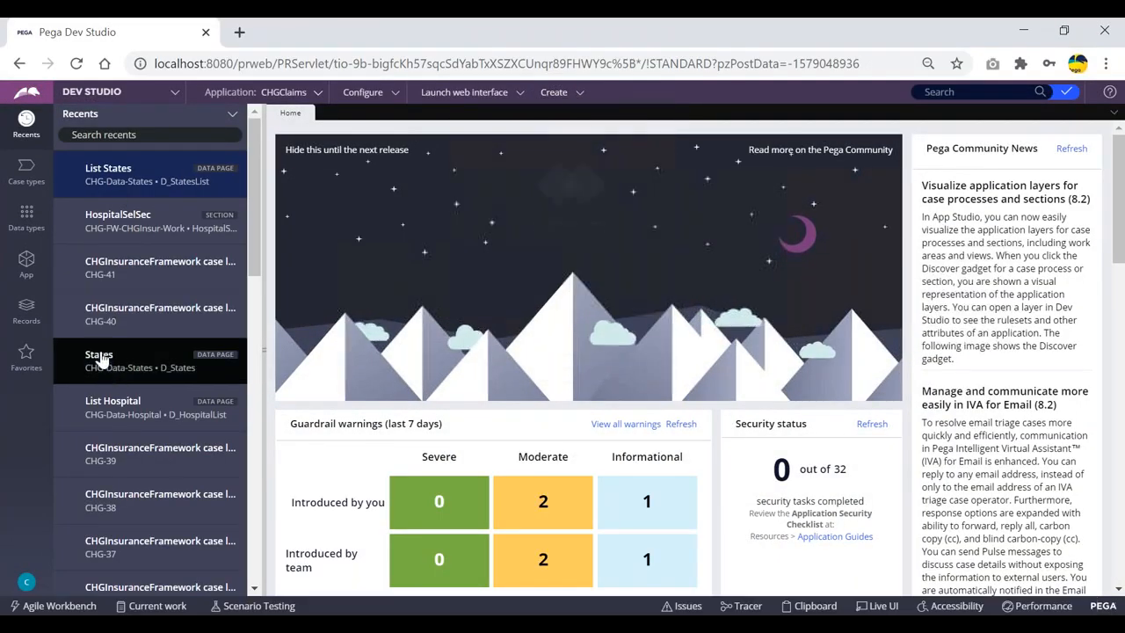
Change the List Hospital data page scope from Requestor to Thread, save, and refresh it
{"action": "left_click", "coordinate": [114, 402]}
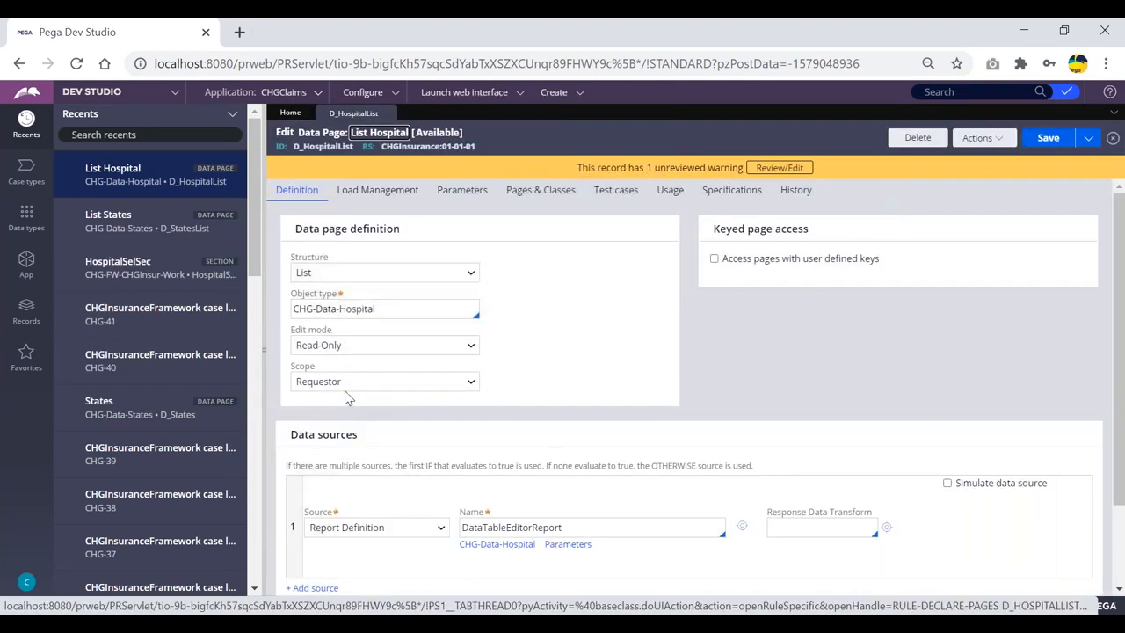
{"action": "left_click", "coordinate": [384, 384]}
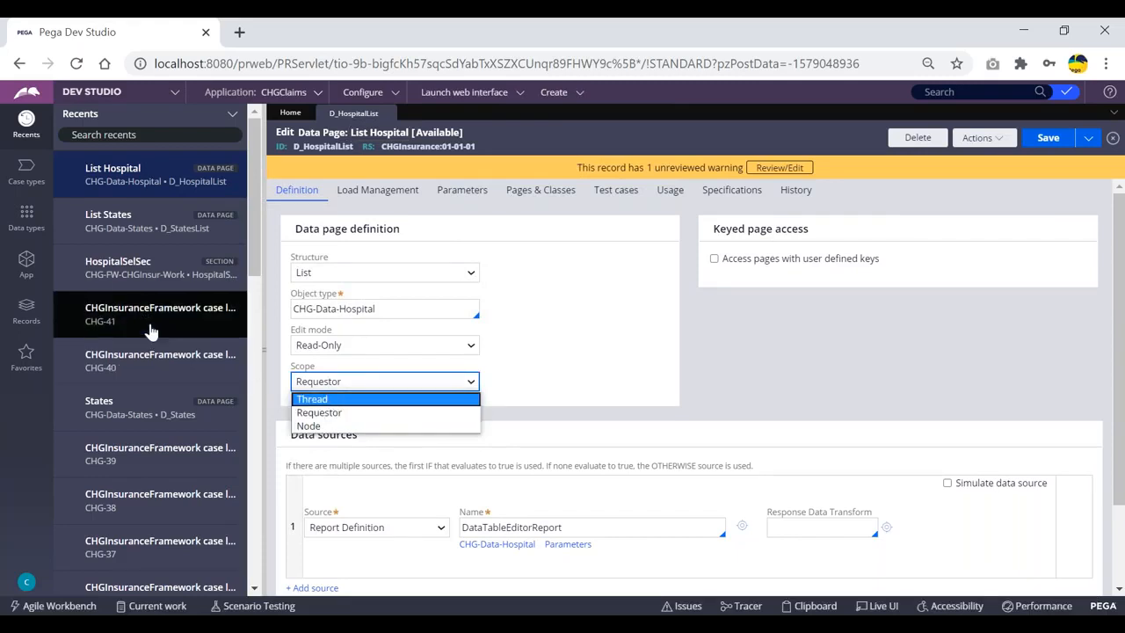
{"action": "left_click", "coordinate": [423, 385]}
{"action": "left_click", "coordinate": [388, 387]}
{"action": "left_click", "coordinate": [318, 400]}
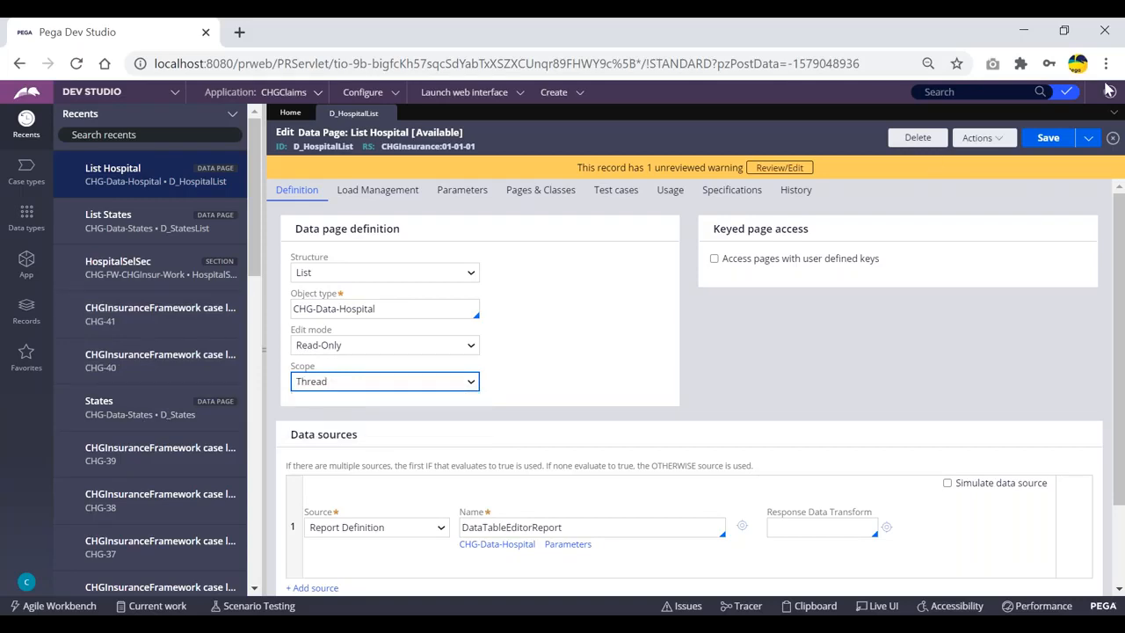
{"action": "left_click", "coordinate": [1049, 140]}
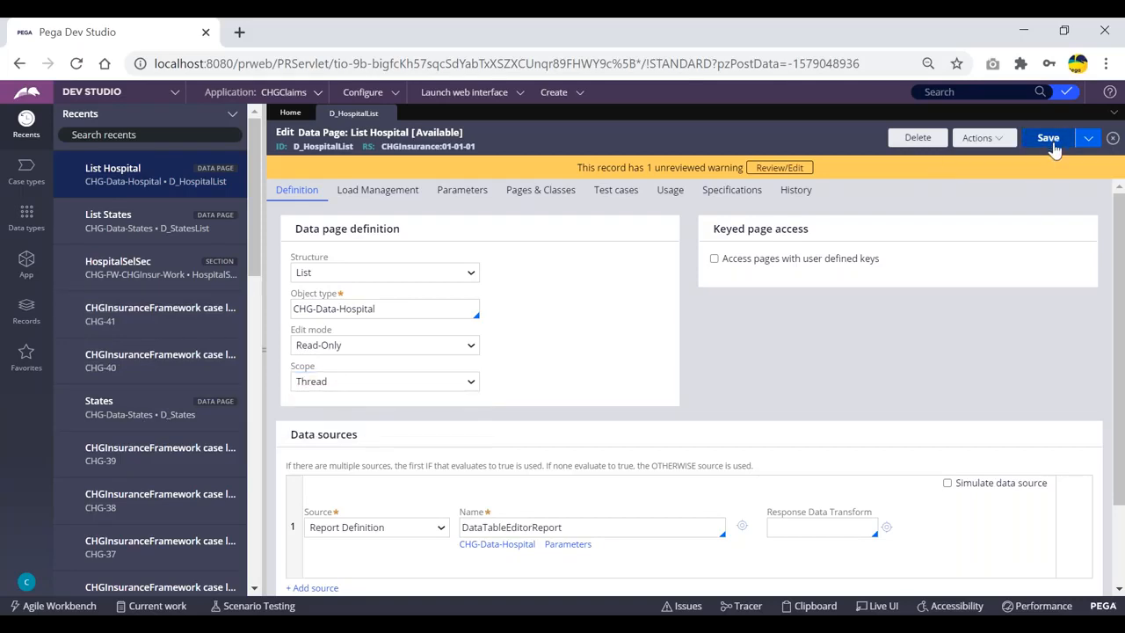
{"action": "left_click", "coordinate": [986, 140]}
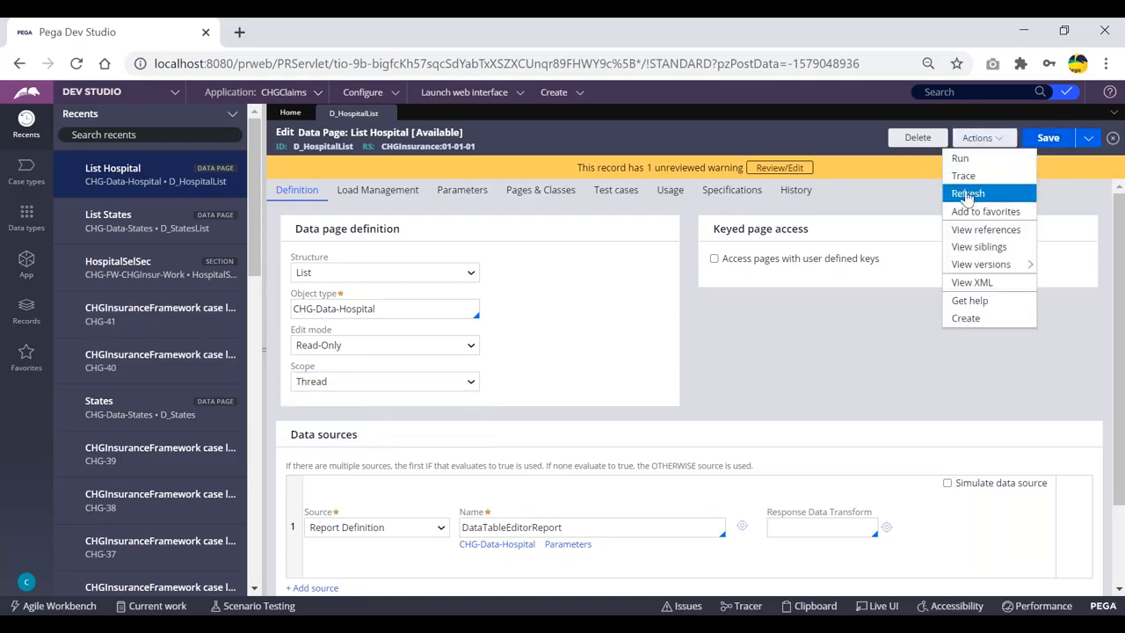
{"action": "left_click", "coordinate": [968, 192]}
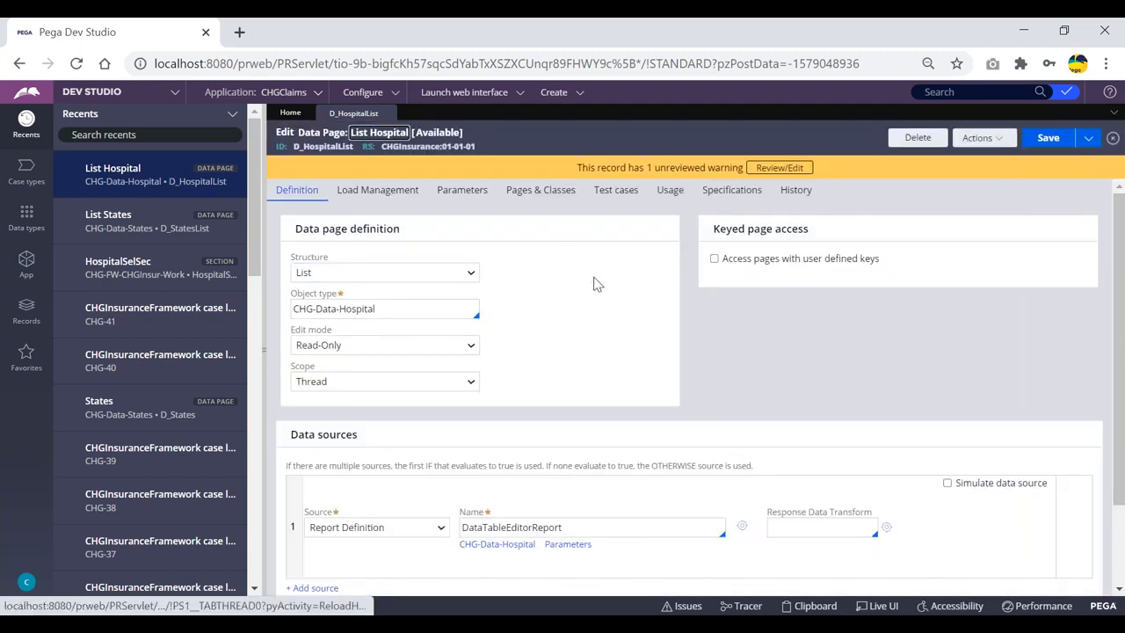
Create ClaimsFlow case CHG-42 and submit its customer and nominee details forms
{"action": "left_click", "coordinate": [553, 93]}
{"action": "mouse_move", "coordinate": [665, 111]}
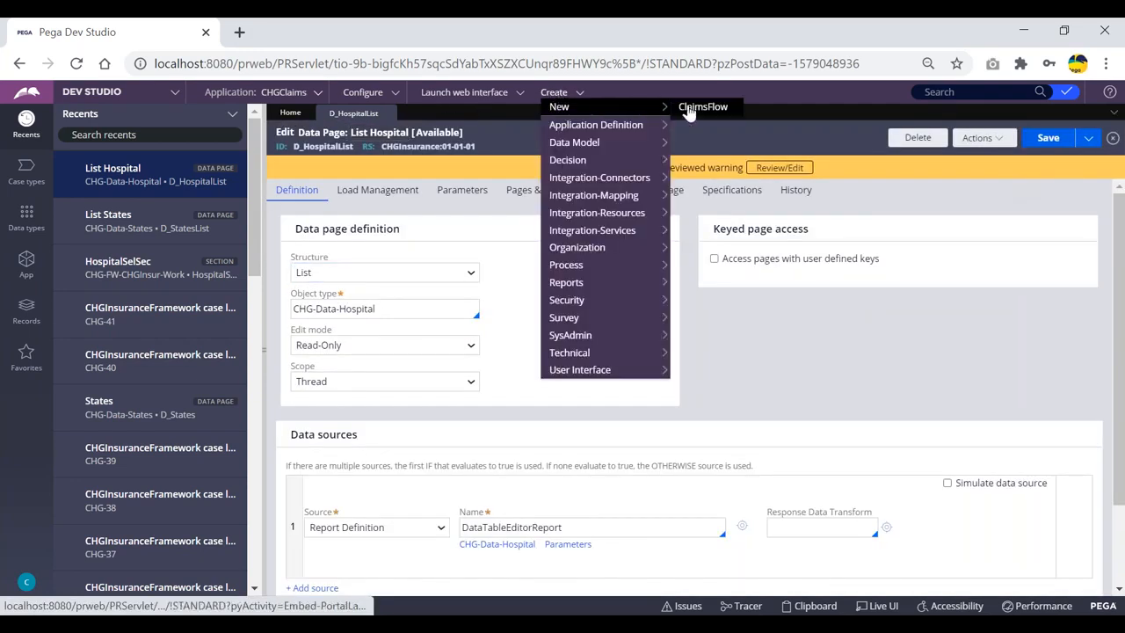
{"action": "left_click", "coordinate": [699, 107]}
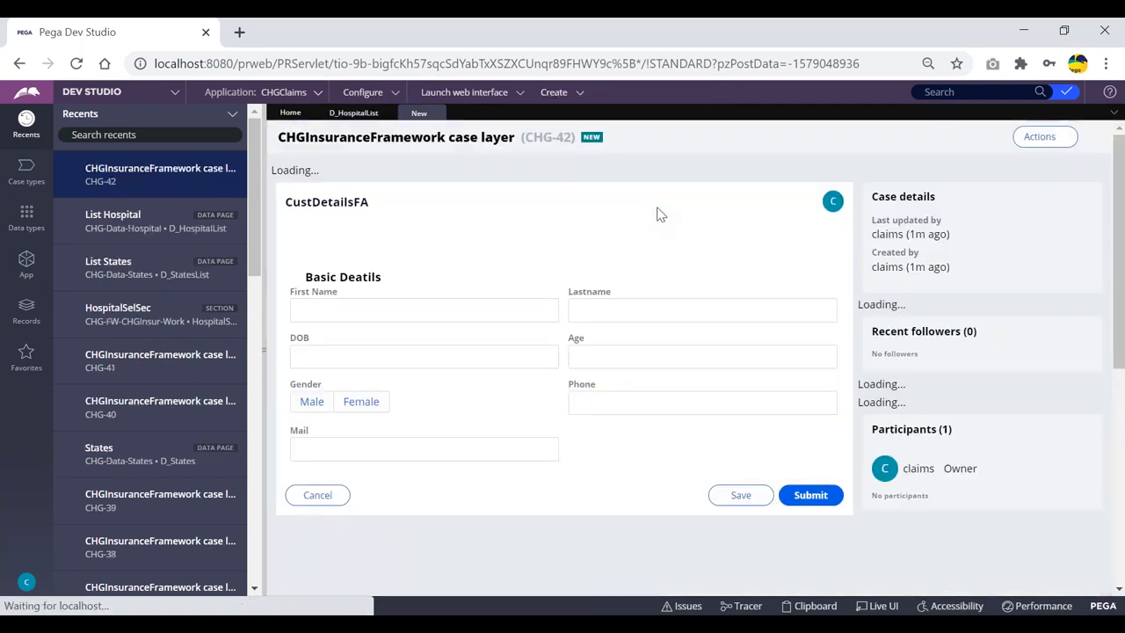
{"action": "left_click", "coordinate": [808, 528]}
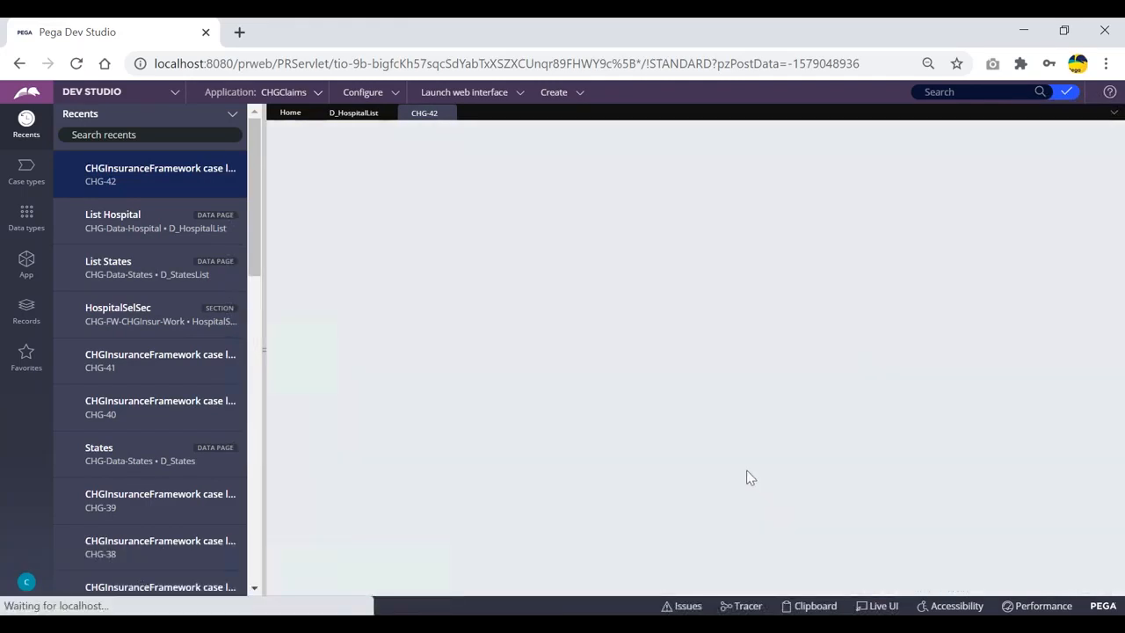
{"action": "left_click", "coordinate": [810, 401]}
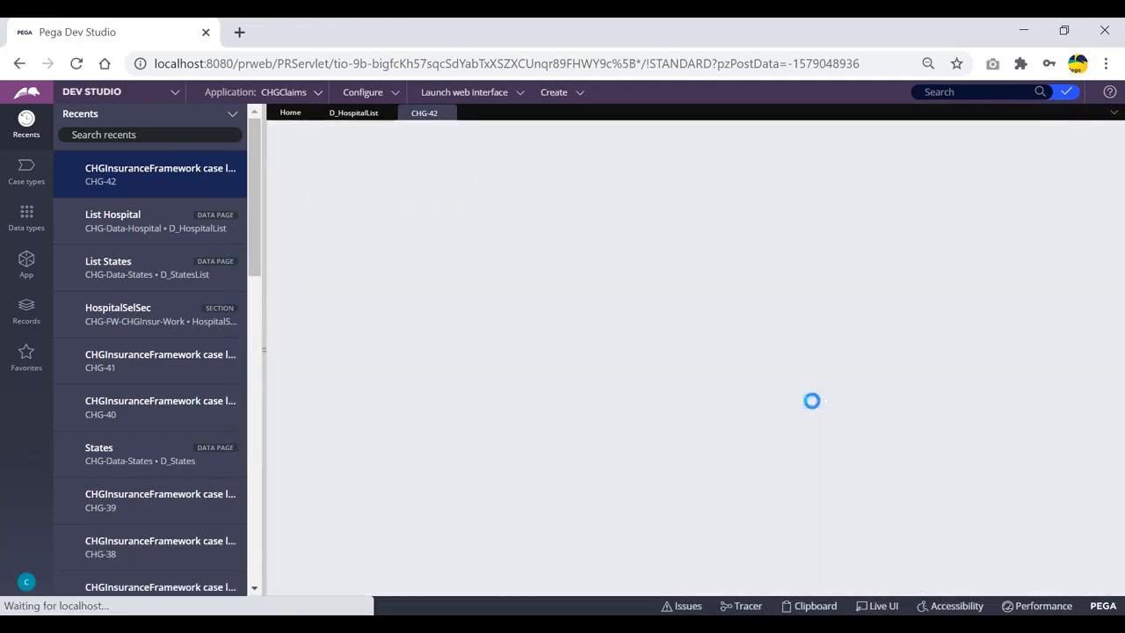
Expand CHG-42's Thread and Requestor data pages in the Clipboard, then submit treatment details
{"action": "left_click", "coordinate": [808, 607]}
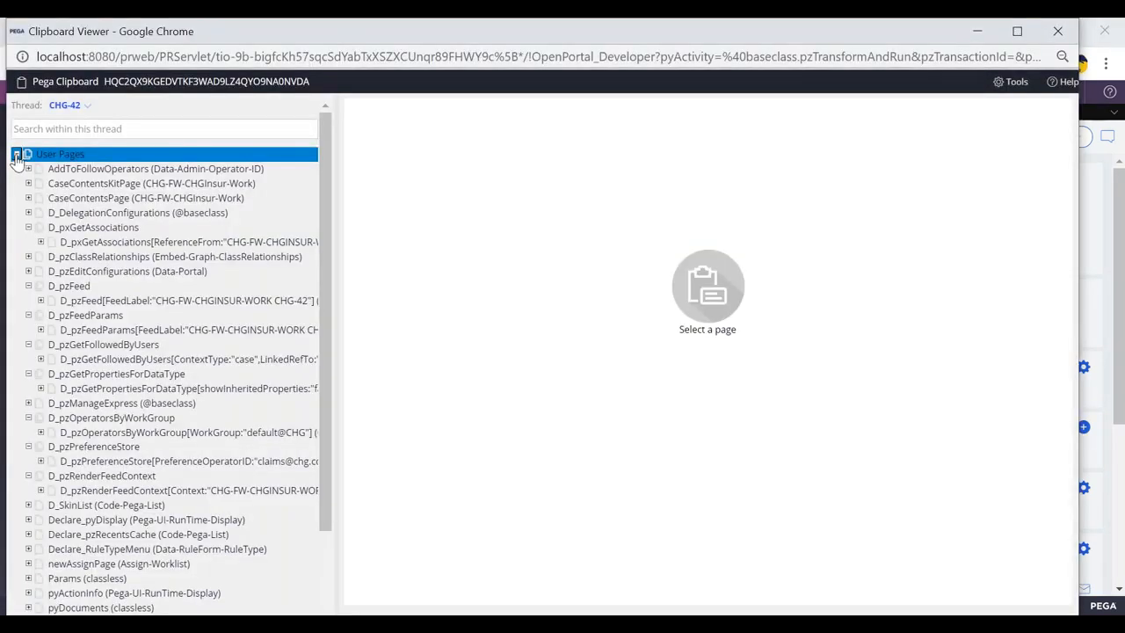
{"action": "left_click", "coordinate": [16, 155]}
{"action": "left_click", "coordinate": [48, 169]}
{"action": "left_click", "coordinate": [15, 169]}
{"action": "left_click", "coordinate": [62, 185]}
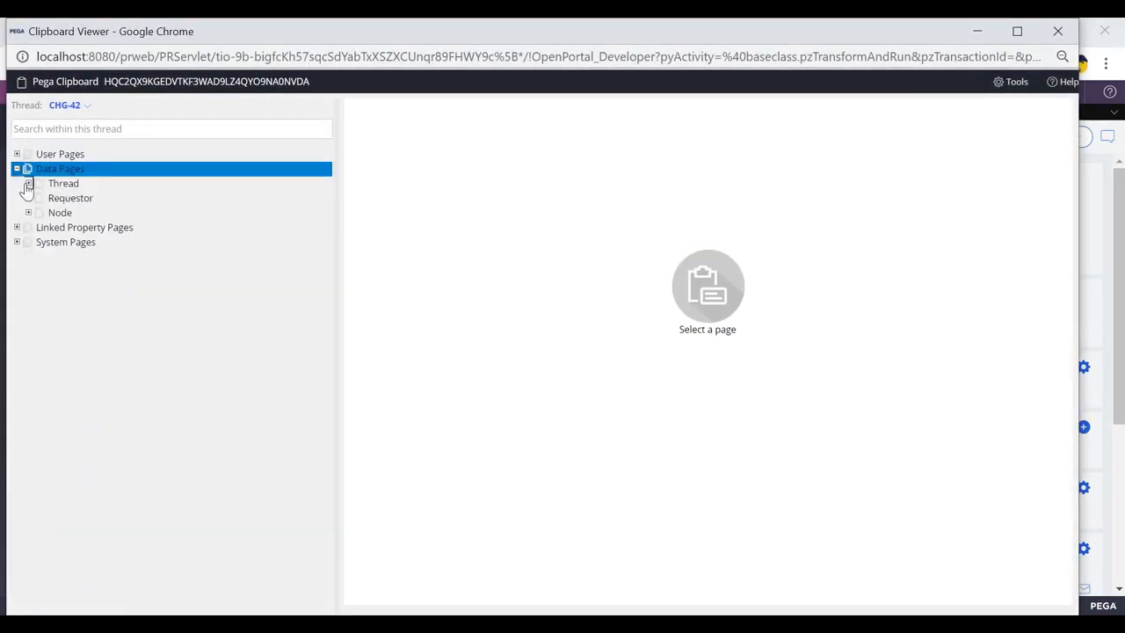
{"action": "left_click", "coordinate": [28, 183]}
{"action": "scroll", "coordinate": [79, 299], "scroll_direction": "down", "scroll_amount": 1}
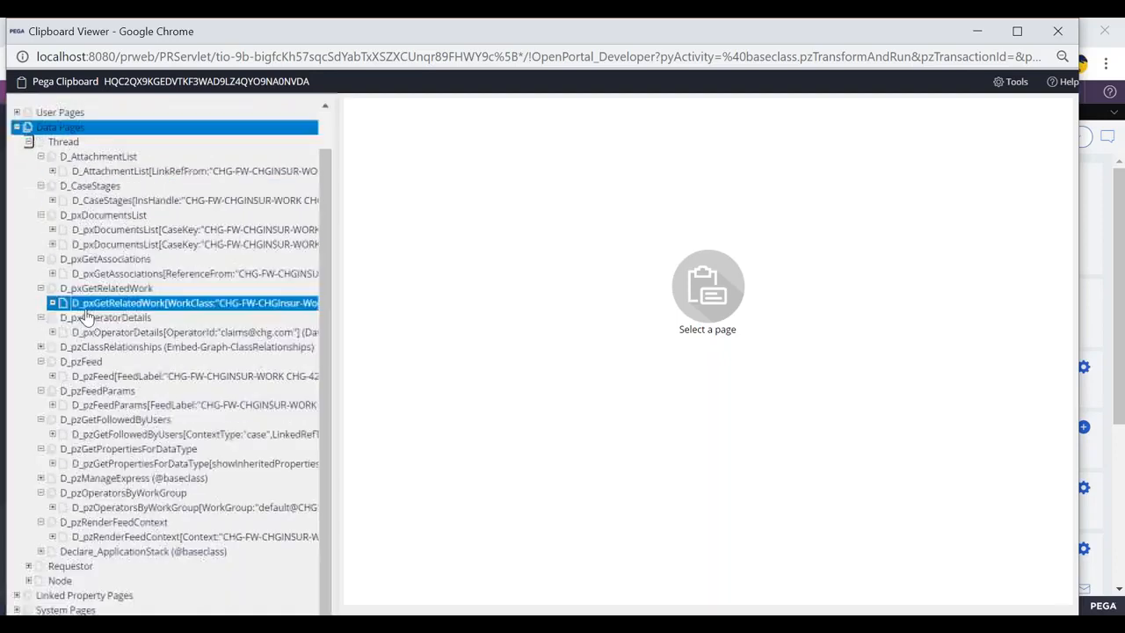
{"action": "left_click", "coordinate": [28, 566]}
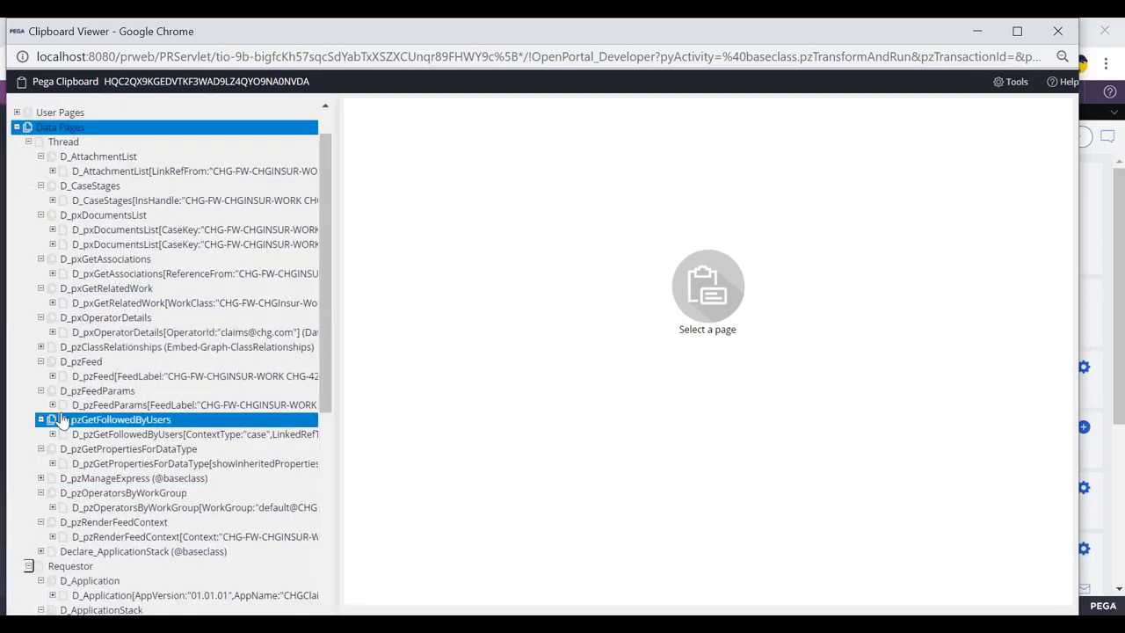
{"action": "scroll", "coordinate": [88, 386], "scroll_direction": "down", "scroll_amount": 6}
{"action": "scroll", "coordinate": [94, 360], "scroll_direction": "down", "scroll_amount": 2}
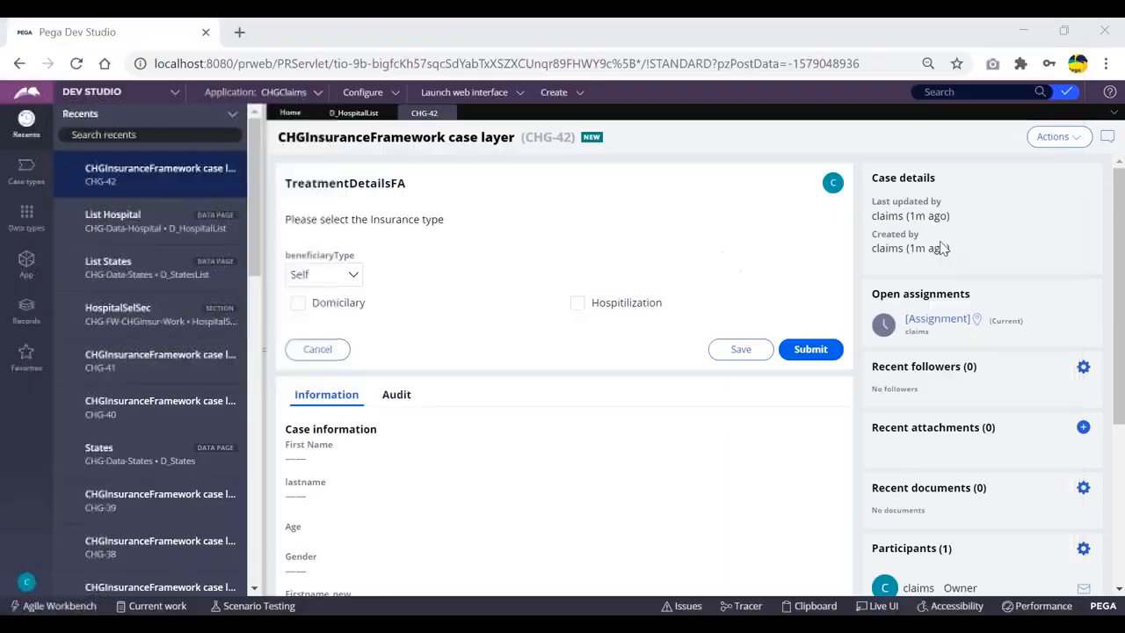
{"action": "left_click", "coordinate": [801, 349]}
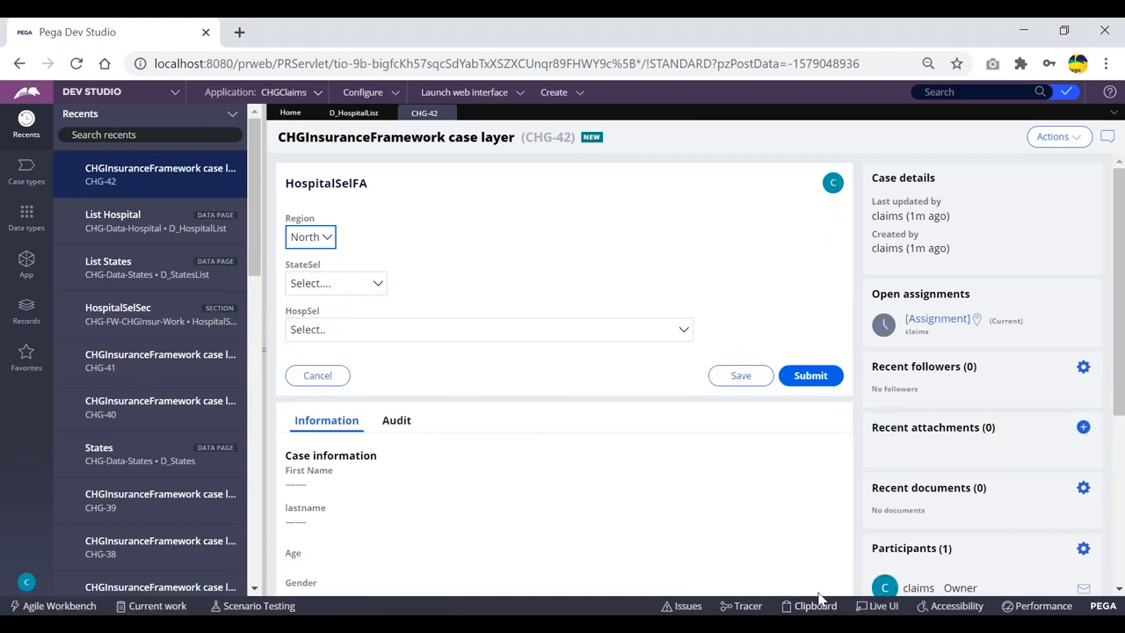
Open and close the HospSel dropdown to load CHG-42's hospital list
{"action": "left_click", "coordinate": [614, 306]}
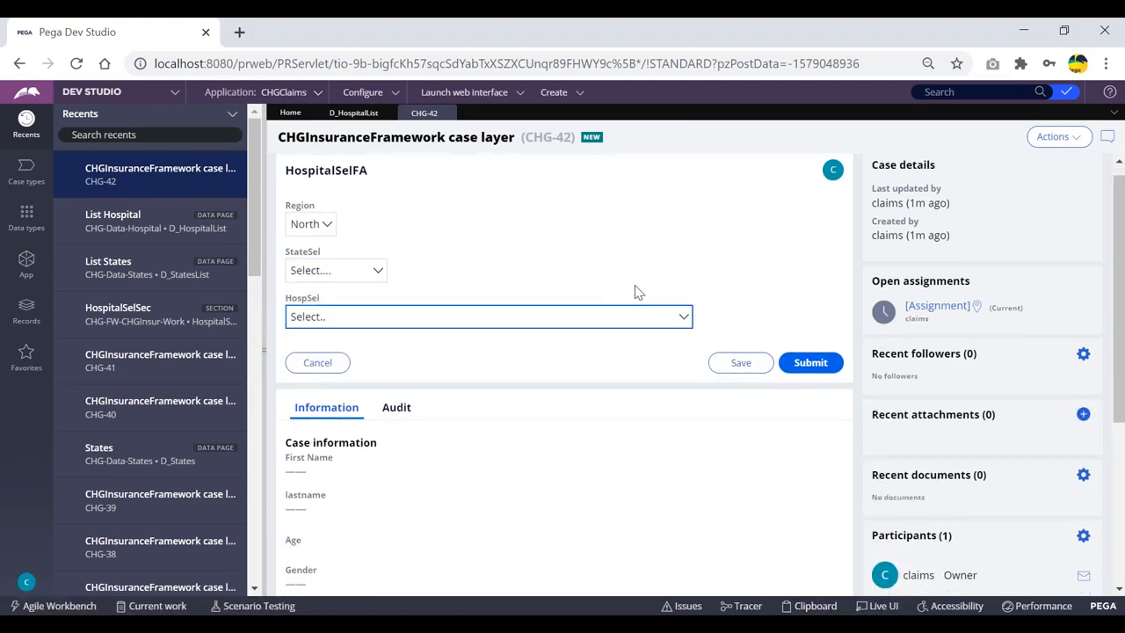
{"action": "left_click", "coordinate": [612, 311]}
{"action": "left_click", "coordinate": [743, 265]}
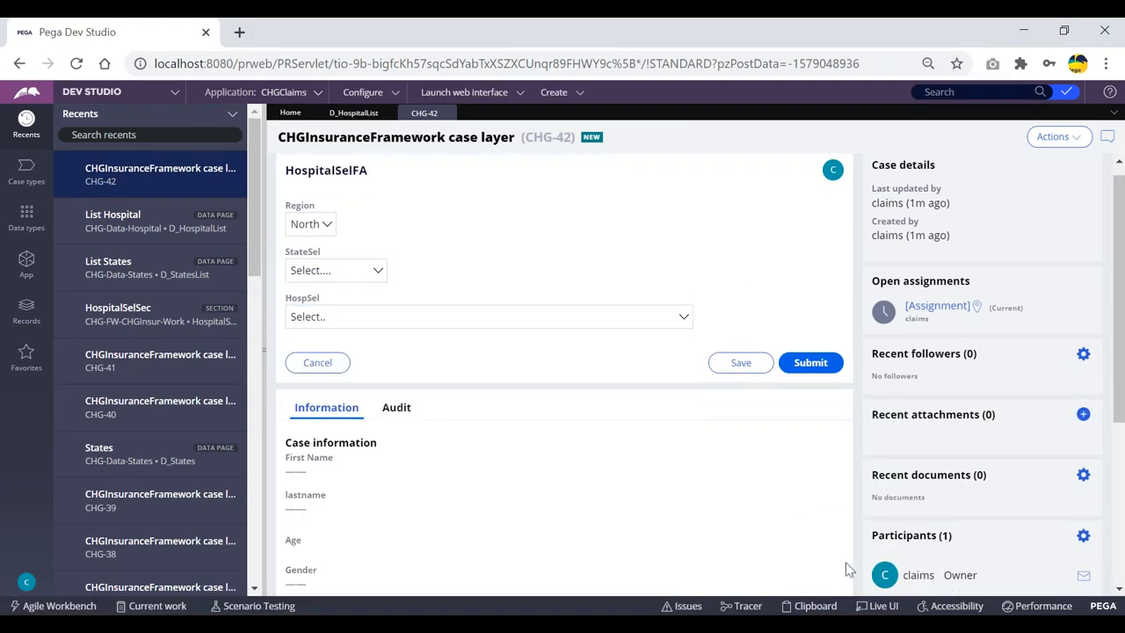
In the Clipboard, expand Data Pages > Thread and select D_HospitalList to view it
{"action": "left_click", "coordinate": [812, 606]}
{"action": "left_click", "coordinate": [52, 154]}
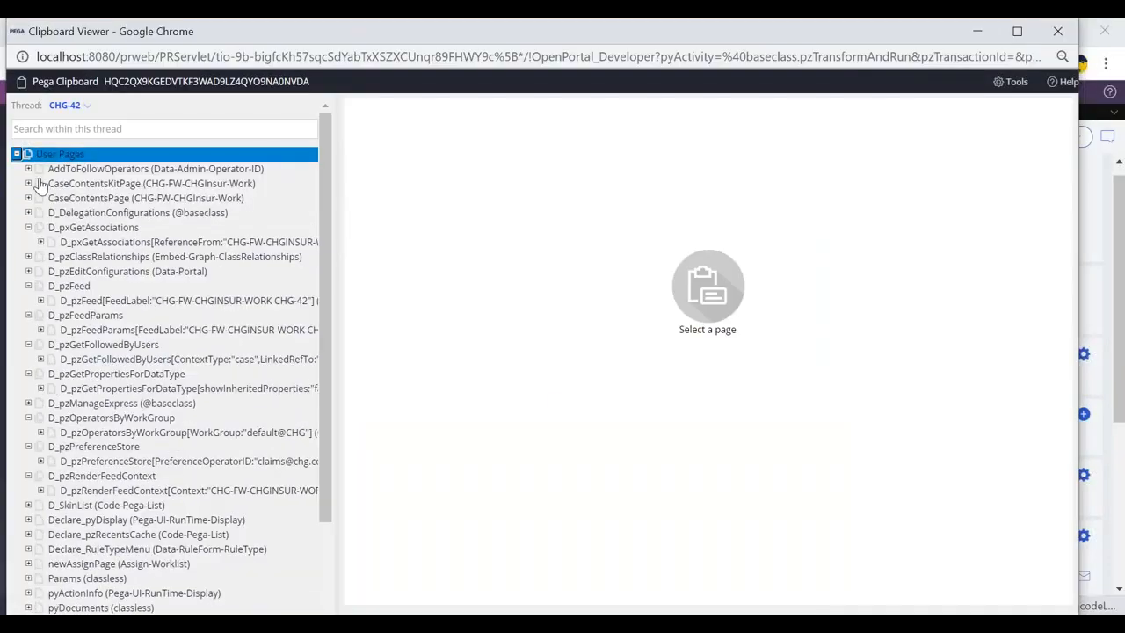
{"action": "left_click", "coordinate": [17, 156]}
{"action": "left_click", "coordinate": [17, 170]}
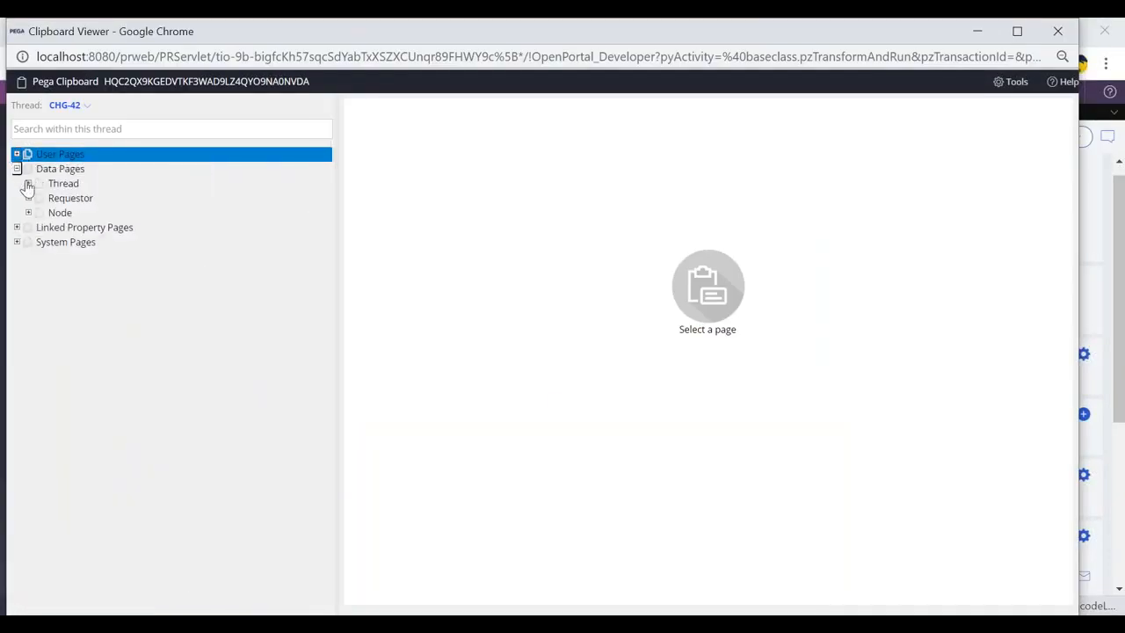
{"action": "left_click", "coordinate": [29, 184]}
{"action": "left_click", "coordinate": [128, 256]}
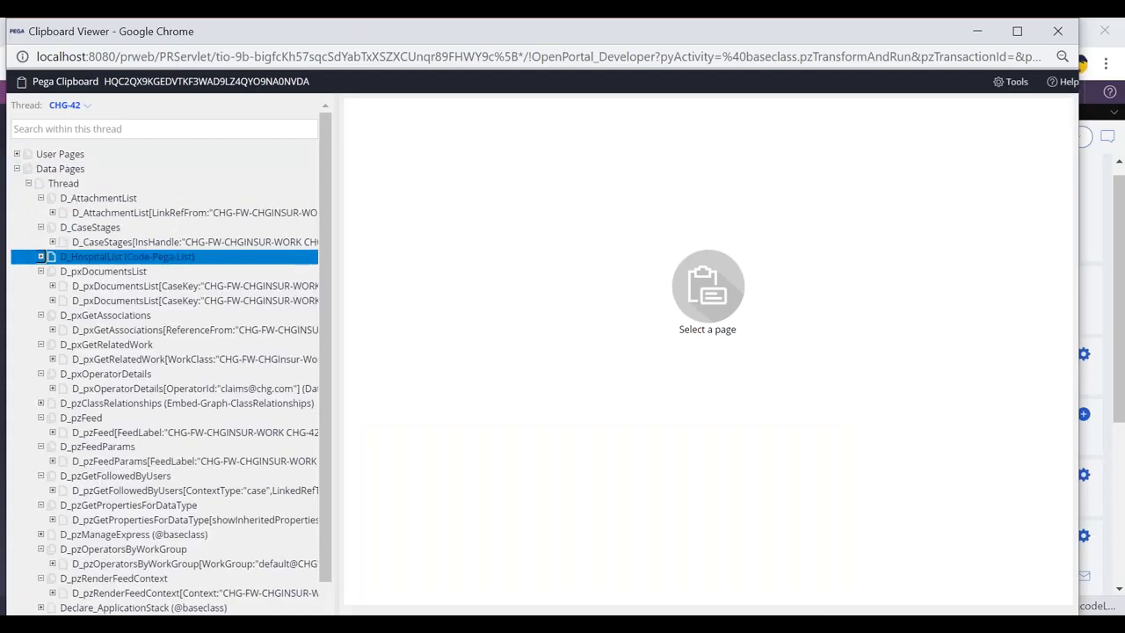
Back in Dev Studio, collapse the Recents panel to widen the work area
{"action": "key", "text": "alt+Tab"}
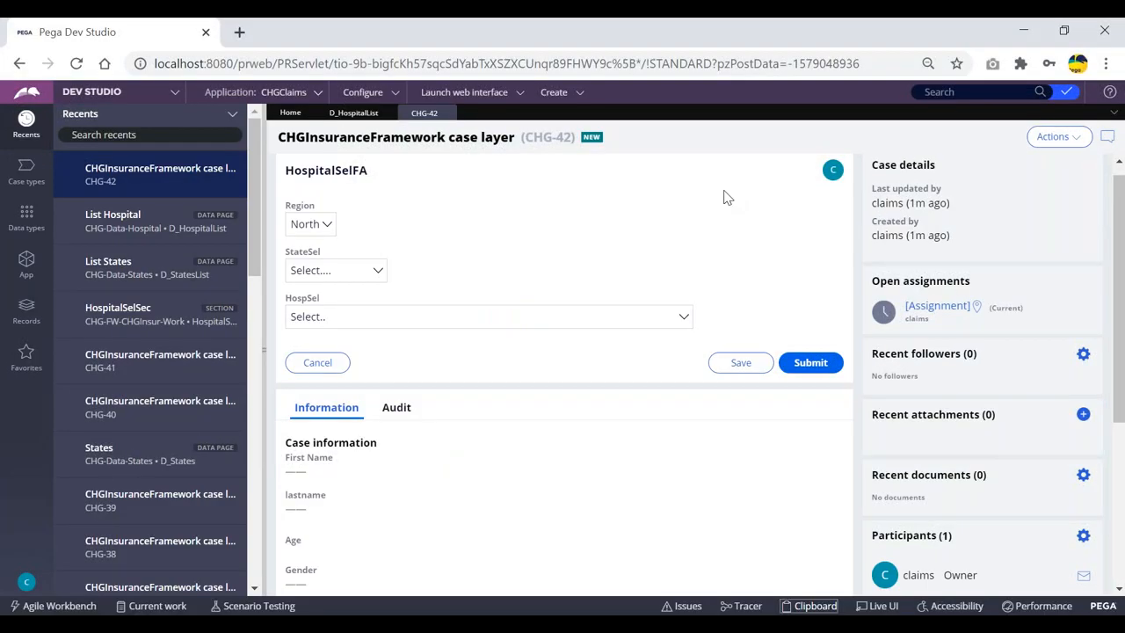
{"action": "left_click", "coordinate": [264, 308]}
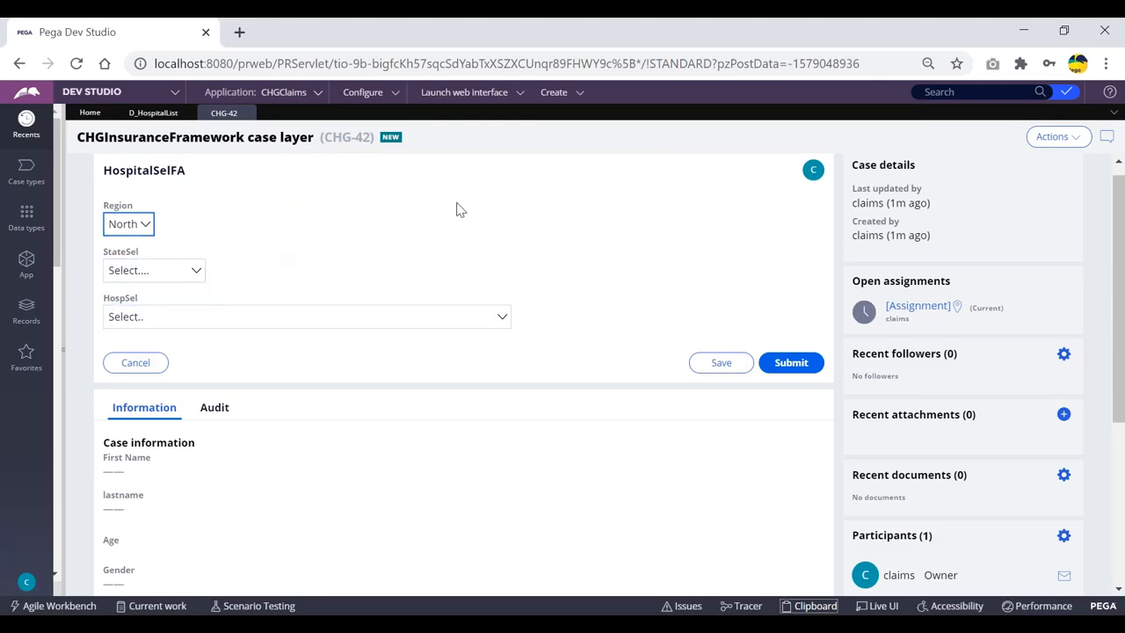
{"action": "key", "text": "alt+Tab"}
{"action": "key", "text": "alt+Tab"}
Start another new ClaimsFlow case from Create > New
{"action": "left_click", "coordinate": [550, 92]}
{"action": "mouse_move", "coordinate": [660, 106]}
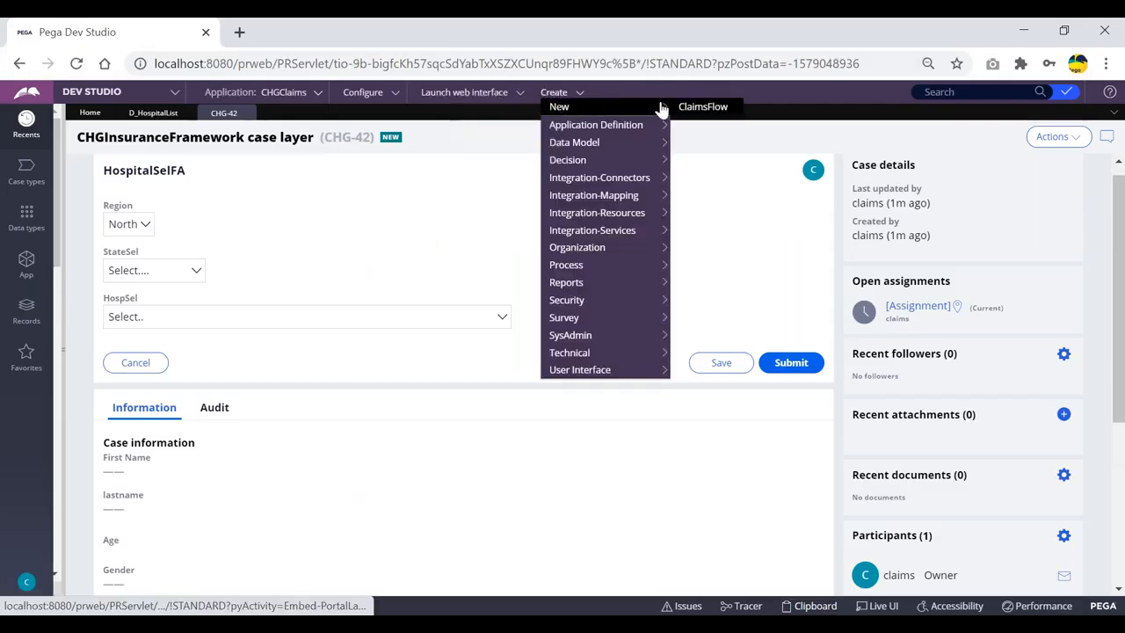
{"action": "left_click", "coordinate": [712, 108]}
Switch to case CHG-43 and submit its customer and nominee details forms
{"action": "left_click", "coordinate": [227, 113]}
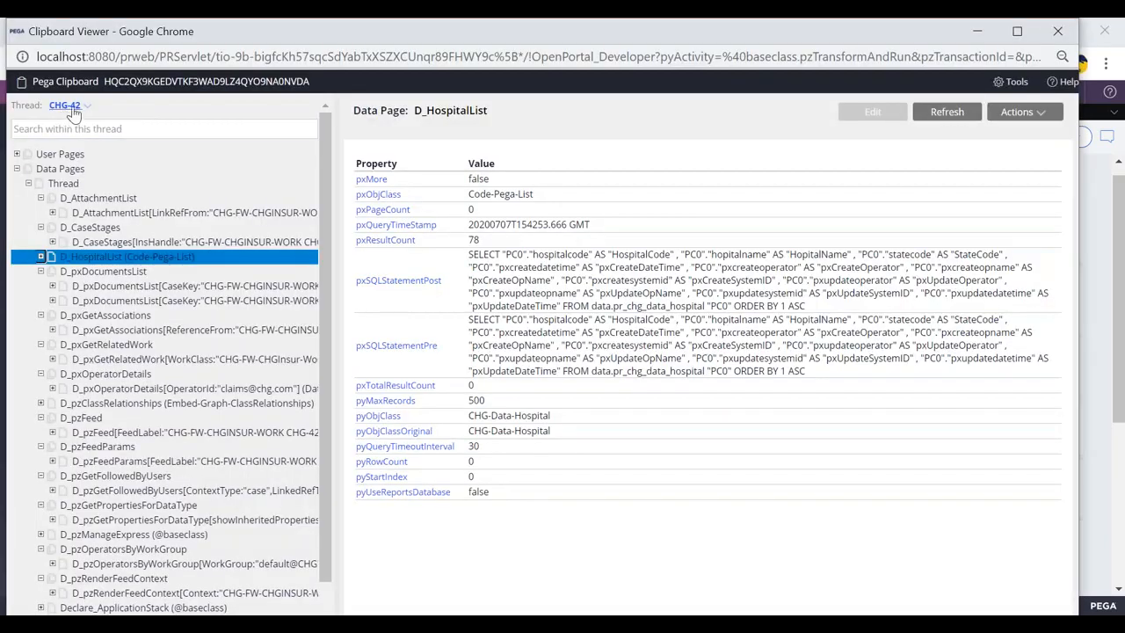
{"action": "key", "text": "alt+Tab"}
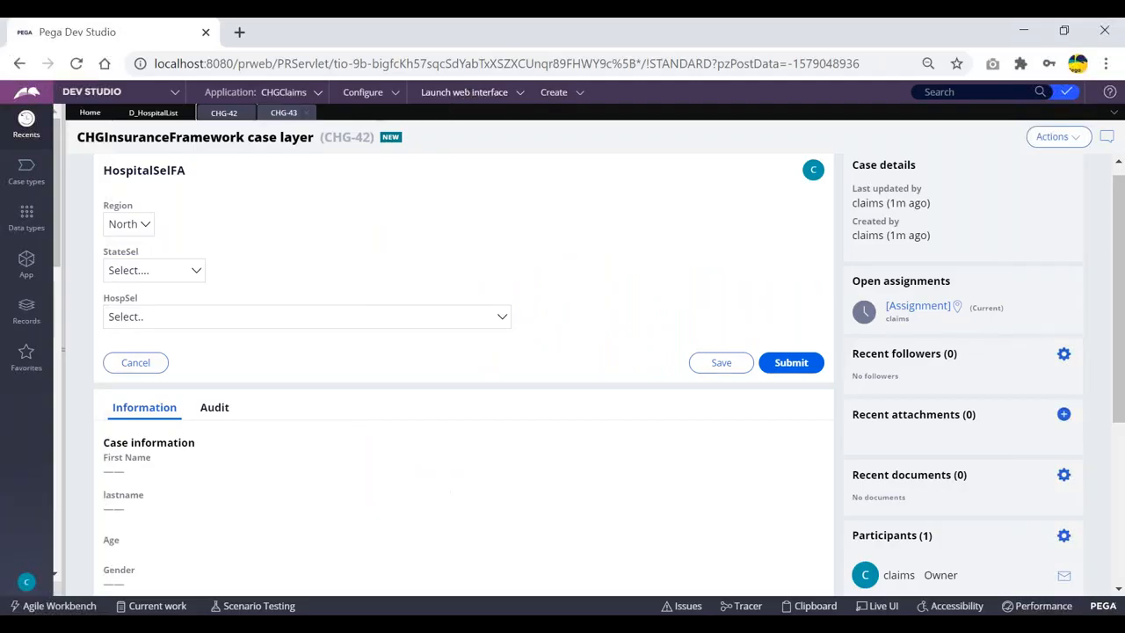
{"action": "left_click", "coordinate": [279, 114]}
{"action": "left_click", "coordinate": [796, 551]}
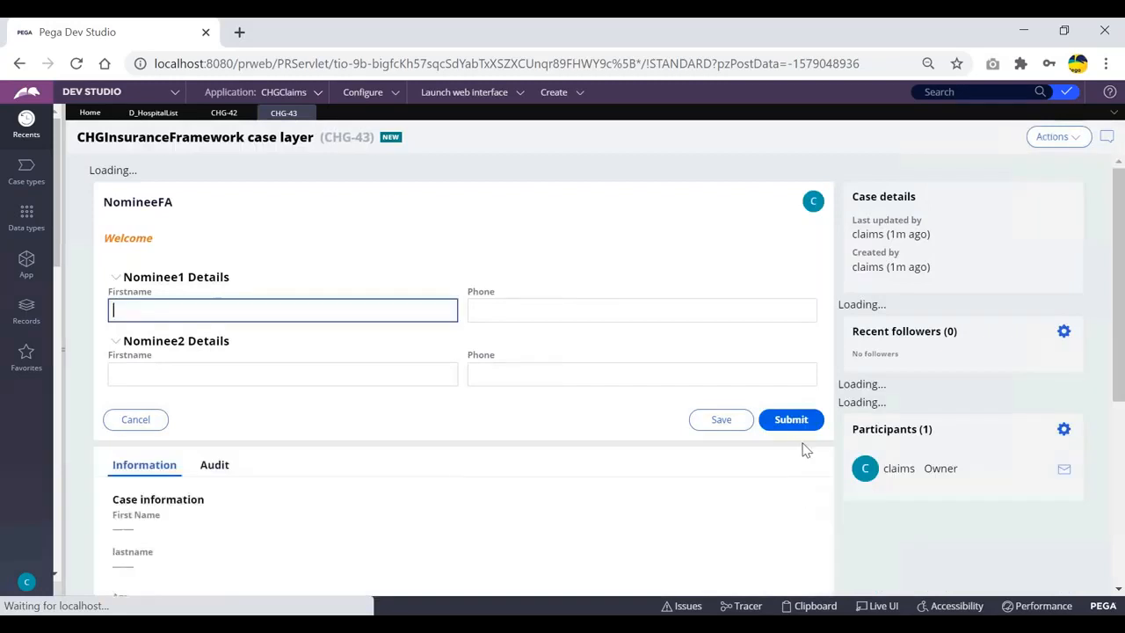
{"action": "left_click", "coordinate": [787, 410]}
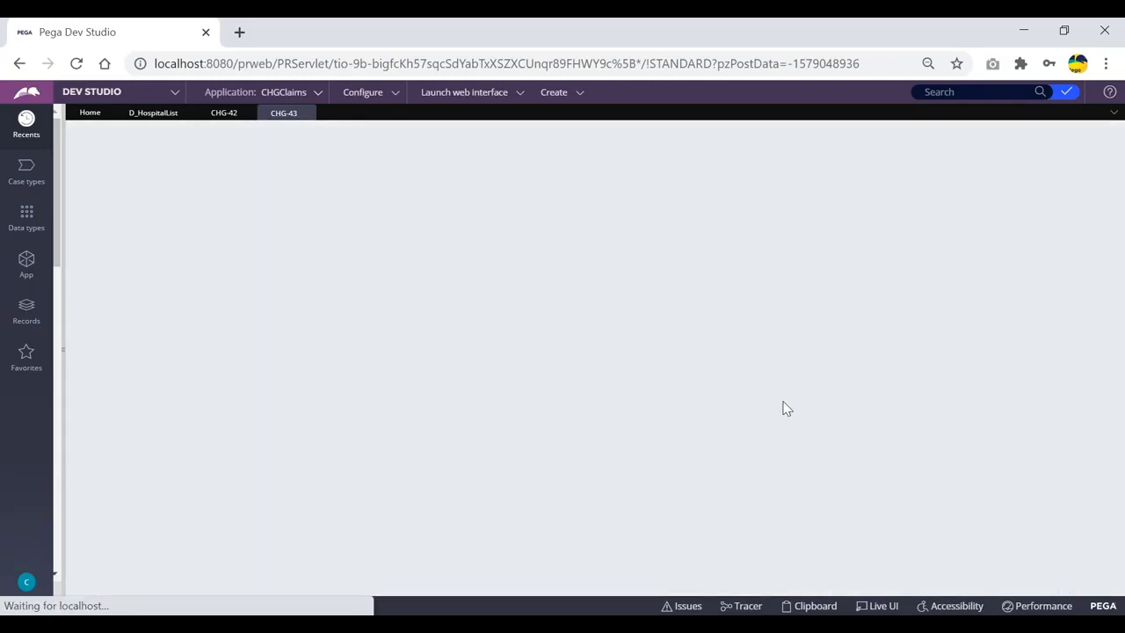
Check CHG-43's Thread data pages in the Clipboard, then submit its treatment details step
{"action": "left_click", "coordinate": [809, 605]}
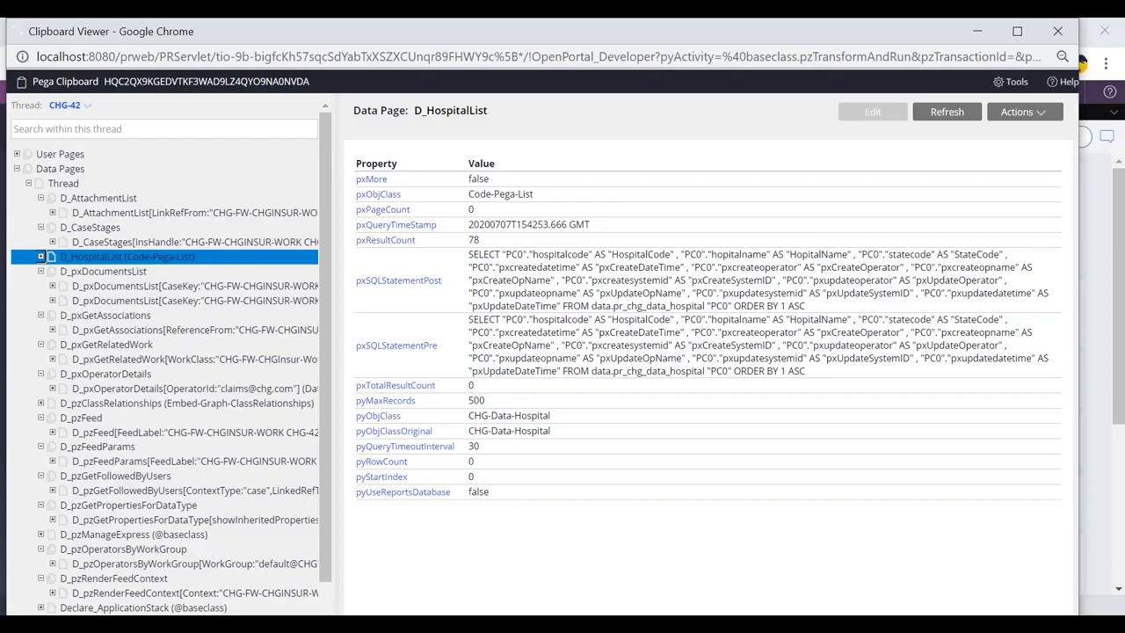
{"action": "left_click", "coordinate": [17, 153]}
{"action": "left_click", "coordinate": [16, 169]}
{"action": "left_click", "coordinate": [29, 184]}
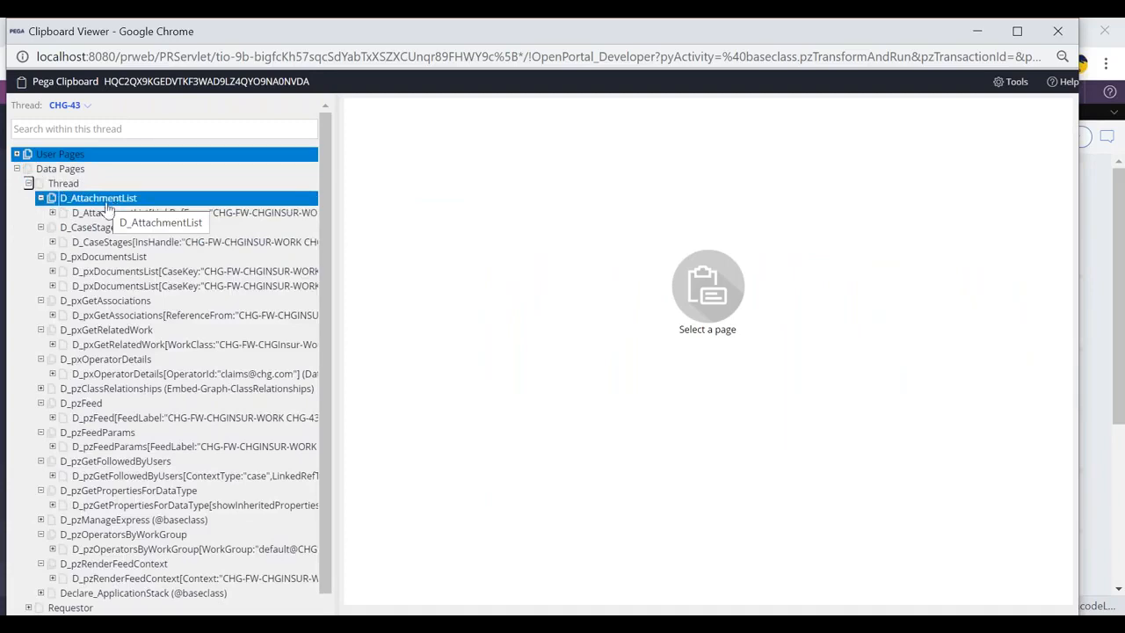
{"action": "scroll", "coordinate": [108, 225], "scroll_direction": "down", "scroll_amount": 1}
{"action": "scroll", "coordinate": [116, 372], "scroll_direction": "up", "scroll_amount": 1}
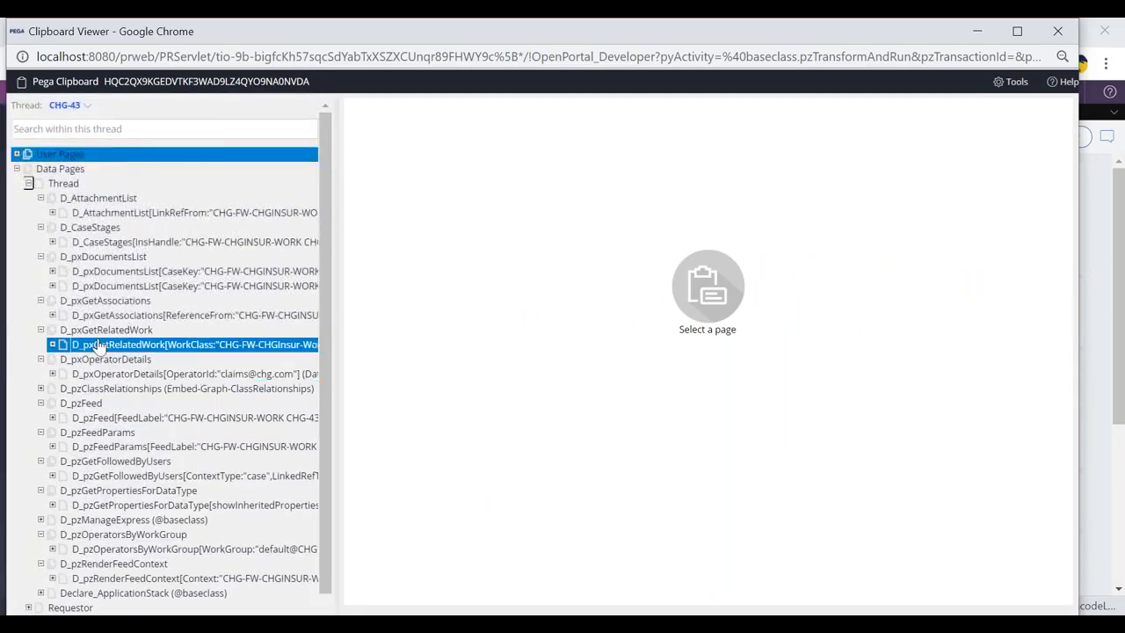
{"action": "left_click", "coordinate": [4, 170]}
{"action": "left_click", "coordinate": [797, 353]}
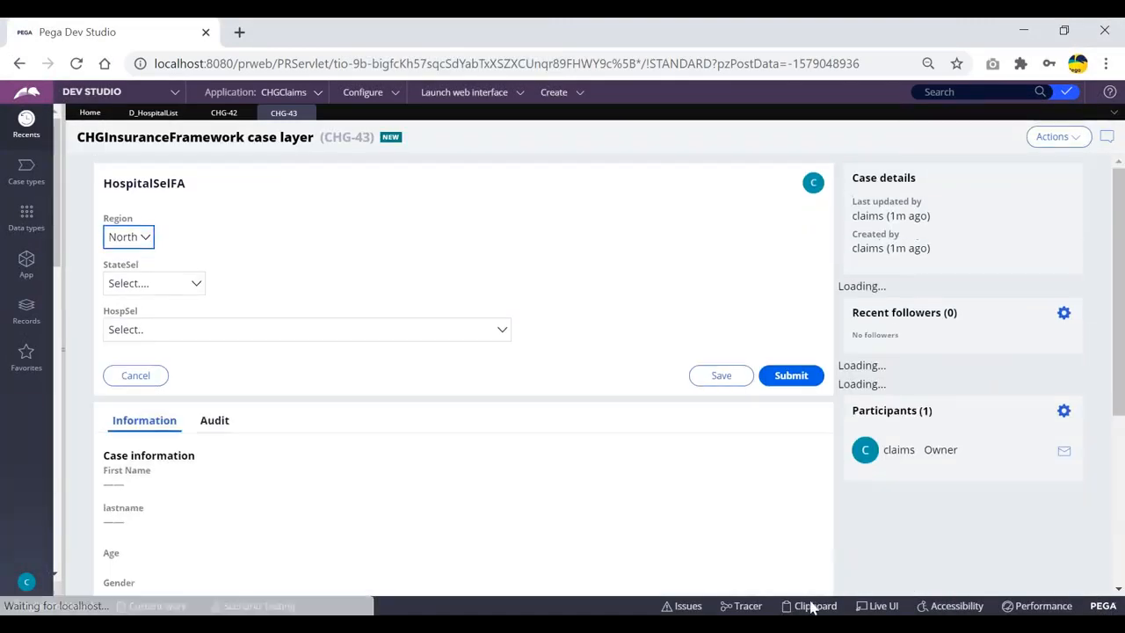
Recheck Data Pages > Thread in the Clipboard, then return to the D_HospitalList tab
{"action": "left_click", "coordinate": [812, 605]}
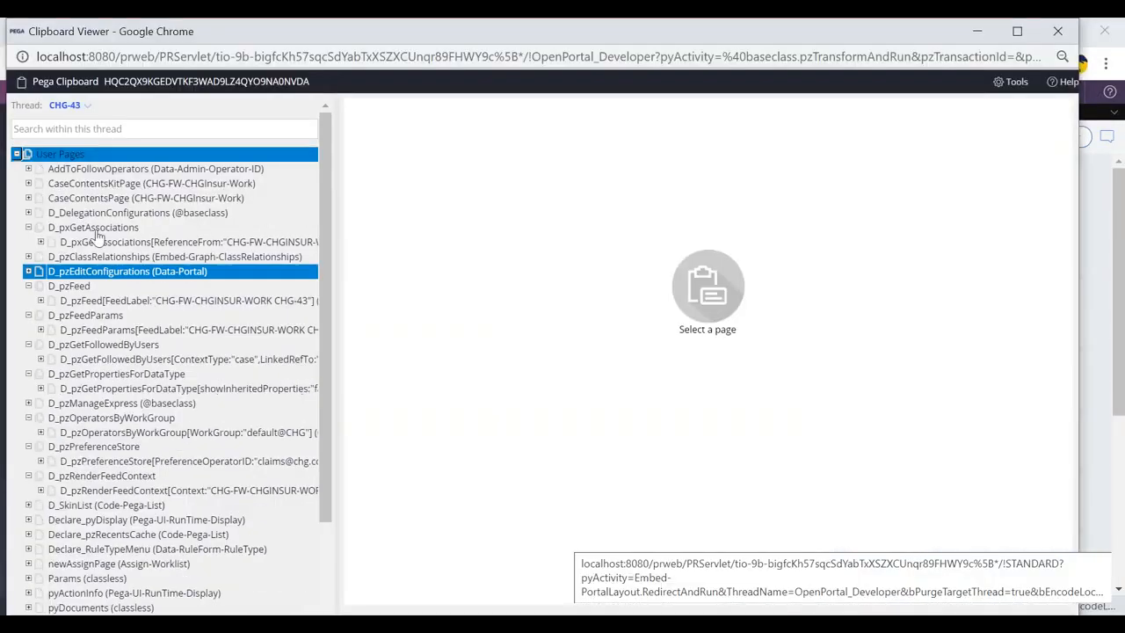
{"action": "left_click", "coordinate": [17, 156]}
{"action": "left_click", "coordinate": [17, 169]}
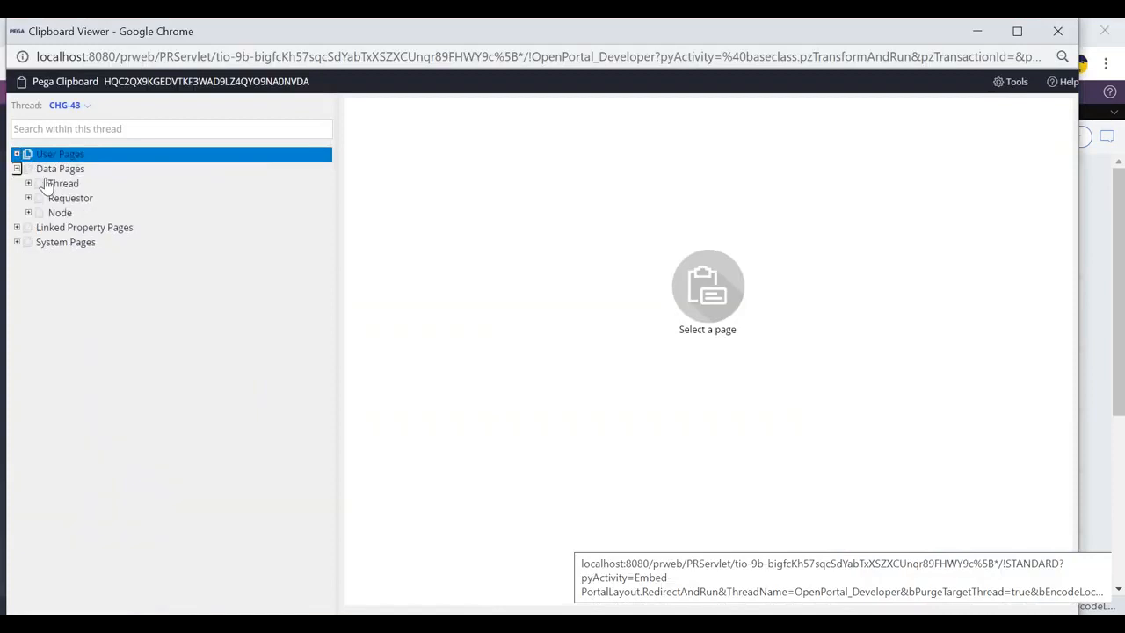
{"action": "left_click", "coordinate": [29, 184]}
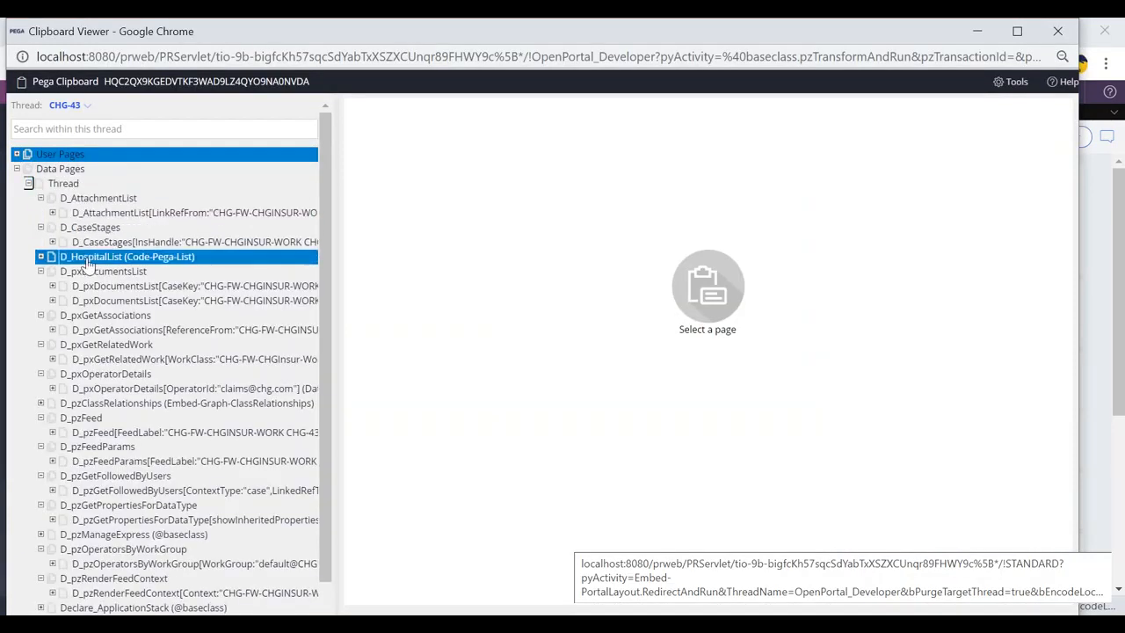
{"action": "key", "text": "alt+Tab"}
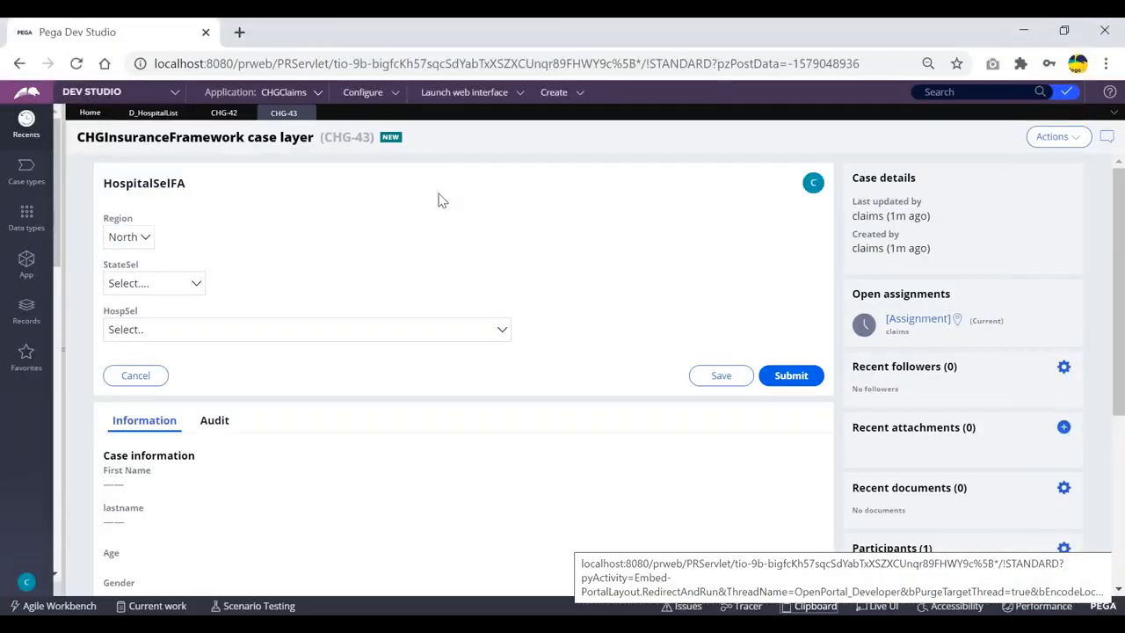
{"action": "left_click", "coordinate": [161, 119]}
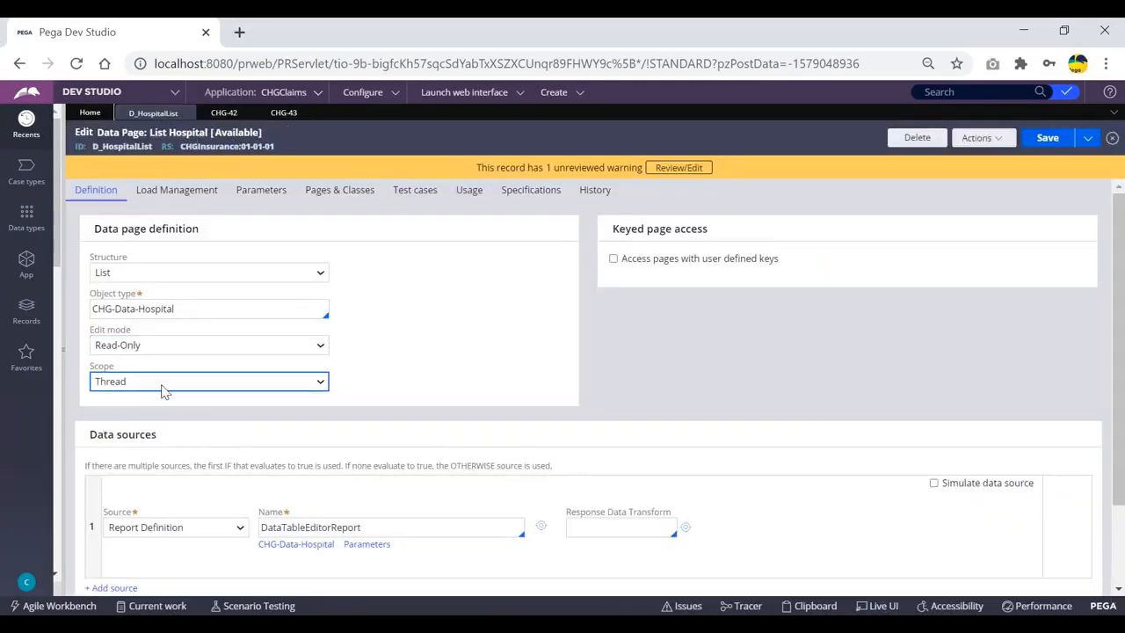
Widen the recents side panel and bring up CHG-42's HospitalSelFA form
{"action": "left_click_drag", "start_coordinate": [63, 231], "coordinate": [113, 232]}
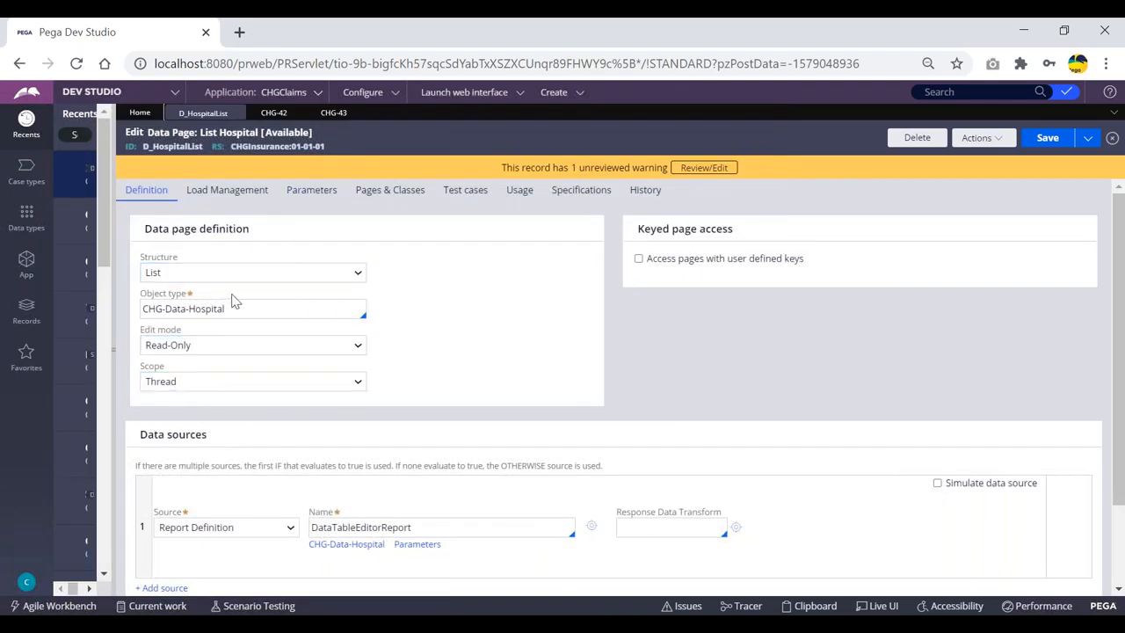
{"action": "left_click", "coordinate": [273, 114]}
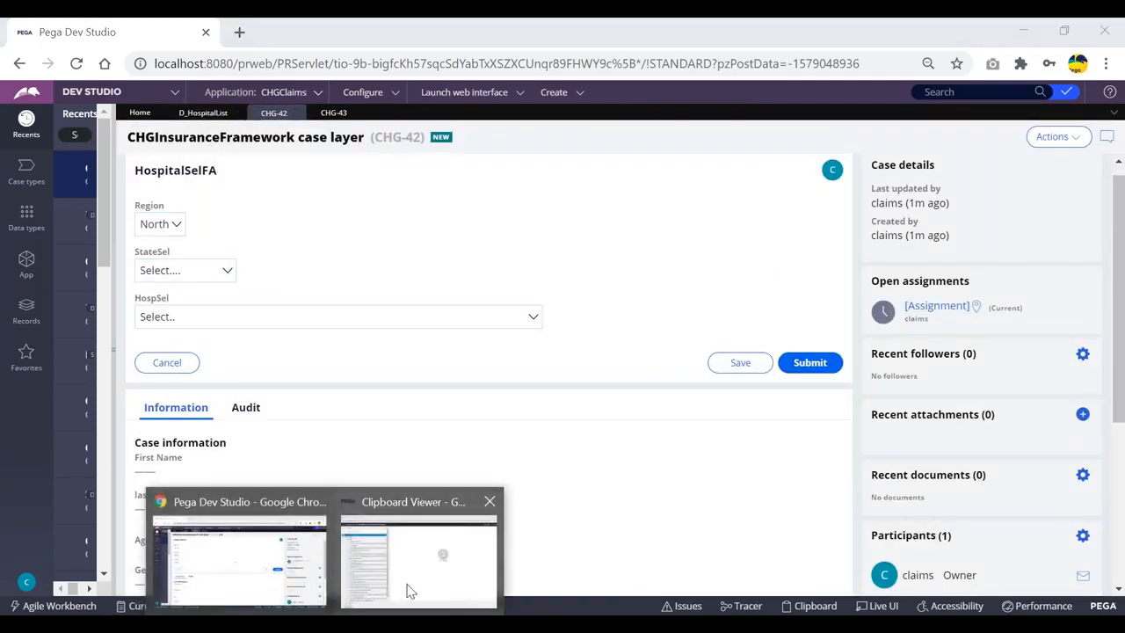
{"action": "left_click", "coordinate": [410, 587]}
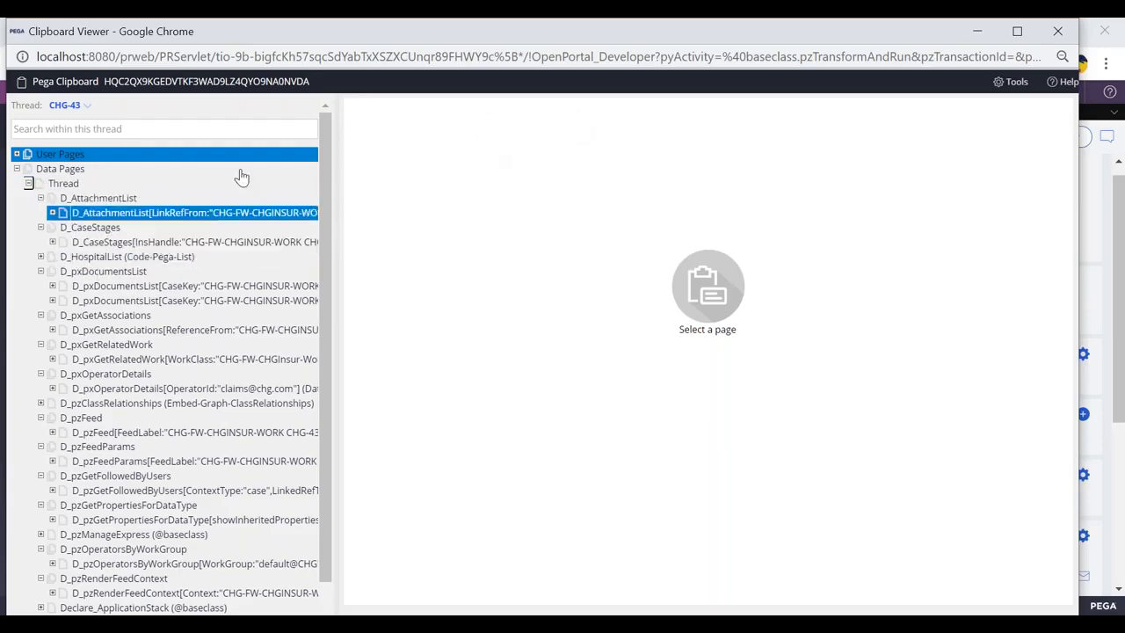
{"action": "key", "text": "alt+Tab"}
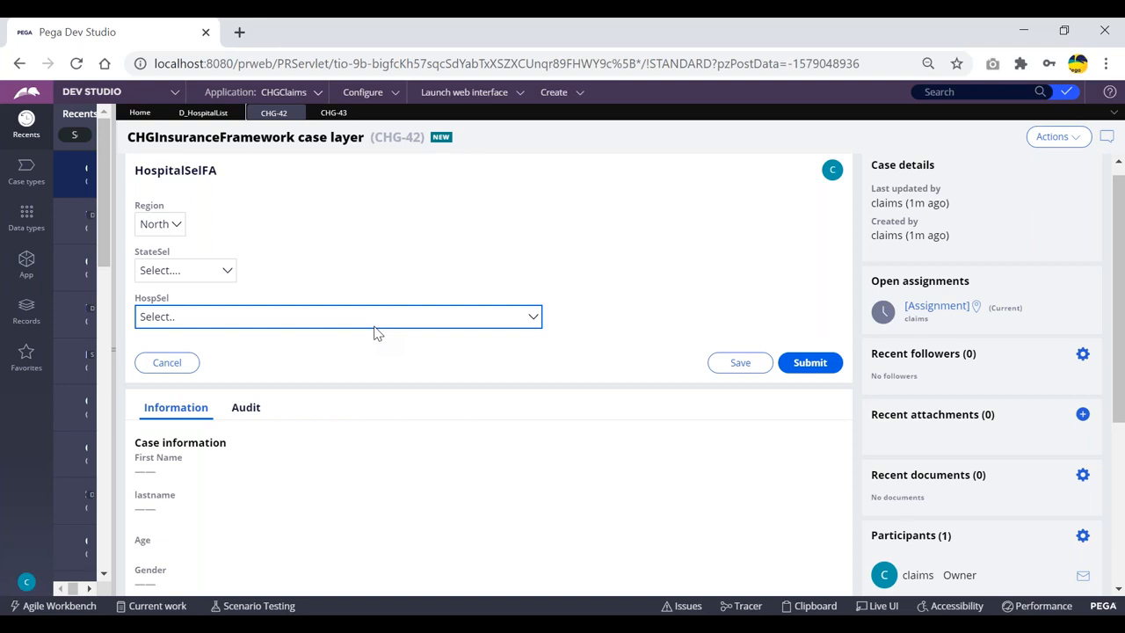
Submit CHG-42's hospital selection form and open the clipboard viewer
{"action": "left_click", "coordinate": [809, 362]}
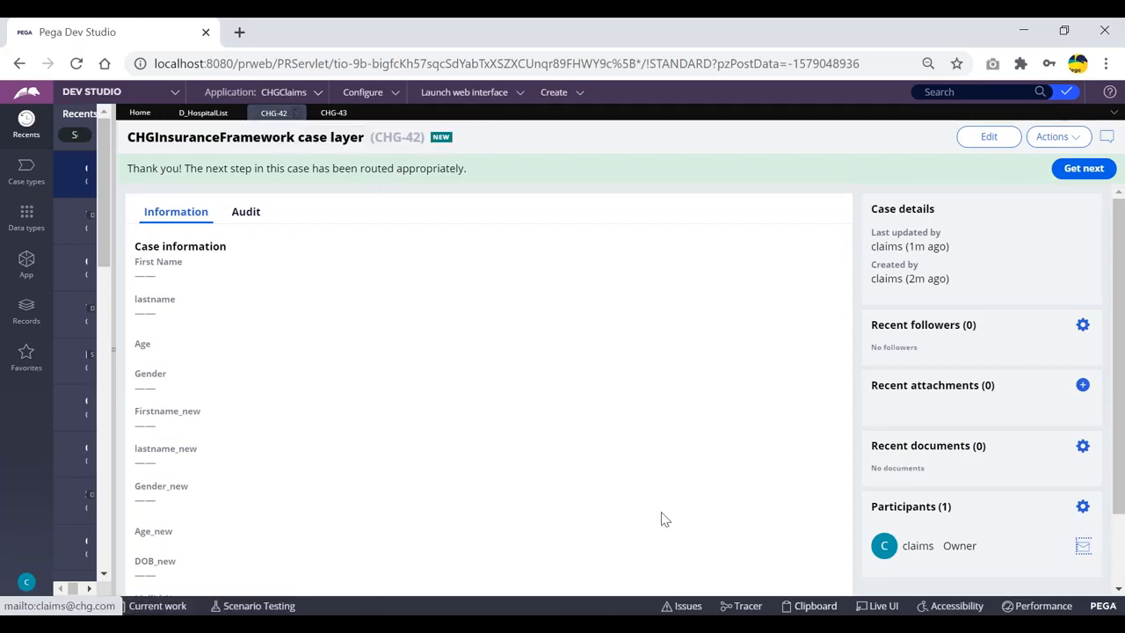
{"action": "left_click", "coordinate": [807, 607]}
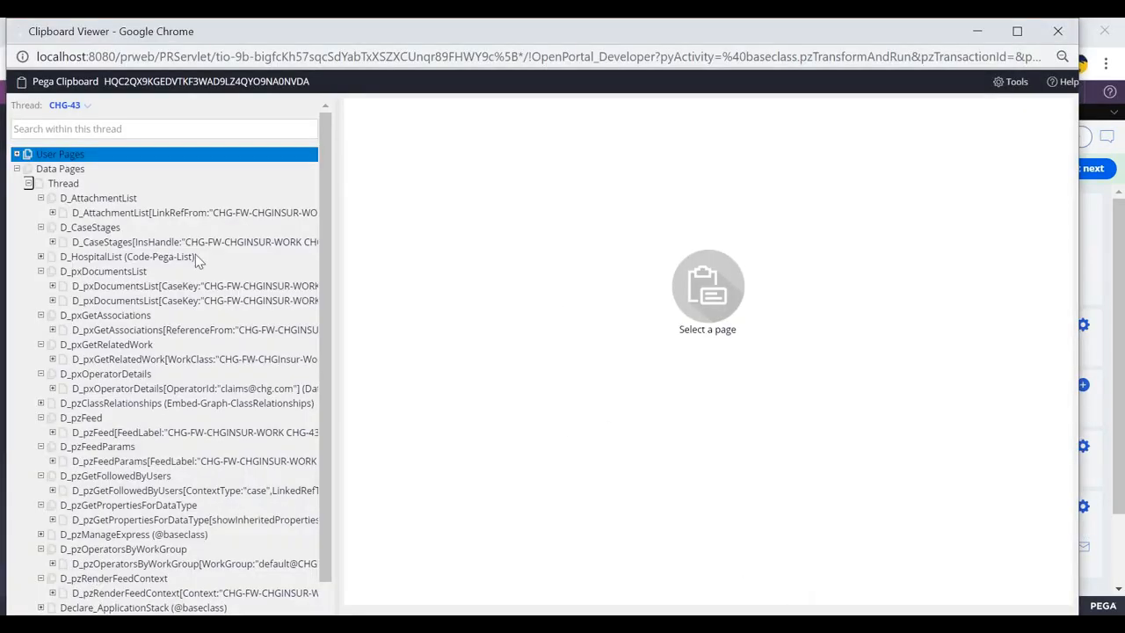
{"action": "left_click", "coordinate": [16, 155]}
{"action": "left_click", "coordinate": [16, 155]}
Check Data Pages > Thread for D_HospitalList, then return to case CHG-43
{"action": "left_click", "coordinate": [16, 169]}
{"action": "left_click", "coordinate": [29, 183]}
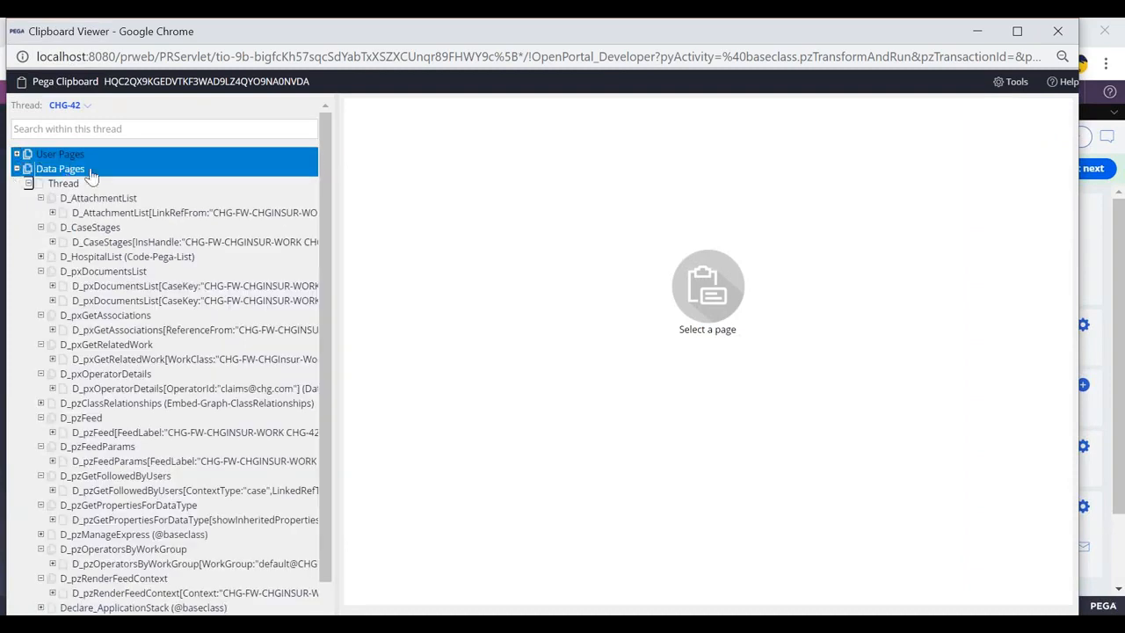
{"action": "key", "text": "alt+Tab"}
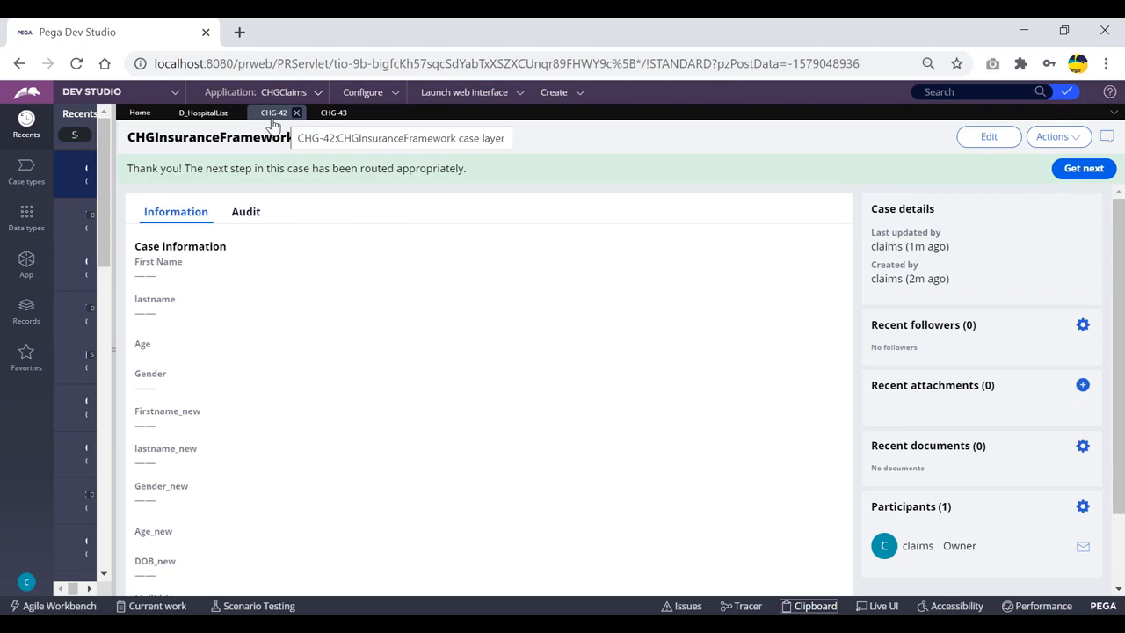
{"action": "left_click", "coordinate": [334, 112]}
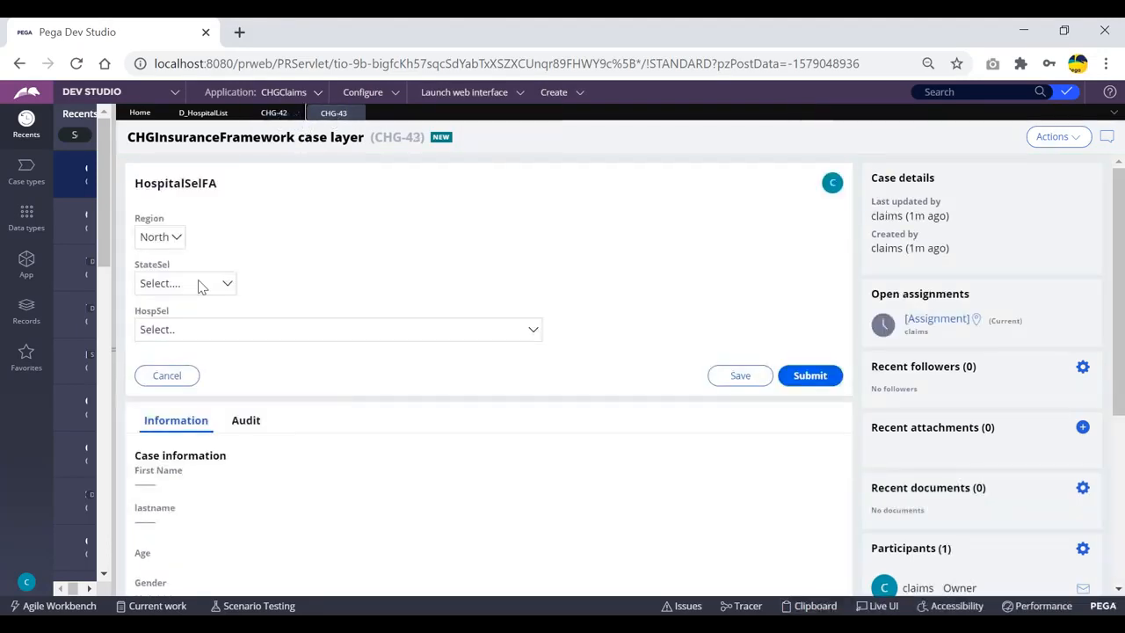
Choose Sri Venkateswara Institute of Medical Sciences (SVIMS) in CHG-43's HospSel dropdown
{"action": "left_click", "coordinate": [223, 333]}
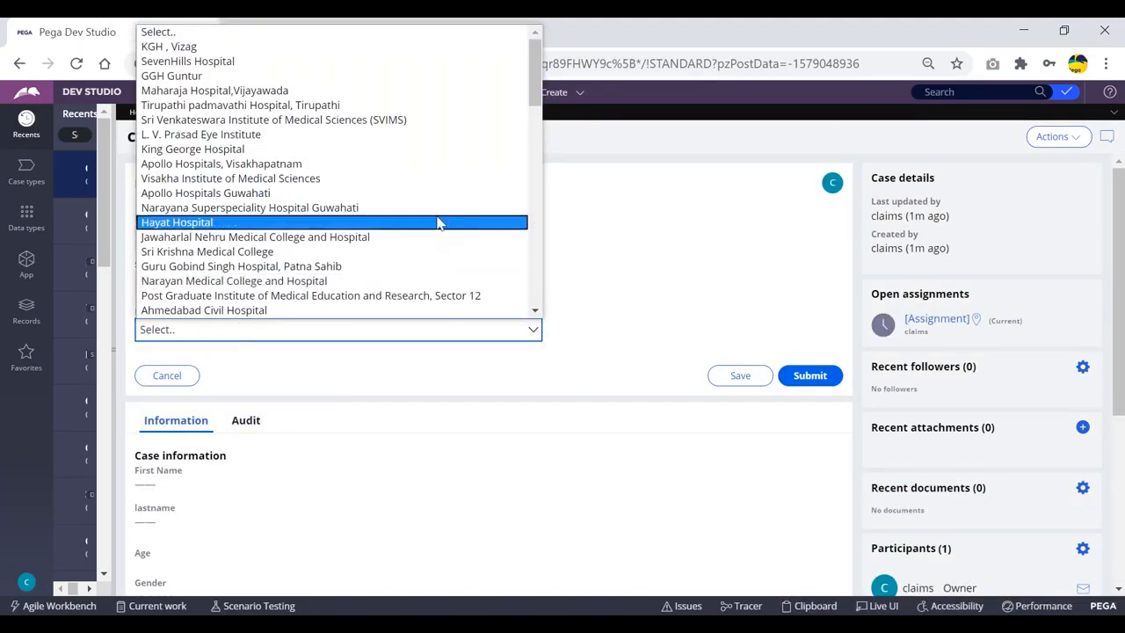
{"action": "left_click", "coordinate": [296, 331]}
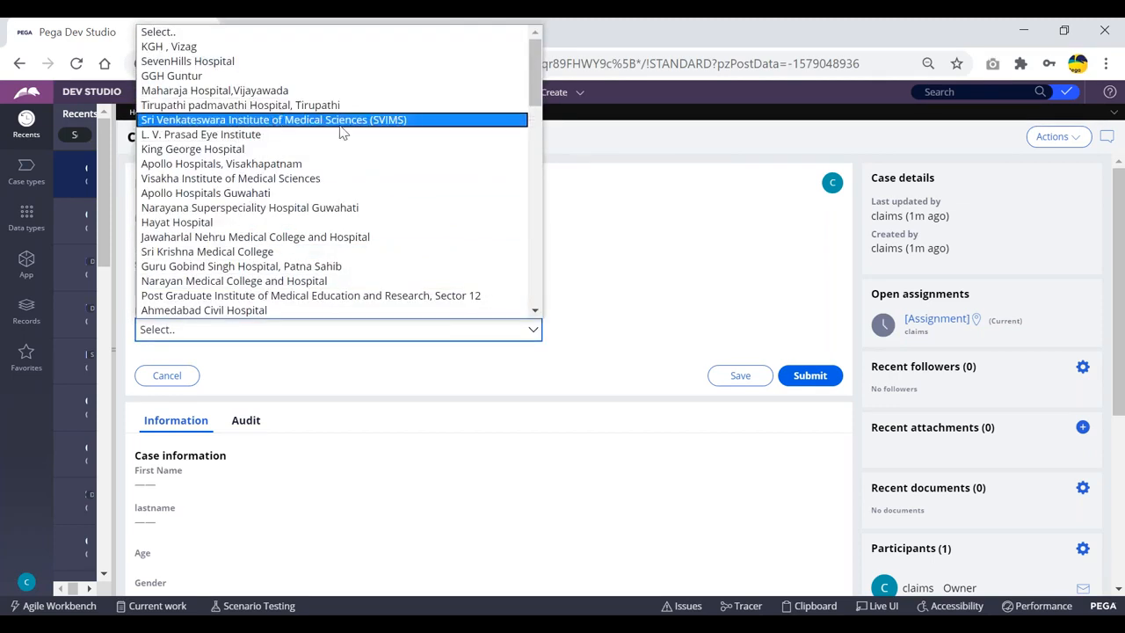
{"action": "left_click", "coordinate": [391, 119]}
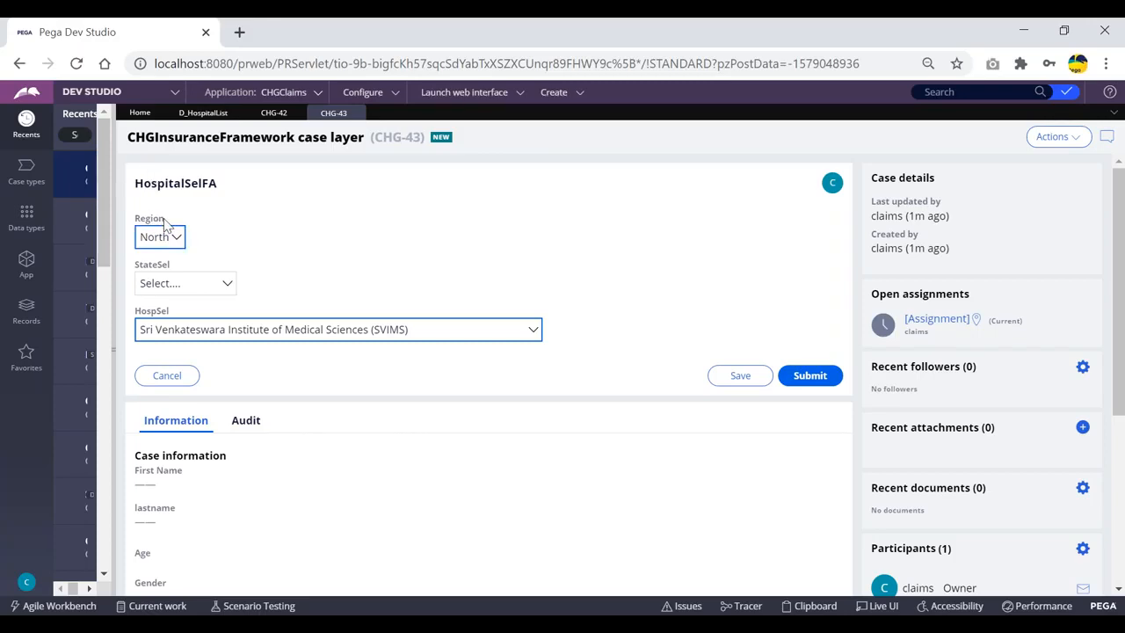
Change the D_HospitalList data page's Scope from Thread to Requestor and save it
{"action": "left_click_drag", "start_coordinate": [113, 170], "coordinate": [154, 170]}
{"action": "left_click", "coordinate": [235, 113]}
{"action": "left_click", "coordinate": [244, 381]}
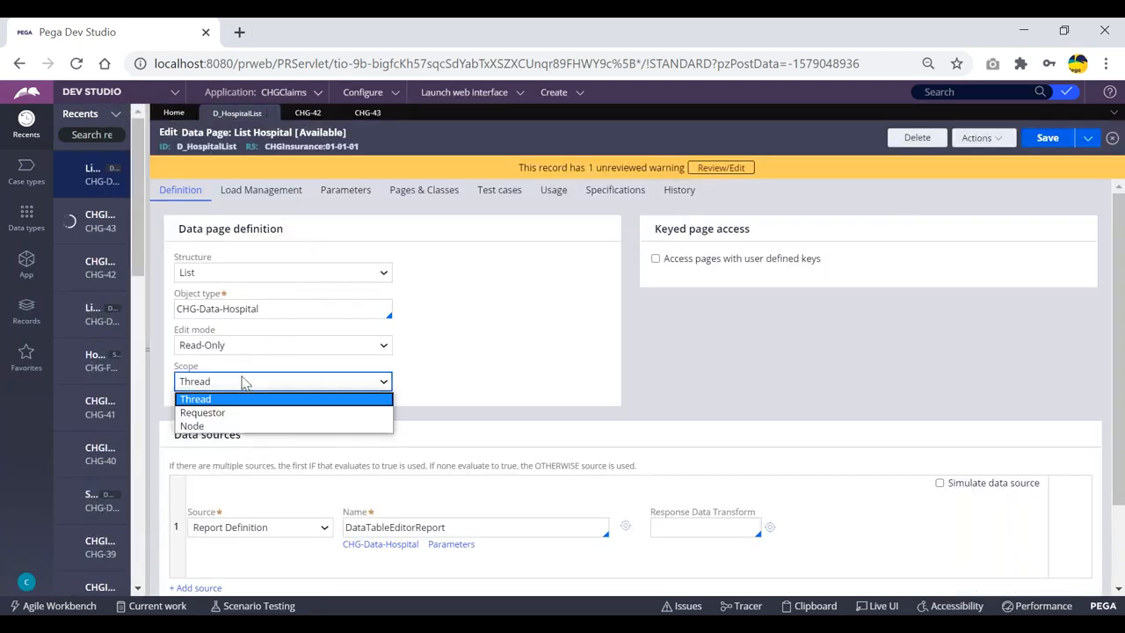
{"action": "left_click", "coordinate": [246, 384]}
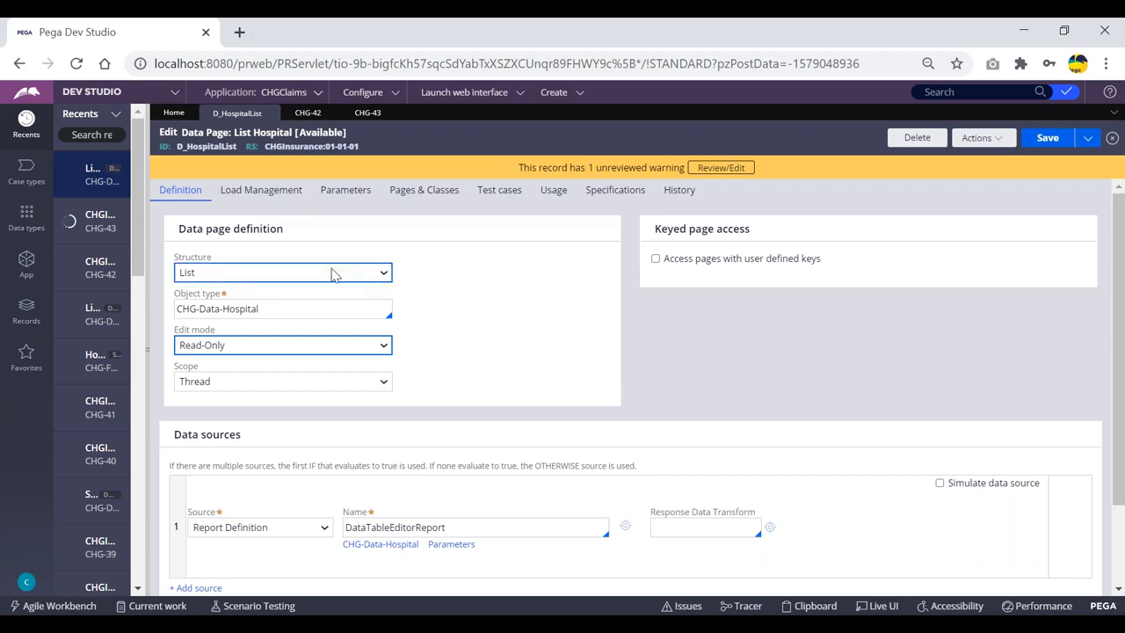
{"action": "left_click", "coordinate": [278, 387]}
{"action": "left_click", "coordinate": [241, 409]}
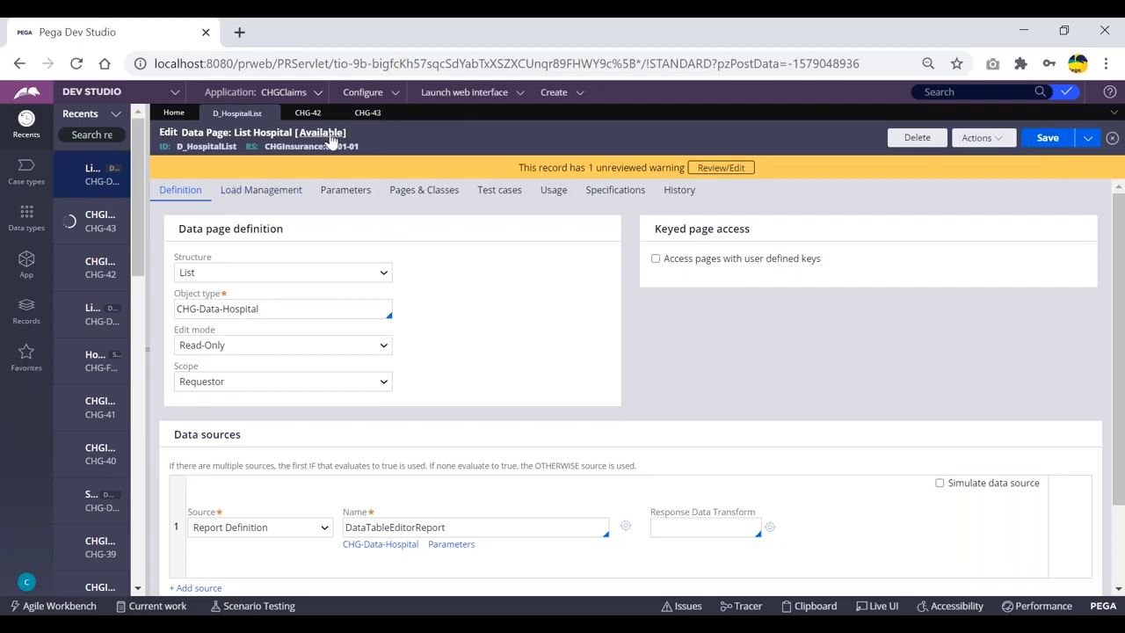
{"action": "left_click_drag", "start_coordinate": [147, 161], "coordinate": [232, 161]}
{"action": "left_click", "coordinate": [1046, 138]}
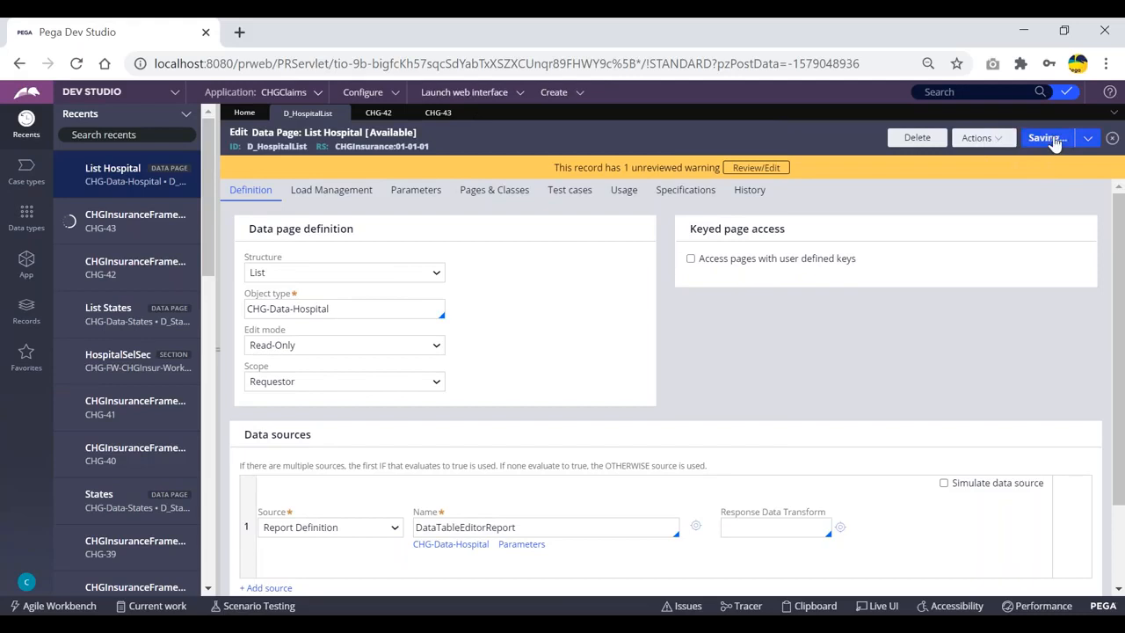
{"action": "left_click", "coordinate": [554, 93]}
Create ClaimsFlow case CHG-44 and submit CustDetailsFA, NomineeFA and TreatmentDetailsFA to reach HospitalSelFA
{"action": "mouse_move", "coordinate": [562, 109]}
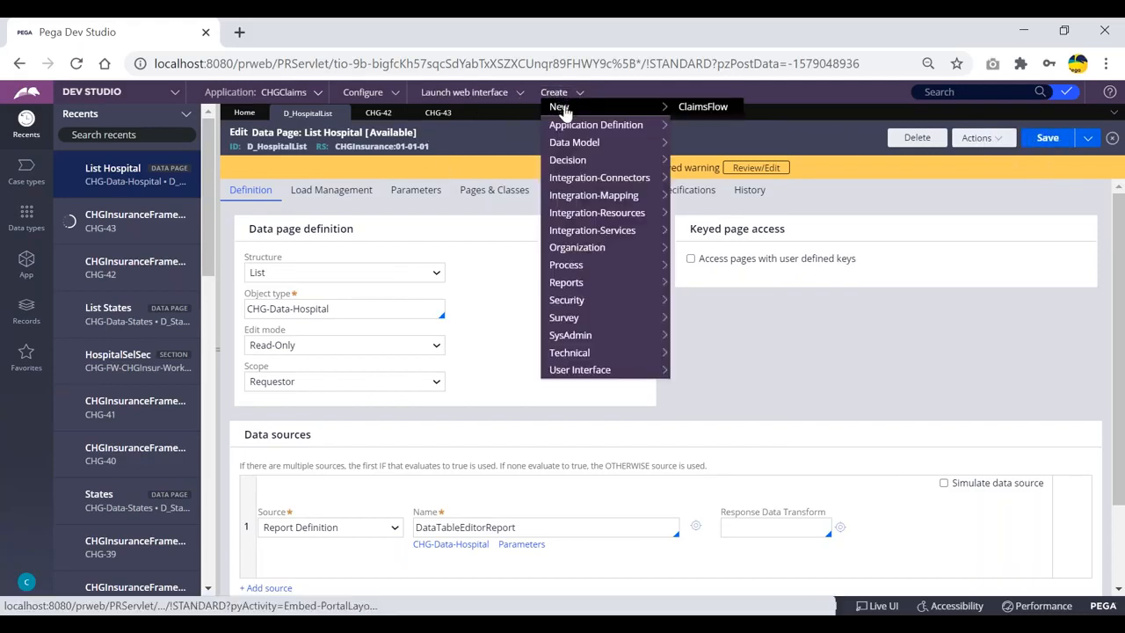
{"action": "left_click", "coordinate": [694, 109]}
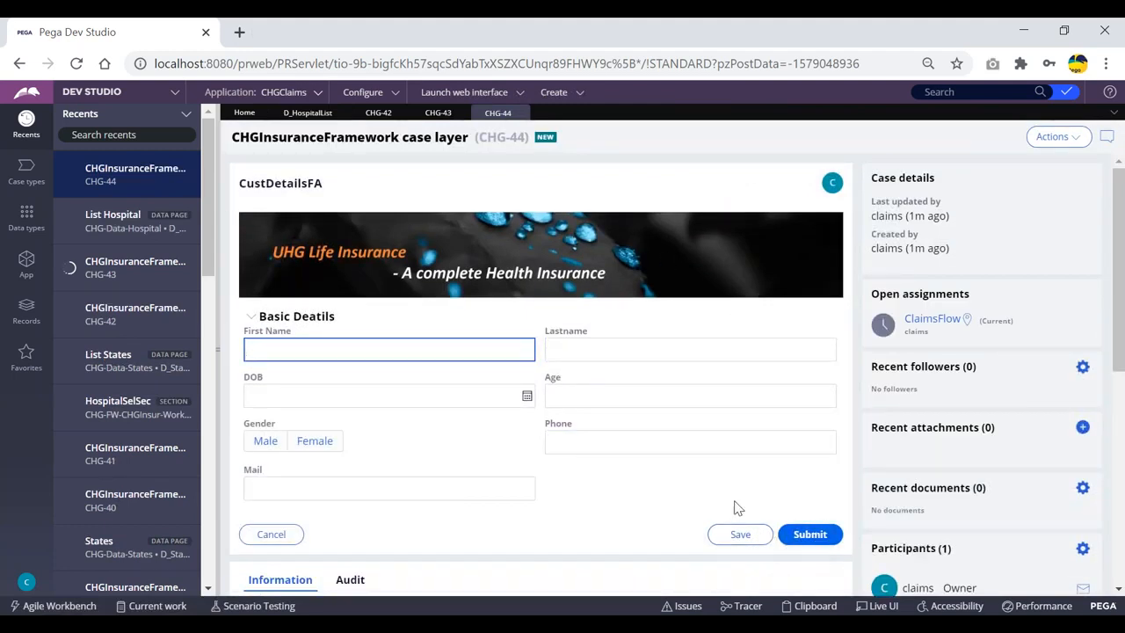
{"action": "left_click", "coordinate": [806, 533]}
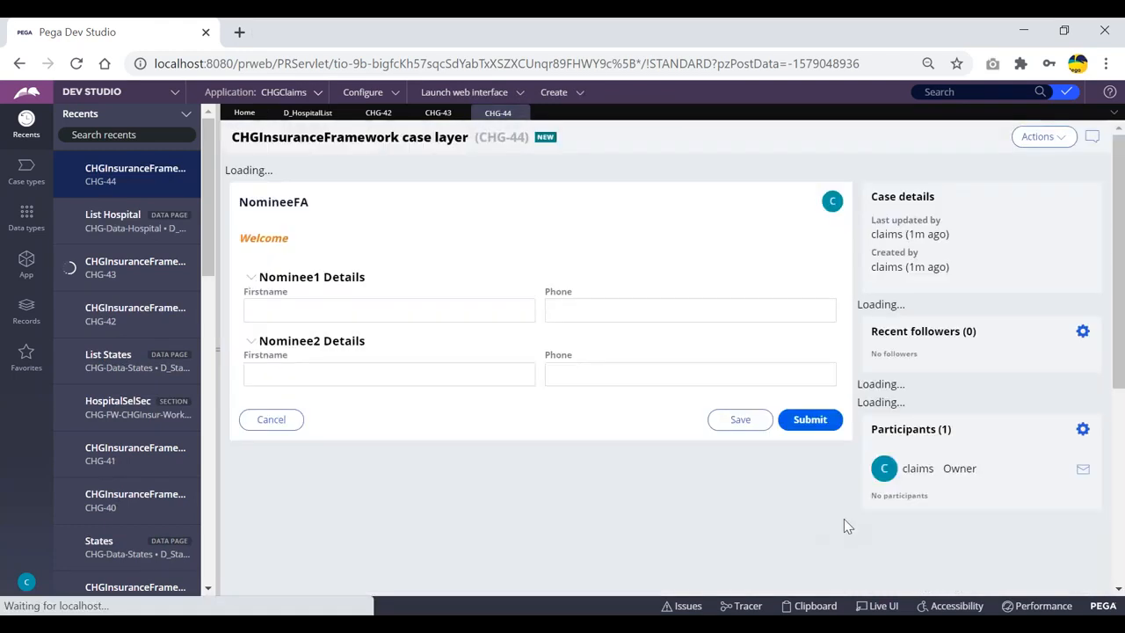
{"action": "left_click", "coordinate": [802, 403]}
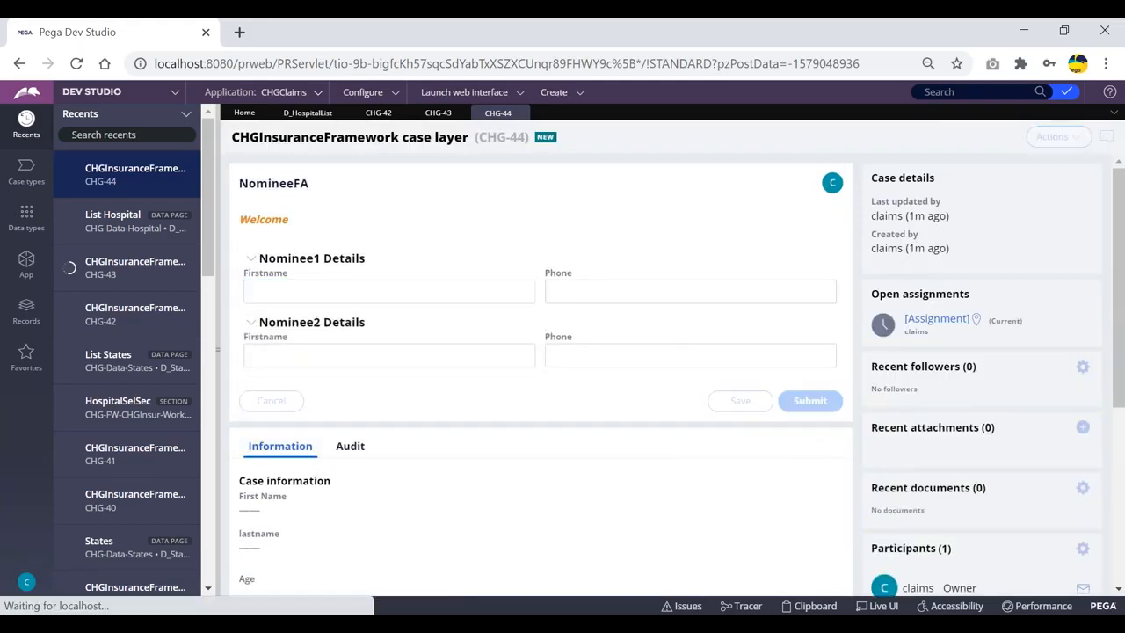
{"action": "left_click", "coordinate": [810, 348]}
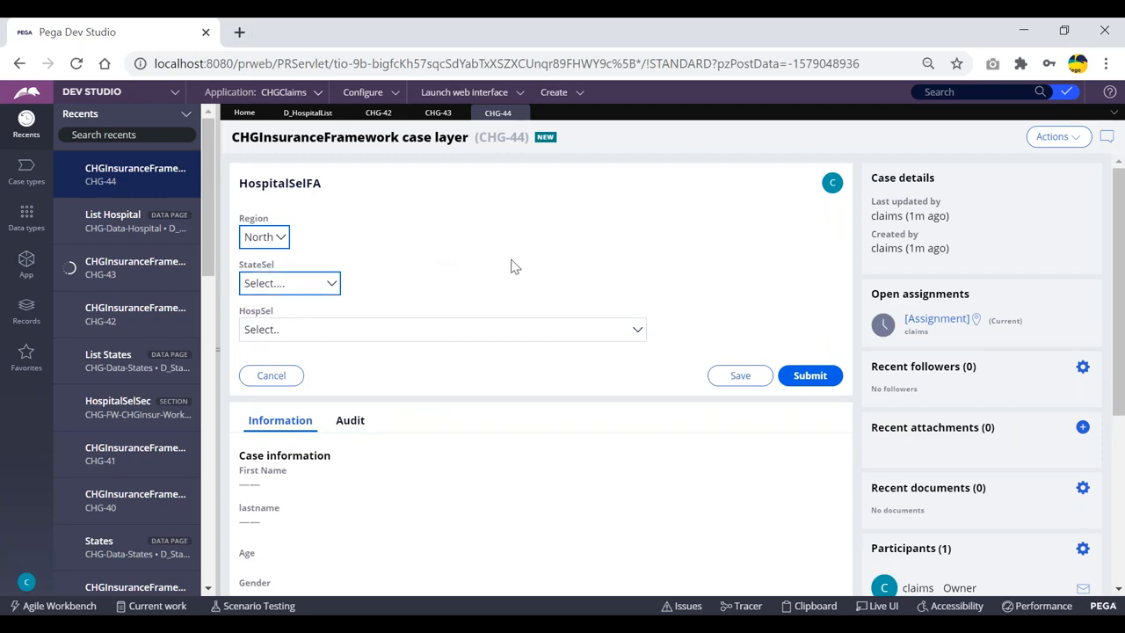
{"action": "left_click", "coordinate": [809, 606]}
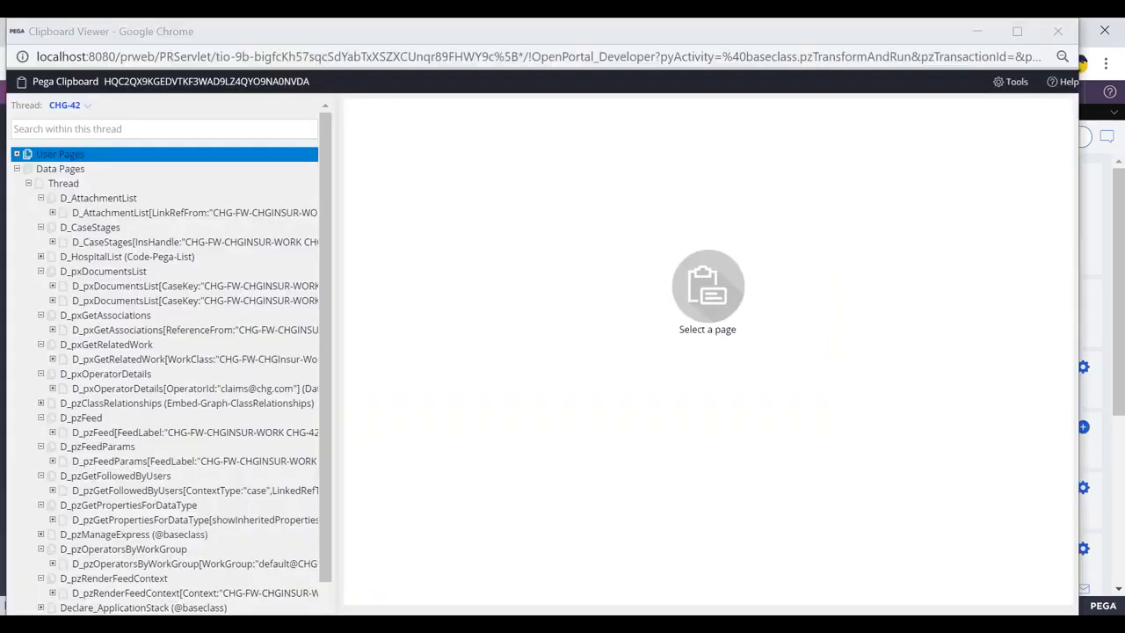
Expand Data Pages > Thread in CHG-44's clipboard and browse the D_AttachmentList page
{"action": "left_click", "coordinate": [17, 154]}
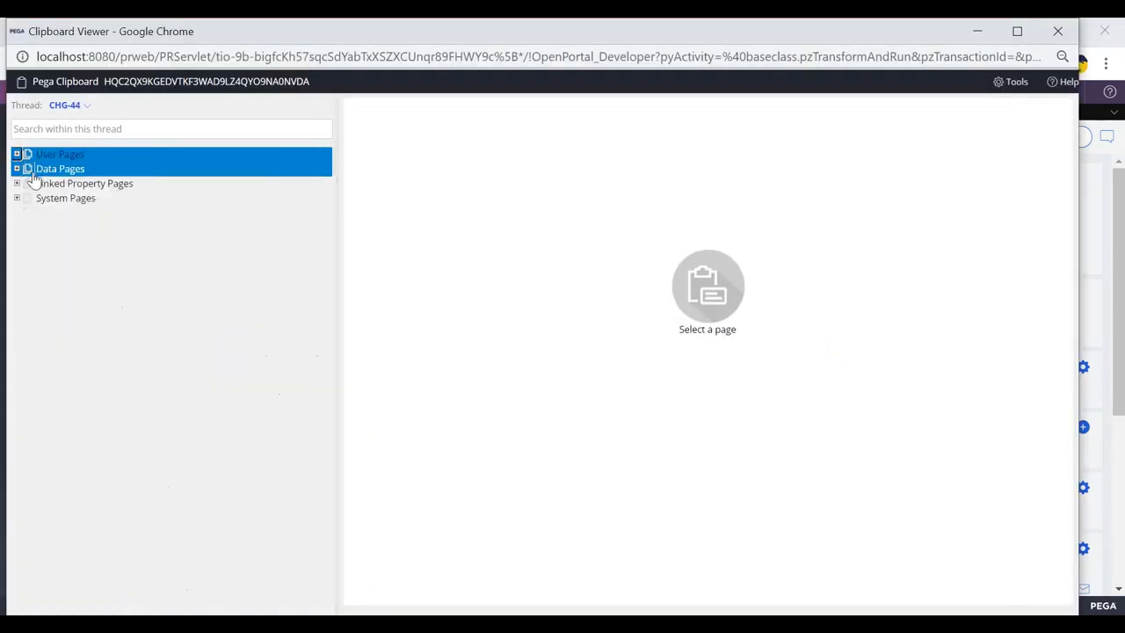
{"action": "left_click", "coordinate": [17, 169]}
{"action": "left_click", "coordinate": [29, 185]}
{"action": "key", "text": "Down"}
{"action": "key", "text": "Down"}
{"action": "key", "text": "Down"}
{"action": "key", "text": "Down"}
{"action": "key", "text": "Down"}
{"action": "key", "text": "Down"}
{"action": "key", "text": "Down"}
{"action": "key", "text": "Down"}
{"action": "key", "text": "Up"}
{"action": "key", "text": "Up"}
{"action": "key", "text": "Up"}
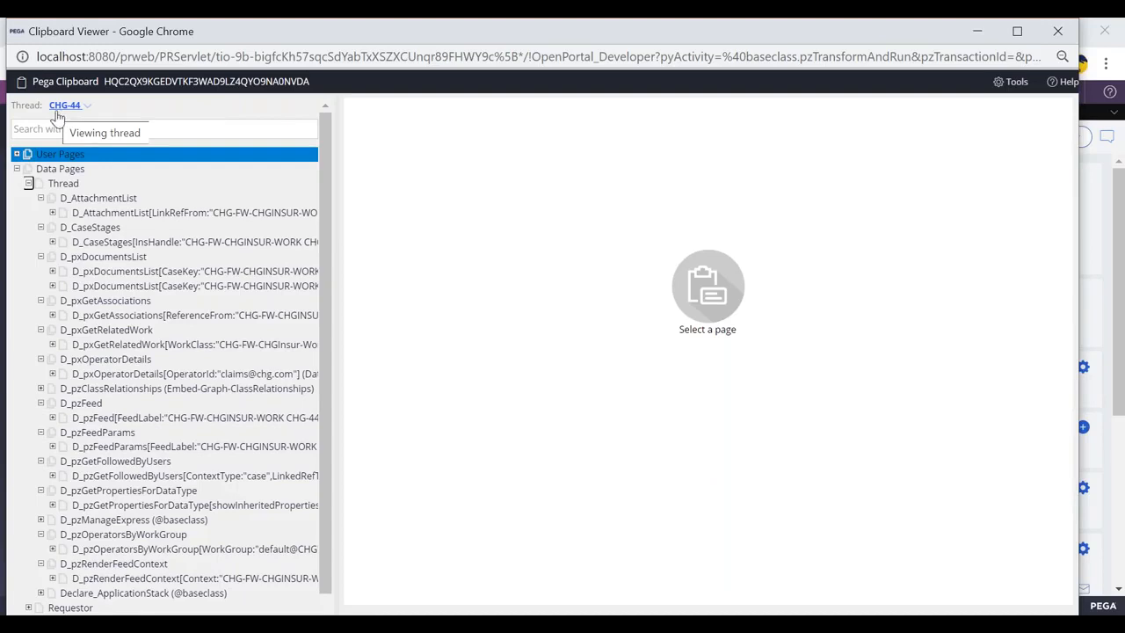
{"action": "left_click", "coordinate": [126, 189]}
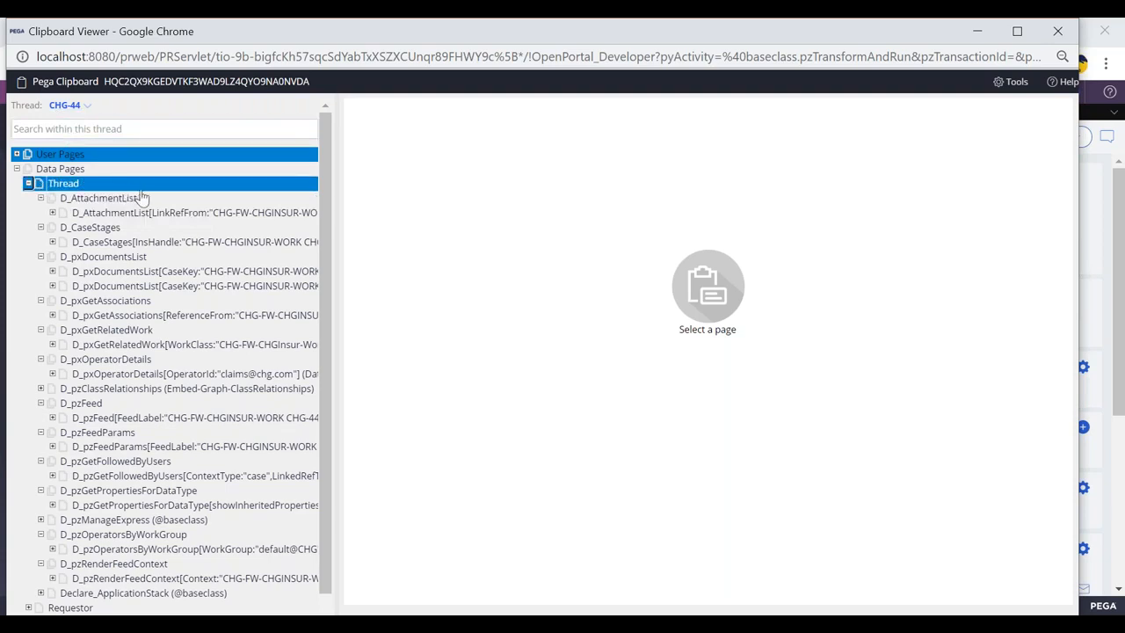
{"action": "left_click", "coordinate": [146, 213]}
{"action": "left_click", "coordinate": [62, 202]}
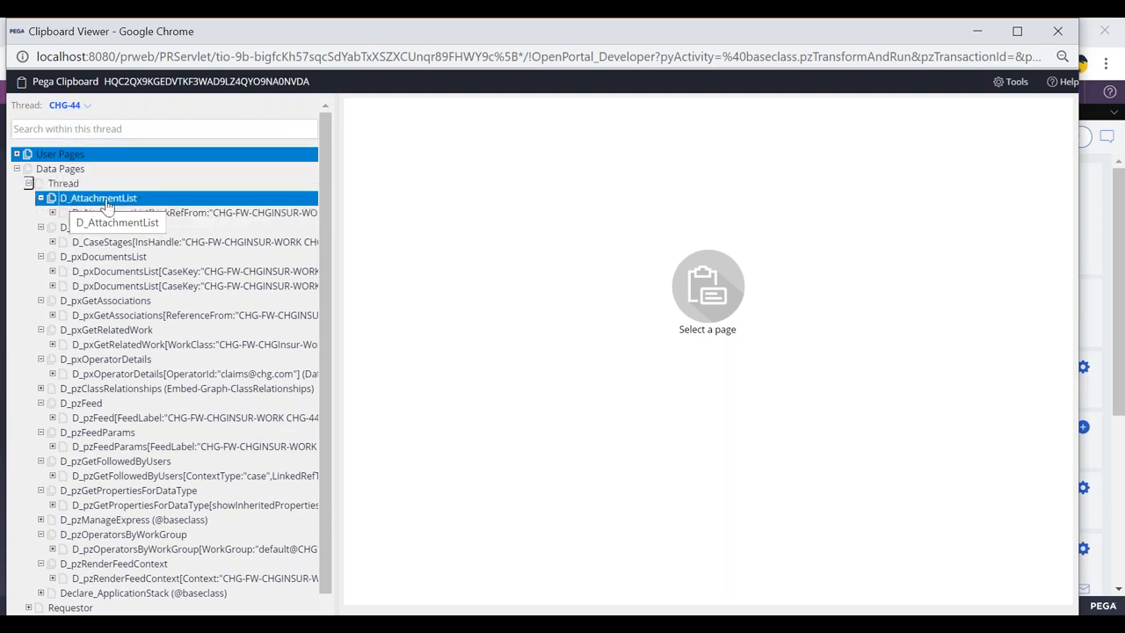
{"action": "left_click", "coordinate": [79, 214]}
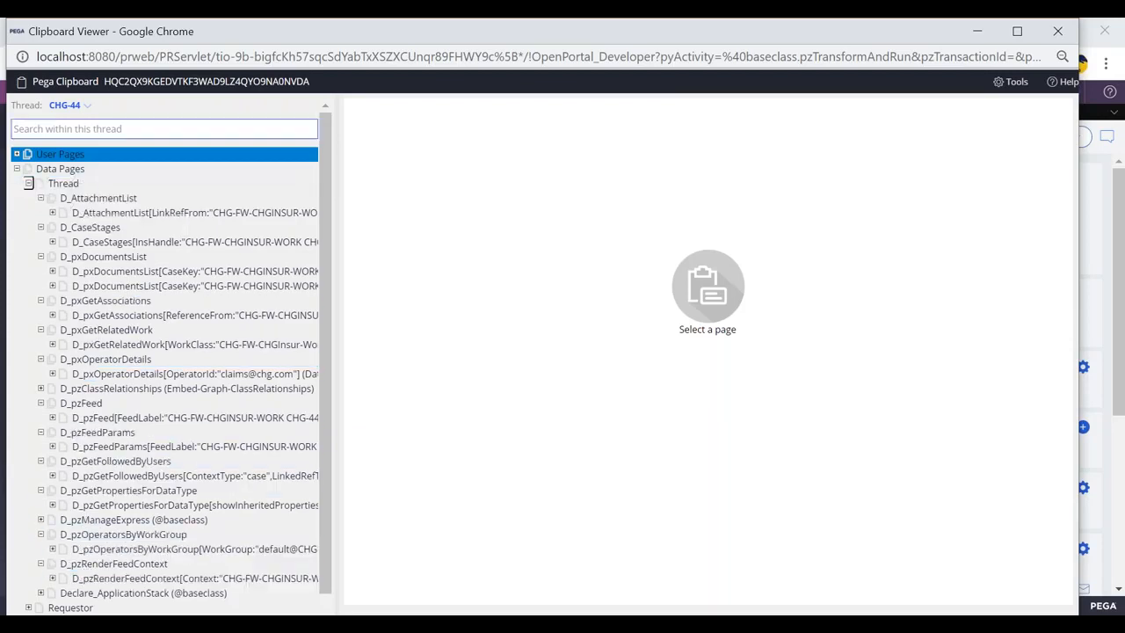
Switch to the Requestor data pages and reopen the D_HospitalList data page record
{"action": "left_click", "coordinate": [29, 182]}
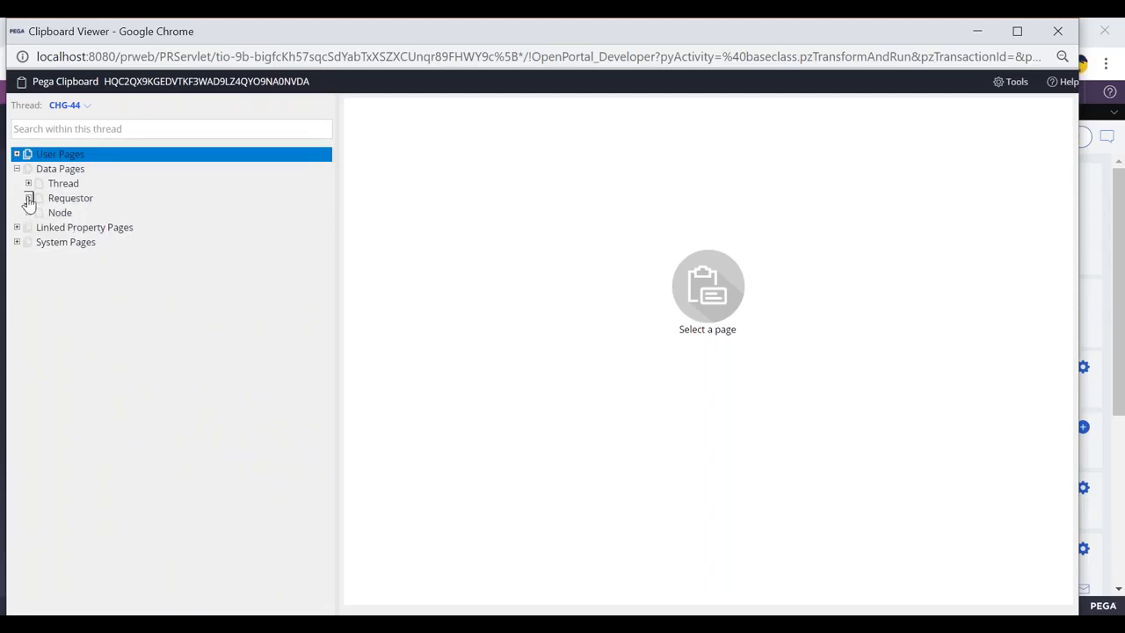
{"action": "left_click", "coordinate": [28, 197]}
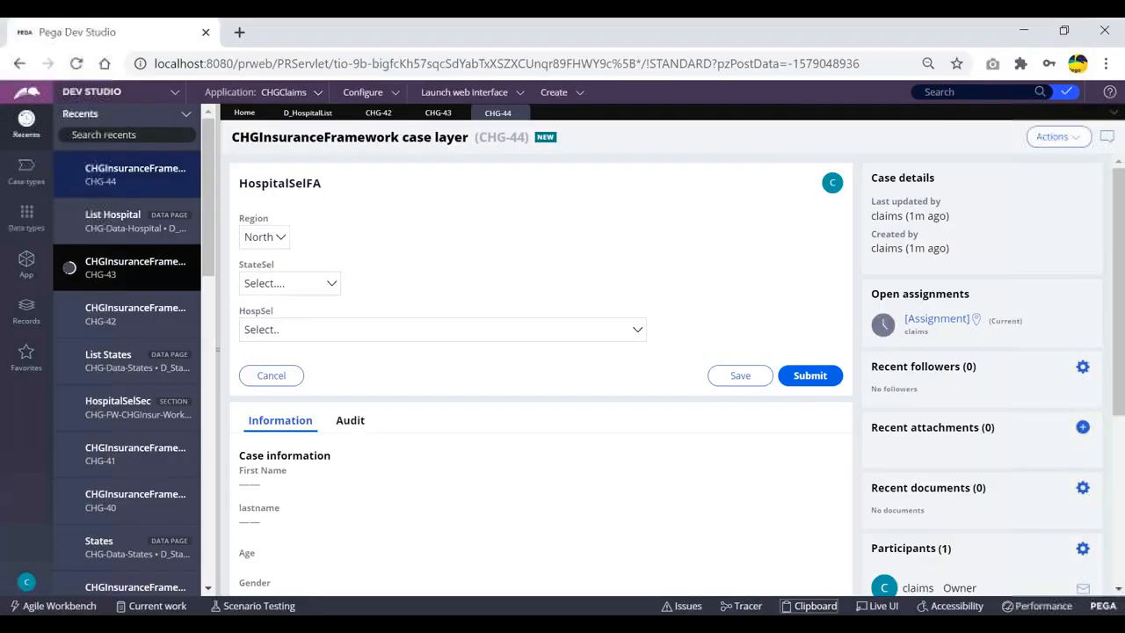
{"action": "left_click", "coordinate": [308, 113]}
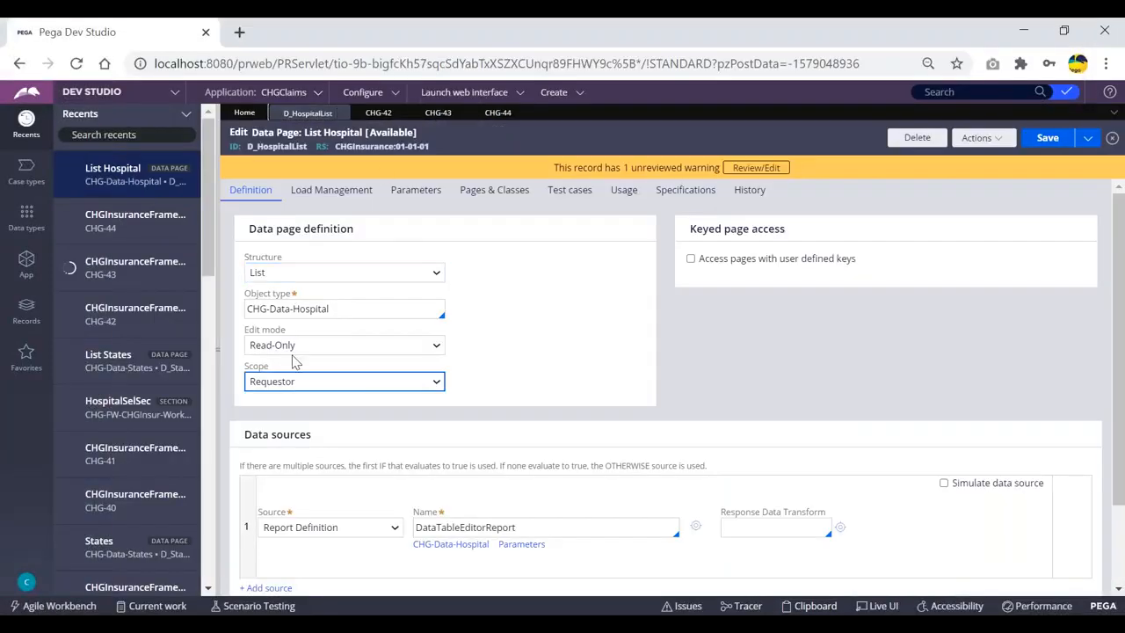
Confirm D_HospitalList keeps Requestor scope and view it under Requestor in the clipboard
{"action": "left_click_drag", "start_coordinate": [247, 146], "coordinate": [430, 152]}
{"action": "left_click", "coordinate": [426, 145]}
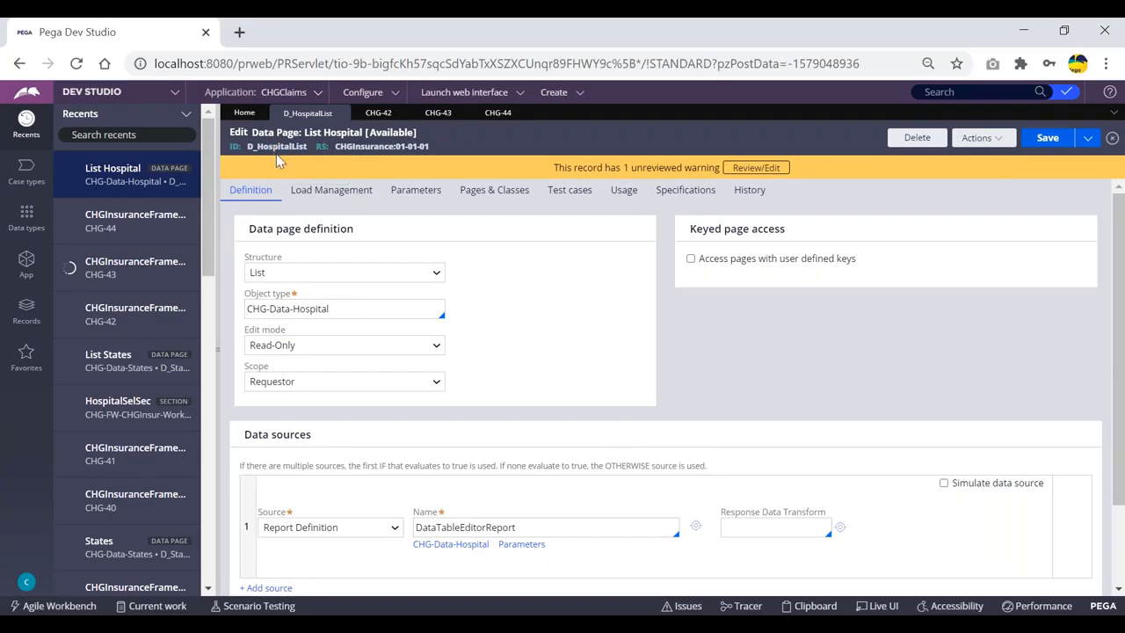
{"action": "double_click", "coordinate": [278, 146]}
{"action": "left_click", "coordinate": [453, 146]}
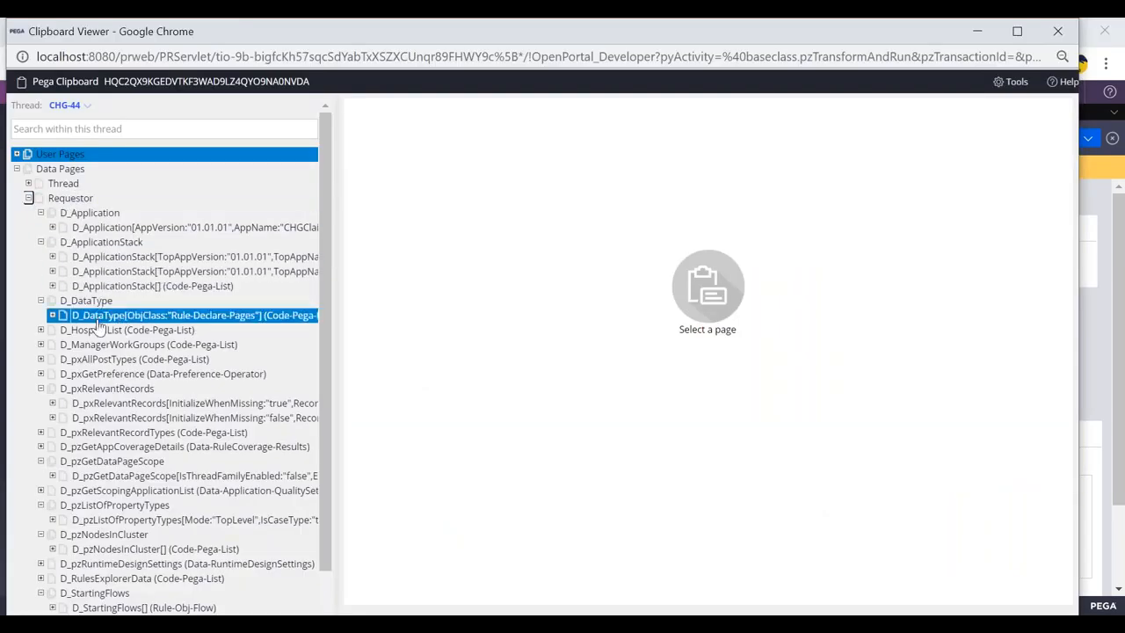
{"action": "left_click", "coordinate": [99, 332]}
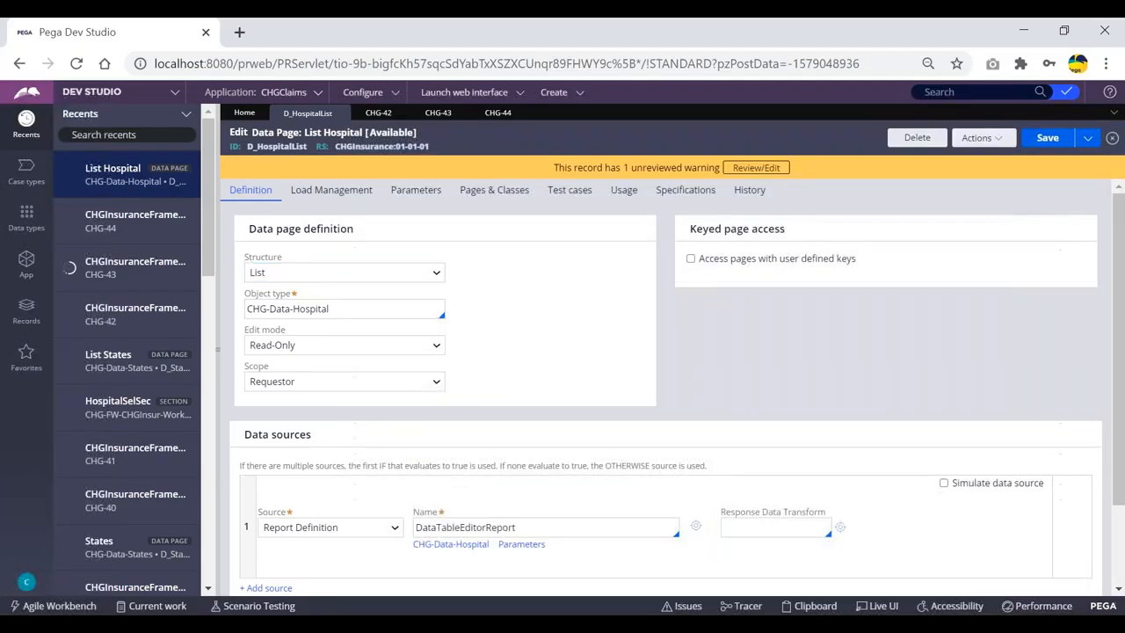
{"action": "left_click", "coordinate": [555, 100]}
Start a new ClaimsFlow case, CHG-45, from Create > New
{"action": "mouse_move", "coordinate": [574, 107]}
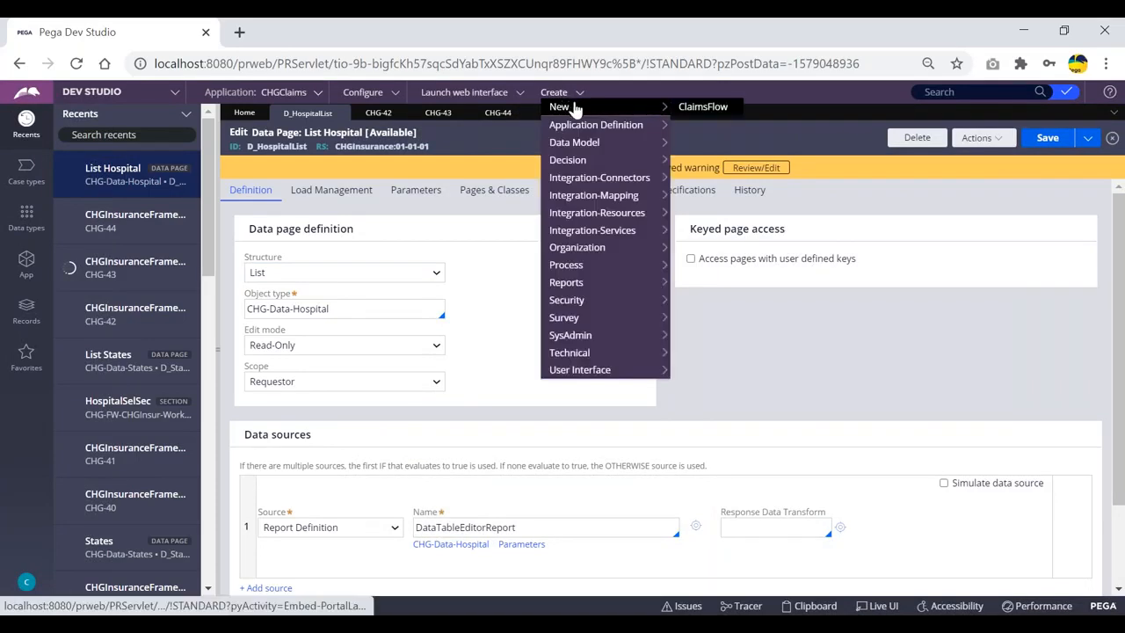
{"action": "left_click", "coordinate": [703, 107]}
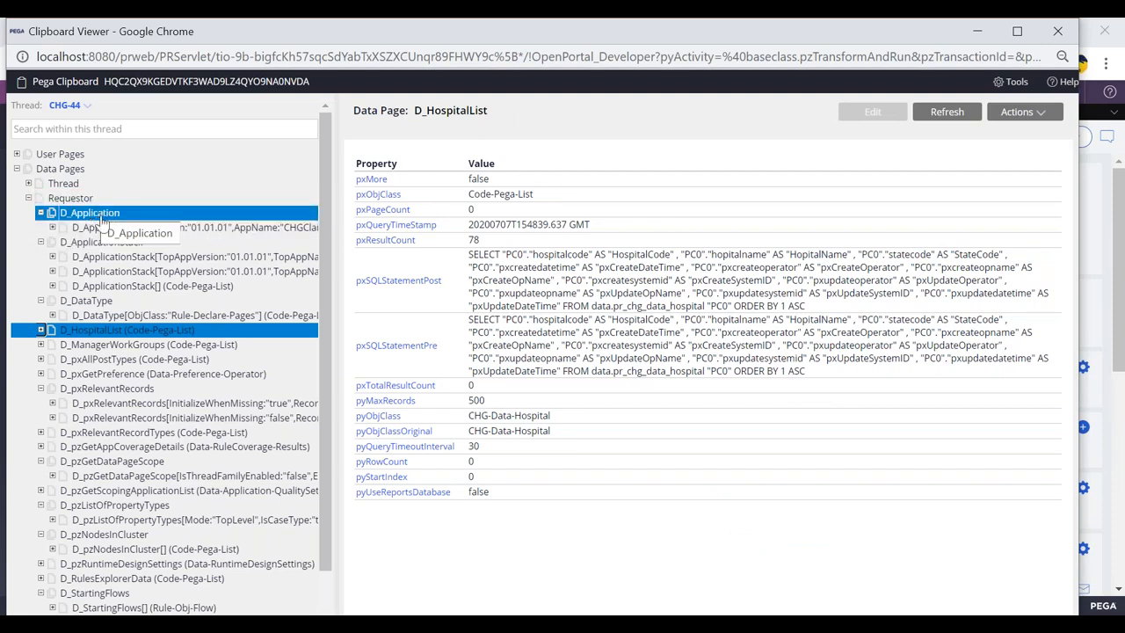
{"action": "key", "text": "alt+Tab"}
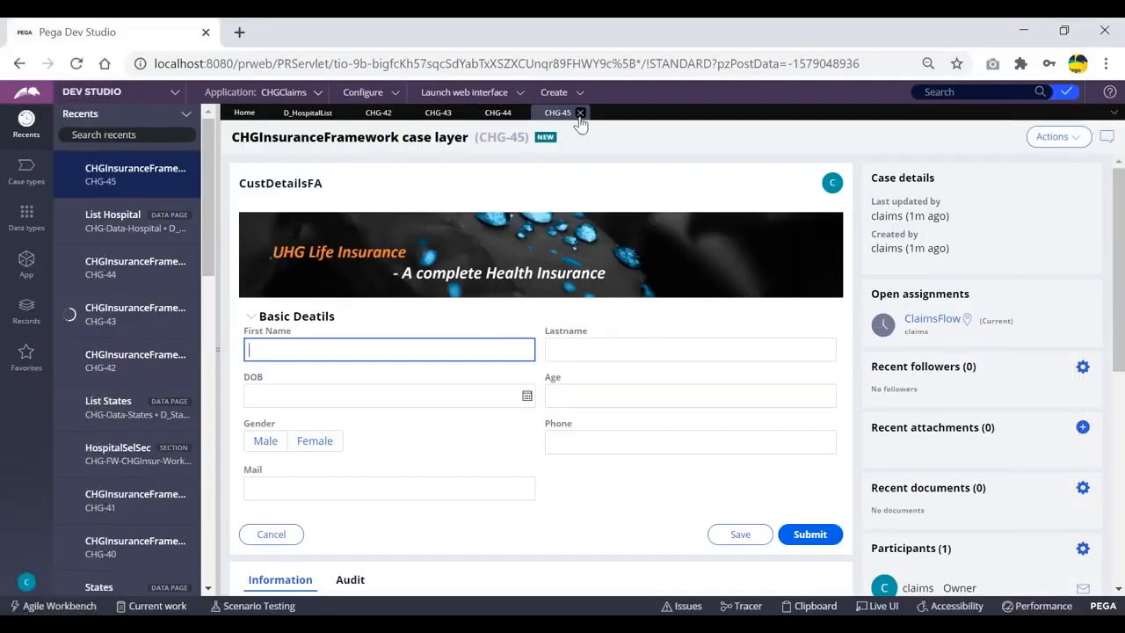
{"action": "key", "text": "alt+Tab"}
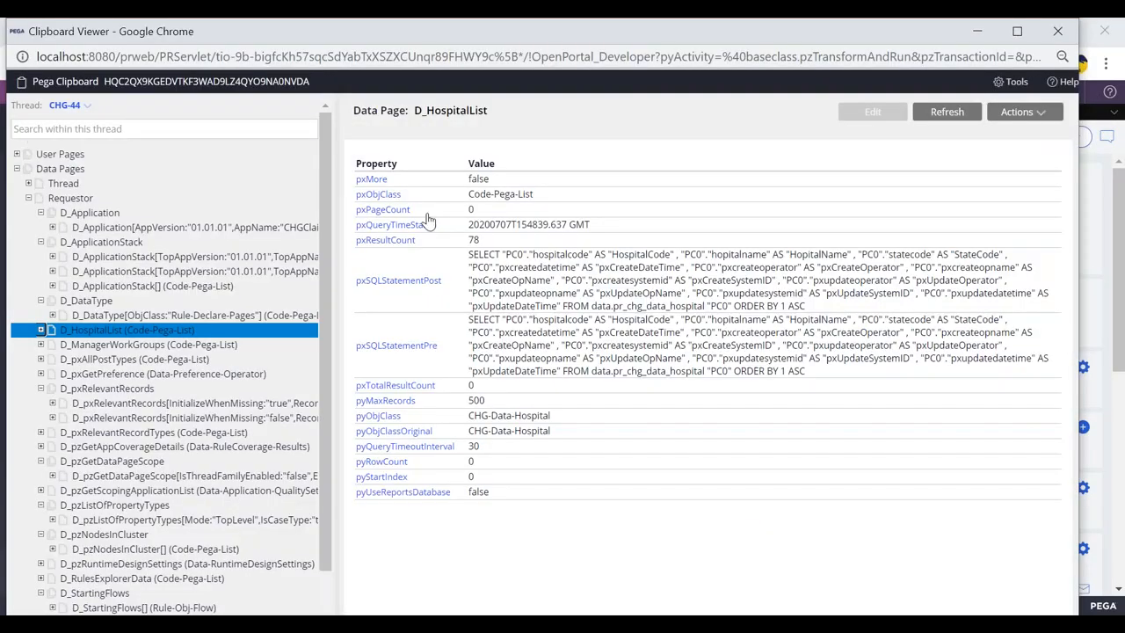
{"action": "key", "text": "alt+Tab"}
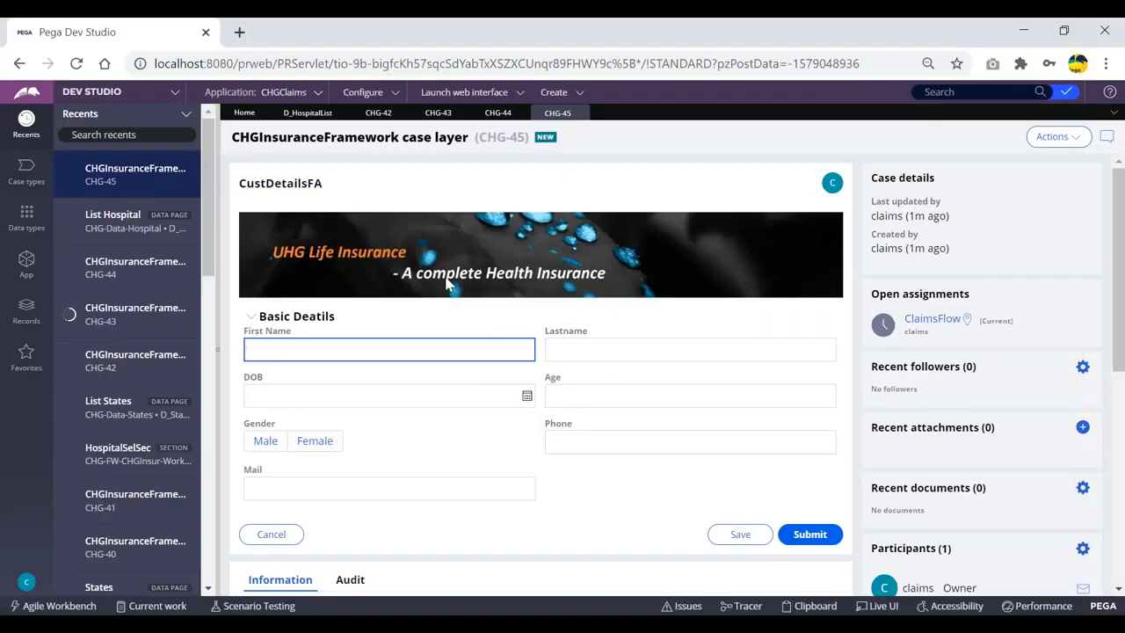
{"action": "key", "text": "alt+Tab"}
Open CHG-45's clipboard, collapse User Pages, and check the case ID CHG-45
{"action": "left_click", "coordinate": [817, 606]}
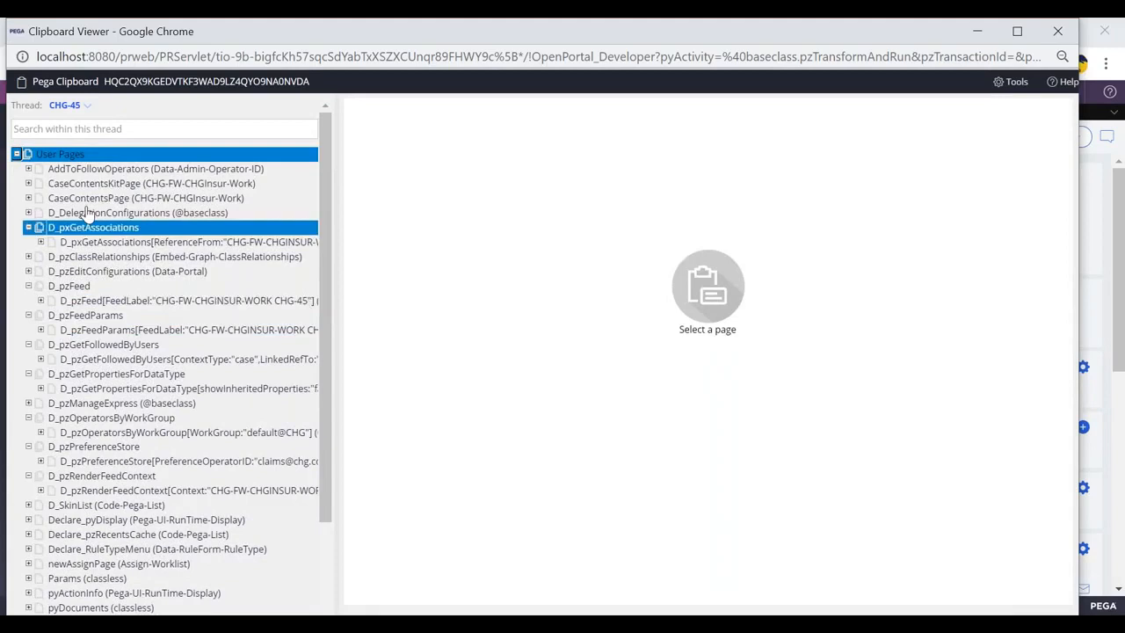
{"action": "left_click", "coordinate": [17, 154]}
{"action": "key", "text": "alt+Tab"}
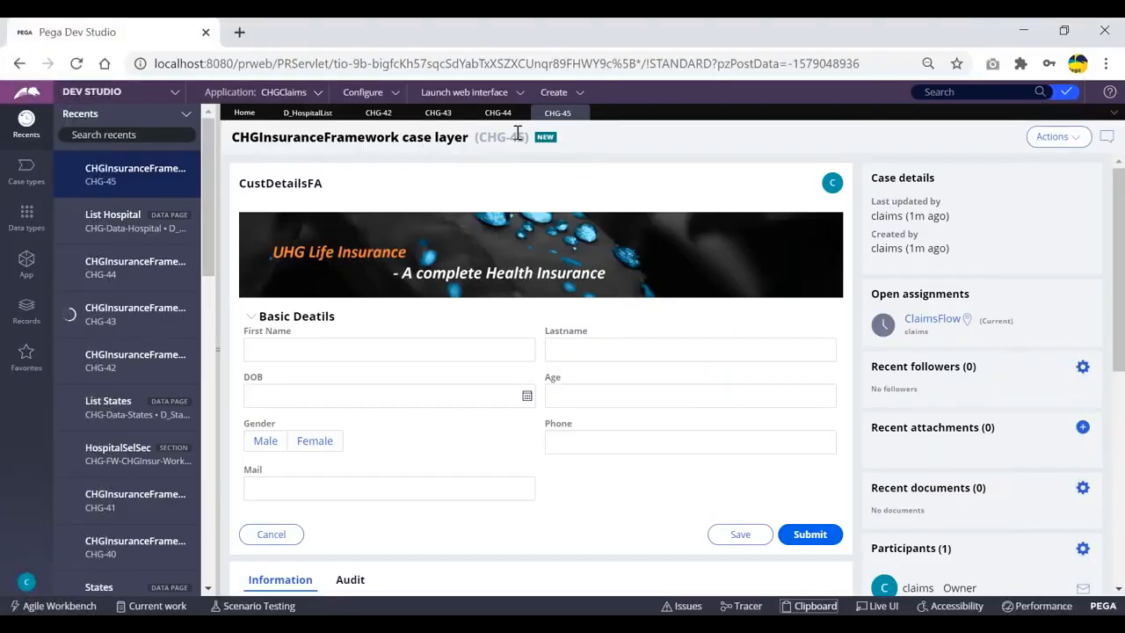
{"action": "left_click_drag", "start_coordinate": [479, 137], "coordinate": [529, 138]}
{"action": "key", "text": "alt+Tab"}
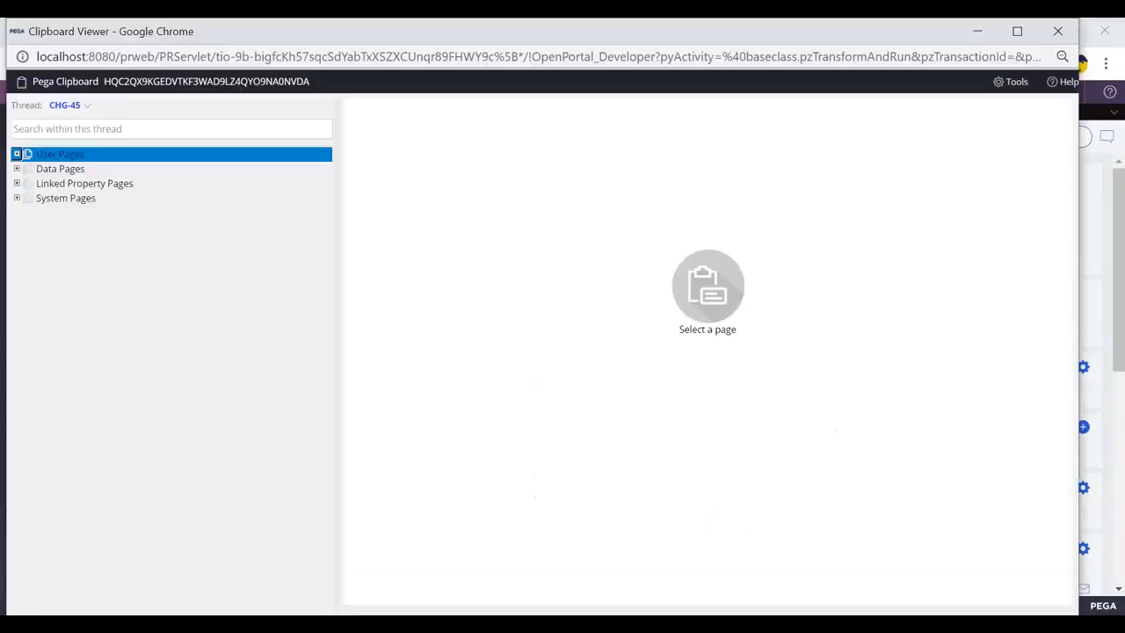
Select D_HospitalList under Data Pages > Requestor for CHG-45, then reopen the List Hospital record
{"action": "left_click", "coordinate": [17, 168]}
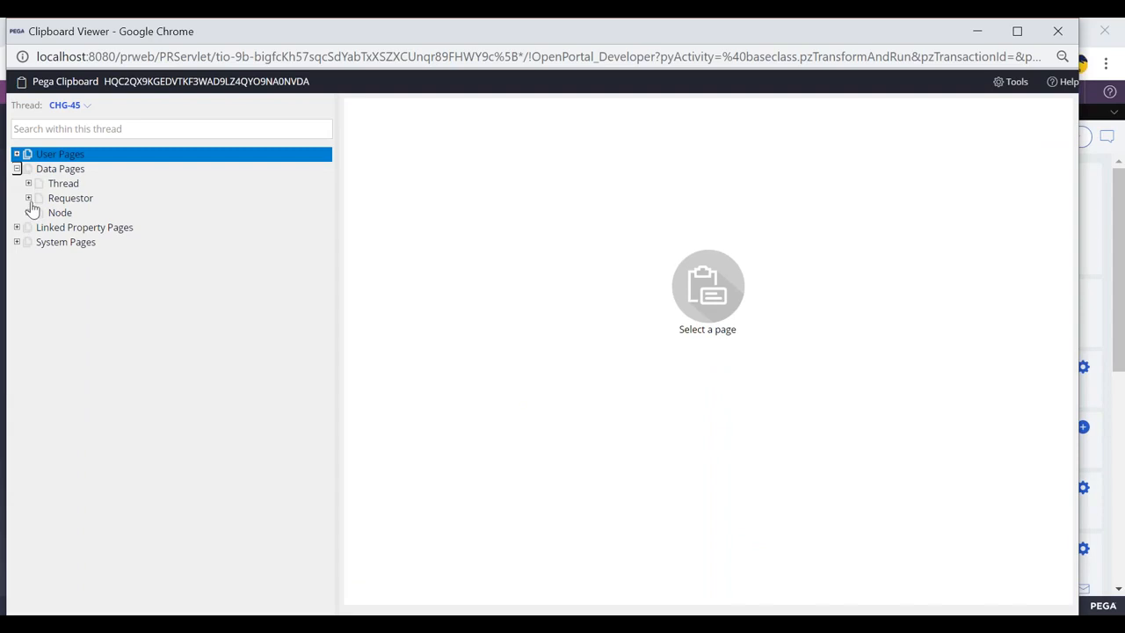
{"action": "left_click", "coordinate": [28, 197]}
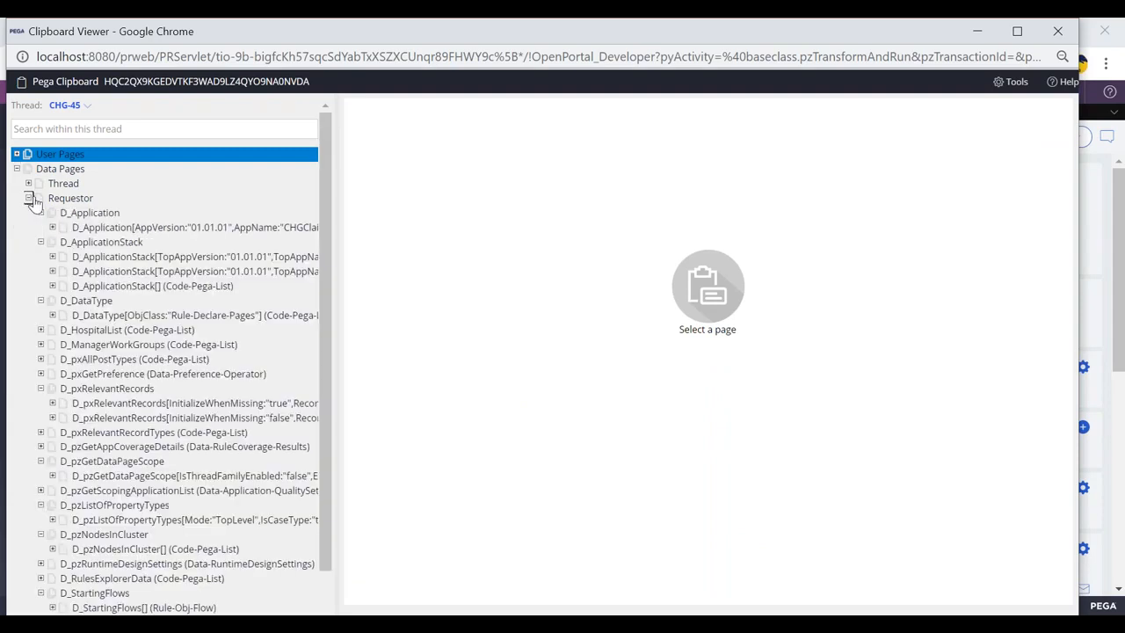
{"action": "left_click", "coordinate": [97, 330]}
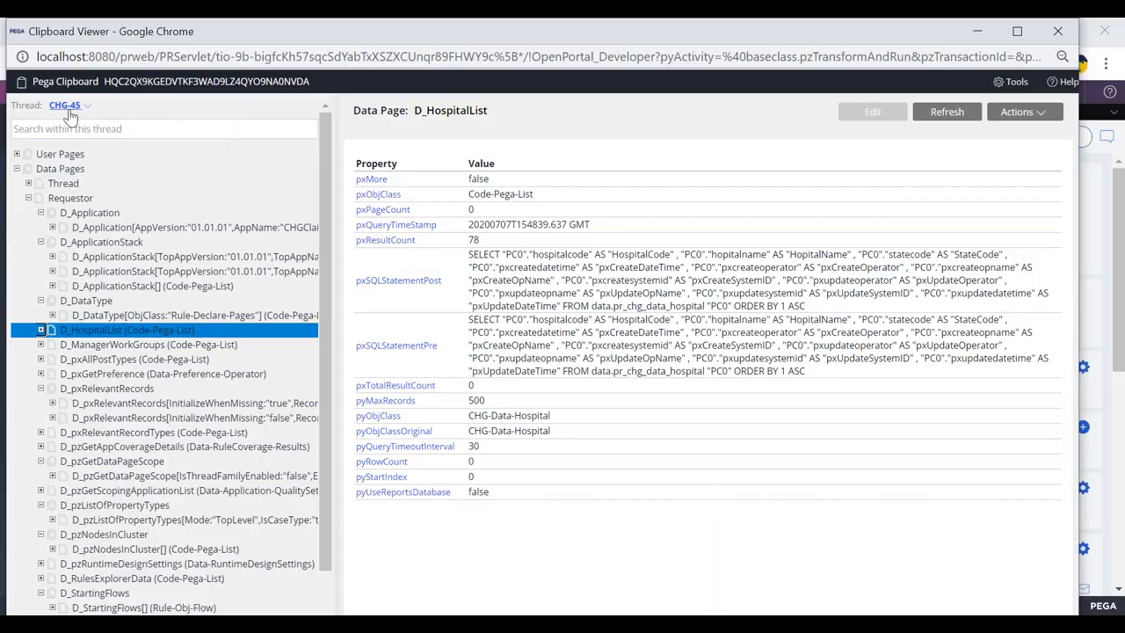
{"action": "key", "text": "alt+Tab"}
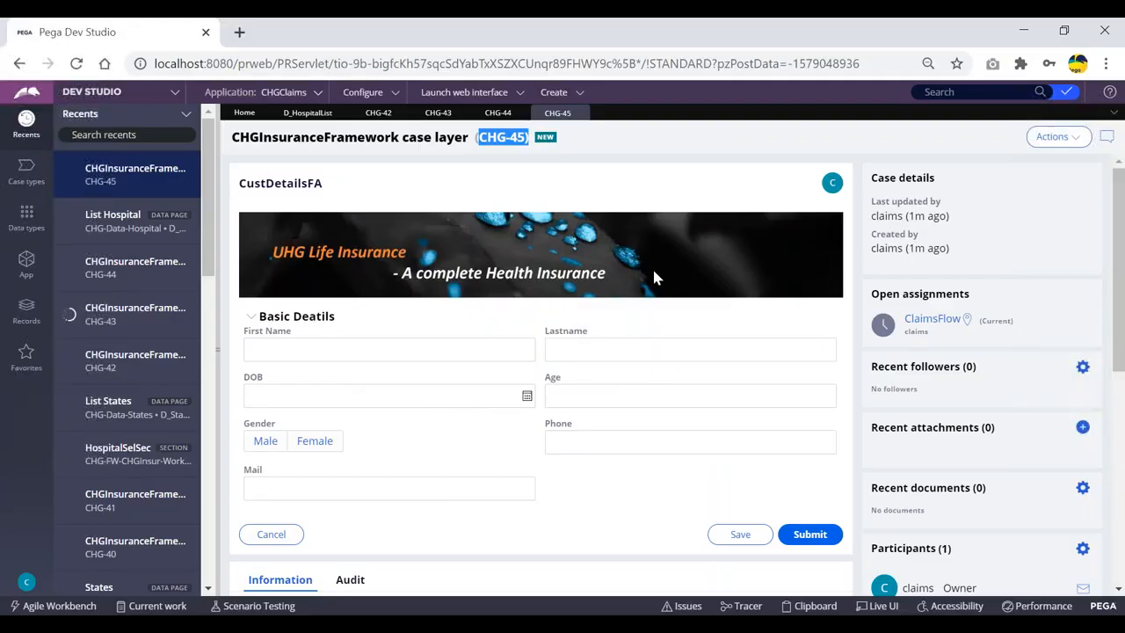
{"action": "left_click", "coordinate": [616, 135]}
{"action": "key", "text": "alt+Tab"}
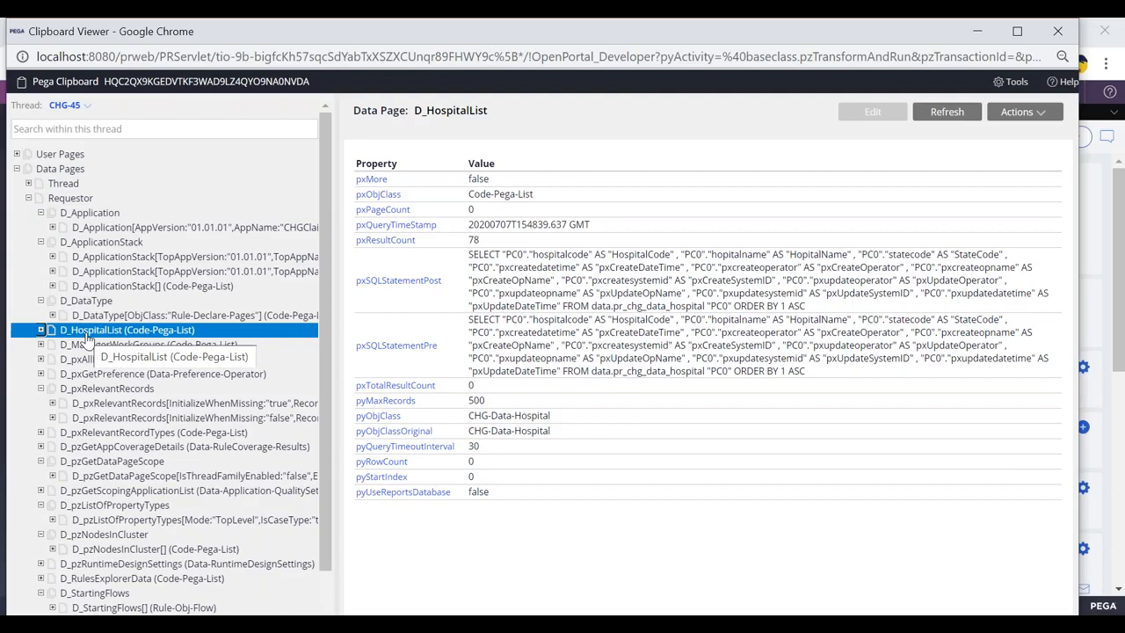
{"action": "key", "text": "alt+Tab"}
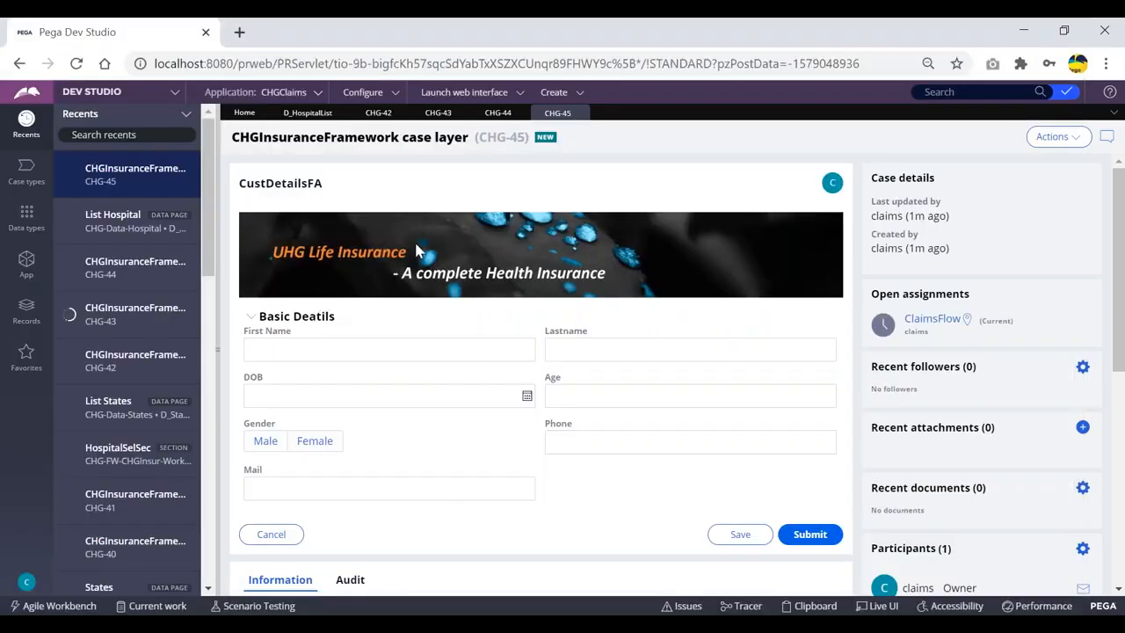
{"action": "key", "text": "alt+Tab"}
{"action": "left_click", "coordinate": [307, 114]}
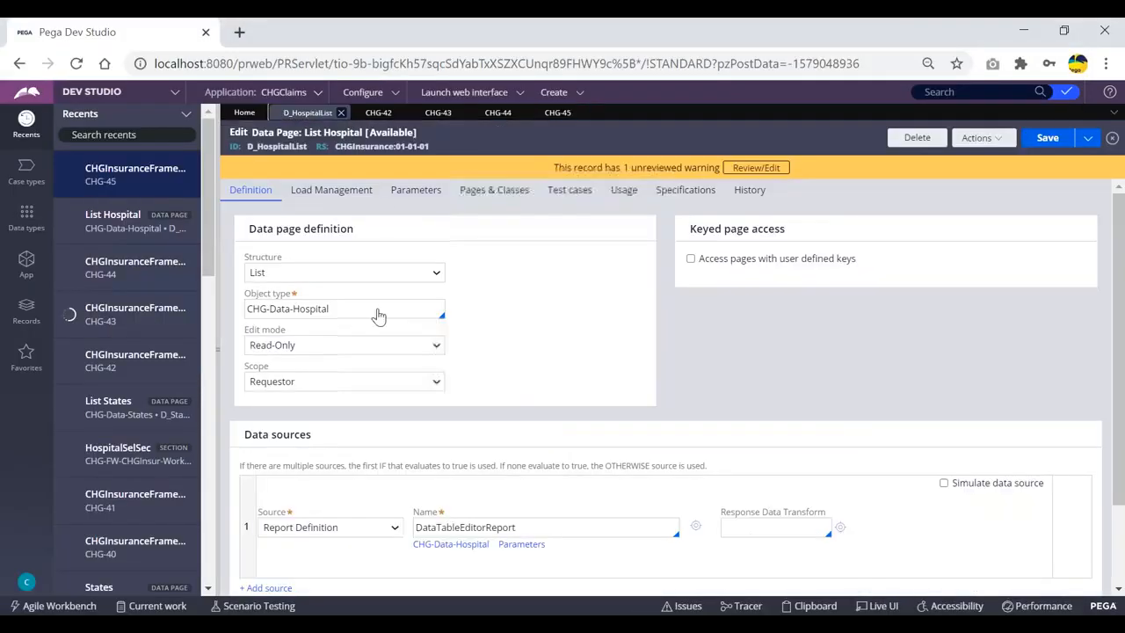
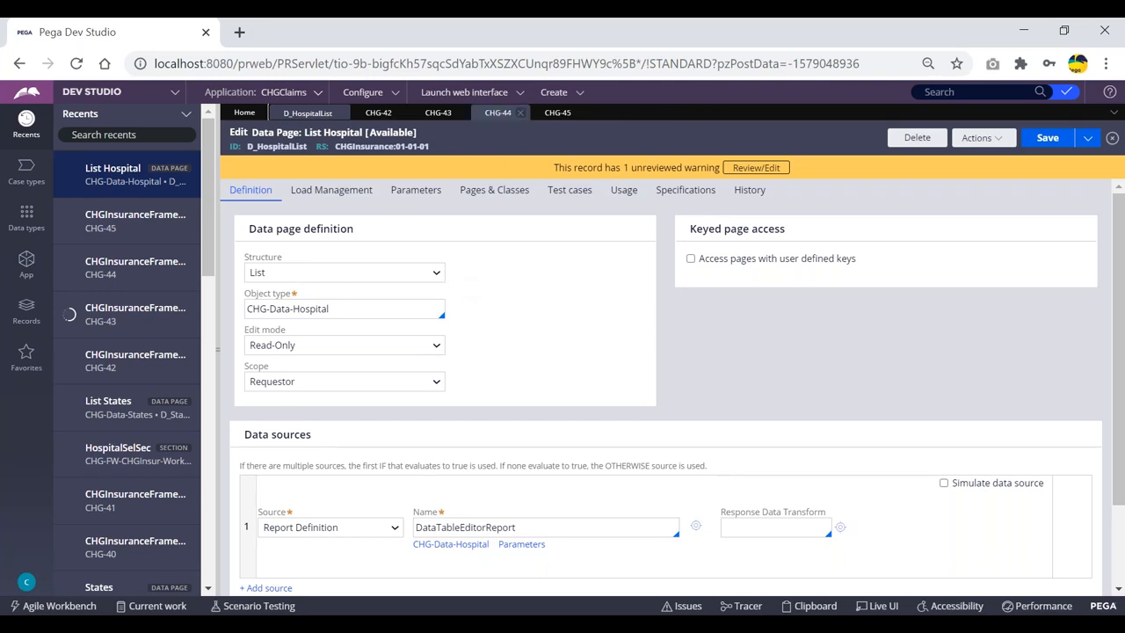
Glance at the CHG-45 case form, then return to the List Hospital data page editor
{"action": "left_click", "coordinate": [551, 117]}
{"action": "left_click", "coordinate": [346, 387]}
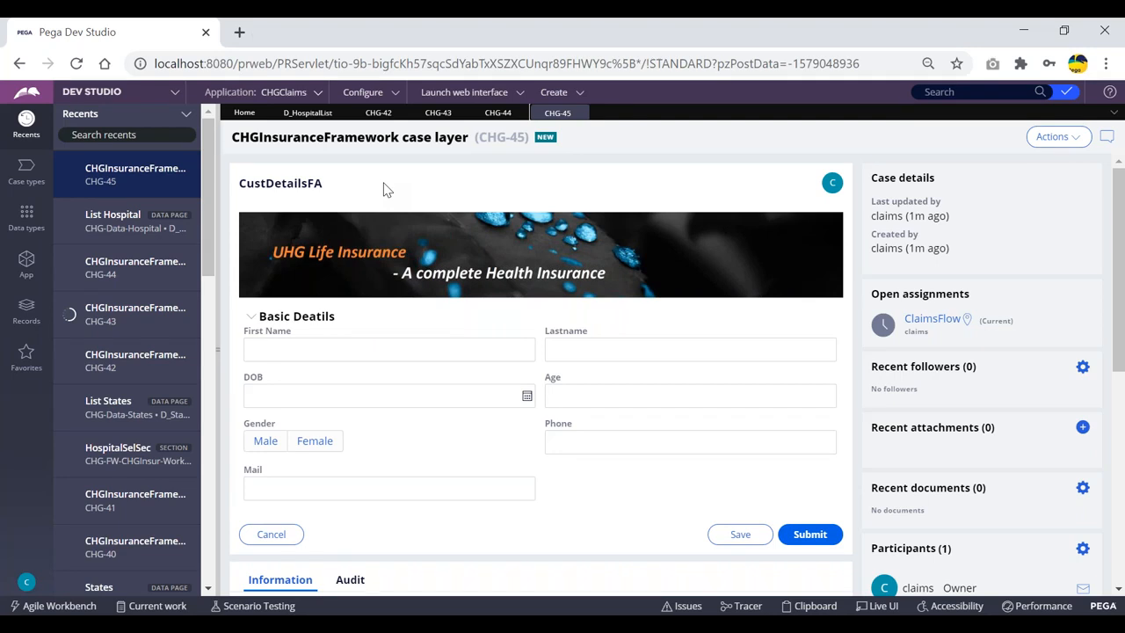
{"action": "left_click", "coordinate": [308, 113]}
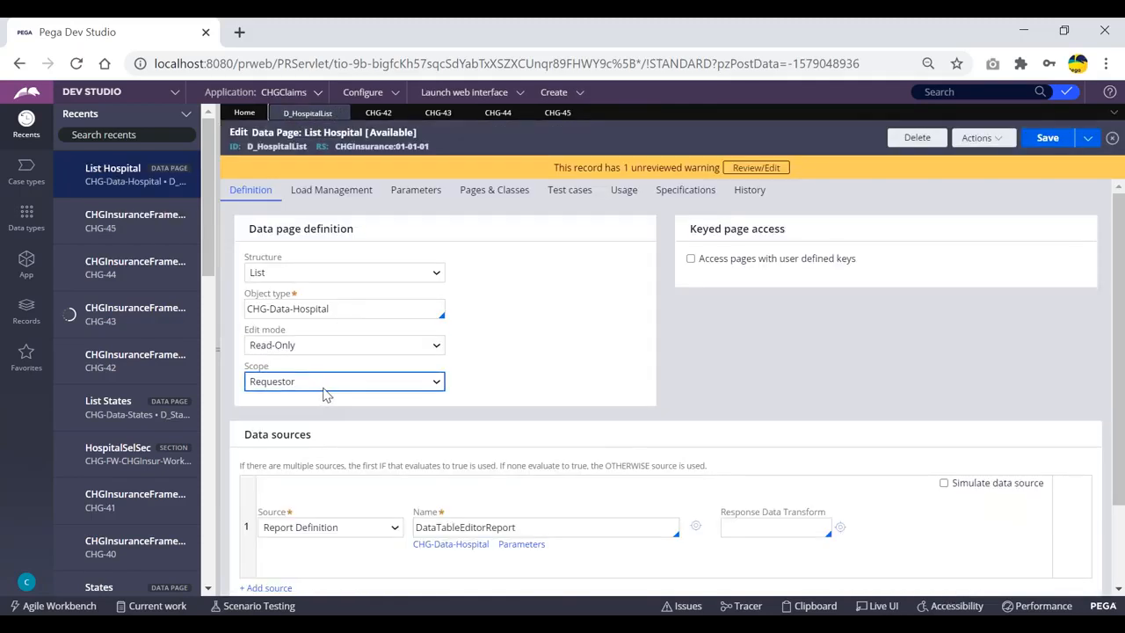
Pick Node in the Definition tab's Scope dropdown
{"action": "left_click", "coordinate": [358, 384]}
{"action": "left_click", "coordinate": [292, 424]}
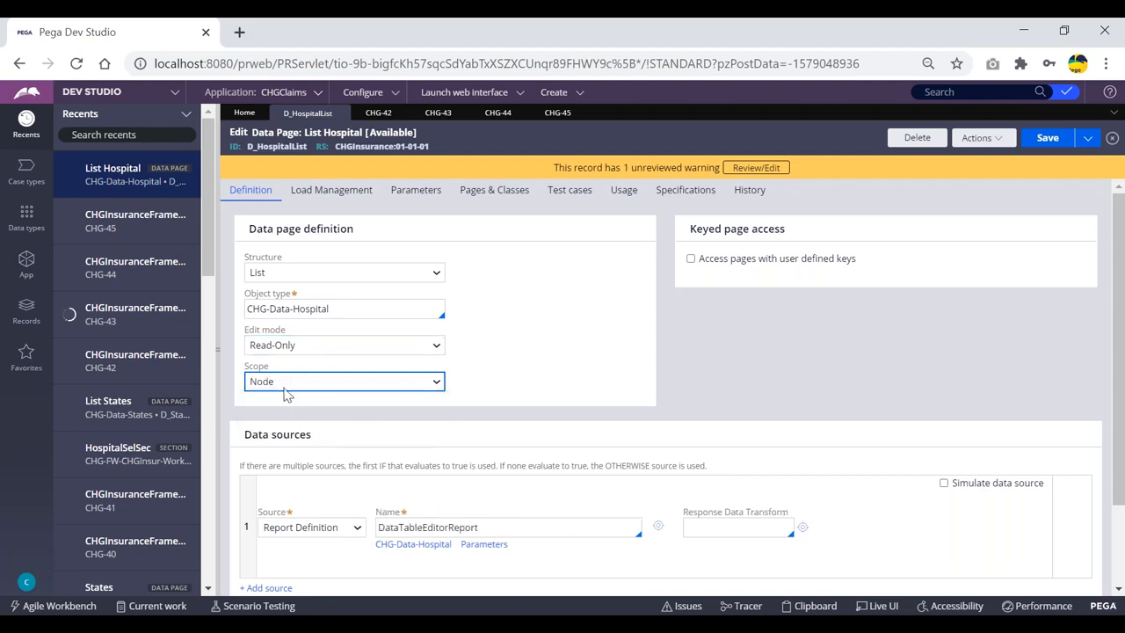
{"action": "left_click", "coordinate": [483, 359]}
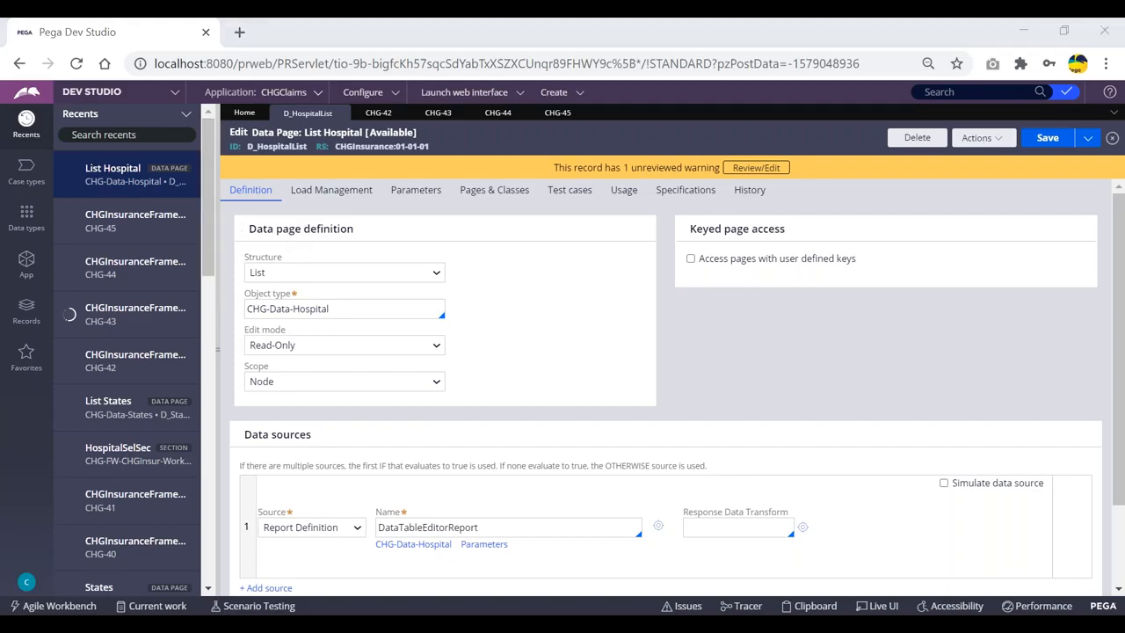
In Clipboard Viewer, scroll the Requestor pages to D_HospitalList, showing pxResultCount 78
{"action": "left_click", "coordinate": [413, 571]}
{"action": "scroll", "coordinate": [110, 423], "scroll_direction": "down", "scroll_amount": 1}
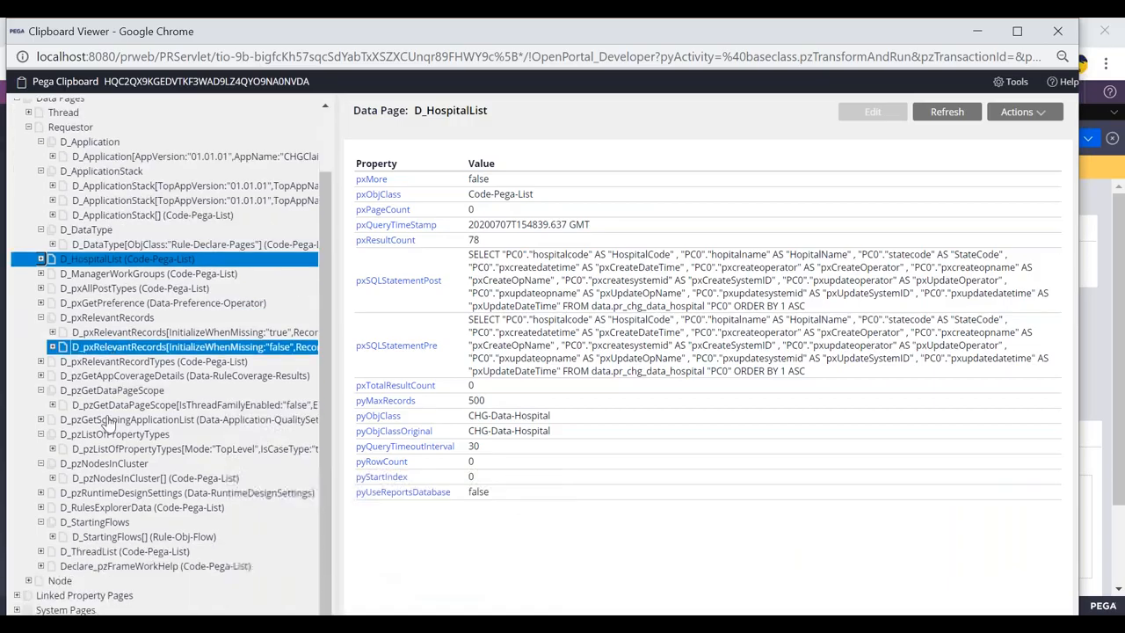
{"action": "scroll", "coordinate": [119, 495], "scroll_direction": "down", "scroll_amount": 6}
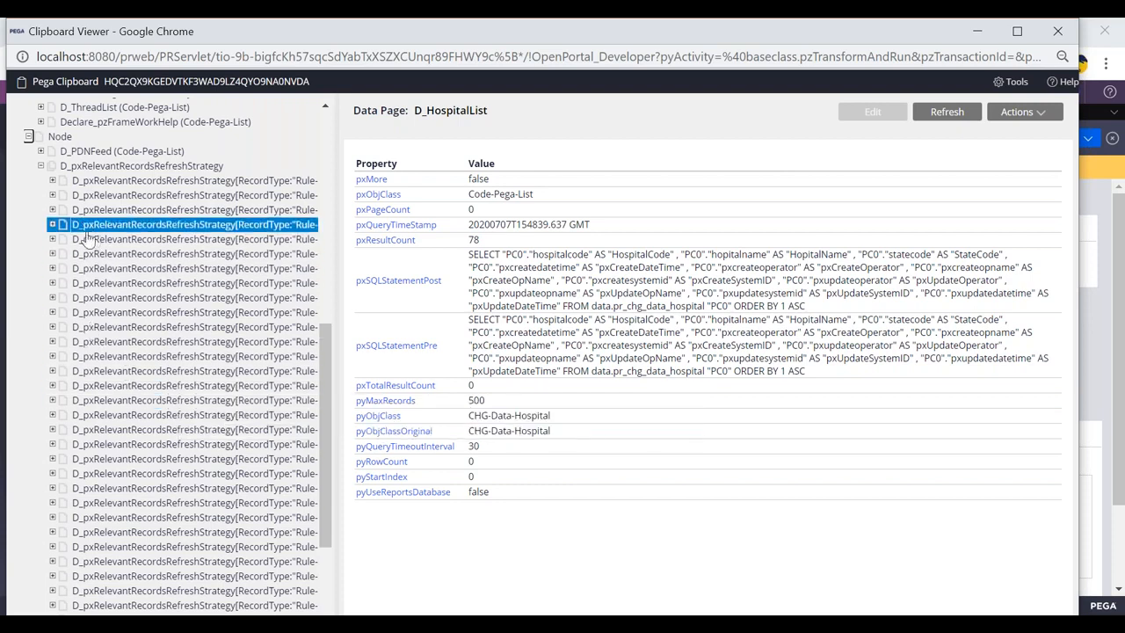
{"action": "key", "text": "alt+Tab"}
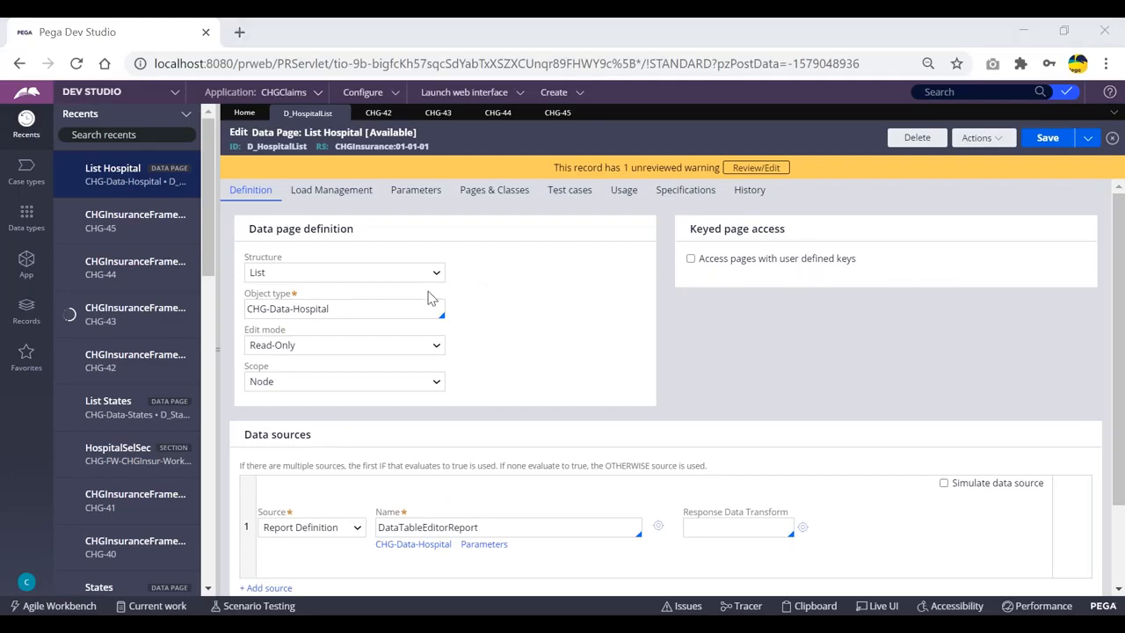
{"action": "key", "text": "alt+Tab"}
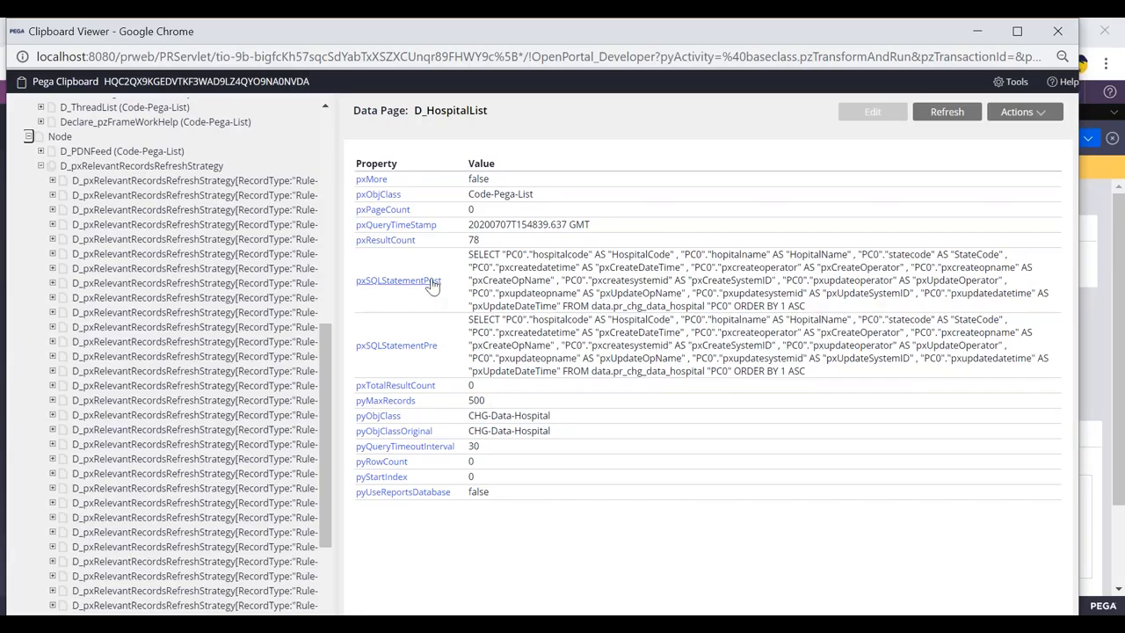
{"action": "scroll", "coordinate": [237, 290], "scroll_direction": "up", "scroll_amount": 5}
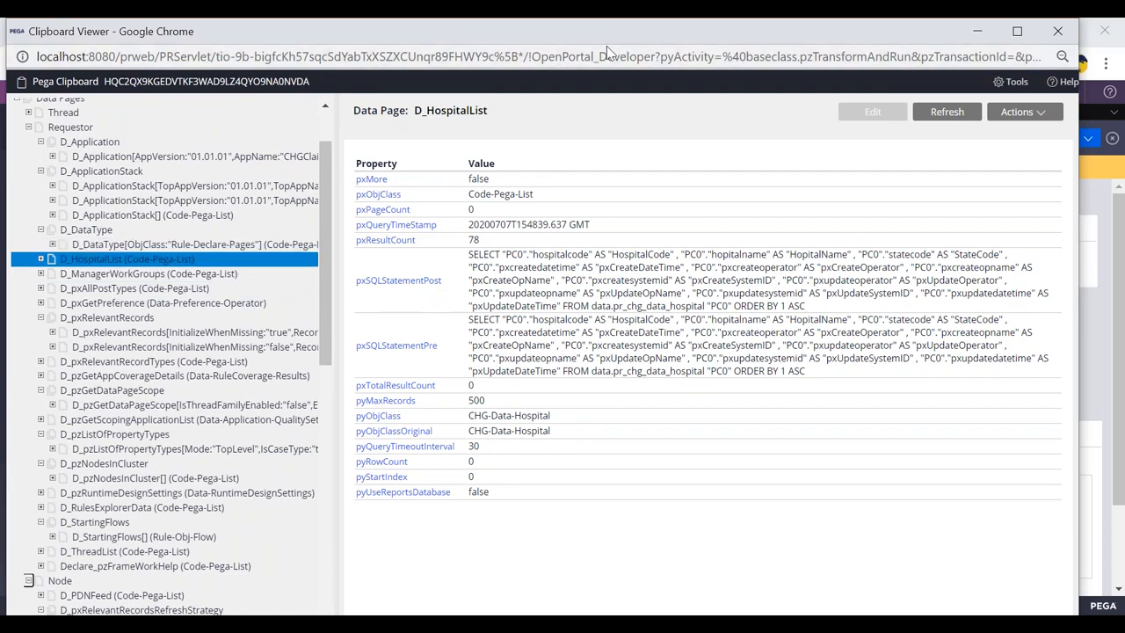
Move the Clipboard Viewer window aside and minimize it to reveal the Dev Studio editor
{"action": "left_click_drag", "start_coordinate": [607, 34], "coordinate": [610, 97]}
{"action": "left_click", "coordinate": [981, 94]}
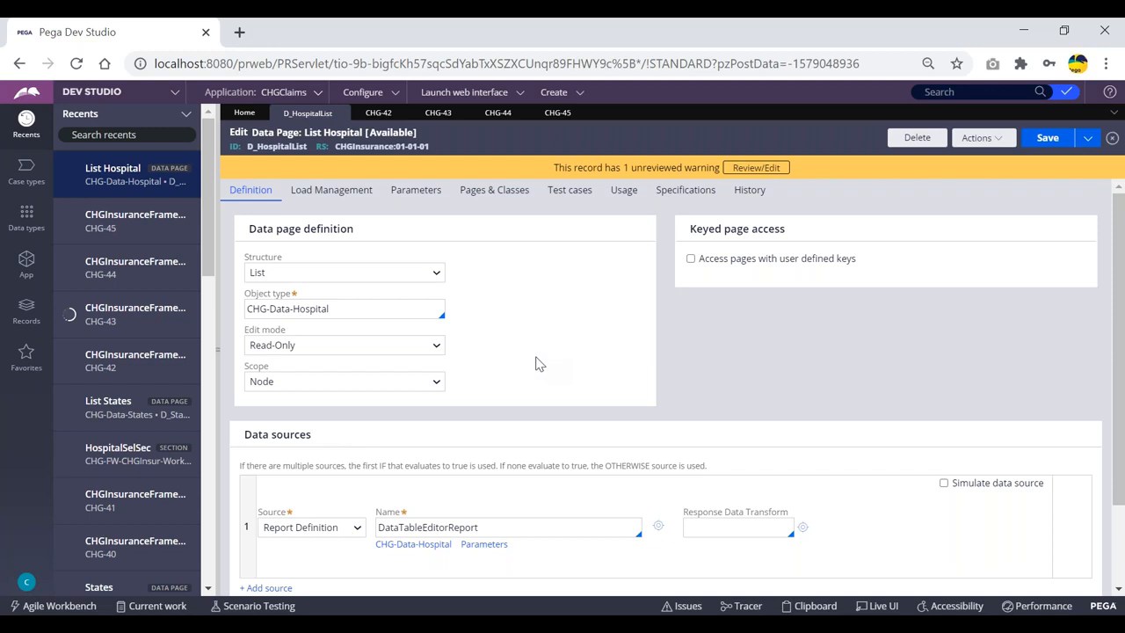
Confirm D_HospitalList's scope stays Node, then save, which fails on a blank Access Group
{"action": "left_click", "coordinate": [554, 115]}
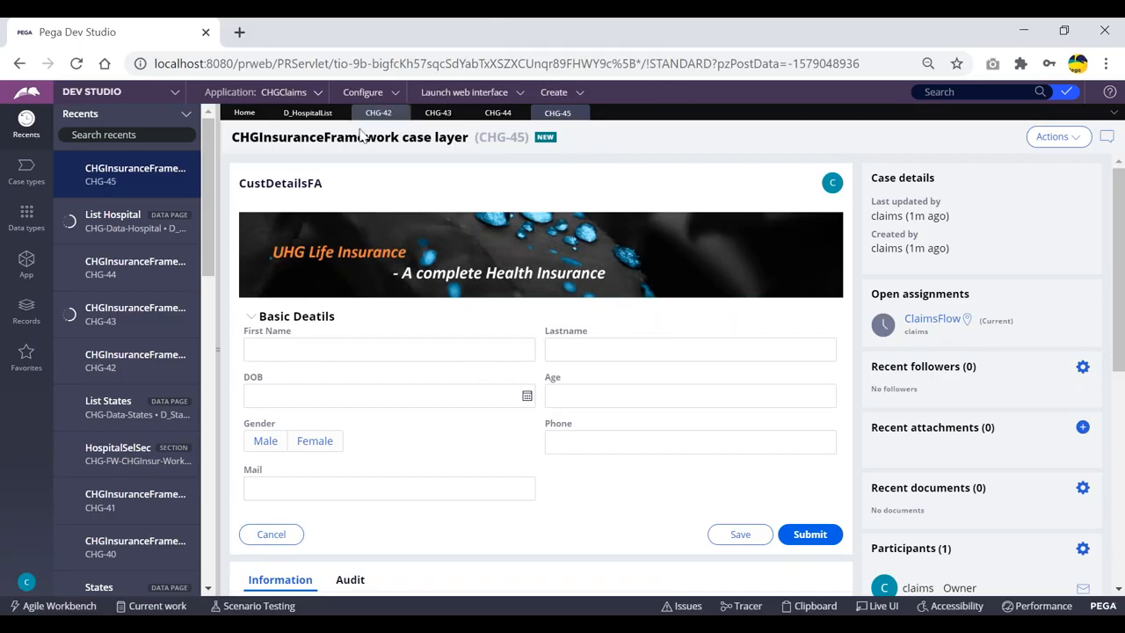
{"action": "left_click", "coordinate": [295, 114]}
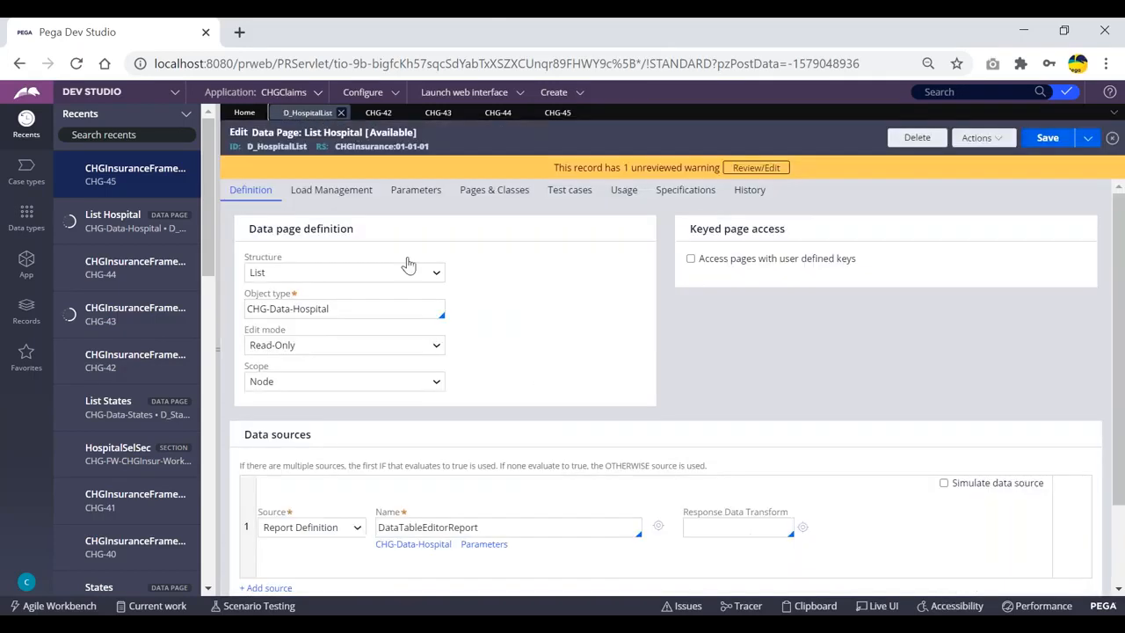
{"action": "left_click", "coordinate": [323, 383]}
{"action": "left_click", "coordinate": [482, 378]}
{"action": "left_click", "coordinate": [357, 387]}
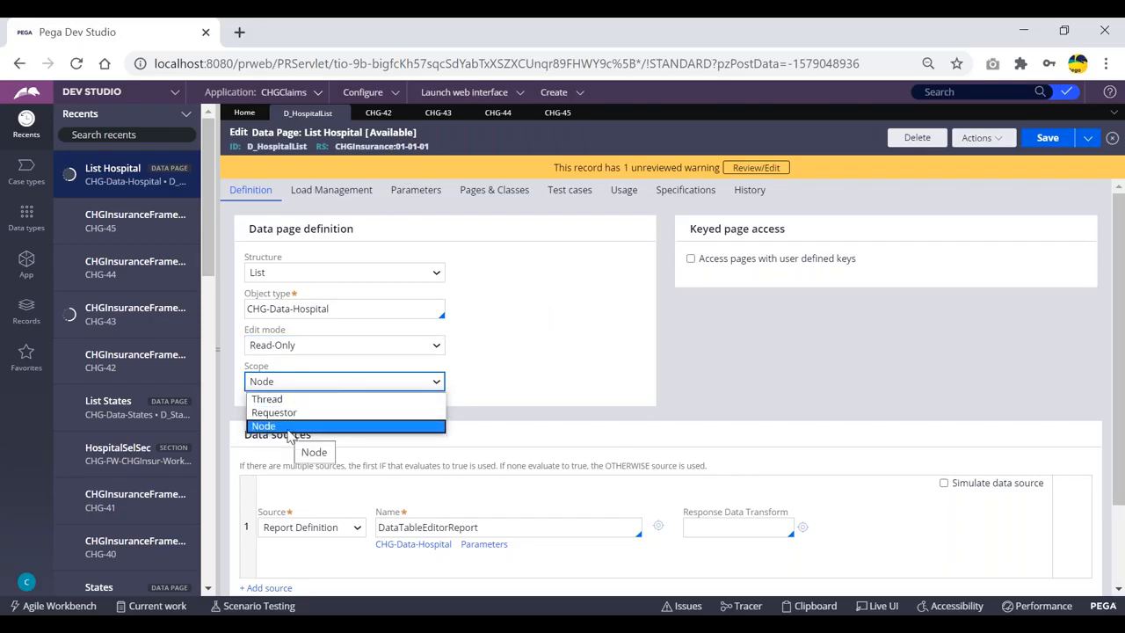
{"action": "left_click", "coordinate": [564, 383]}
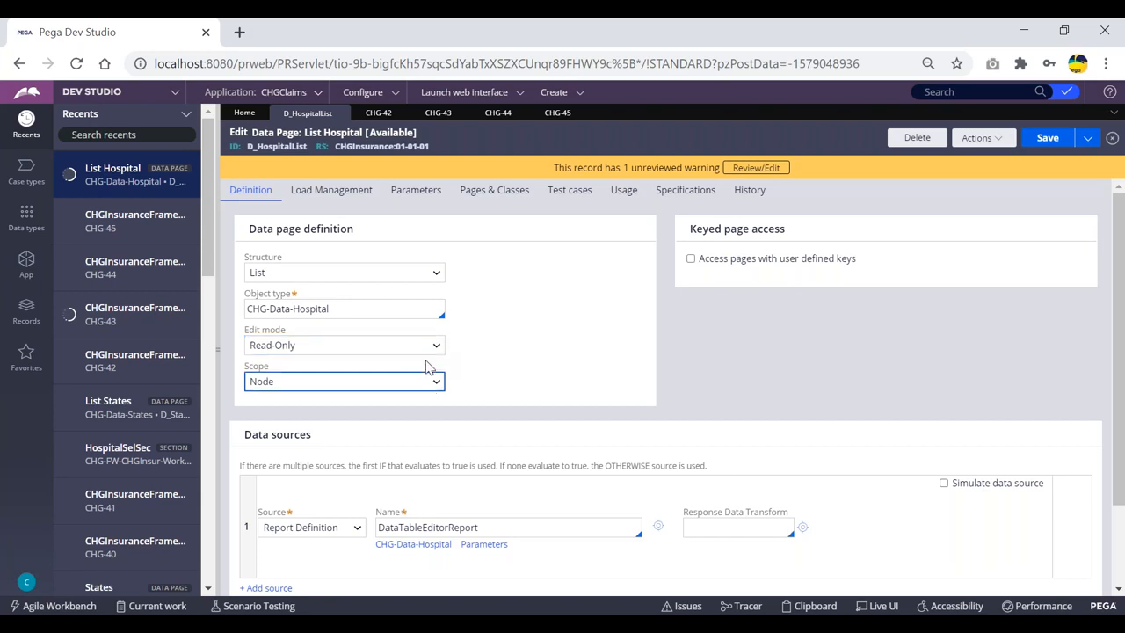
{"action": "left_click", "coordinate": [392, 385]}
{"action": "left_click", "coordinate": [392, 387]}
{"action": "left_click", "coordinate": [1046, 138]}
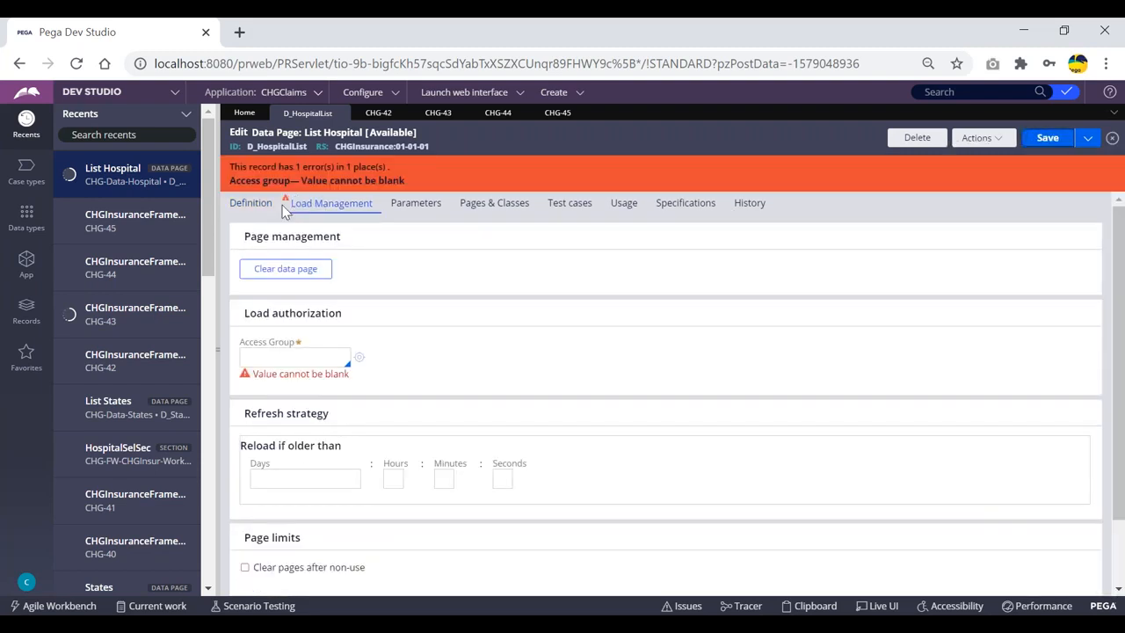
Click into the empty Access Group field on Load Management, then go back to Definition
{"action": "left_click", "coordinate": [282, 358]}
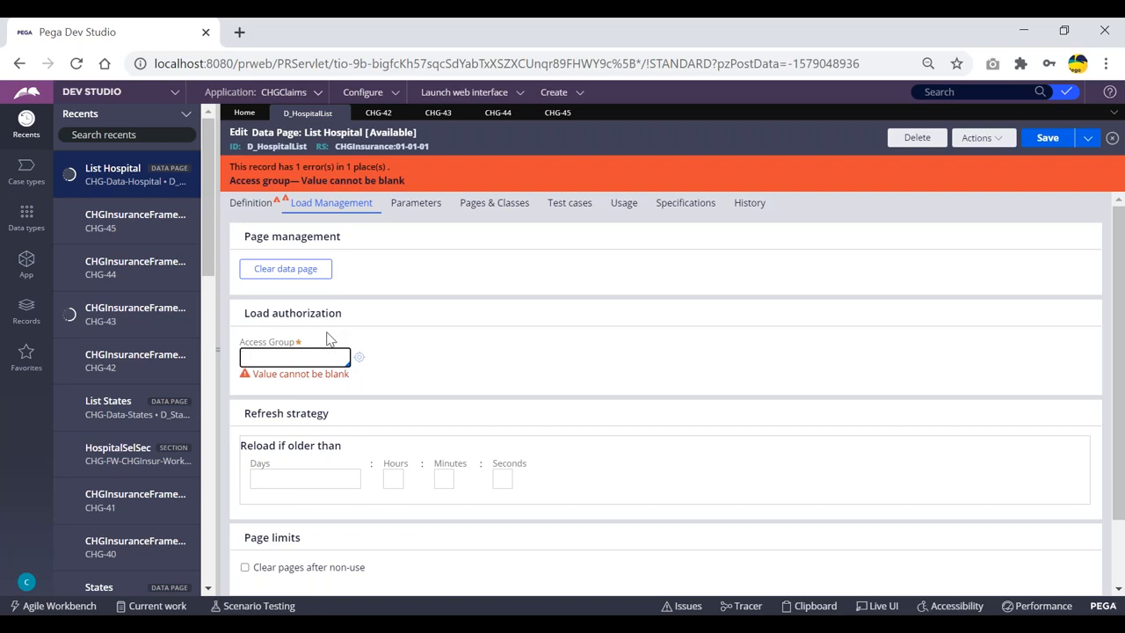
{"action": "left_click", "coordinate": [279, 201]}
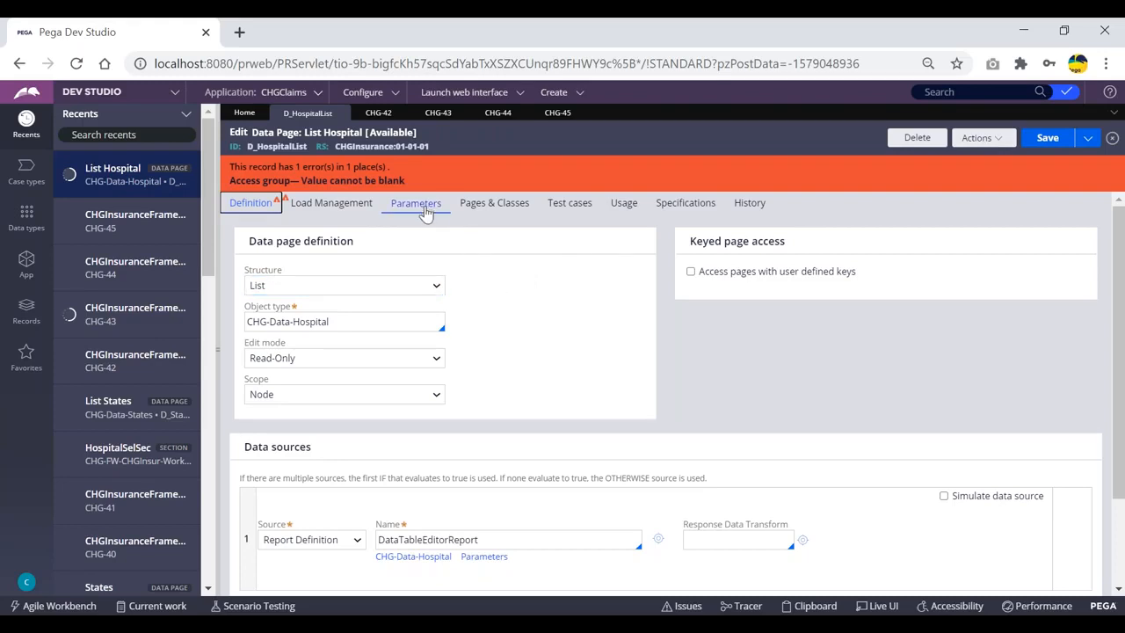
Check the empty Access Group field and try Thread scope, reviewing Load Management
{"action": "left_click", "coordinate": [325, 204]}
{"action": "left_click", "coordinate": [268, 360]}
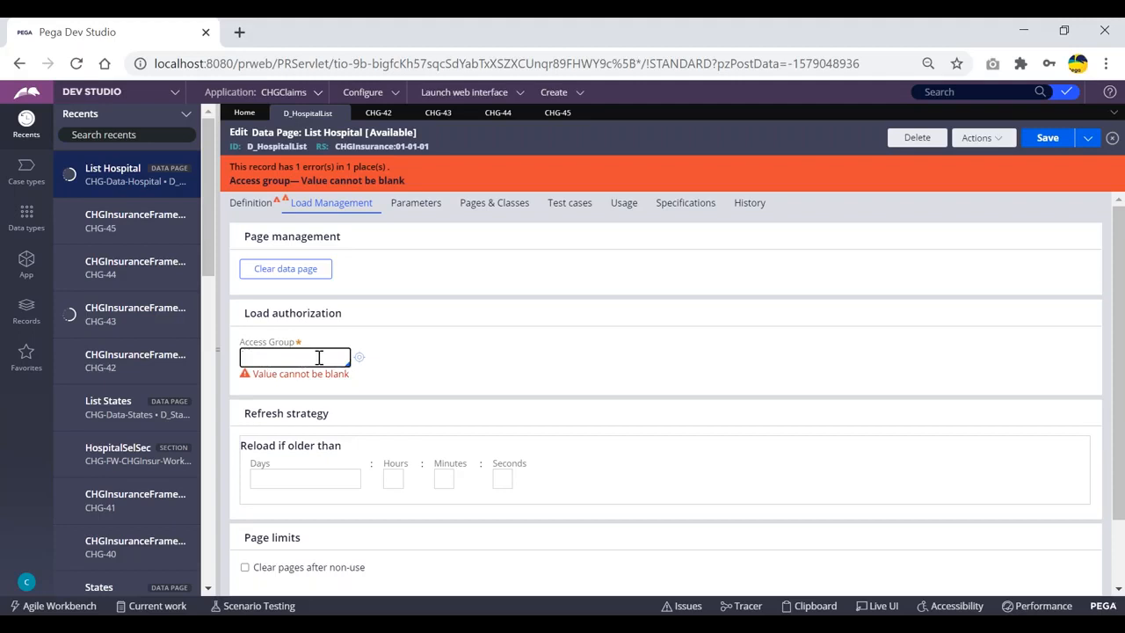
{"action": "left_click", "coordinate": [254, 208]}
{"action": "left_click", "coordinate": [312, 395]}
{"action": "left_click", "coordinate": [299, 413]}
{"action": "left_click", "coordinate": [327, 205]}
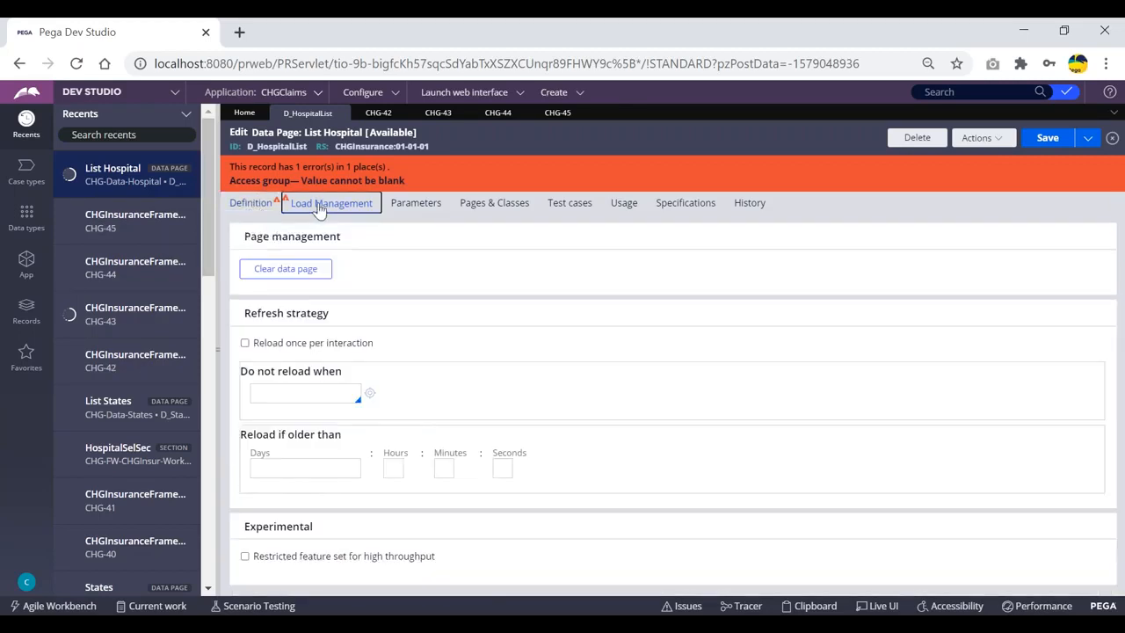
{"action": "left_click", "coordinate": [256, 208]}
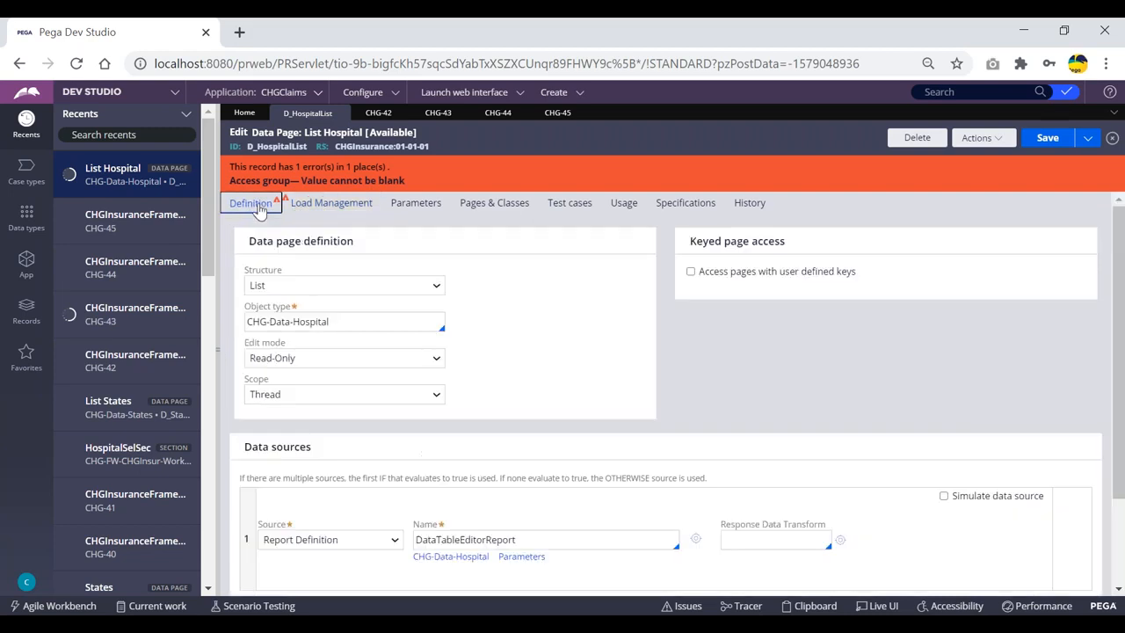
Set the scope to Requestor, keeping the edit mode Read-Only
{"action": "left_click", "coordinate": [298, 400]}
{"action": "left_click", "coordinate": [283, 425]}
{"action": "left_click", "coordinate": [331, 202]}
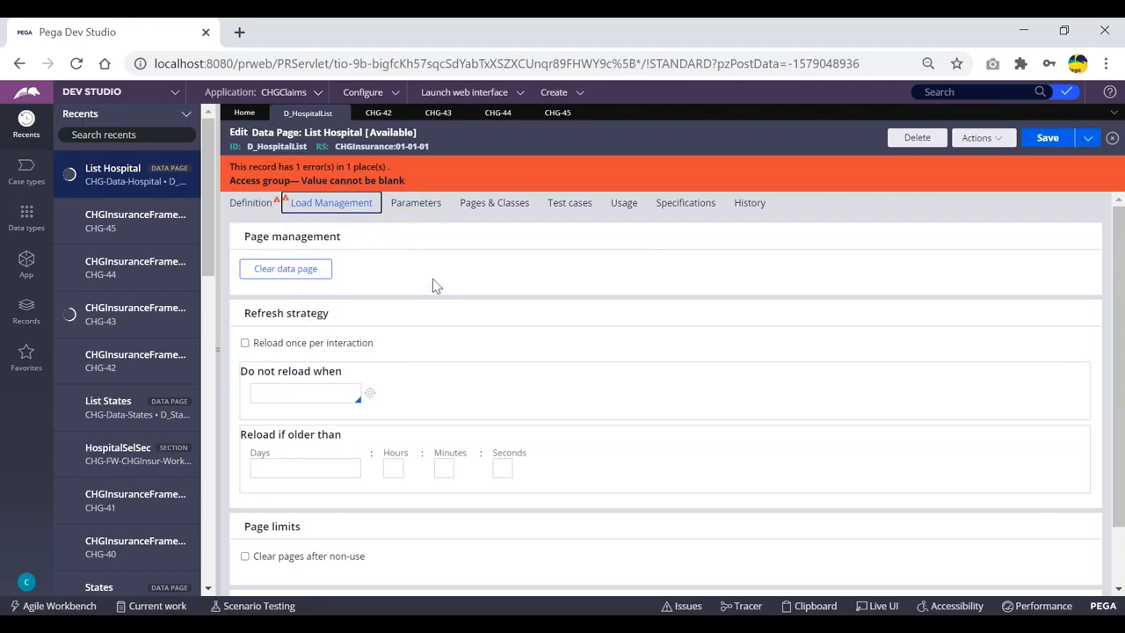
{"action": "left_click", "coordinate": [255, 203]}
{"action": "left_click", "coordinate": [315, 359]}
{"action": "left_click", "coordinate": [290, 375]}
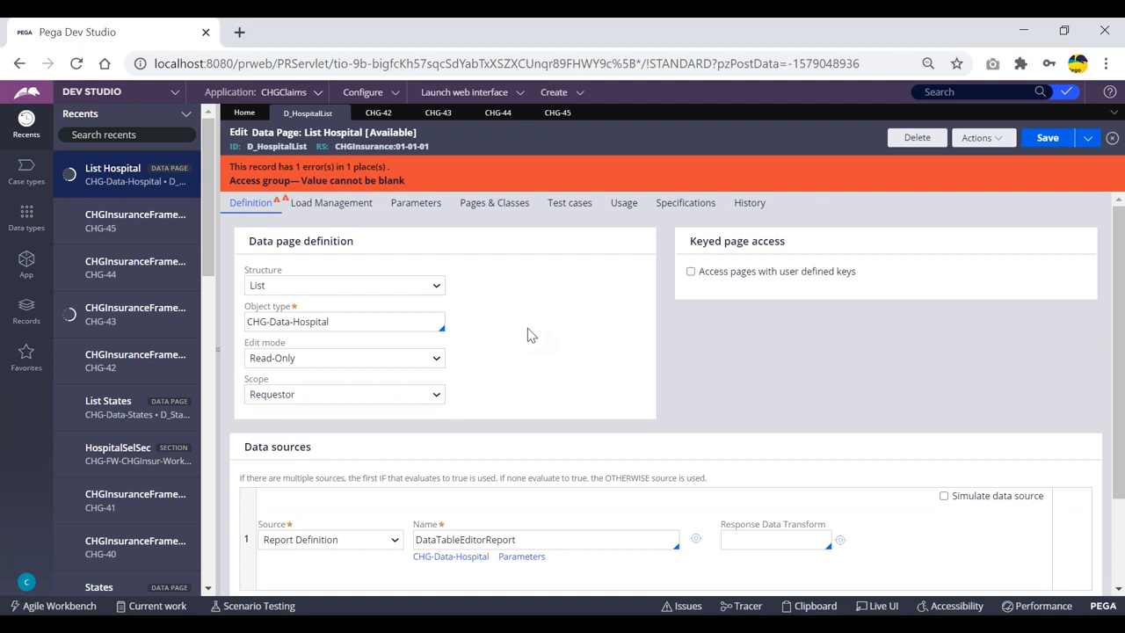
{"action": "left_click", "coordinate": [322, 394]}
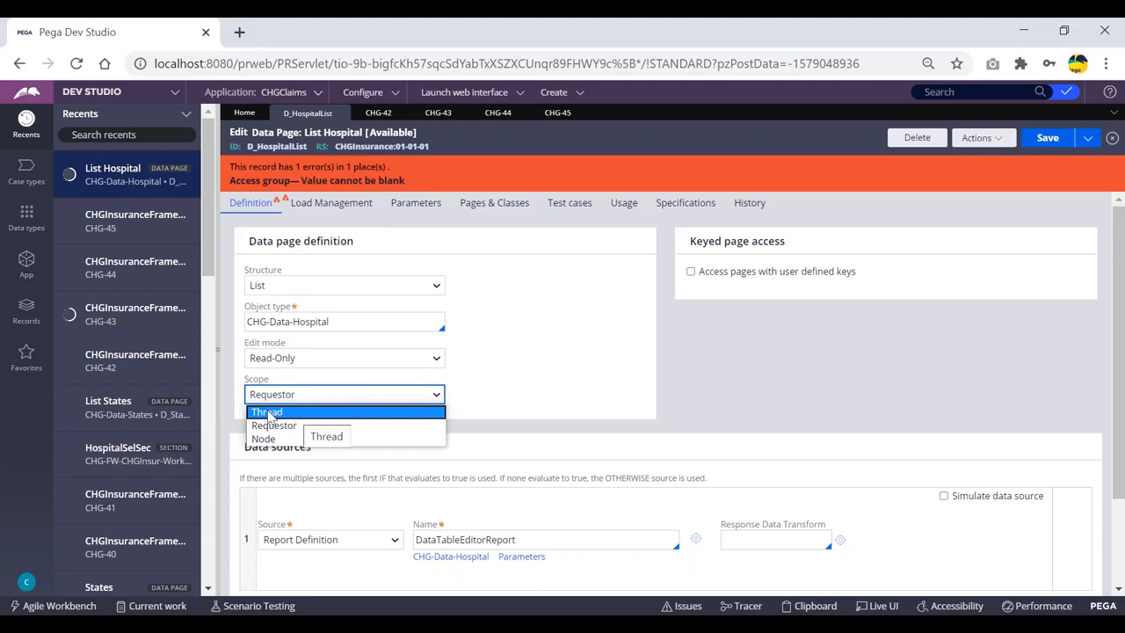
{"action": "left_click", "coordinate": [274, 426]}
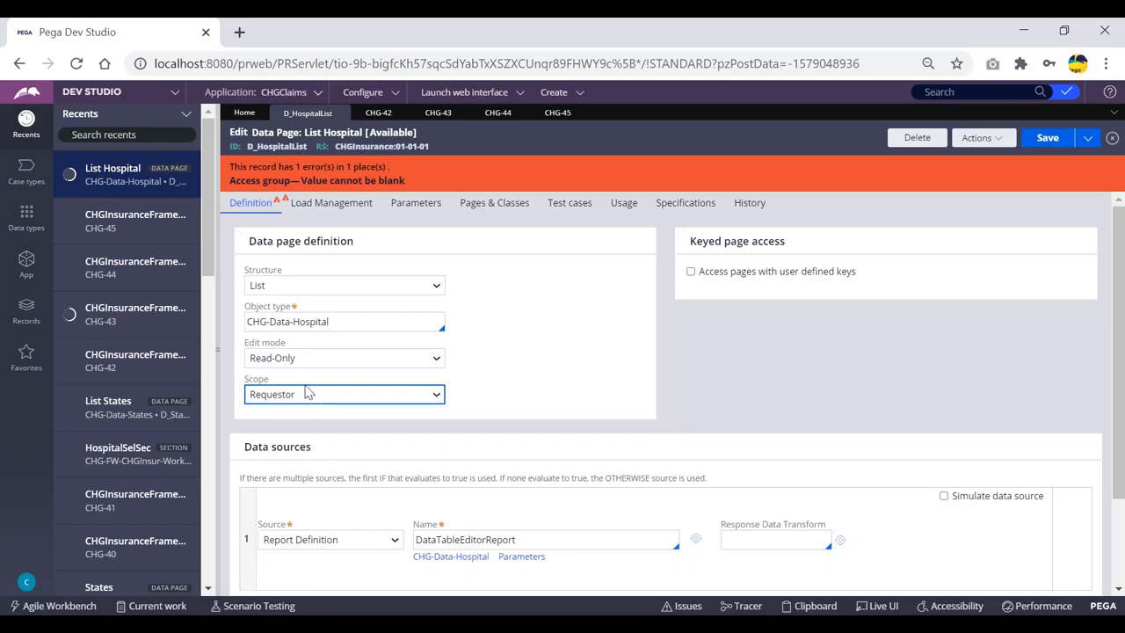
Toggle D_HospitalList's scope to Node and then back to Requestor
{"action": "left_click", "coordinate": [355, 216]}
{"action": "left_click", "coordinate": [256, 205]}
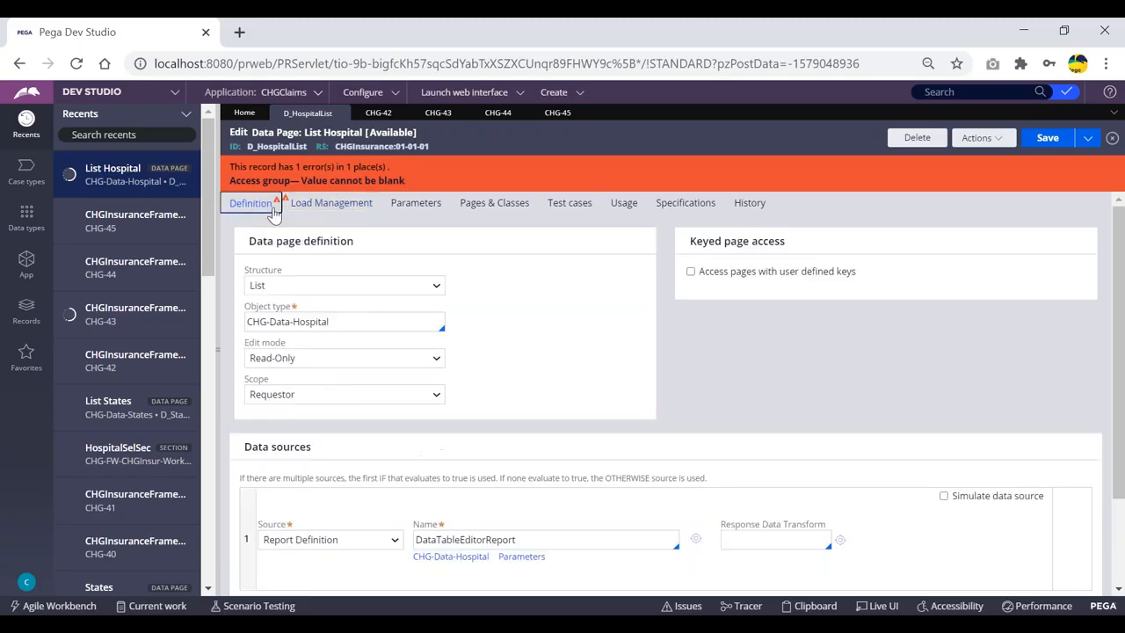
{"action": "left_click", "coordinate": [302, 397]}
{"action": "left_click", "coordinate": [286, 438]}
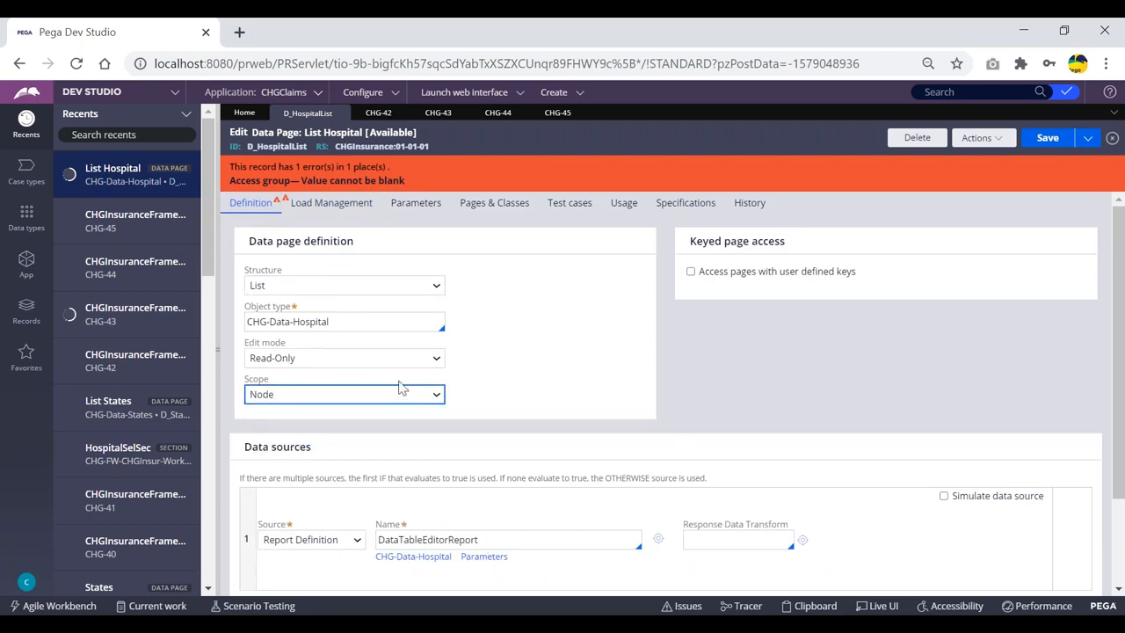
{"action": "left_click", "coordinate": [368, 397]}
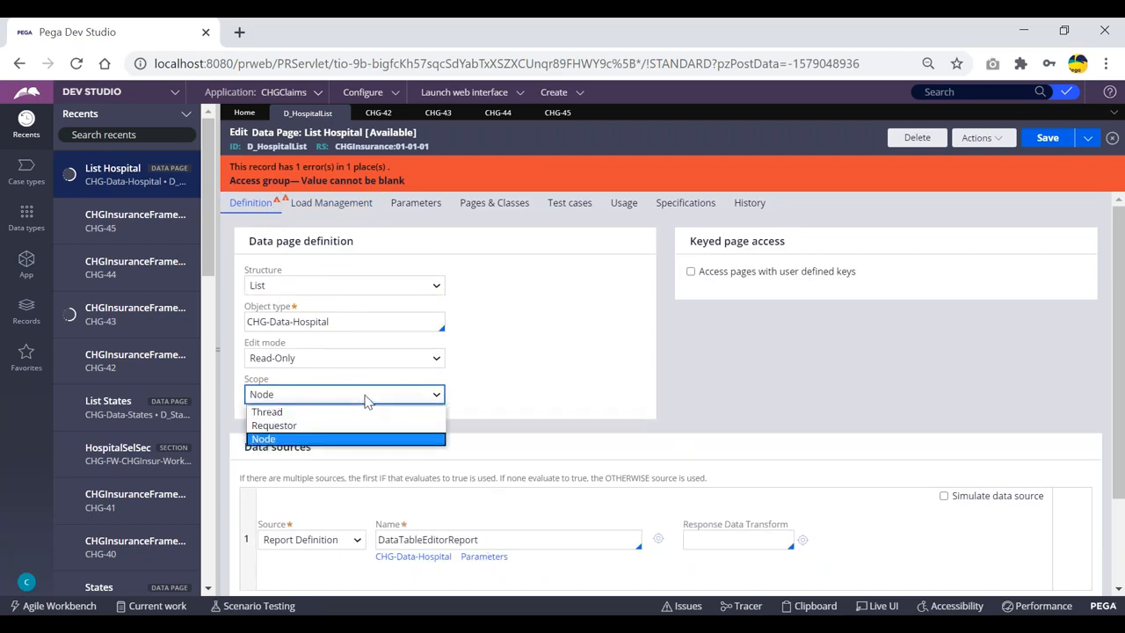
{"action": "left_click", "coordinate": [517, 340]}
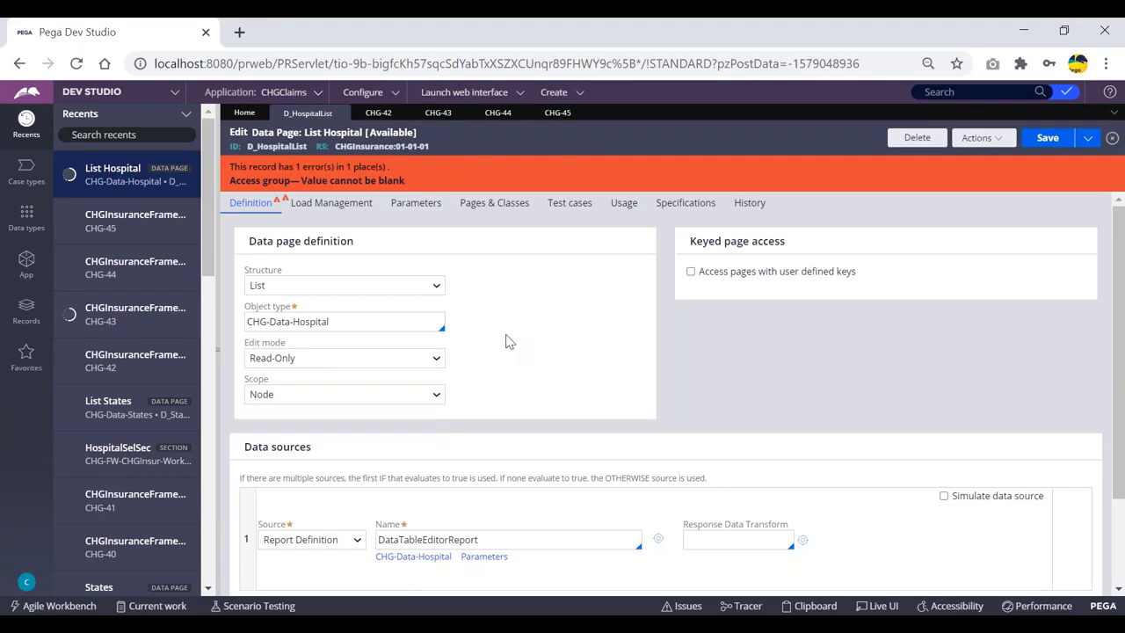
{"action": "left_click", "coordinate": [352, 396]}
{"action": "left_click", "coordinate": [310, 426]}
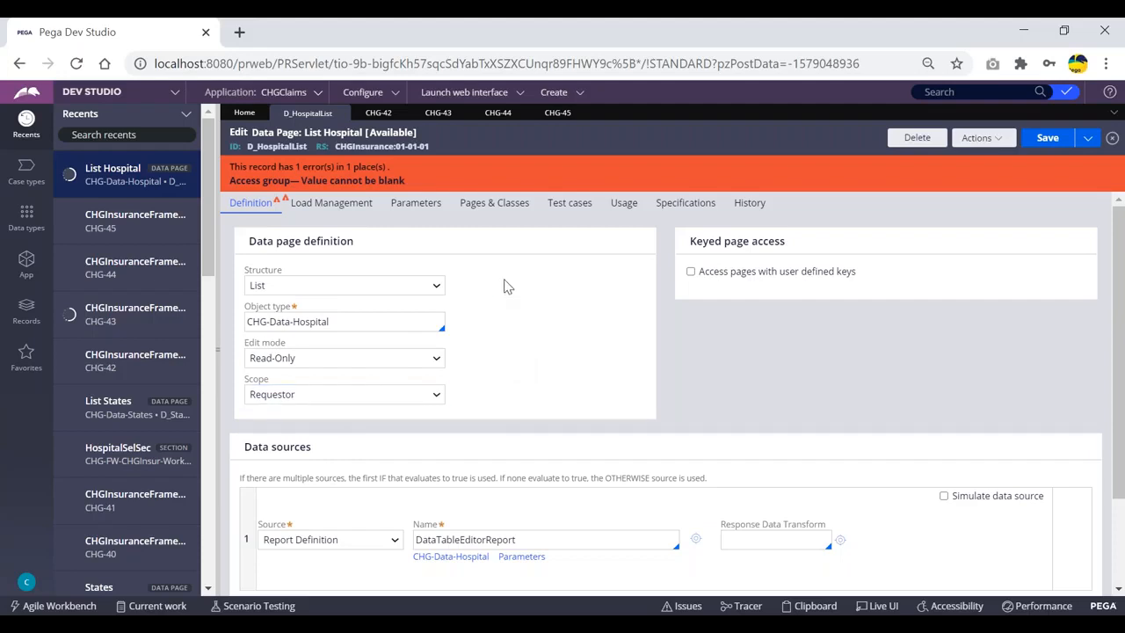
{"action": "left_click", "coordinate": [391, 393]}
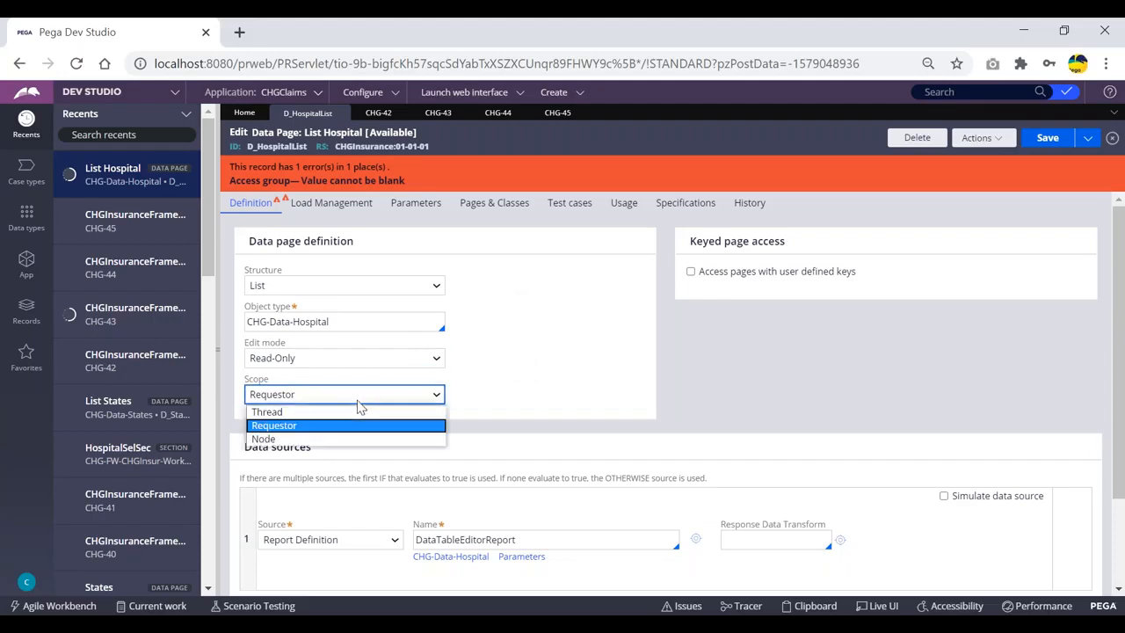
{"action": "left_click", "coordinate": [301, 429]}
Set the scope to Node again and refresh the record via Actions > Refresh
{"action": "left_click", "coordinate": [360, 207]}
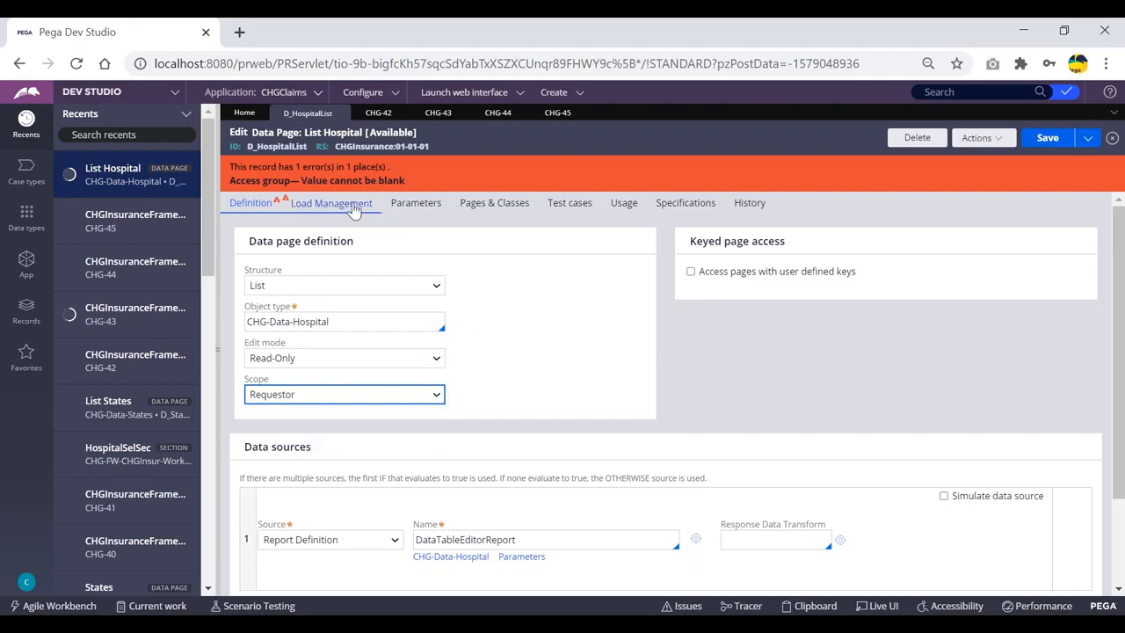
{"action": "left_click", "coordinate": [250, 203]}
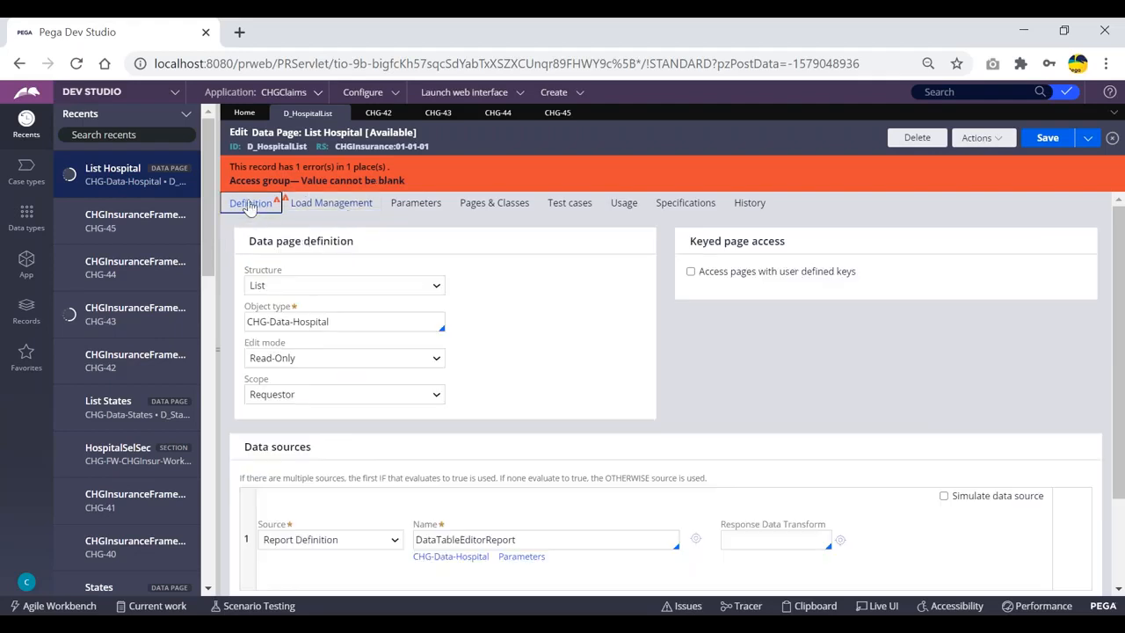
{"action": "left_click", "coordinate": [301, 394]}
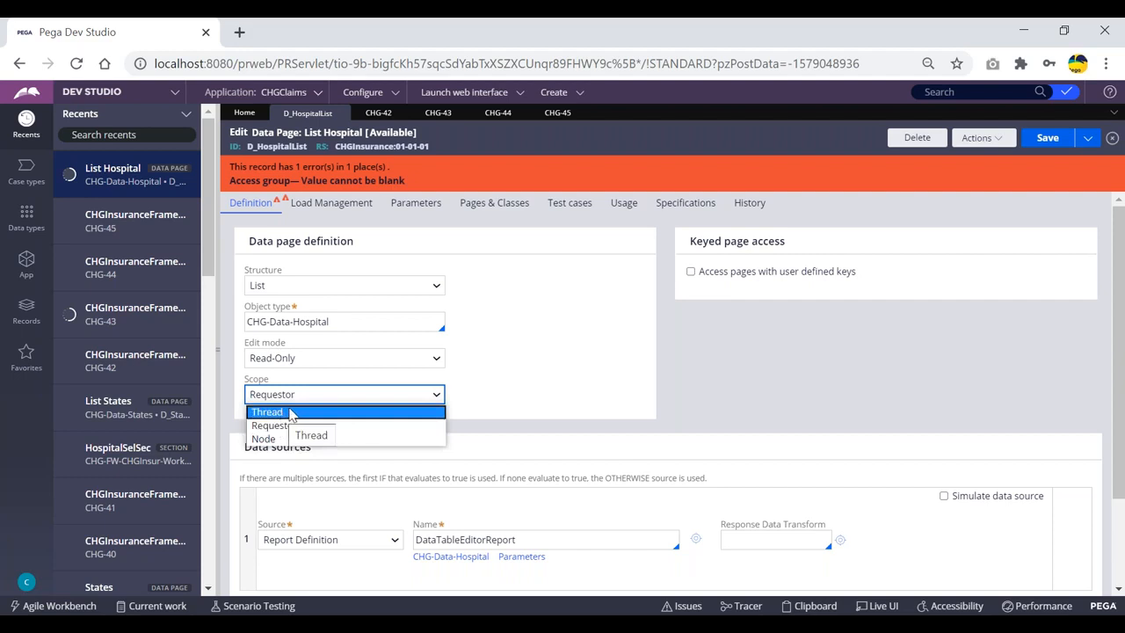
{"action": "left_click", "coordinate": [264, 439]}
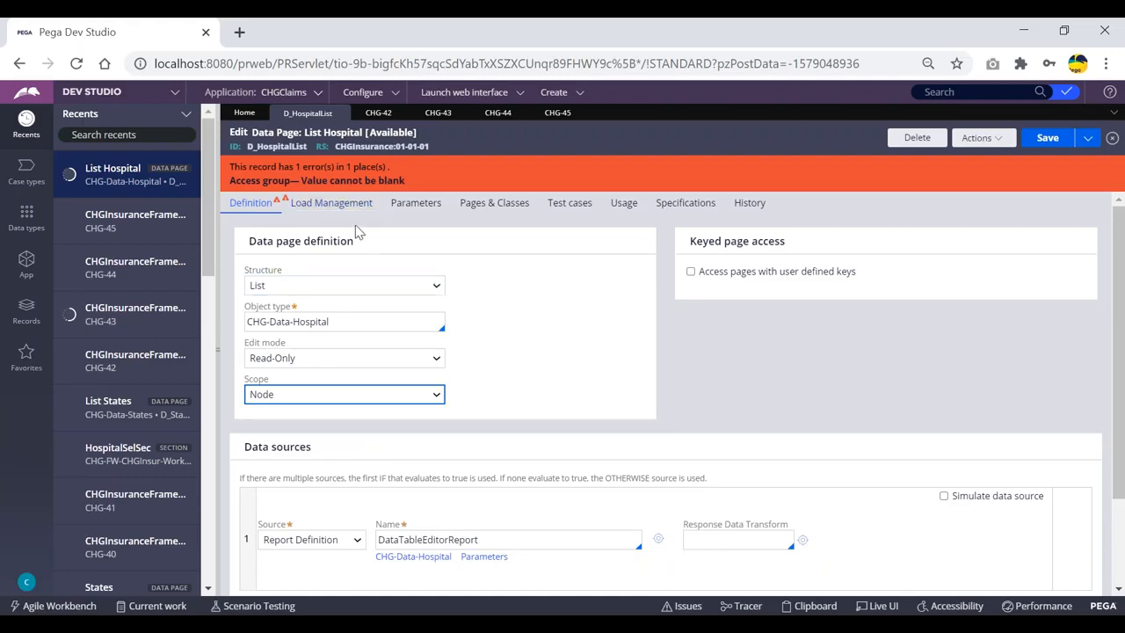
{"action": "left_click", "coordinate": [331, 202]}
{"action": "left_click", "coordinate": [262, 202]}
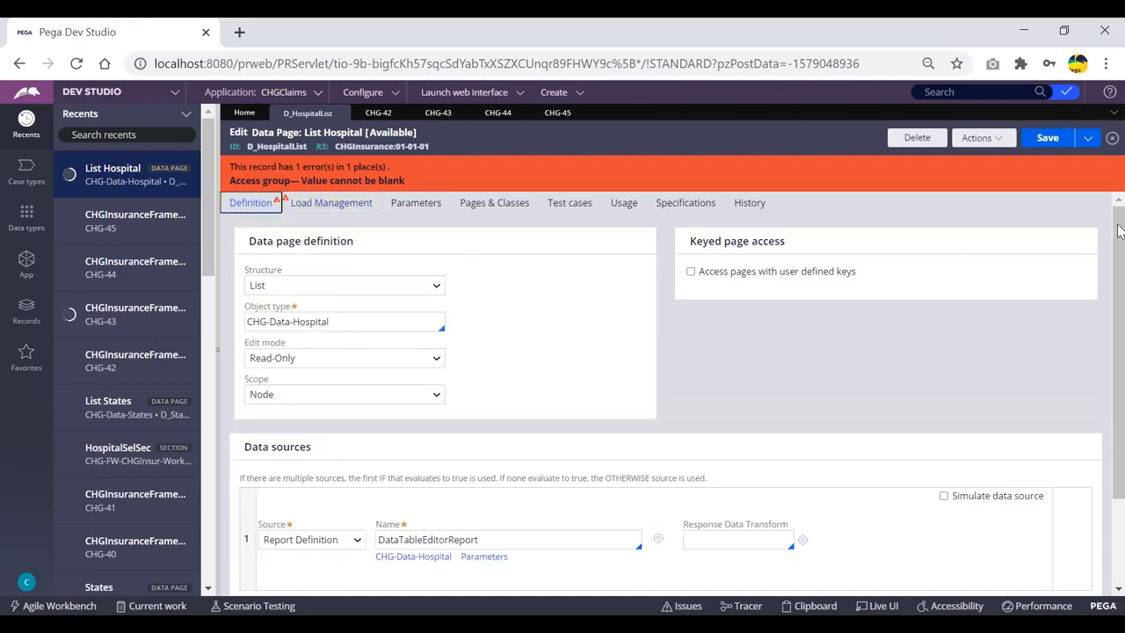
{"action": "left_click", "coordinate": [978, 138]}
{"action": "left_click", "coordinate": [967, 177]}
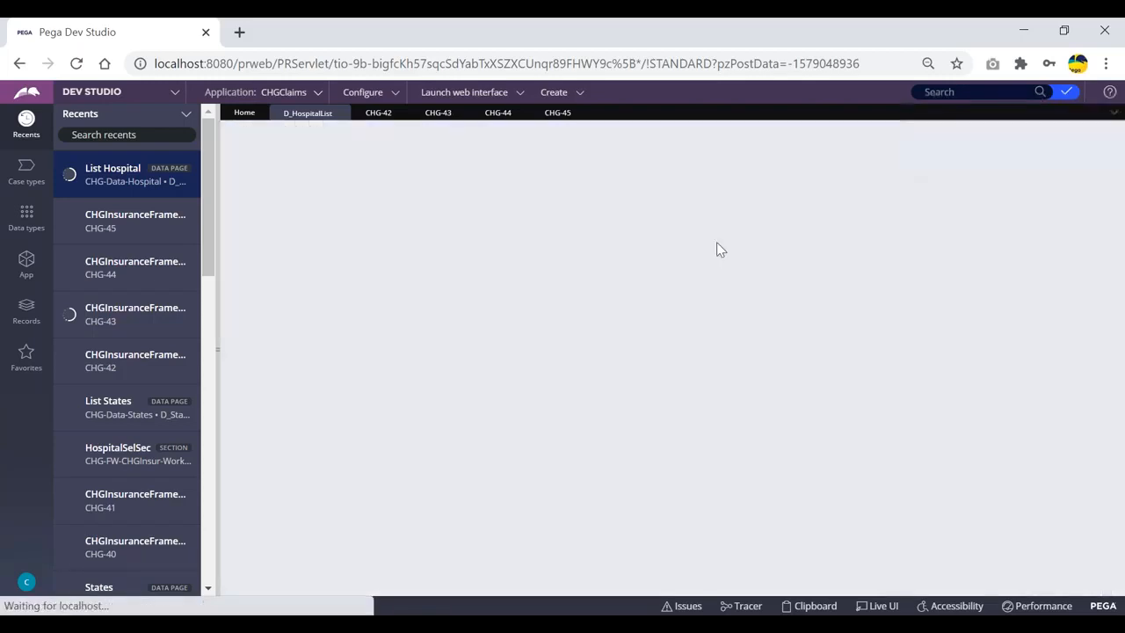
{"action": "scroll", "coordinate": [462, 354], "scroll_direction": "down", "scroll_amount": 1}
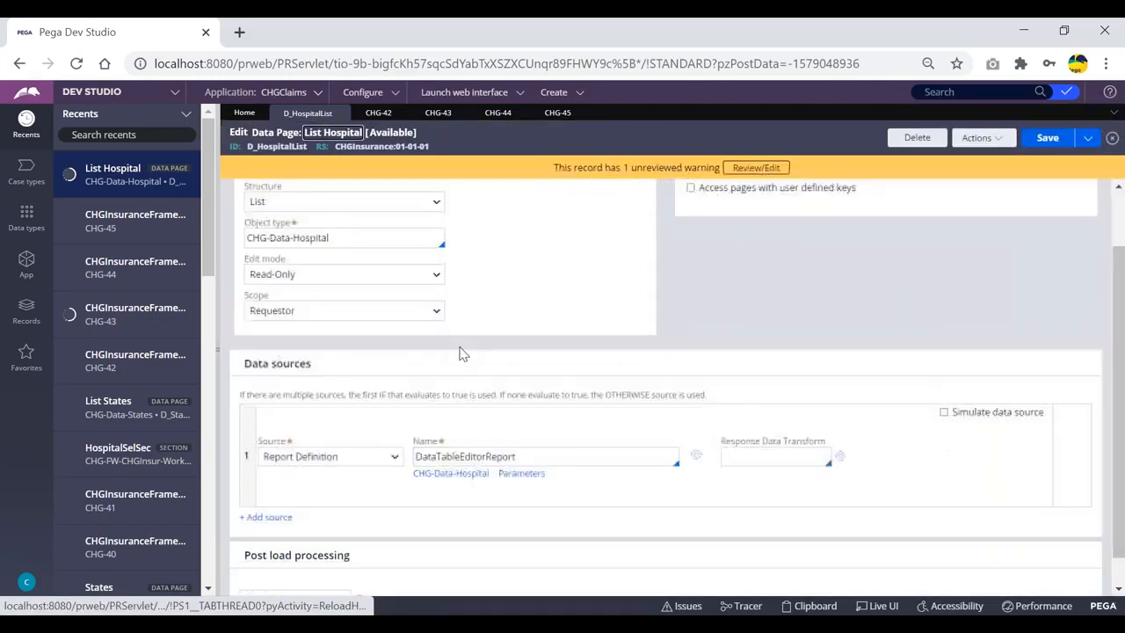
{"action": "scroll", "coordinate": [470, 351], "scroll_direction": "up", "scroll_amount": 1}
{"action": "left_click", "coordinate": [437, 345]}
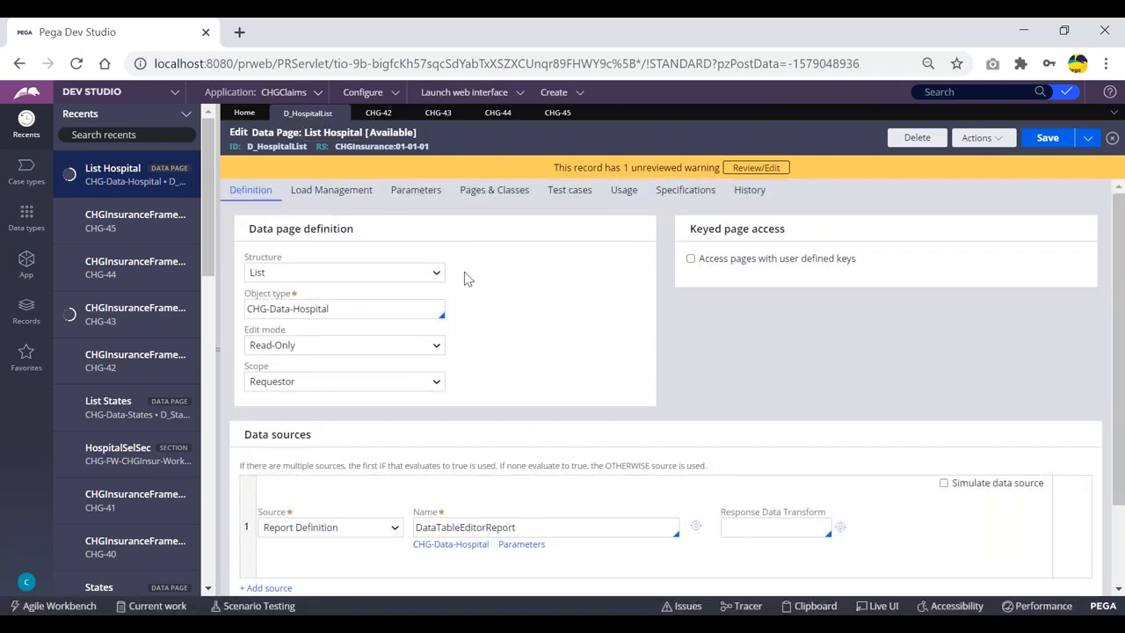
{"action": "scroll", "coordinate": [465, 276], "scroll_direction": "down", "scroll_amount": 1}
{"action": "scroll", "coordinate": [444, 255], "scroll_direction": "down", "scroll_amount": 1}
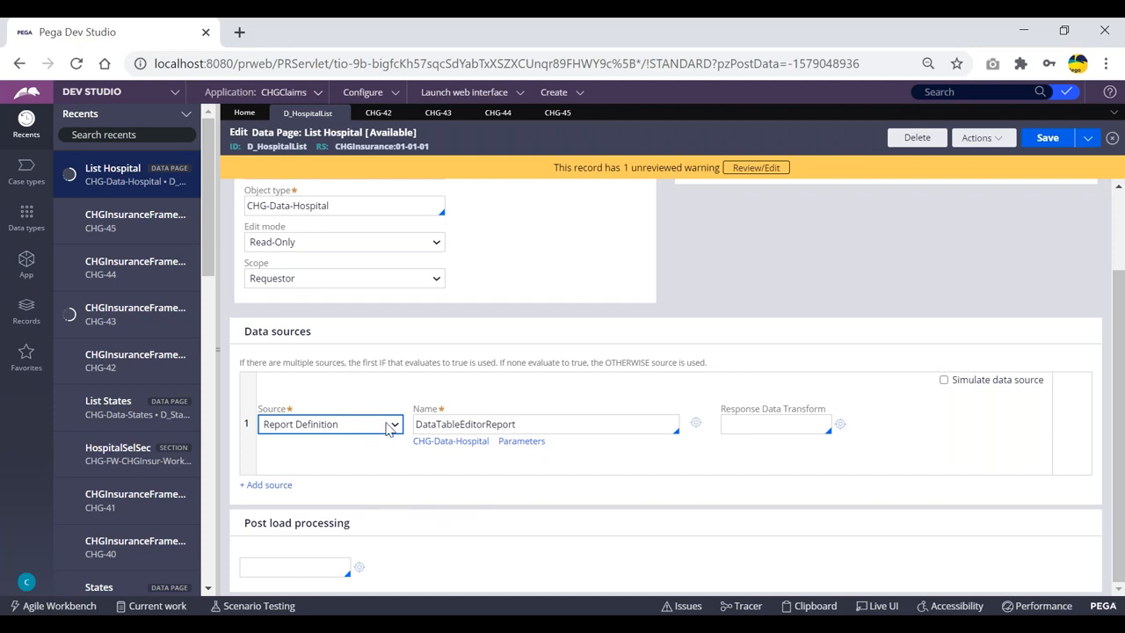
Confirm the Report Definition source and open DataTableEditorReport from its Name field
{"action": "left_click", "coordinate": [448, 401]}
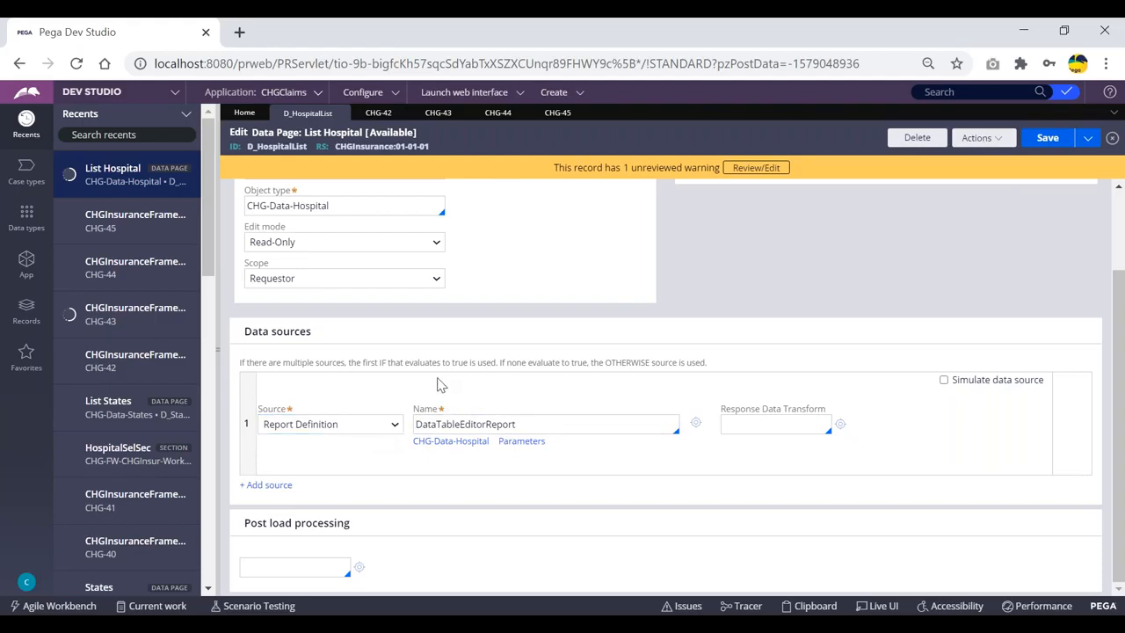
{"action": "left_click", "coordinate": [378, 427]}
{"action": "left_click", "coordinate": [366, 427]}
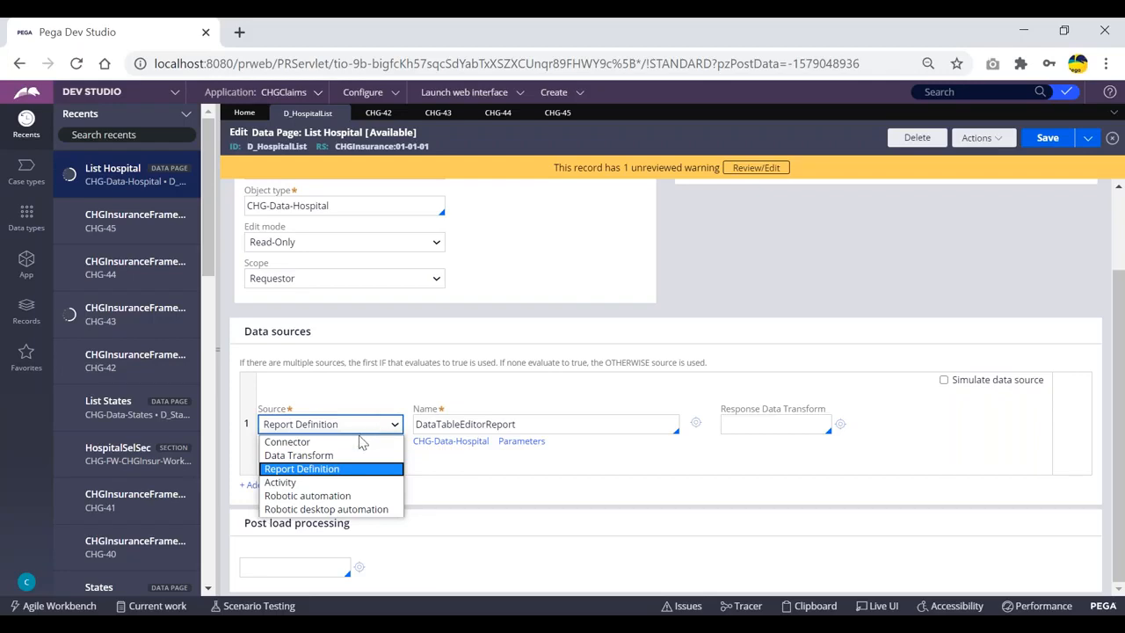
{"action": "left_click", "coordinate": [488, 389]}
{"action": "left_click", "coordinate": [488, 389]}
{"action": "scroll", "coordinate": [331, 365], "scroll_direction": "up", "scroll_amount": 1}
{"action": "scroll", "coordinate": [331, 366], "scroll_direction": "up", "scroll_amount": 2}
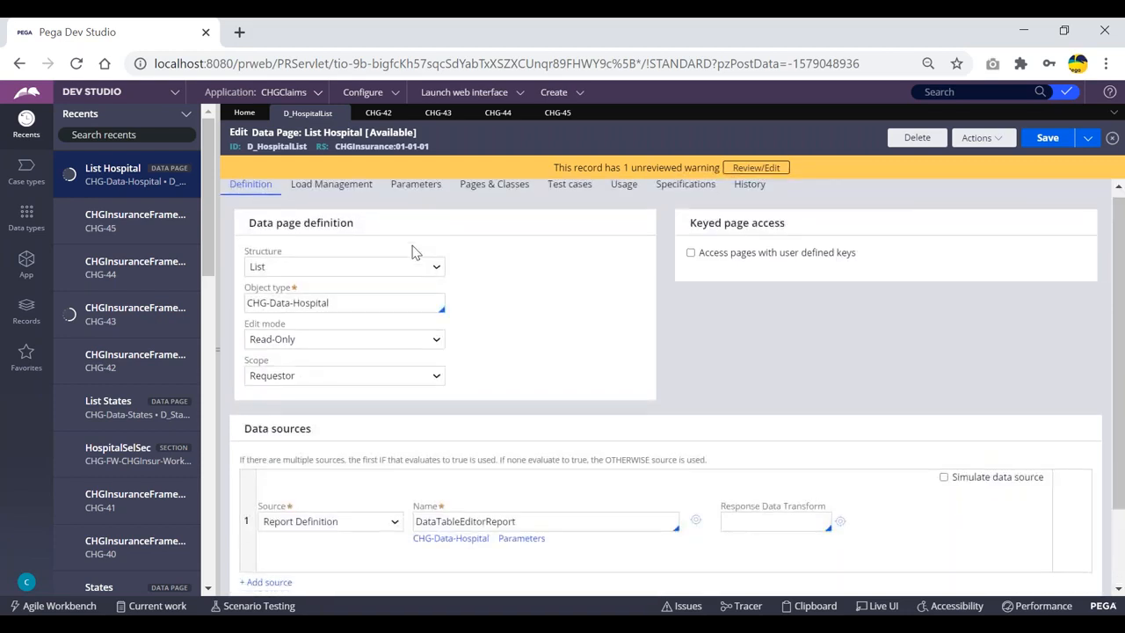
{"action": "scroll", "coordinate": [369, 351], "scroll_direction": "down", "scroll_amount": 2}
{"action": "left_click_drag", "start_coordinate": [536, 426], "coordinate": [415, 425]}
{"action": "left_click", "coordinate": [696, 424]}
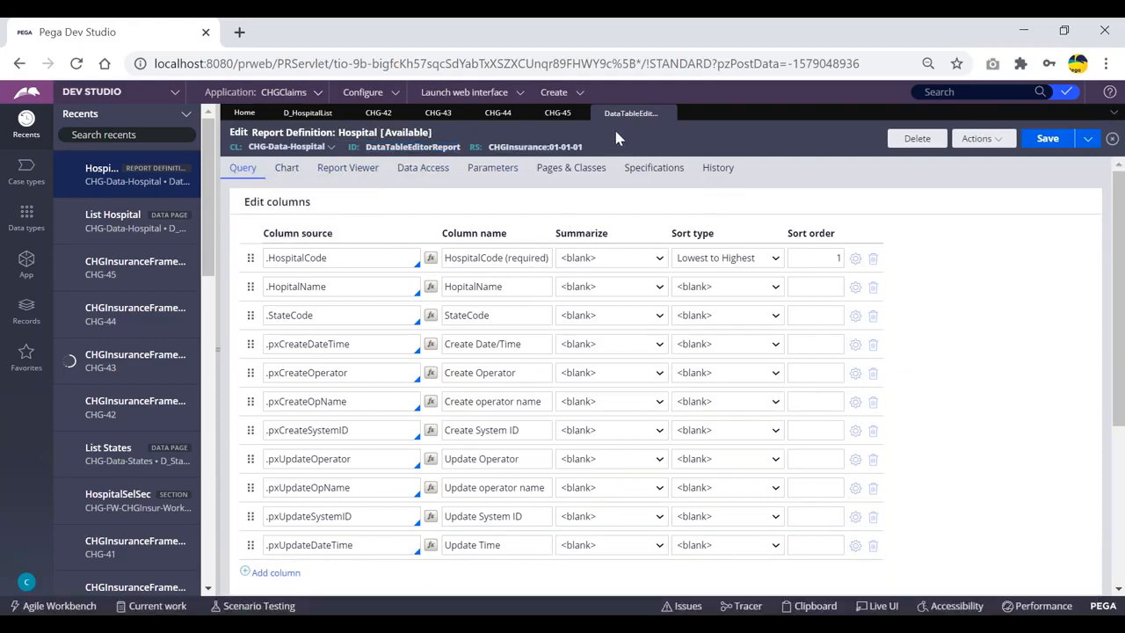
Highlight the DataTableEditorReport ID in the report header, then return to the D_HospitalList tab
{"action": "double_click", "coordinate": [409, 146]}
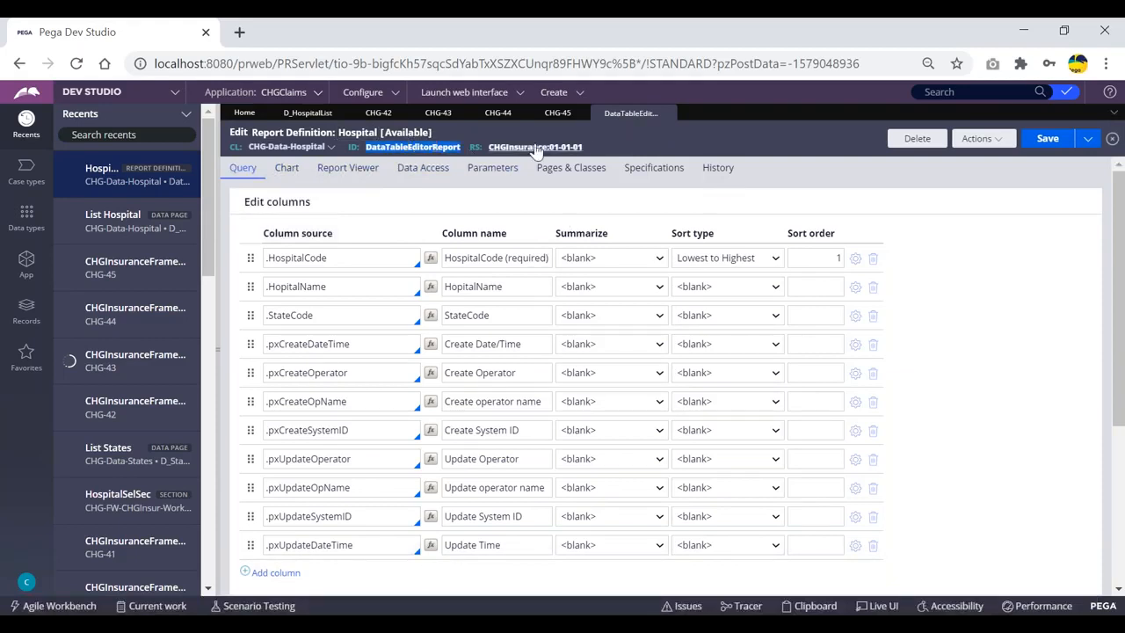
{"action": "left_click", "coordinate": [591, 141]}
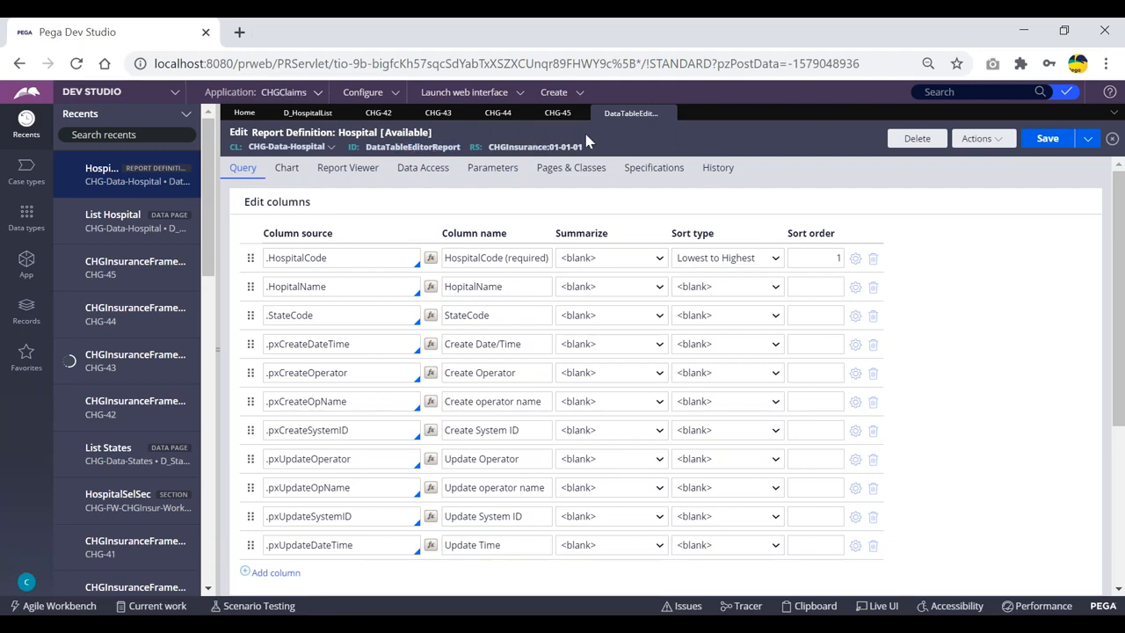
{"action": "double_click", "coordinate": [430, 147]}
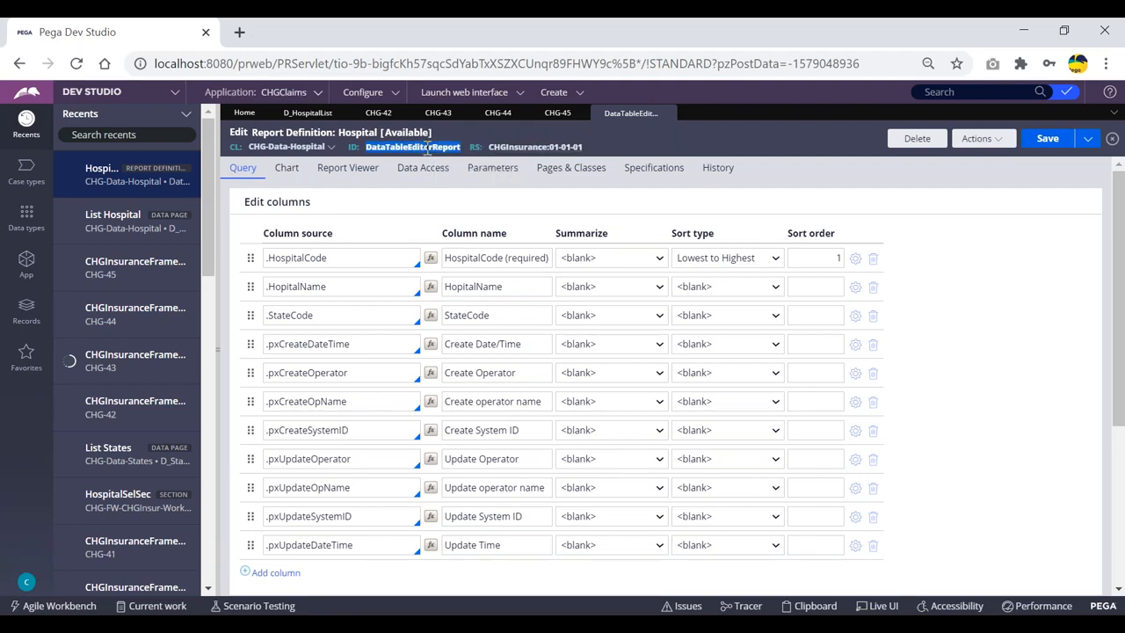
{"action": "left_click", "coordinate": [609, 148]}
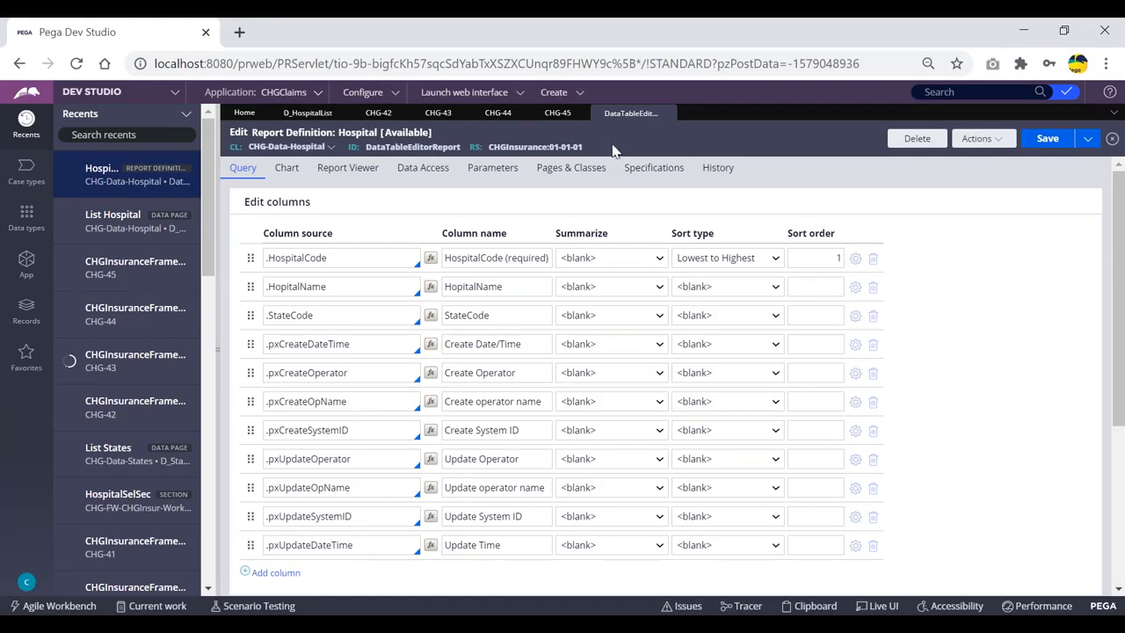
{"action": "double_click", "coordinate": [423, 144]}
{"action": "left_click", "coordinate": [606, 144]}
{"action": "double_click", "coordinate": [410, 148]}
{"action": "left_click", "coordinate": [307, 113]}
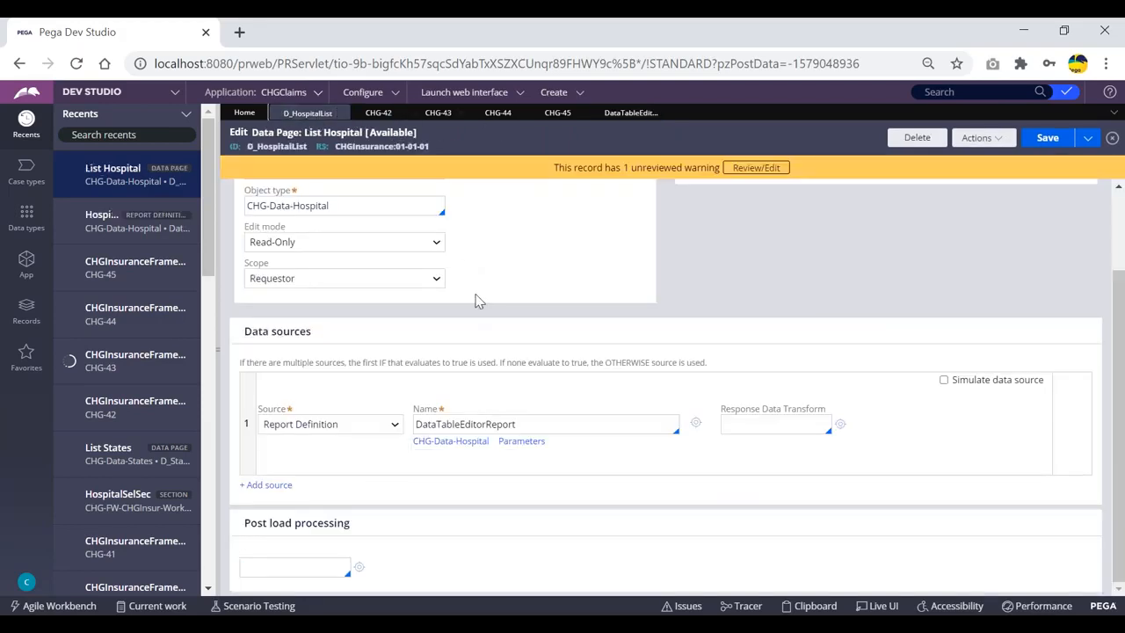
{"action": "double_click", "coordinate": [525, 422]}
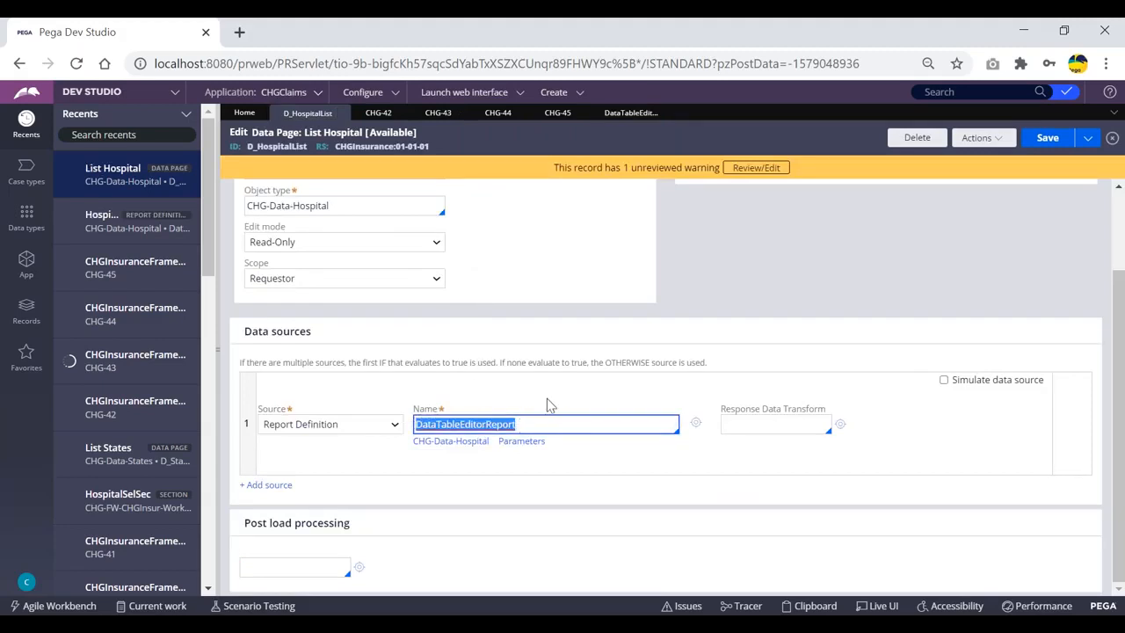
{"action": "left_click", "coordinate": [555, 402]}
{"action": "left_click_drag", "start_coordinate": [338, 340], "coordinate": [252, 334]}
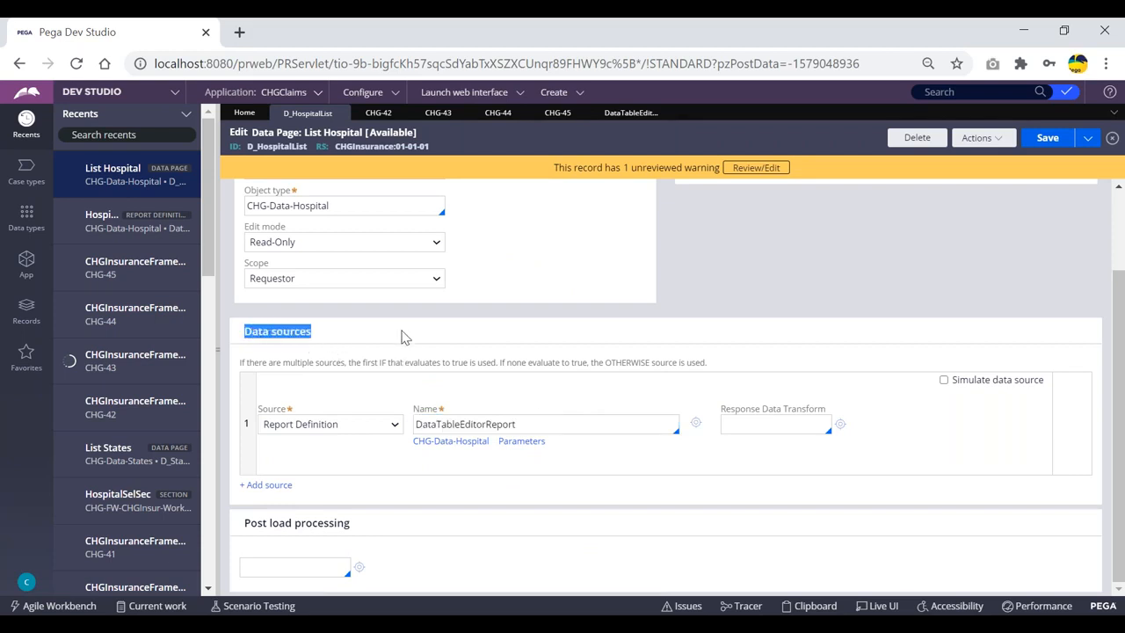
{"action": "left_click", "coordinate": [438, 429]}
{"action": "double_click", "coordinate": [536, 423]}
{"action": "left_click", "coordinate": [536, 423]}
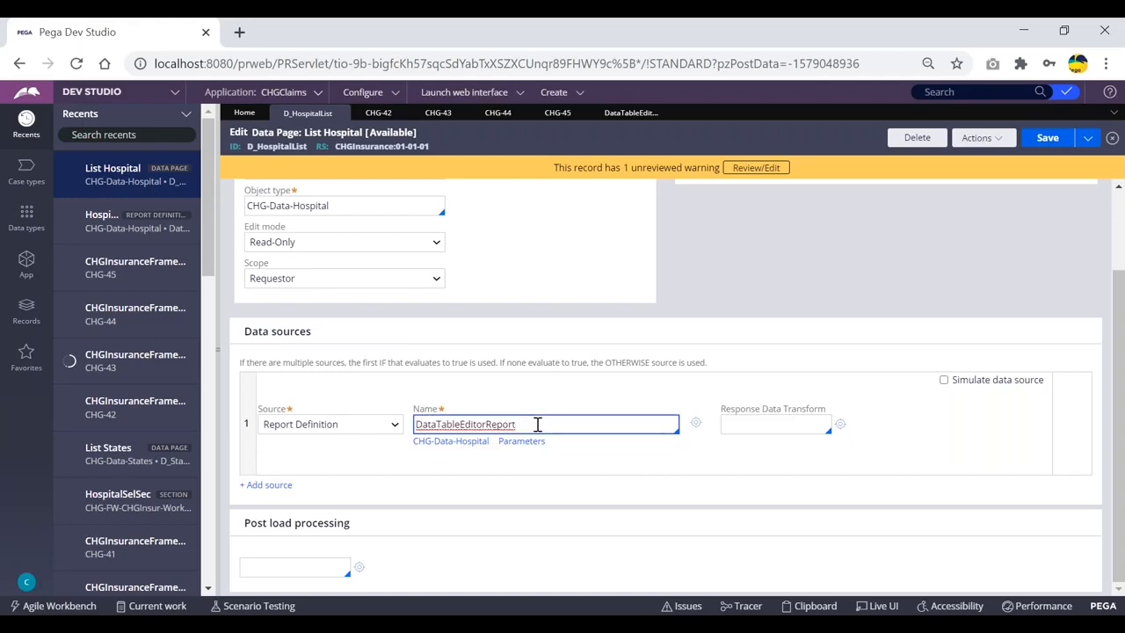
{"action": "left_click_drag", "start_coordinate": [527, 425], "coordinate": [413, 426]}
{"action": "left_click", "coordinate": [535, 426]}
{"action": "left_click", "coordinate": [569, 453]}
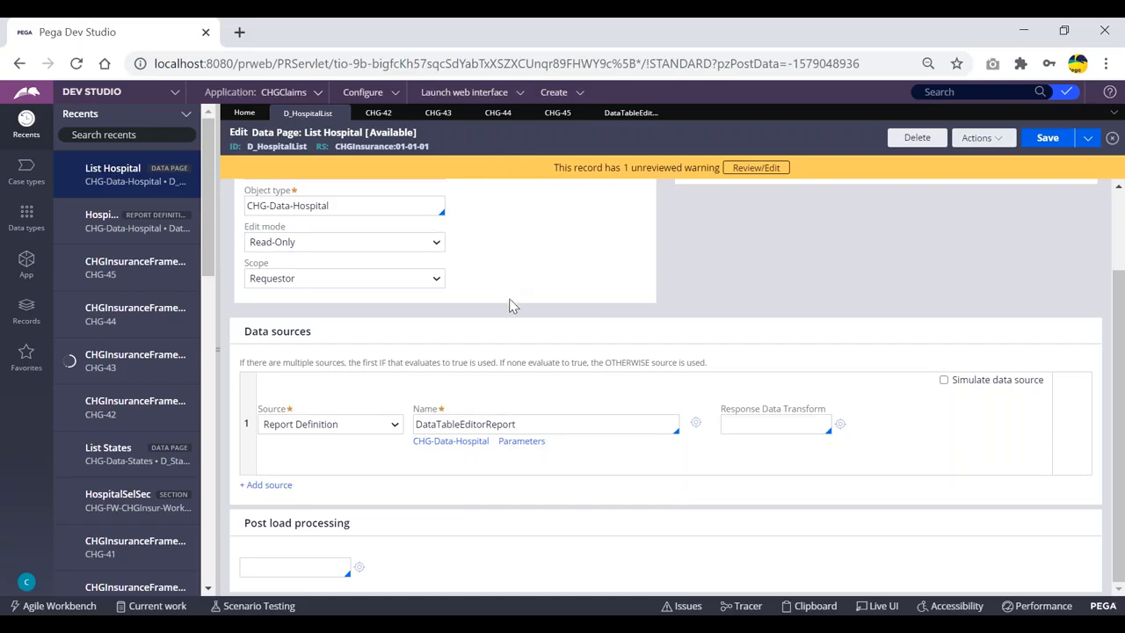
{"action": "left_click_drag", "start_coordinate": [530, 424], "coordinate": [415, 424]}
{"action": "left_click", "coordinate": [522, 423]}
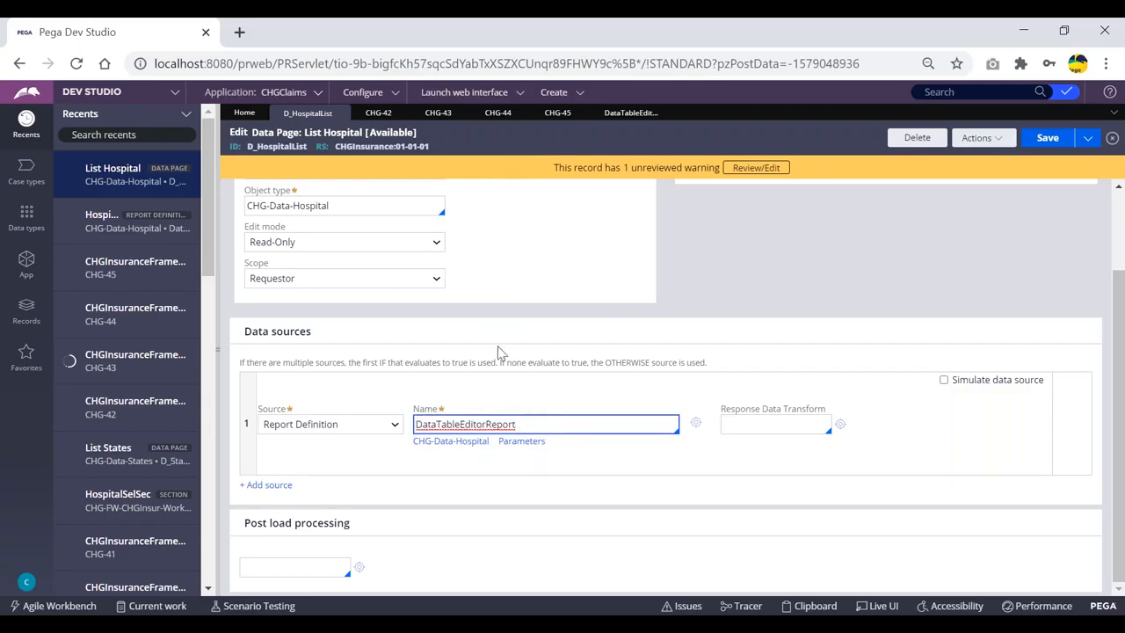
{"action": "scroll", "coordinate": [466, 228], "scroll_direction": "up", "scroll_amount": 2}
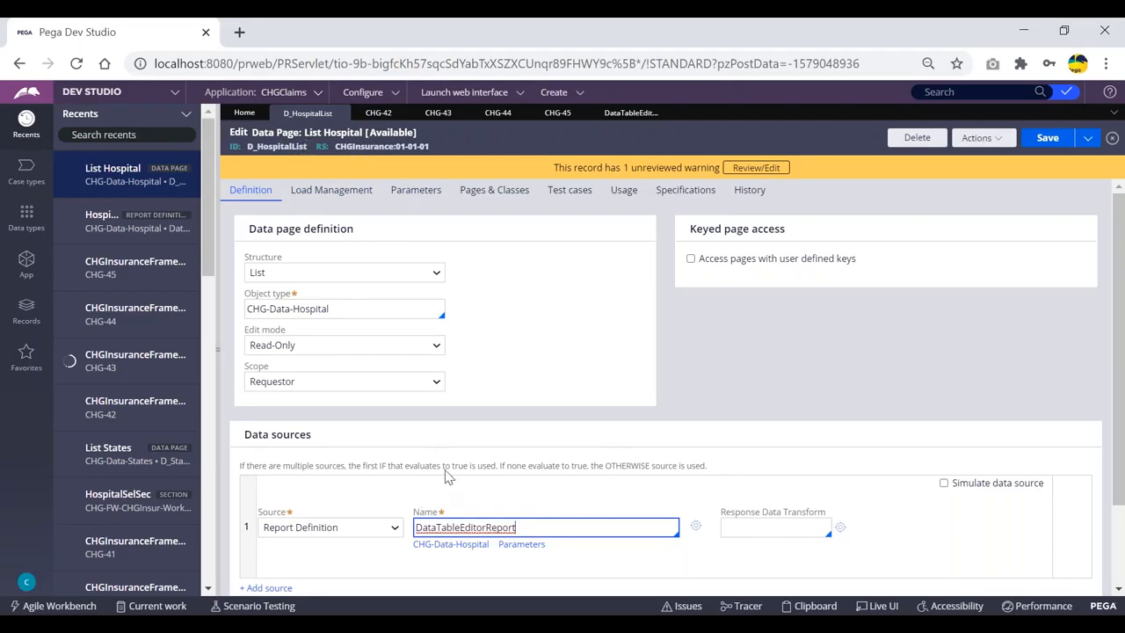
Highlight the D_HospitalList ID and DataTableEditorReport name, then expand the Source type dropdown
{"action": "double_click", "coordinate": [272, 146]}
{"action": "left_click", "coordinate": [533, 527]}
{"action": "left_click_drag", "start_coordinate": [493, 524], "coordinate": [418, 526]}
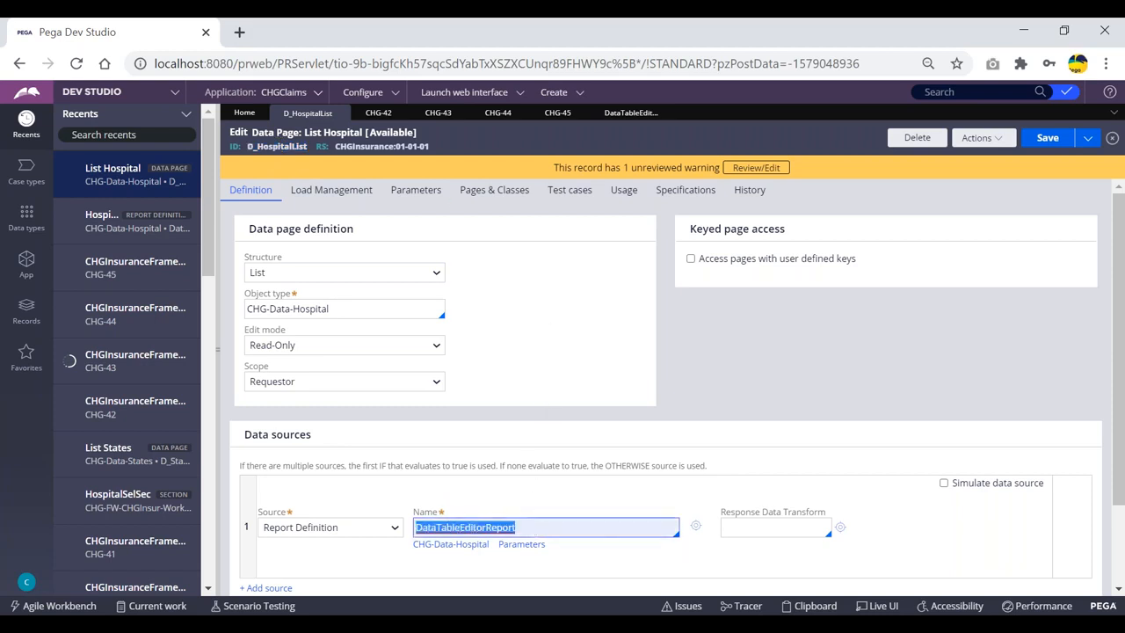
{"action": "left_click", "coordinate": [536, 529]}
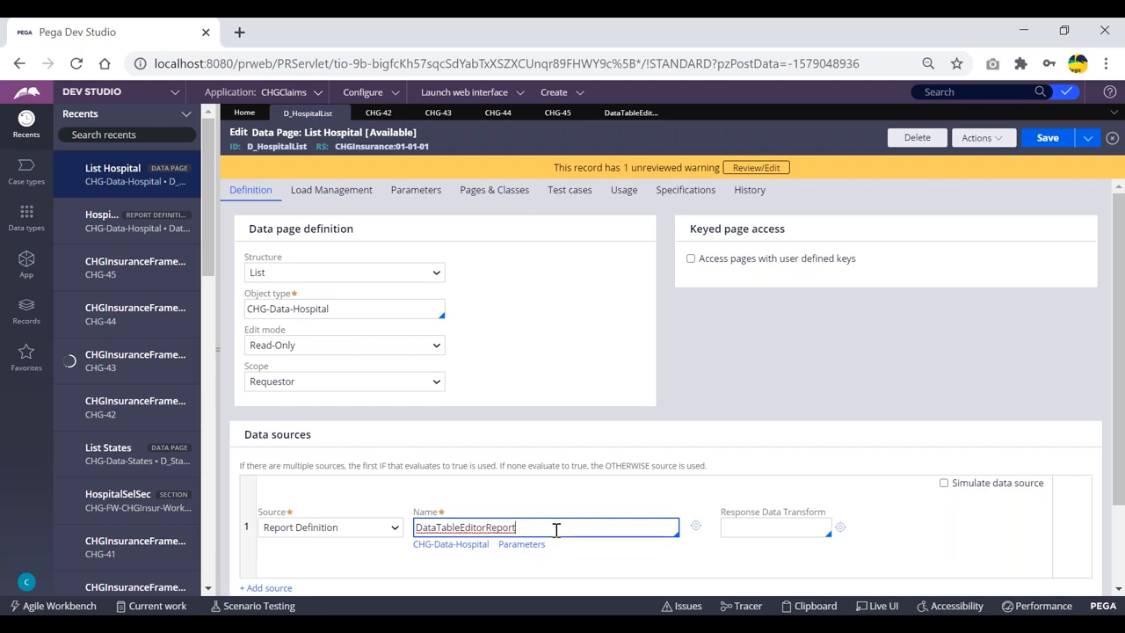
{"action": "left_click", "coordinate": [518, 327]}
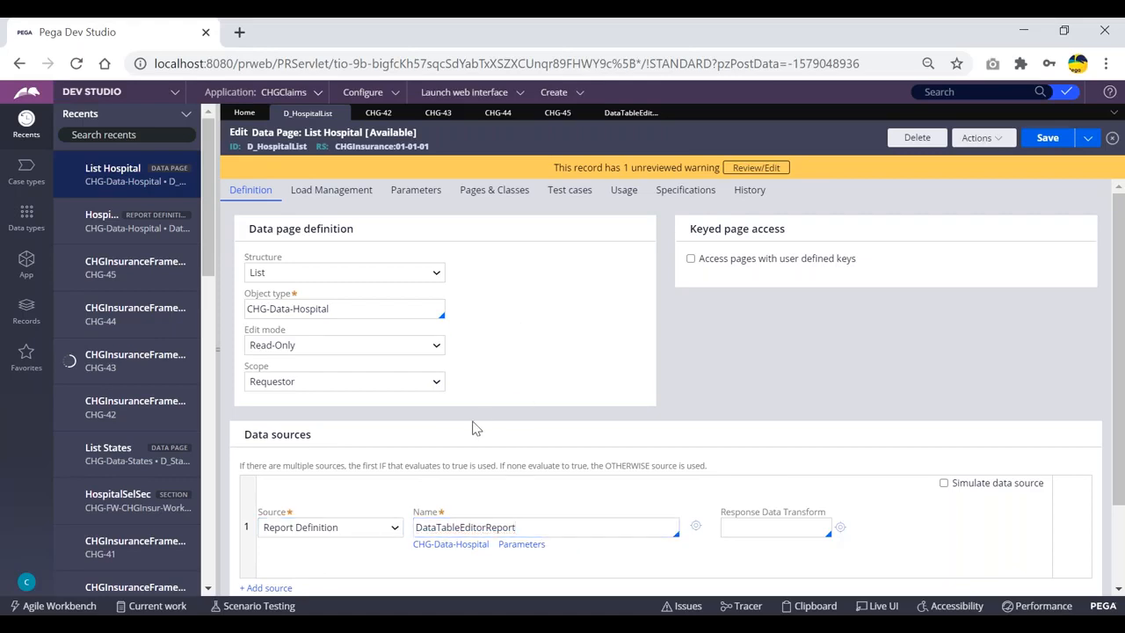
{"action": "scroll", "coordinate": [380, 421], "scroll_direction": "down", "scroll_amount": 1}
{"action": "left_click", "coordinate": [380, 425]}
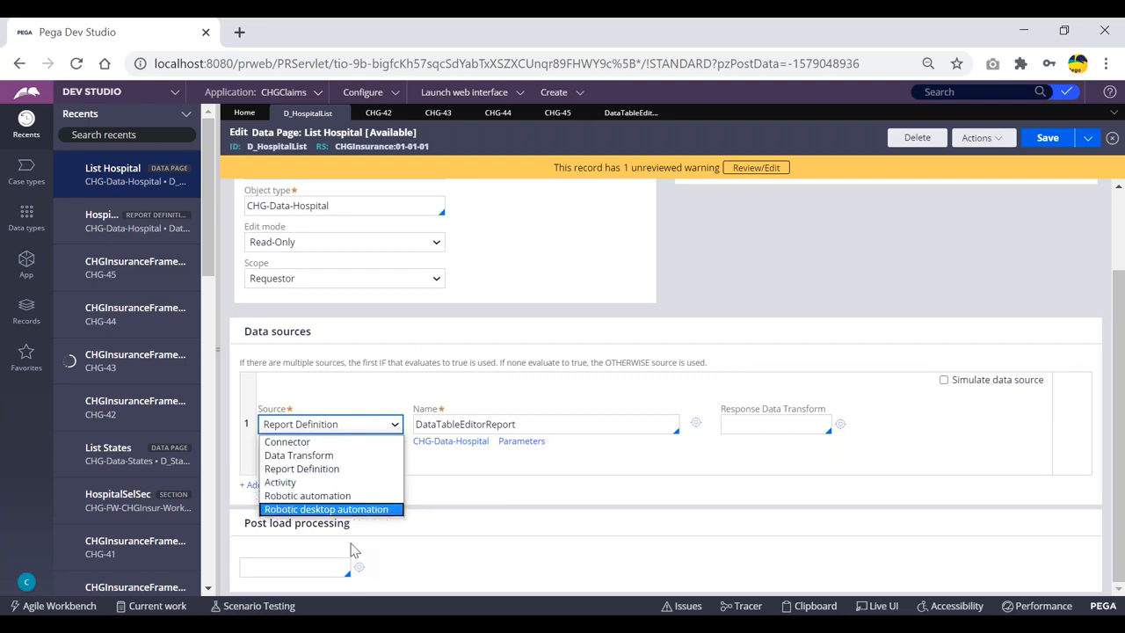
Switch the data source to Activity, then set it back to Report Definition
{"action": "left_click", "coordinate": [280, 482]}
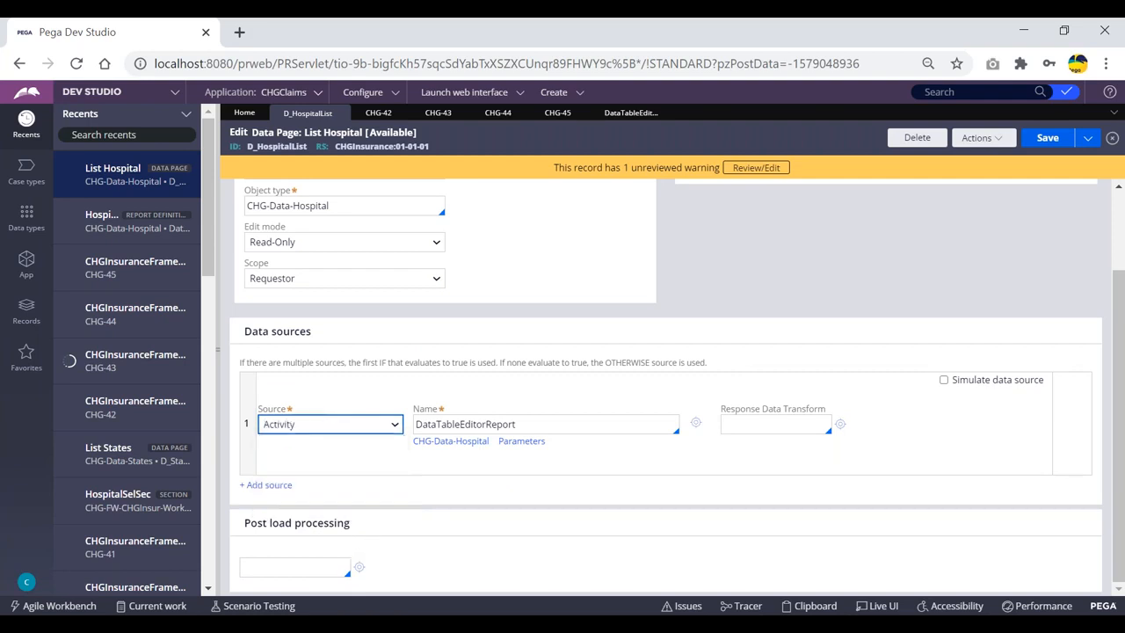
{"action": "left_click", "coordinate": [378, 453]}
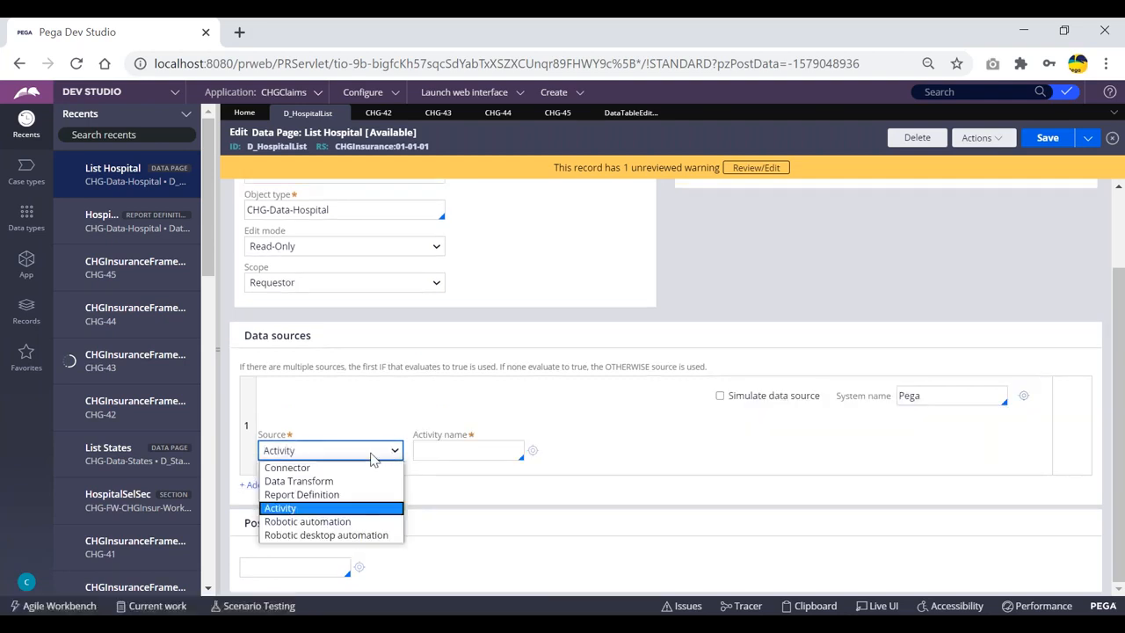
{"action": "left_click", "coordinate": [309, 493]}
Look over the D_HospitalList ID and data source settings, then reload the record to discard changes
{"action": "scroll", "coordinate": [332, 246], "scroll_direction": "up", "scroll_amount": 3}
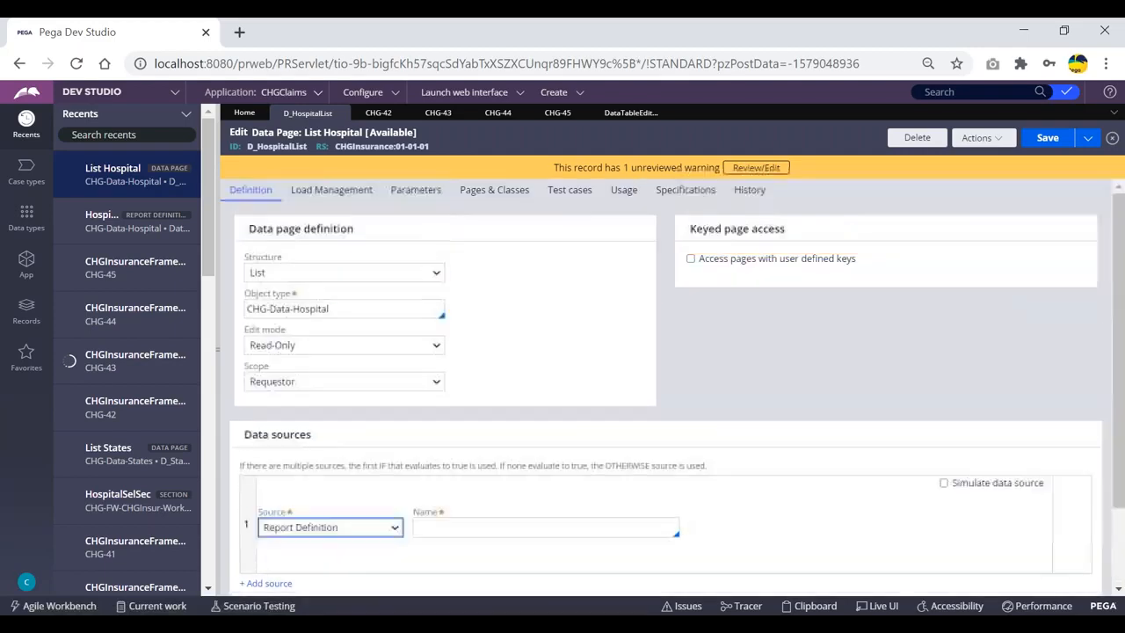
{"action": "double_click", "coordinate": [277, 146]}
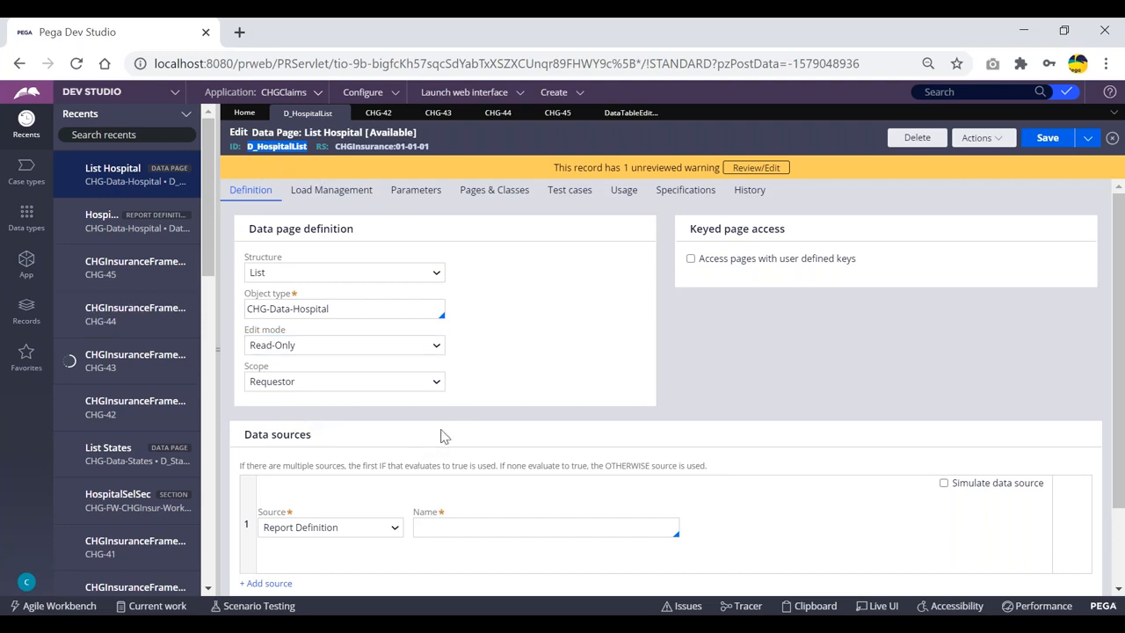
{"action": "left_click", "coordinate": [294, 157]}
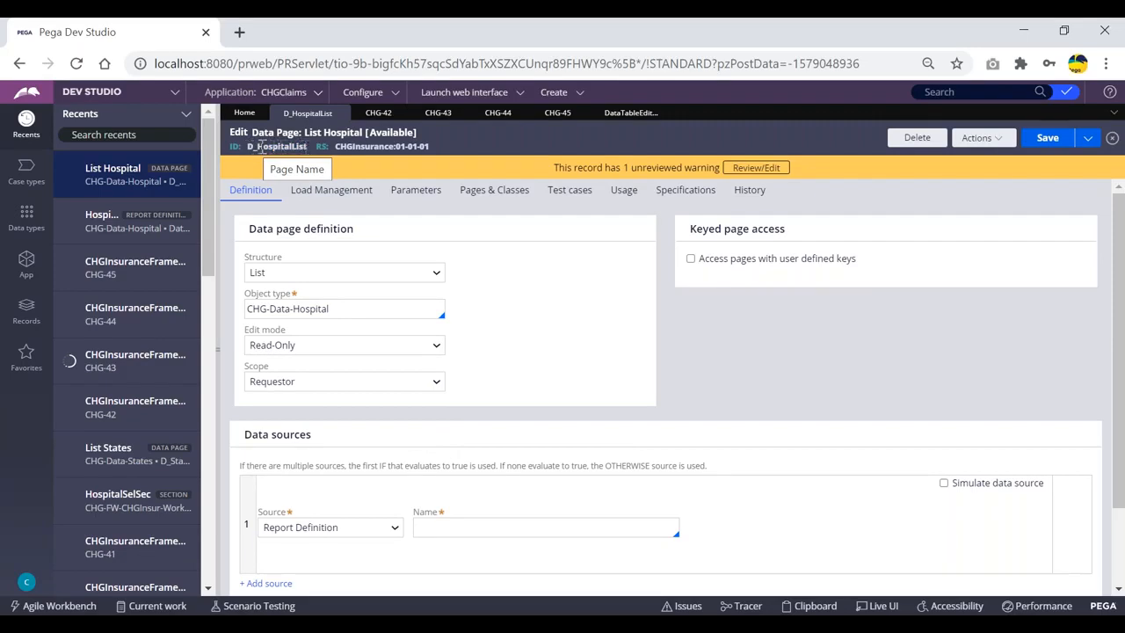
{"action": "left_click", "coordinate": [309, 346]}
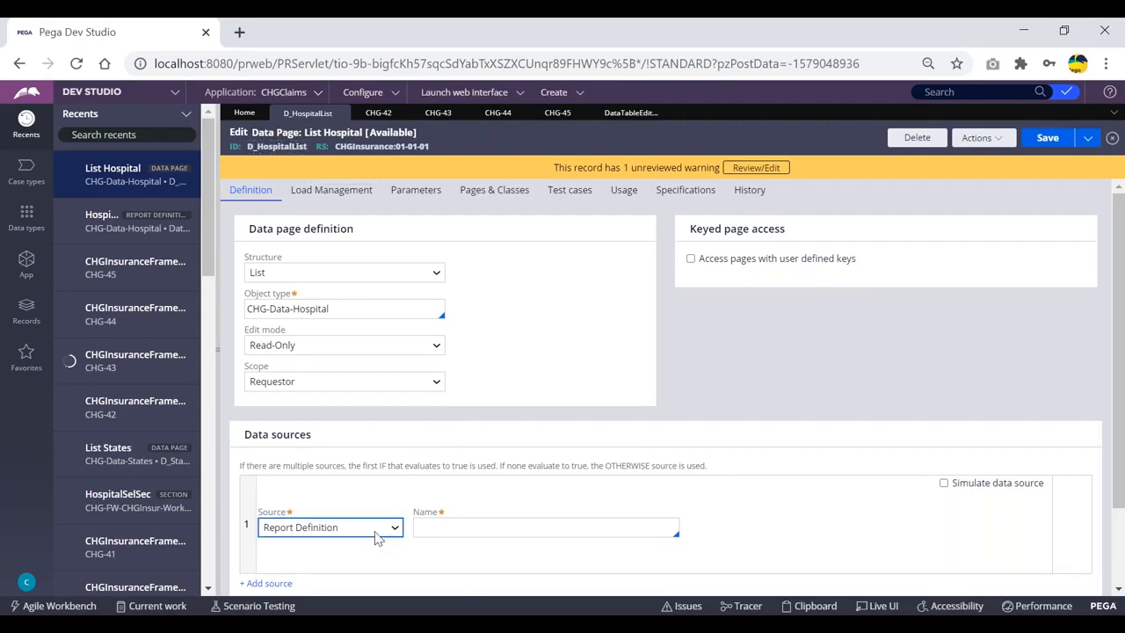
{"action": "left_click_drag", "start_coordinate": [247, 434], "coordinate": [721, 534]}
{"action": "left_click", "coordinate": [727, 535]}
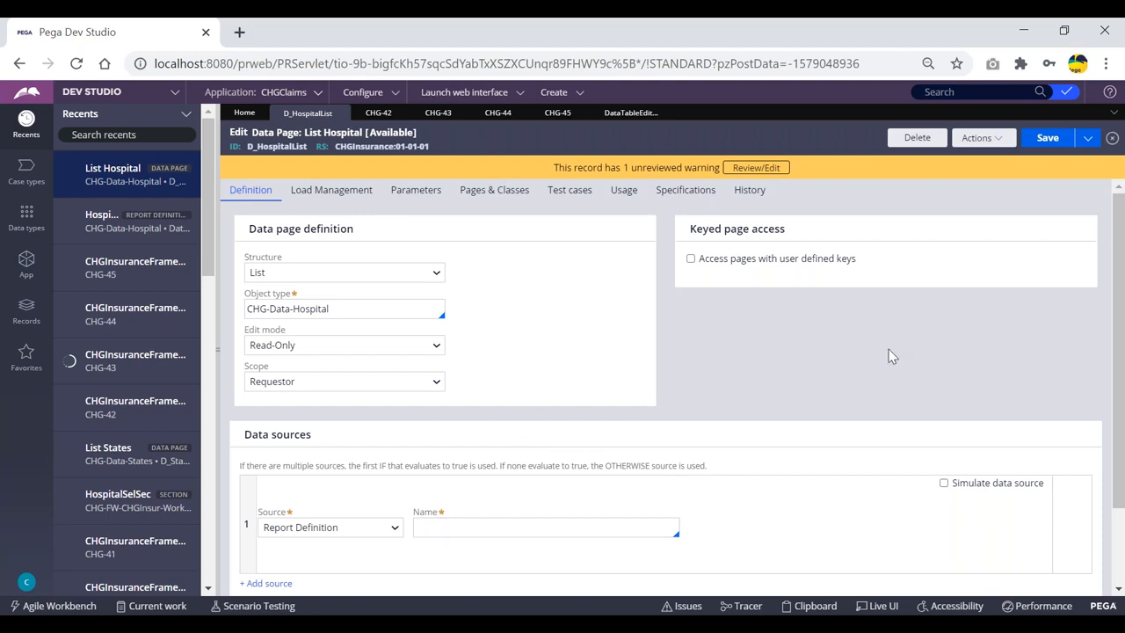
{"action": "left_click", "coordinate": [978, 137]}
{"action": "left_click", "coordinate": [966, 176]}
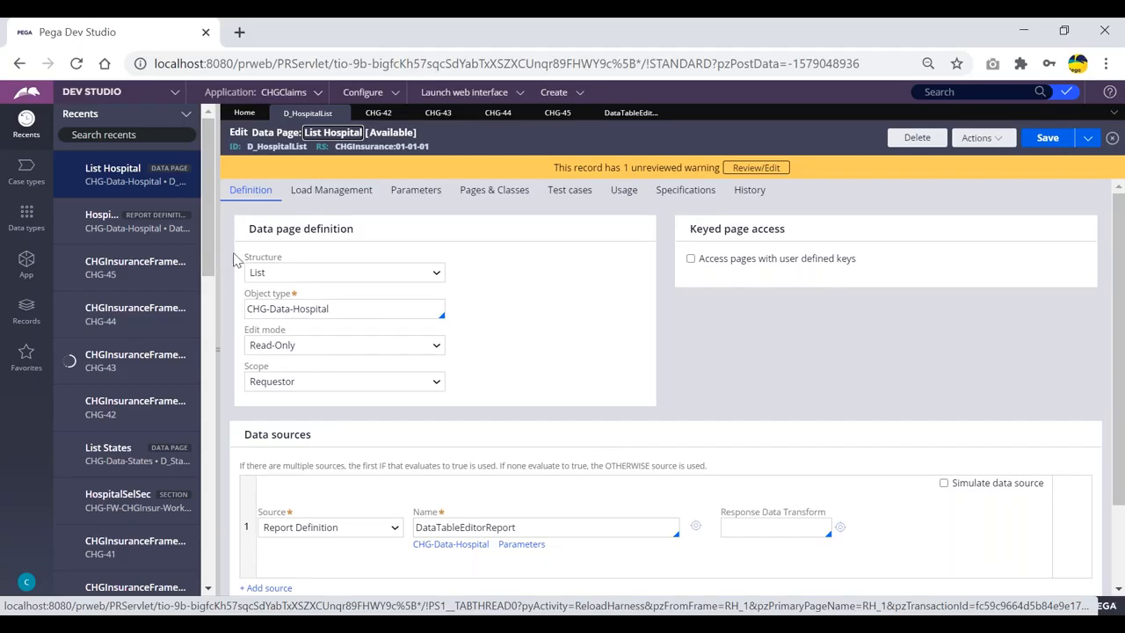
Collapse the Recents panel so the D_HospitalList form, sourced from DataTableEditorReport, fills the workspace
{"action": "left_click_drag", "start_coordinate": [160, 216], "coordinate": [58, 230]}
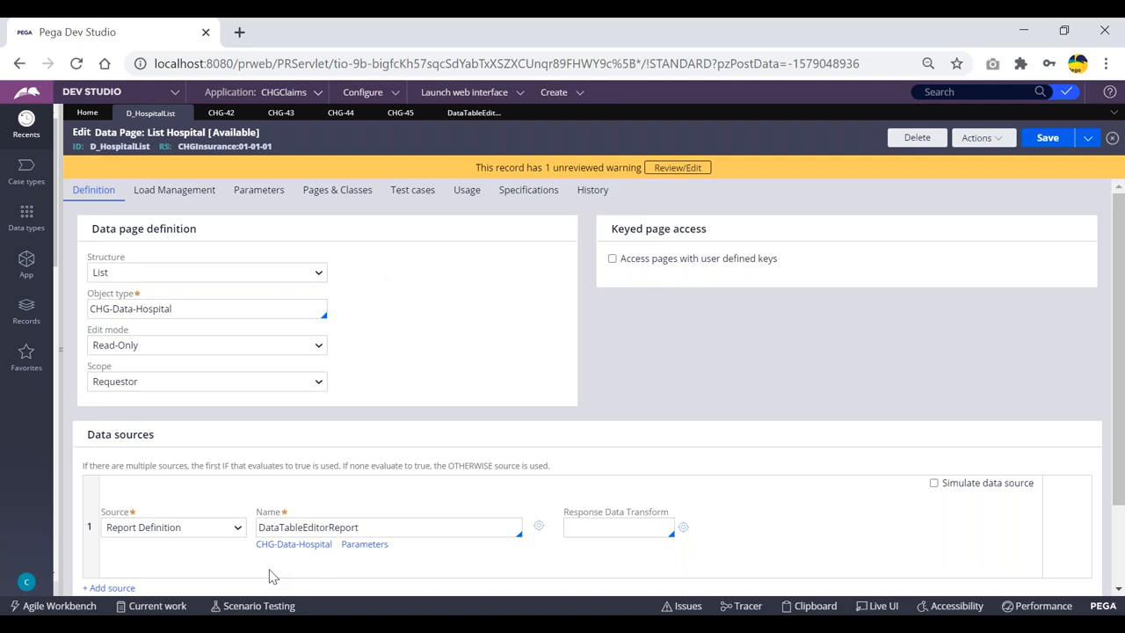
{"action": "scroll", "coordinate": [175, 483], "scroll_direction": "down", "scroll_amount": 2}
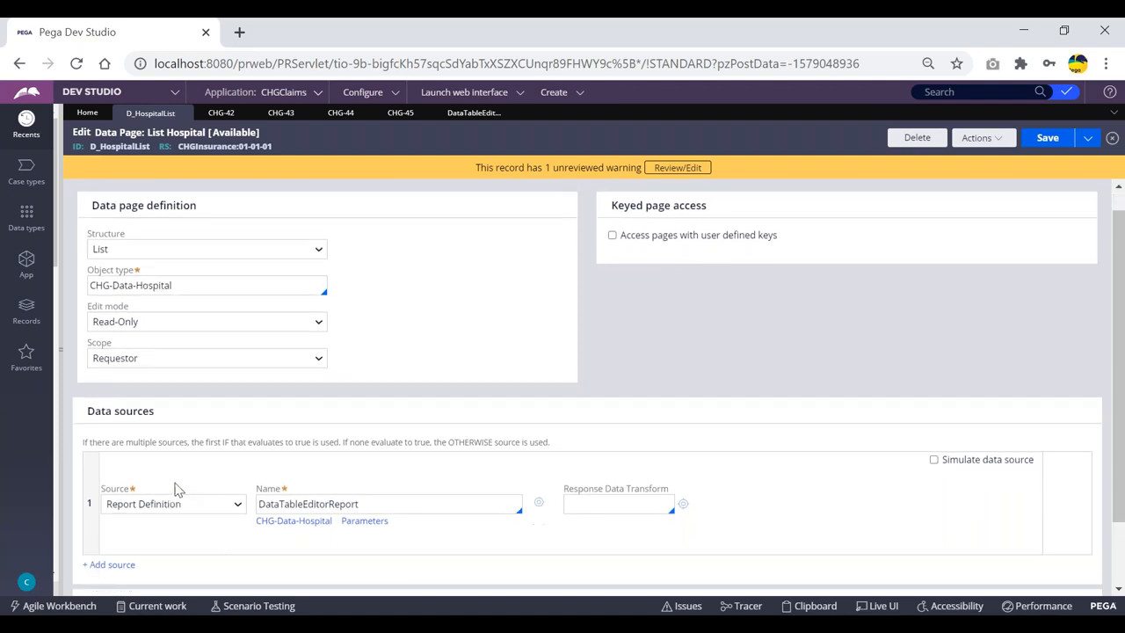
{"action": "scroll", "coordinate": [178, 465], "scroll_direction": "up", "scroll_amount": 2}
{"action": "scroll", "coordinate": [186, 451], "scroll_direction": "down", "scroll_amount": 1}
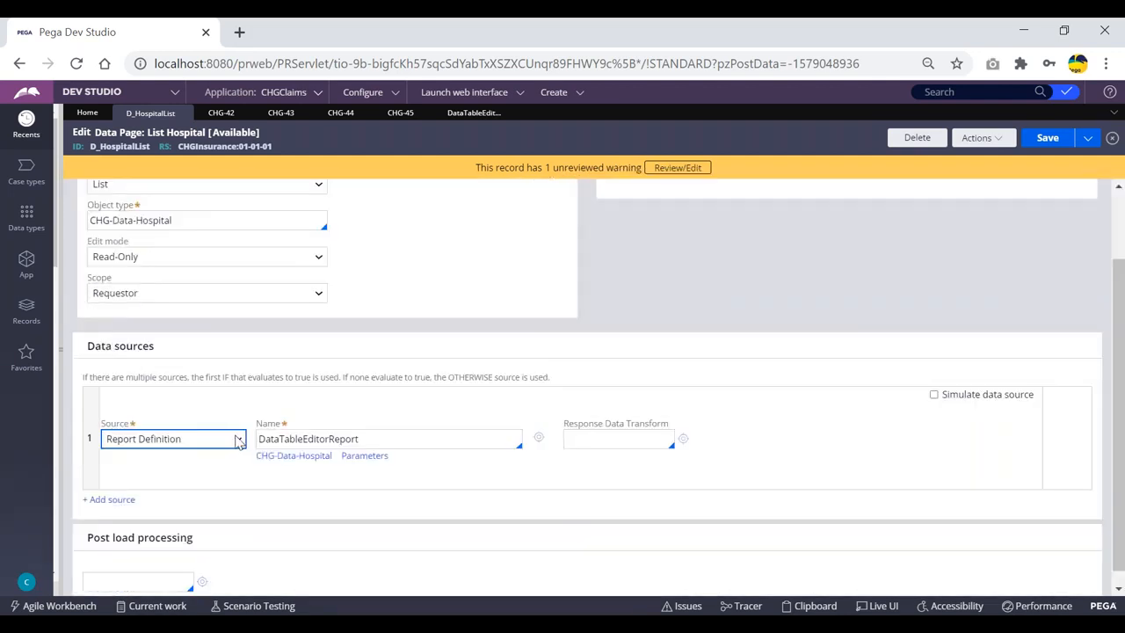
Keep Report Definition as the source and display the Edit mode options Read-Only, Editable, Savable
{"action": "left_click", "coordinate": [238, 440]}
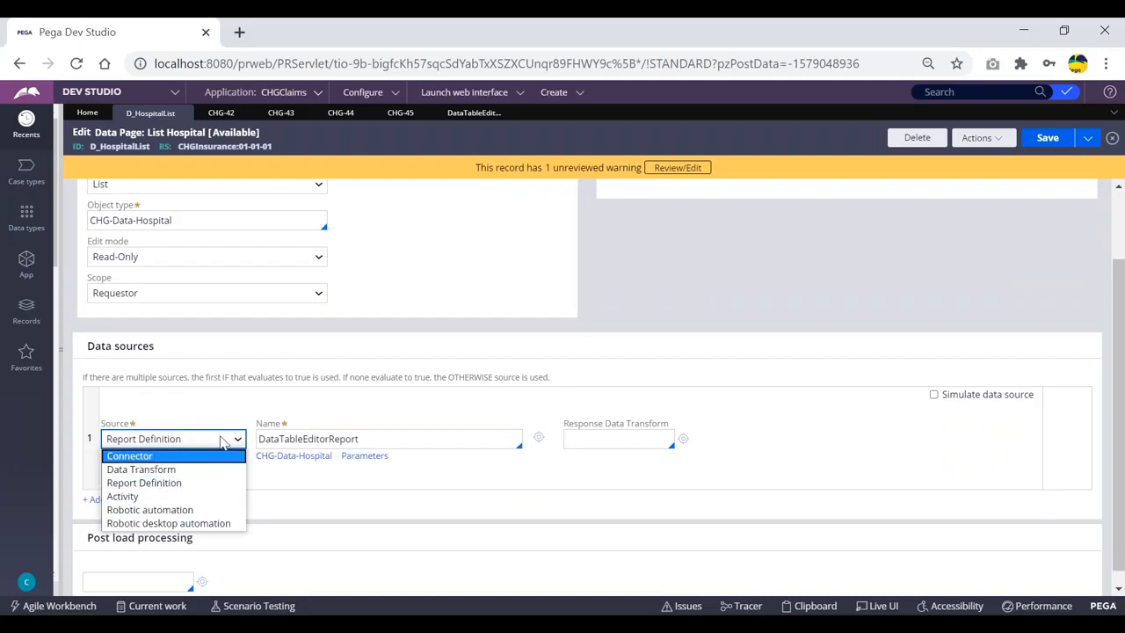
{"action": "left_click", "coordinate": [224, 442]}
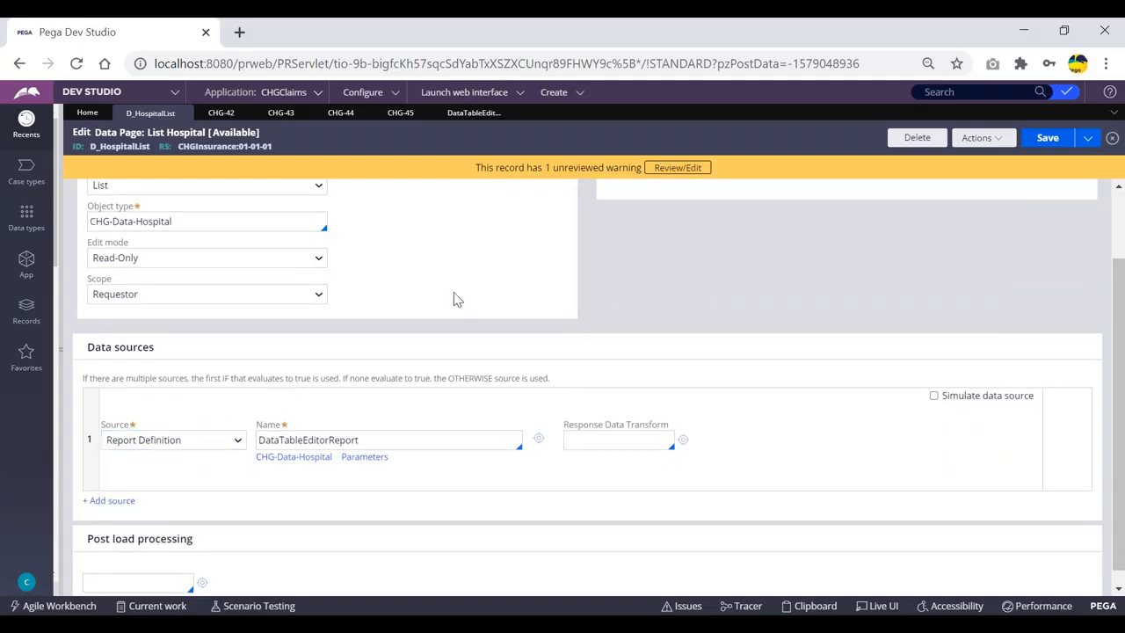
{"action": "scroll", "coordinate": [454, 300], "scroll_direction": "up", "scroll_amount": 1}
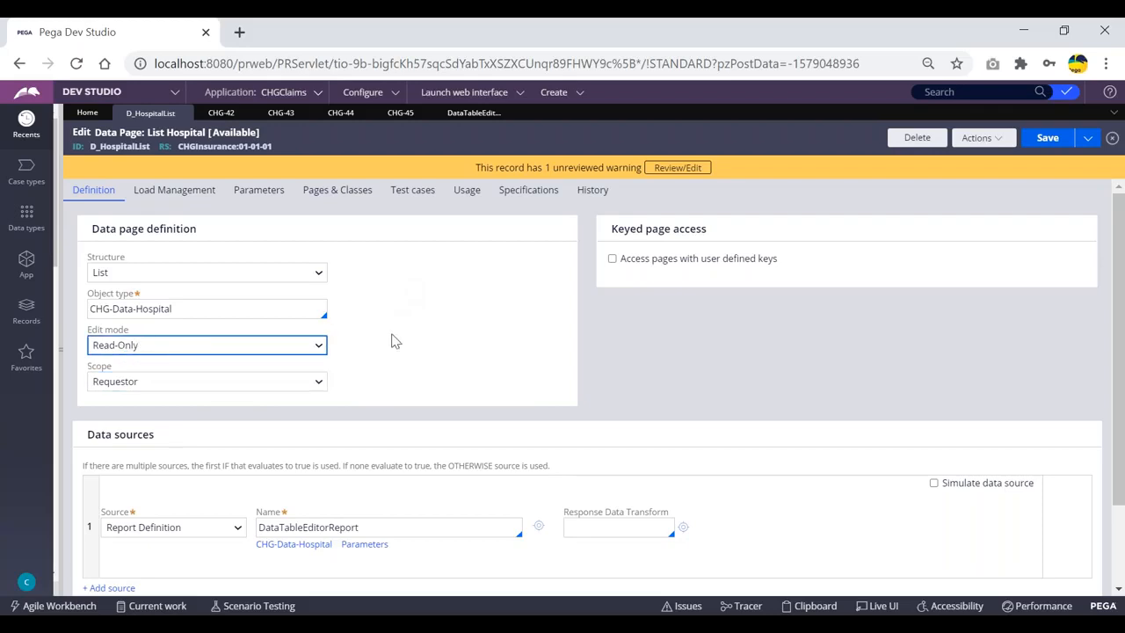
{"action": "left_click", "coordinate": [269, 350]}
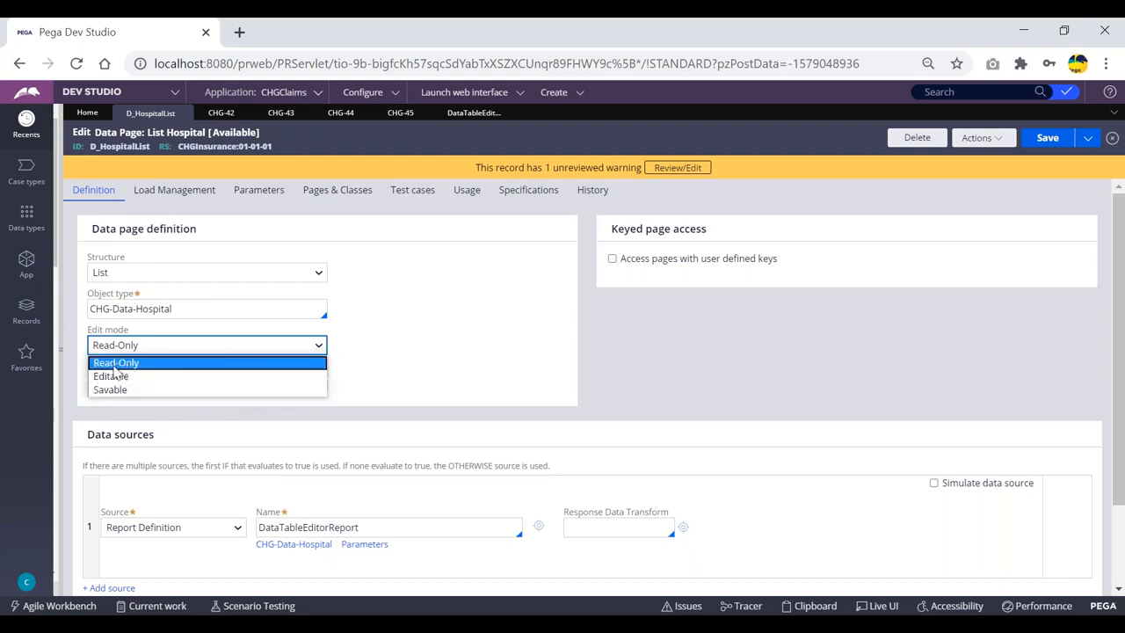
{"action": "left_click", "coordinate": [398, 315]}
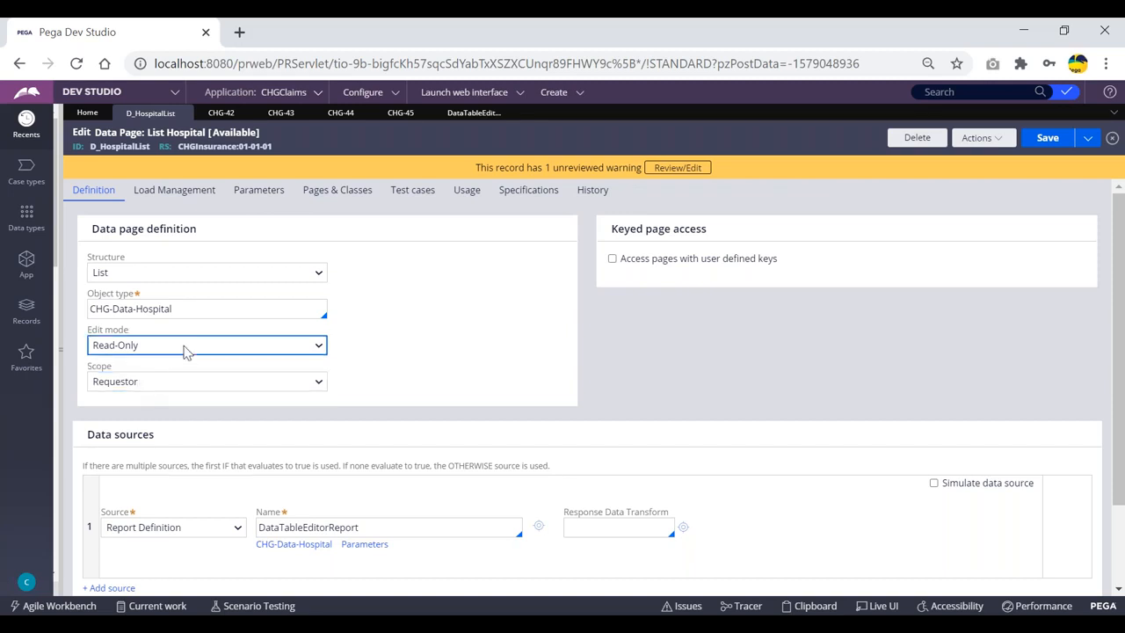
{"action": "left_click", "coordinate": [247, 351]}
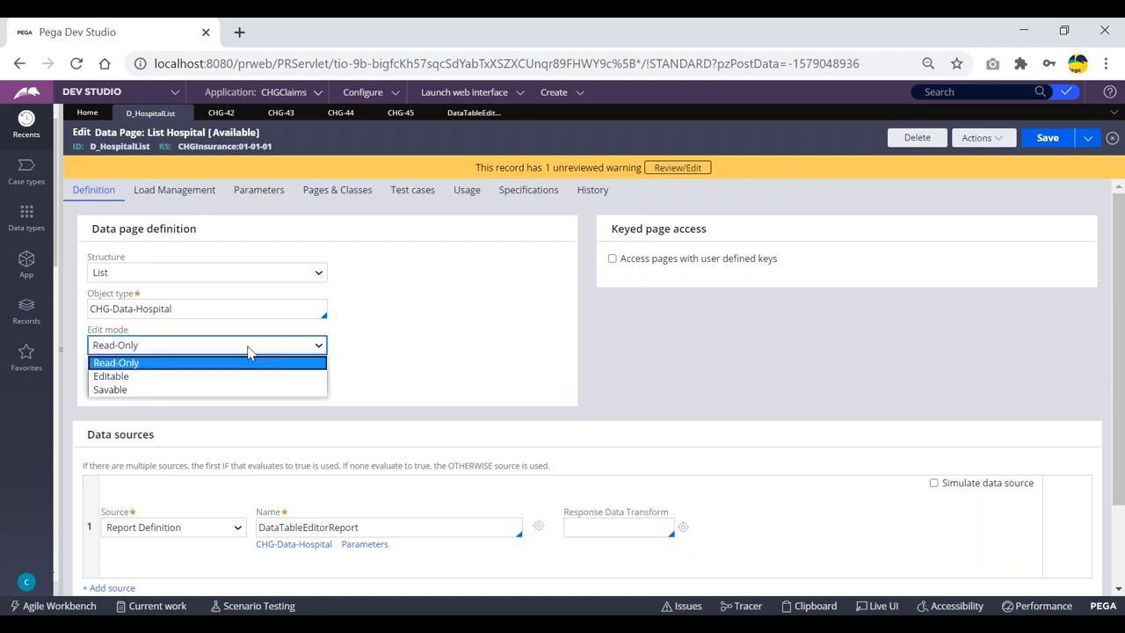
{"action": "left_click", "coordinate": [148, 362]}
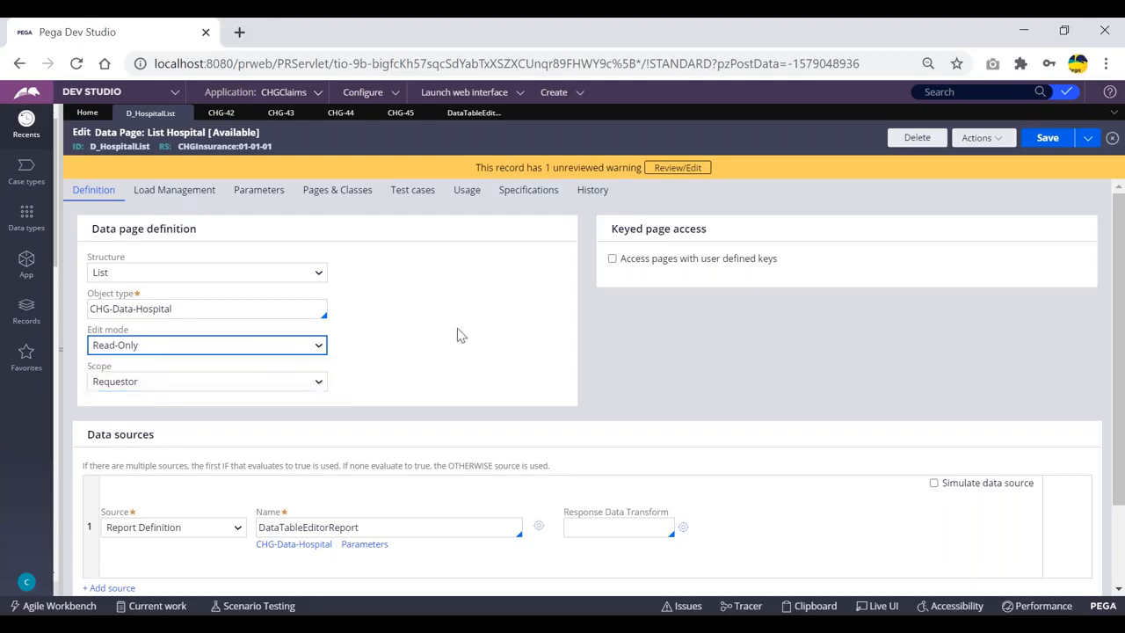
{"action": "left_click", "coordinate": [146, 383]}
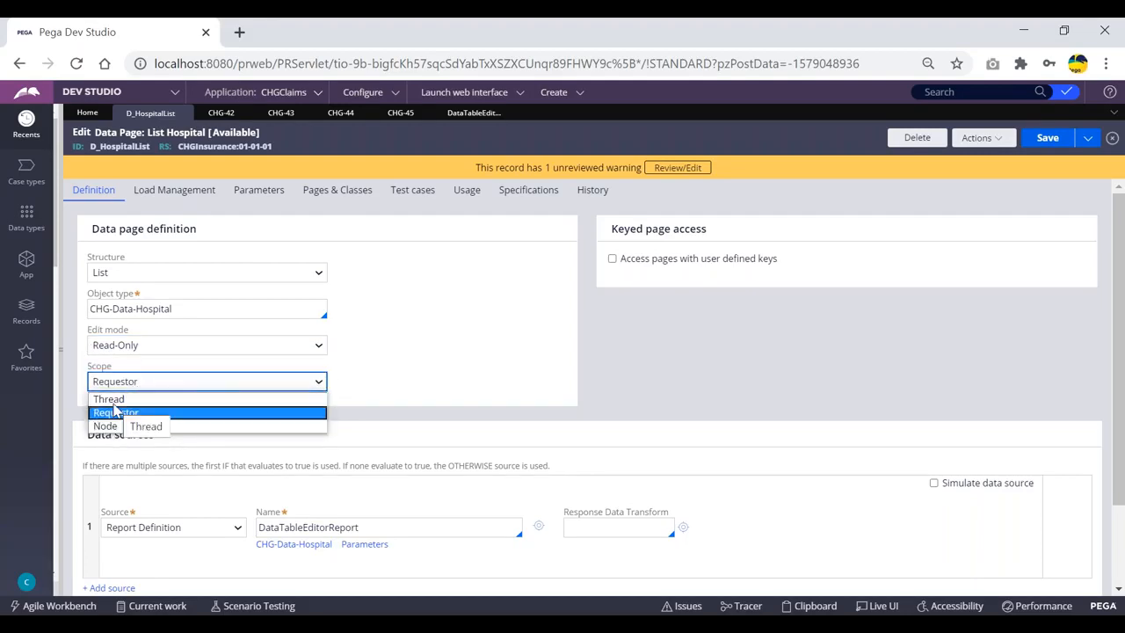
{"action": "left_click", "coordinate": [443, 365]}
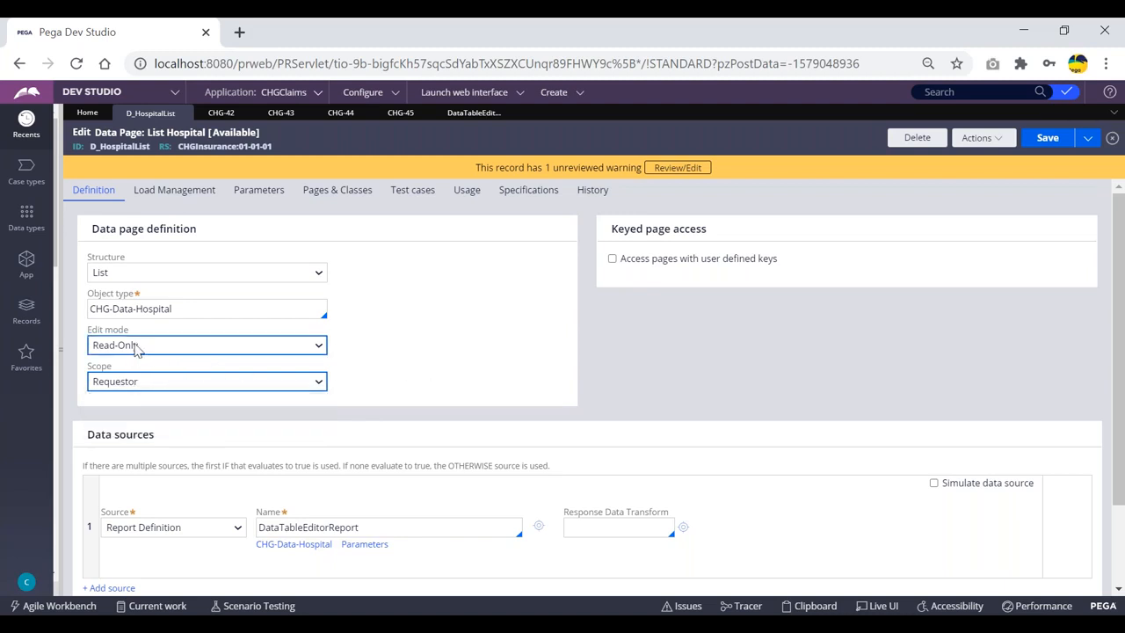
{"action": "left_click", "coordinate": [139, 385]}
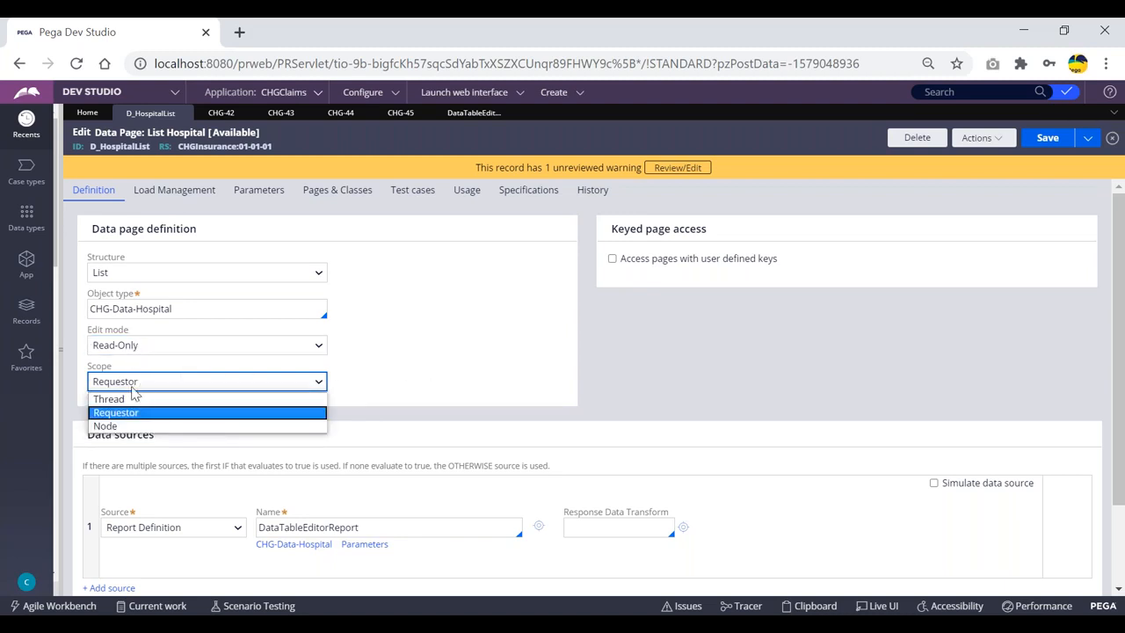
{"action": "left_click", "coordinate": [120, 399]}
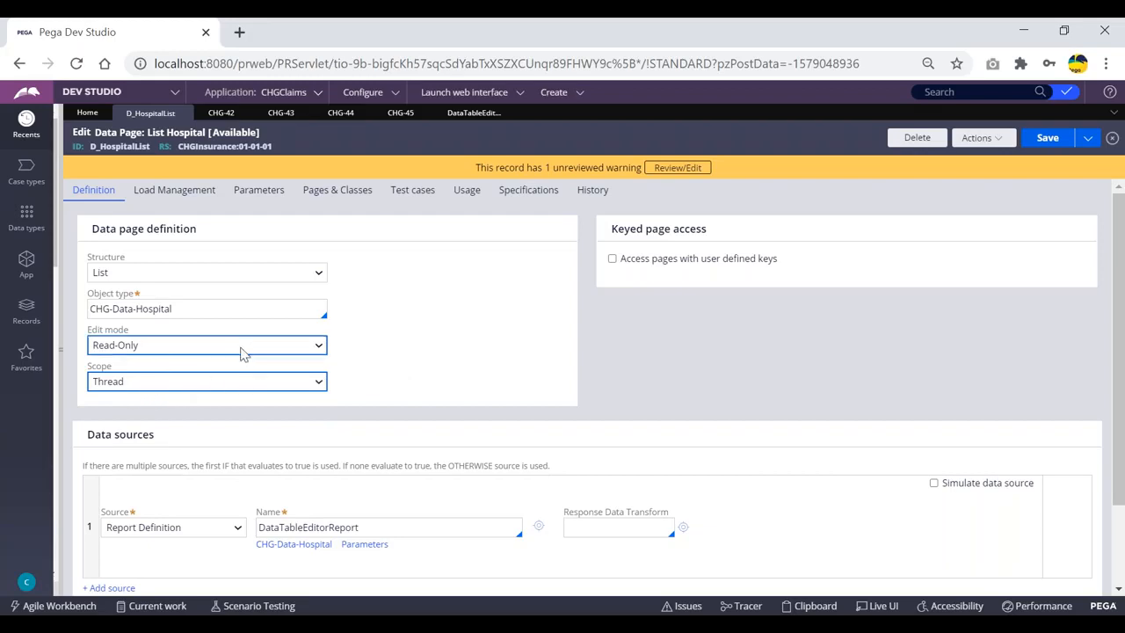
{"action": "left_click", "coordinate": [143, 384]}
{"action": "left_click", "coordinate": [118, 413]}
{"action": "left_click", "coordinate": [174, 383]}
{"action": "left_click", "coordinate": [175, 426]}
{"action": "left_click", "coordinate": [256, 347]}
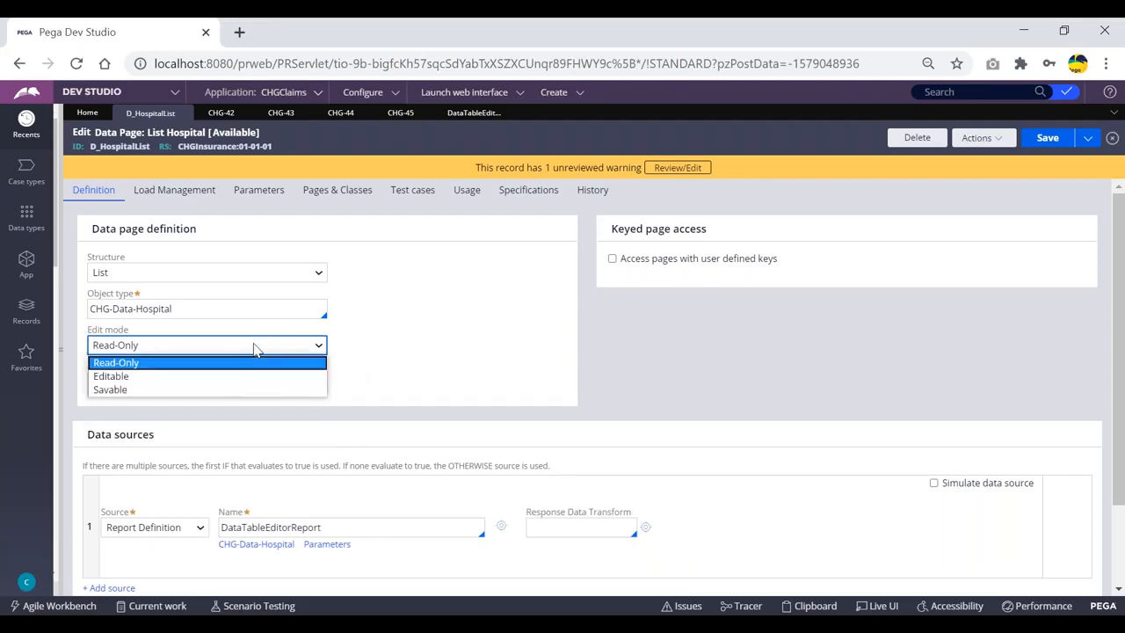
{"action": "left_click", "coordinate": [115, 378]}
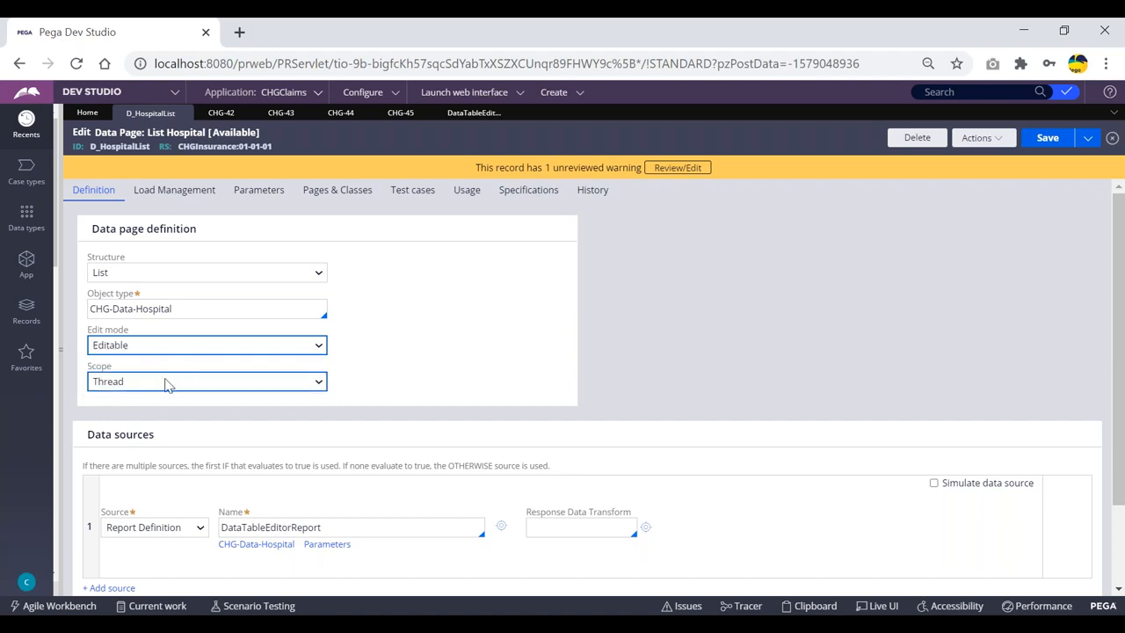
Display the Thread and Requestor options in D_HospitalList's Scope dropdown
{"action": "left_click", "coordinate": [160, 384]}
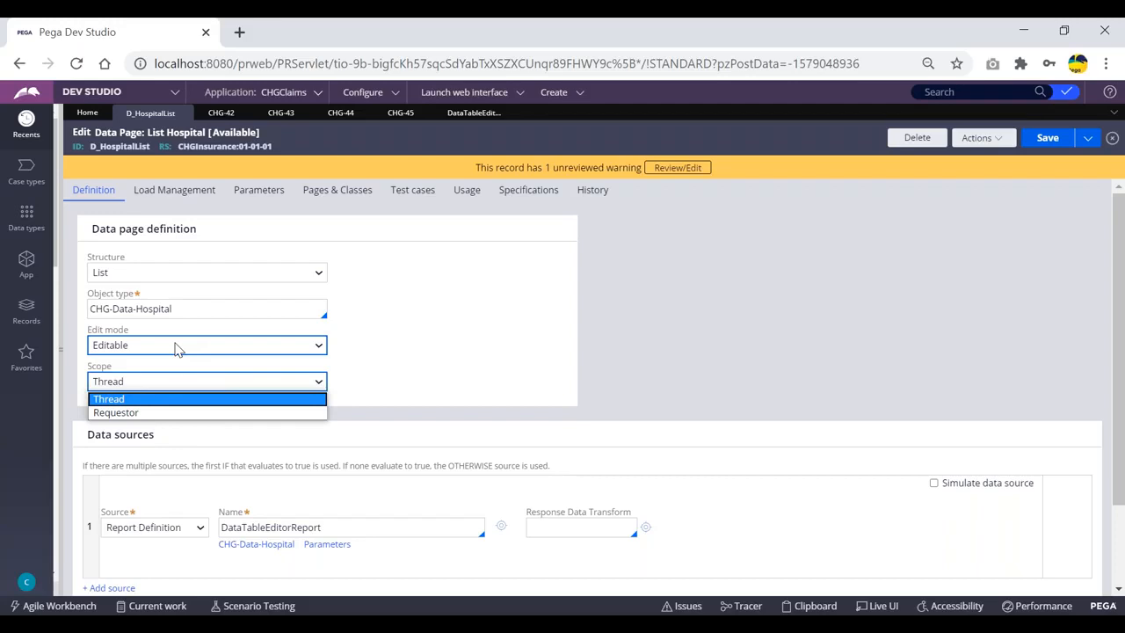
Set the scope to Requestor while keeping the edit mode Editable
{"action": "left_click", "coordinate": [107, 412]}
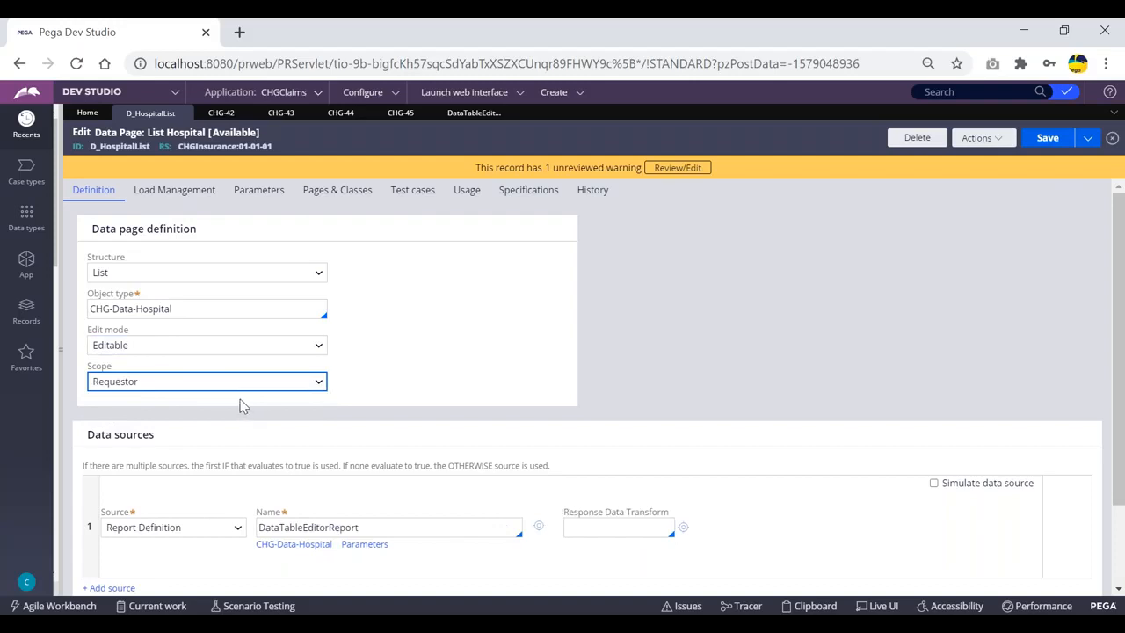
{"action": "left_click", "coordinate": [157, 345]}
{"action": "left_click", "coordinate": [156, 346]}
{"action": "left_click", "coordinate": [188, 387]}
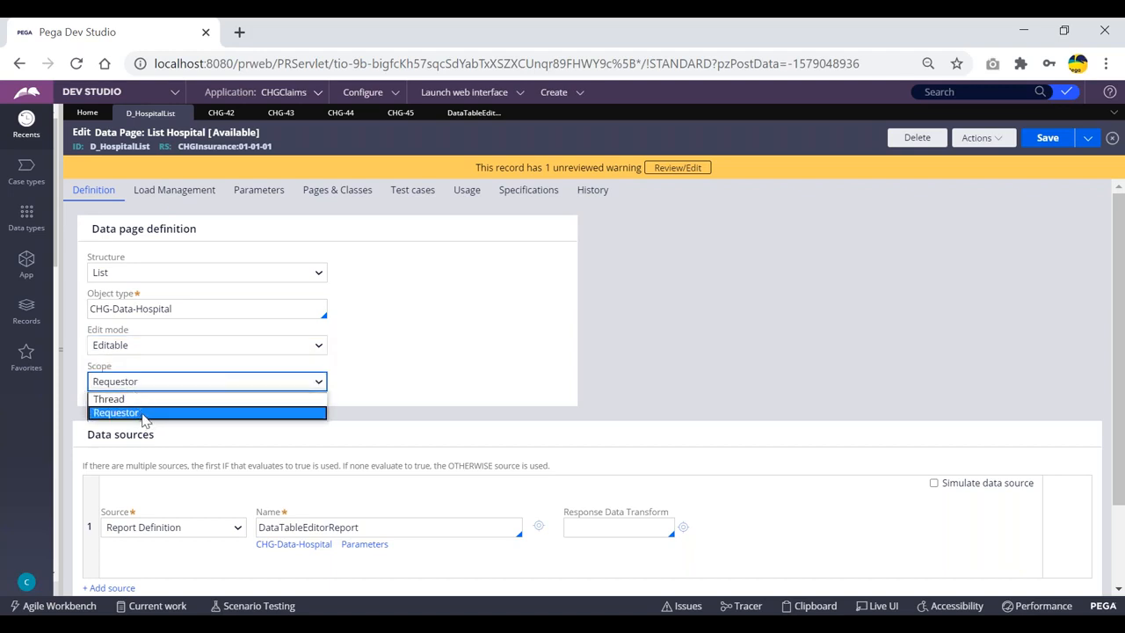
{"action": "left_click", "coordinate": [144, 413]}
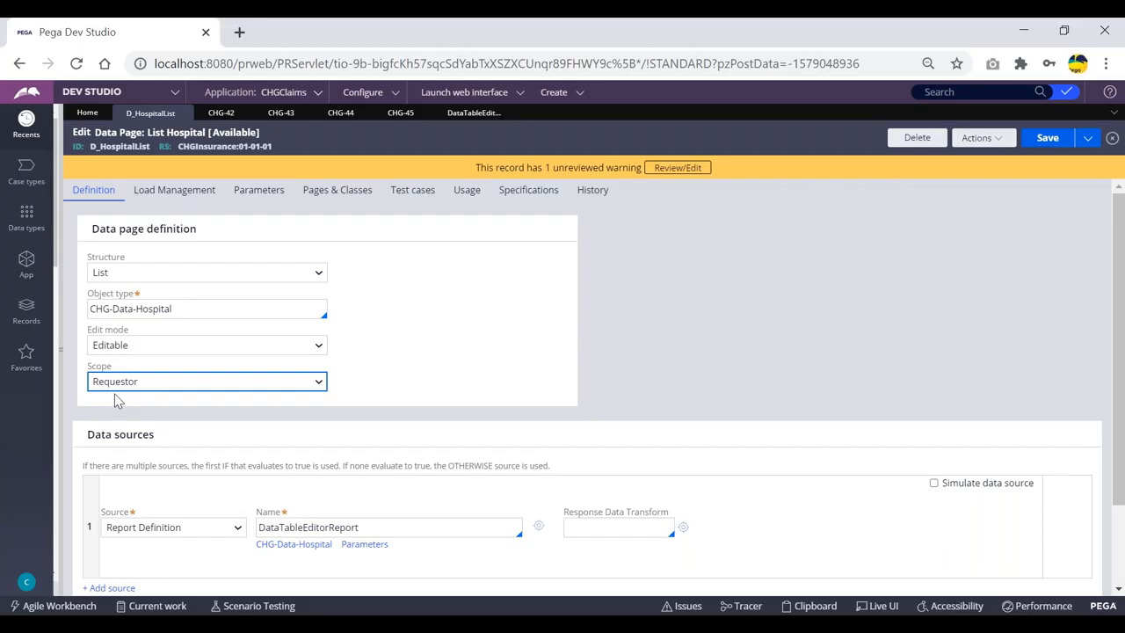
{"action": "left_click", "coordinate": [141, 347]}
{"action": "left_click", "coordinate": [114, 378]}
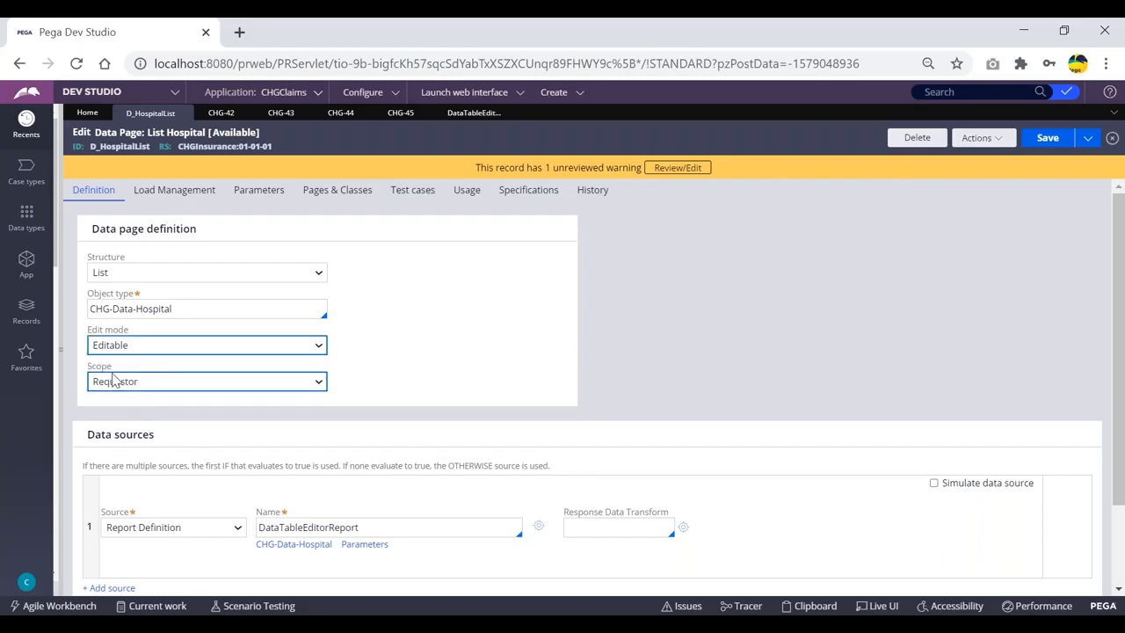
{"action": "left_click", "coordinate": [139, 382]}
{"action": "left_click", "coordinate": [143, 386]}
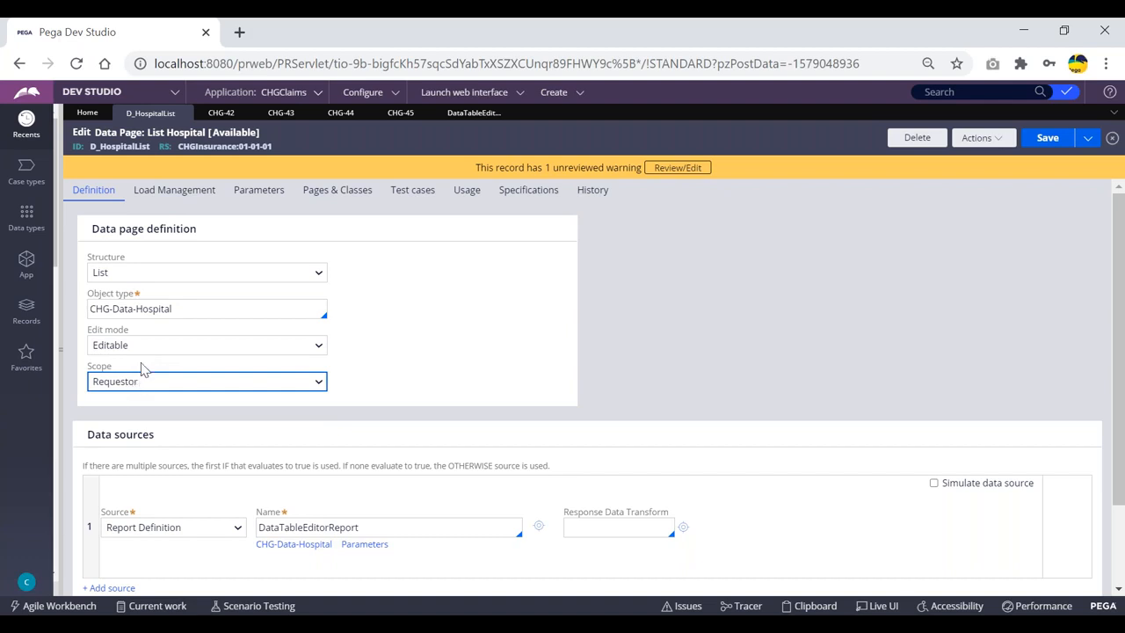
{"action": "left_click", "coordinate": [145, 346]}
{"action": "left_click", "coordinate": [146, 348]}
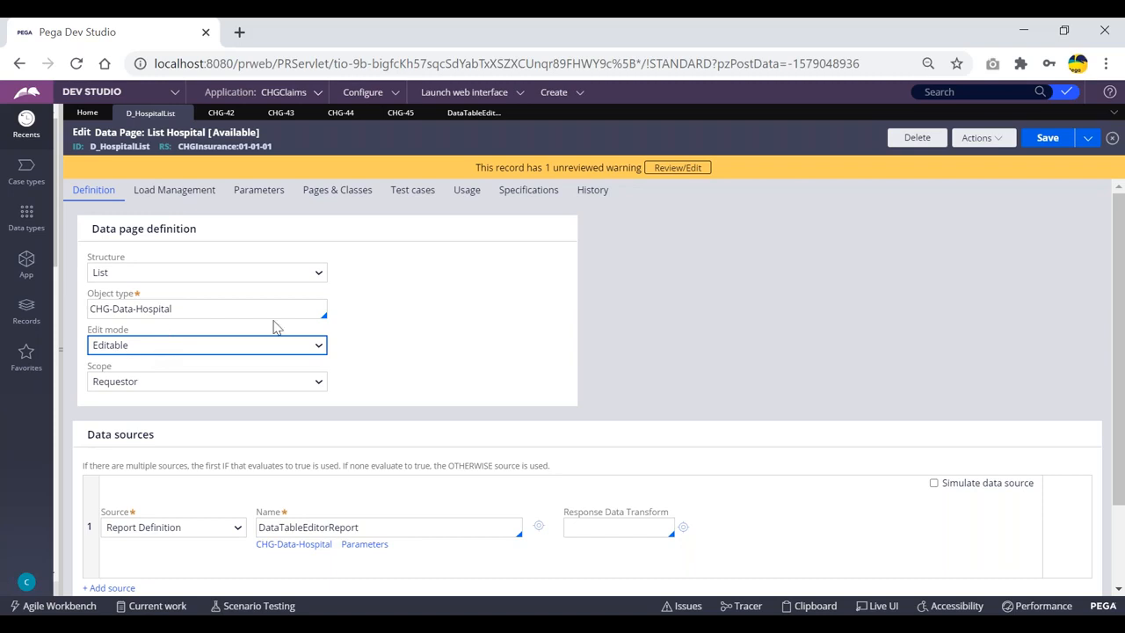
Set the scope back to Thread and save the Editable D_HospitalList data page
{"action": "left_click", "coordinate": [207, 347]}
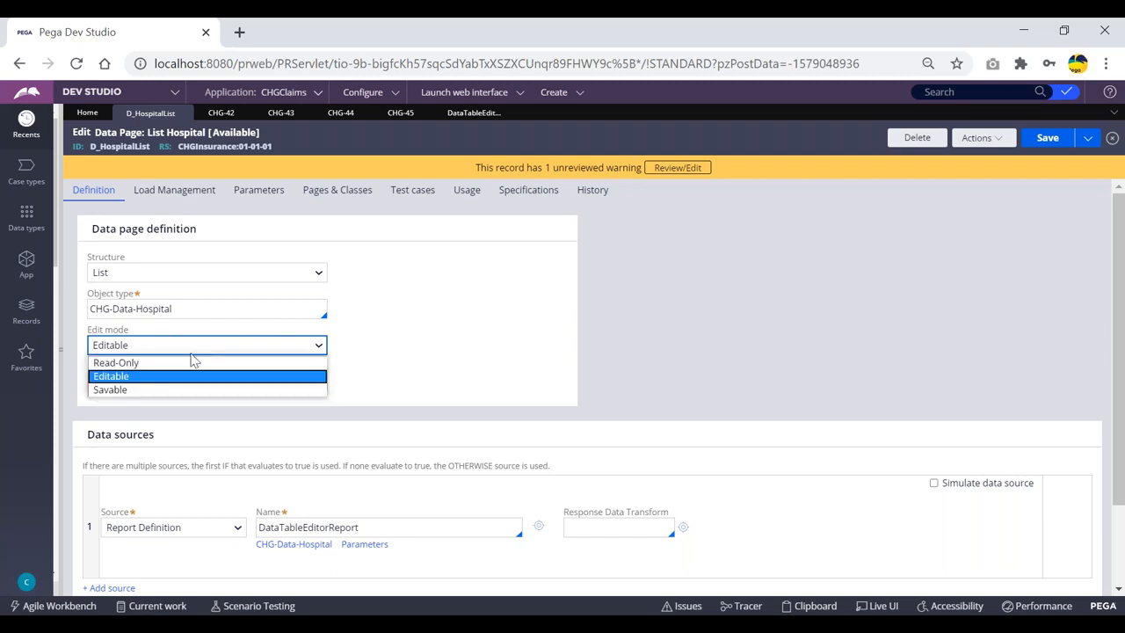
{"action": "left_click", "coordinate": [364, 346]}
{"action": "left_click", "coordinate": [139, 387]}
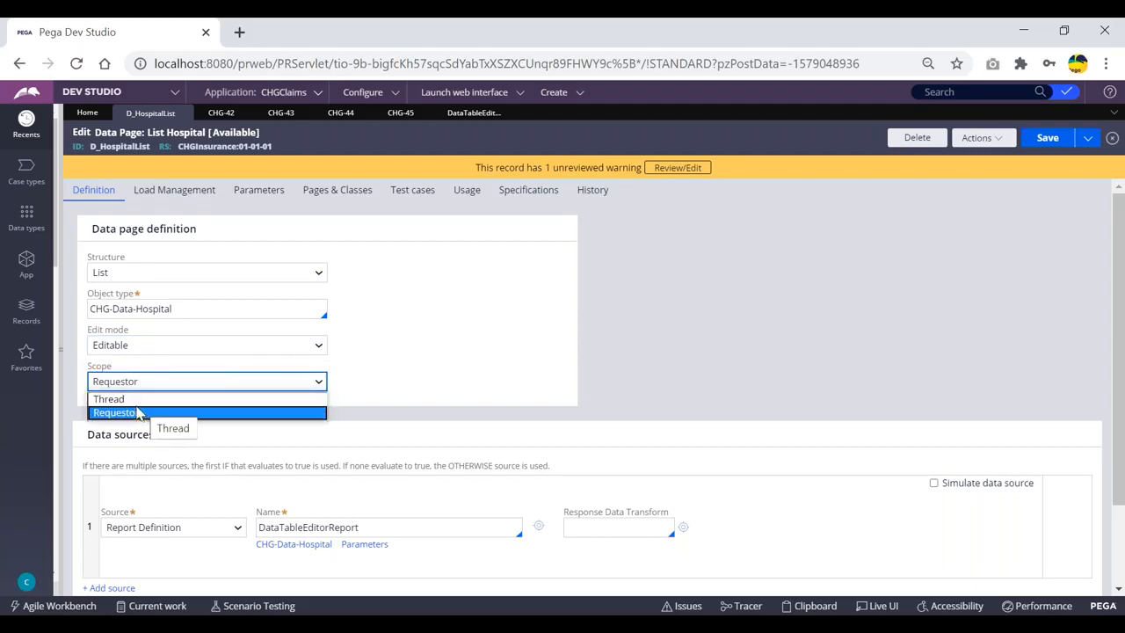
{"action": "left_click", "coordinate": [368, 362]}
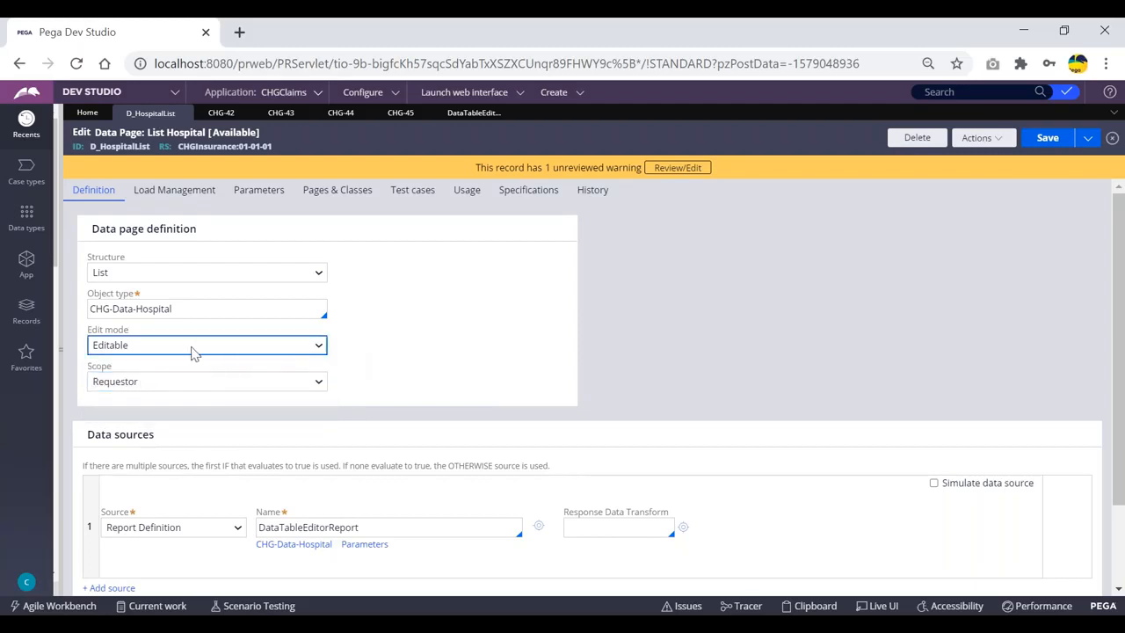
{"action": "left_click", "coordinate": [186, 378]}
{"action": "left_click", "coordinate": [127, 394]}
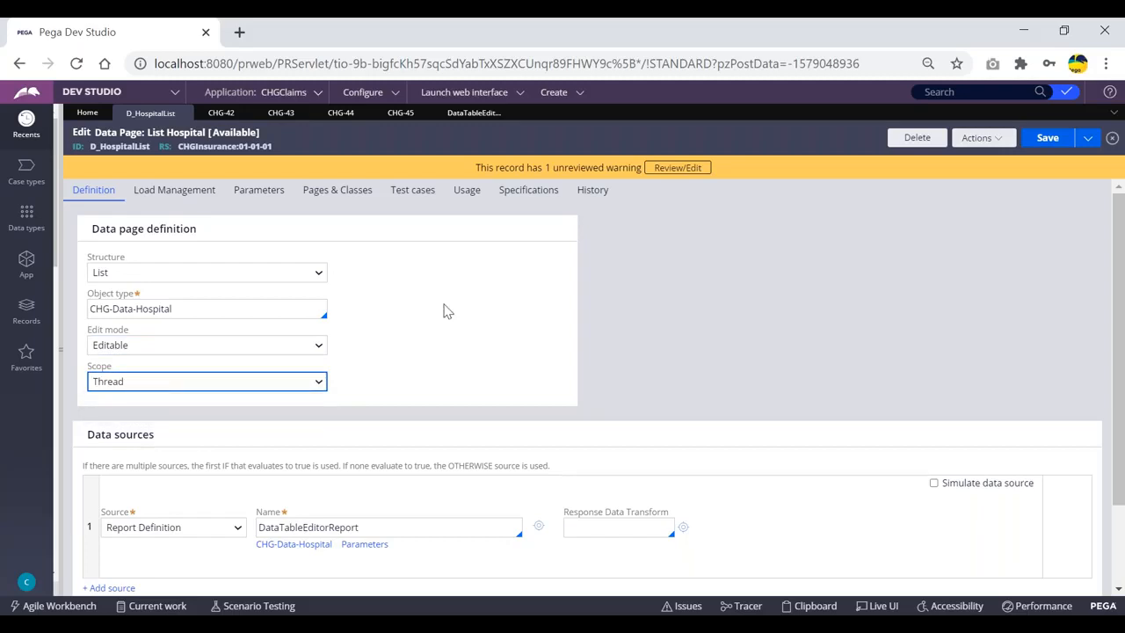
{"action": "left_click", "coordinate": [1044, 138]}
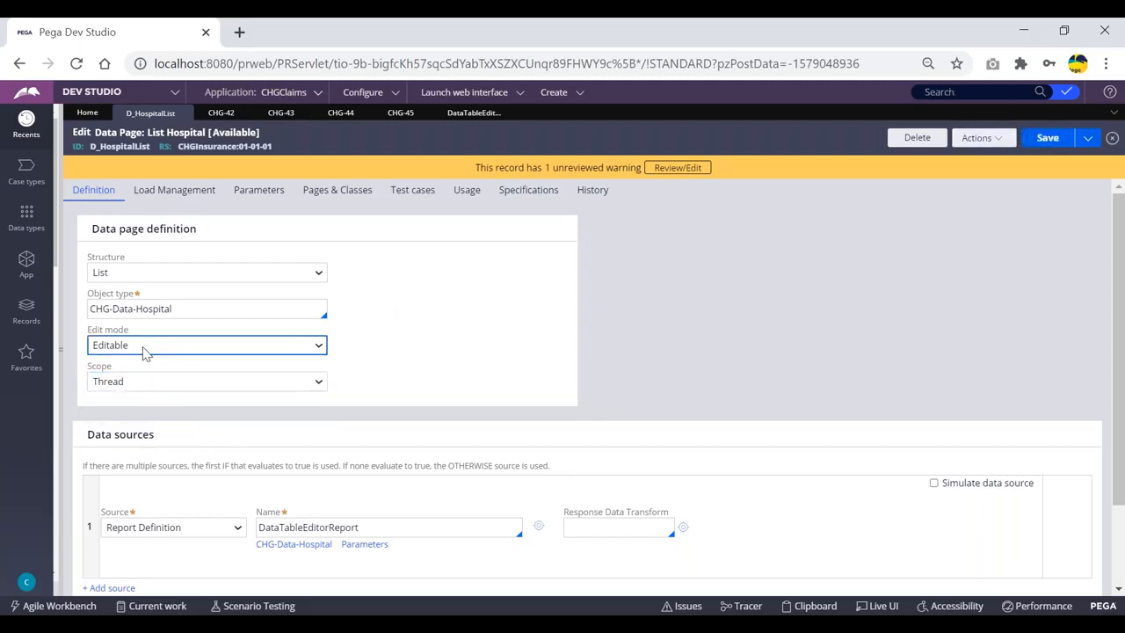
{"action": "left_click", "coordinate": [1043, 139]}
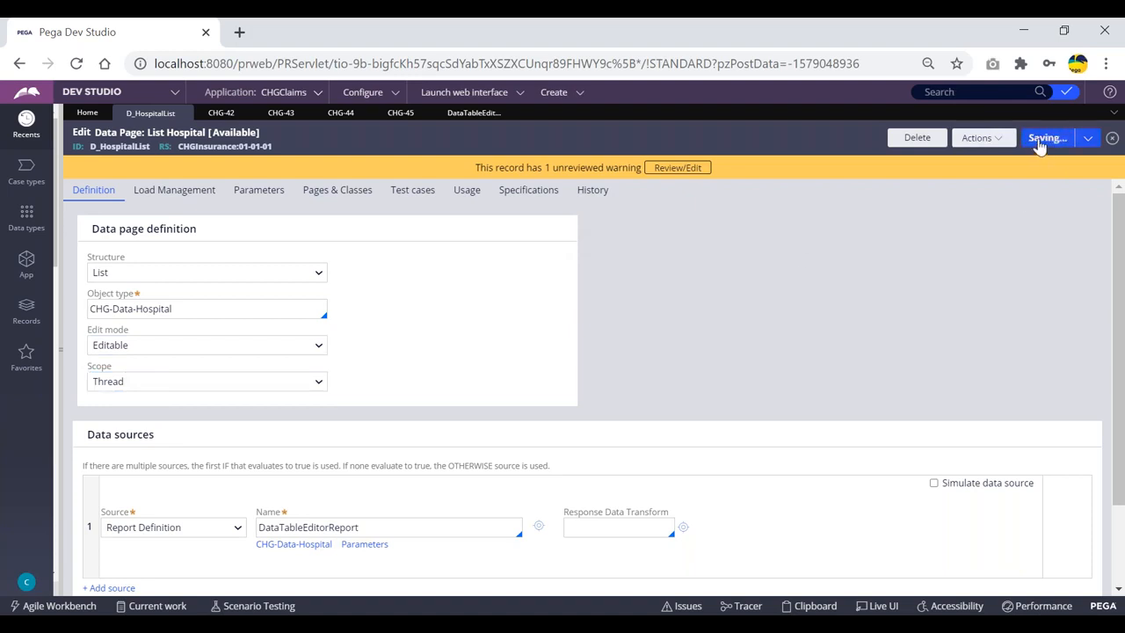
{"action": "left_click", "coordinate": [553, 92]}
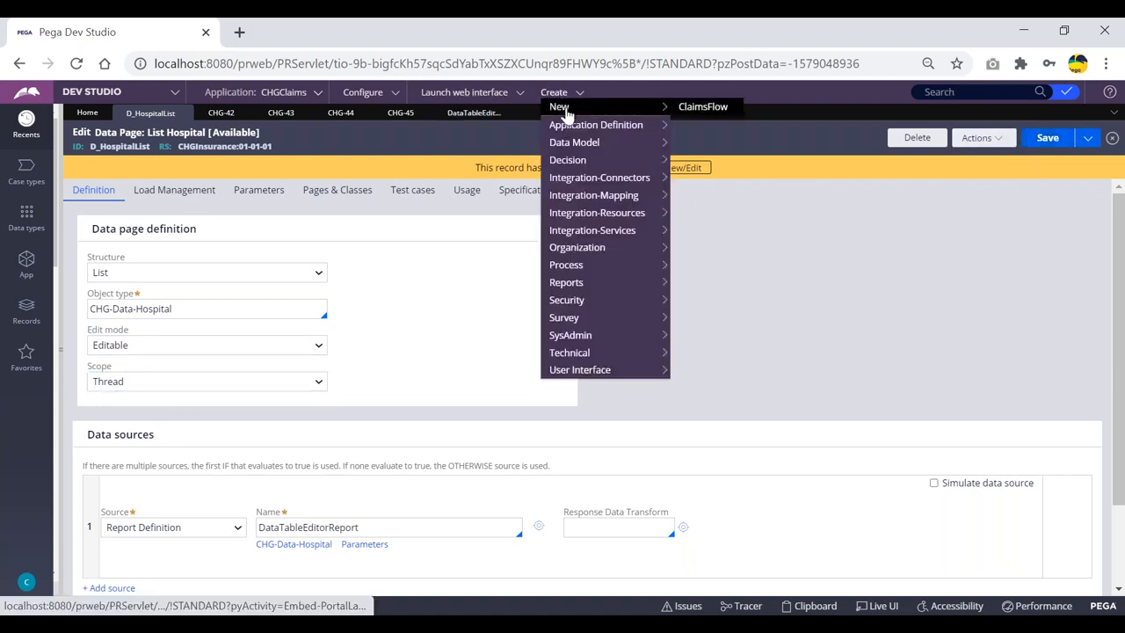
Start a new ClaimsFlow case and bring up the Clipboard Viewer
{"action": "left_click", "coordinate": [701, 106]}
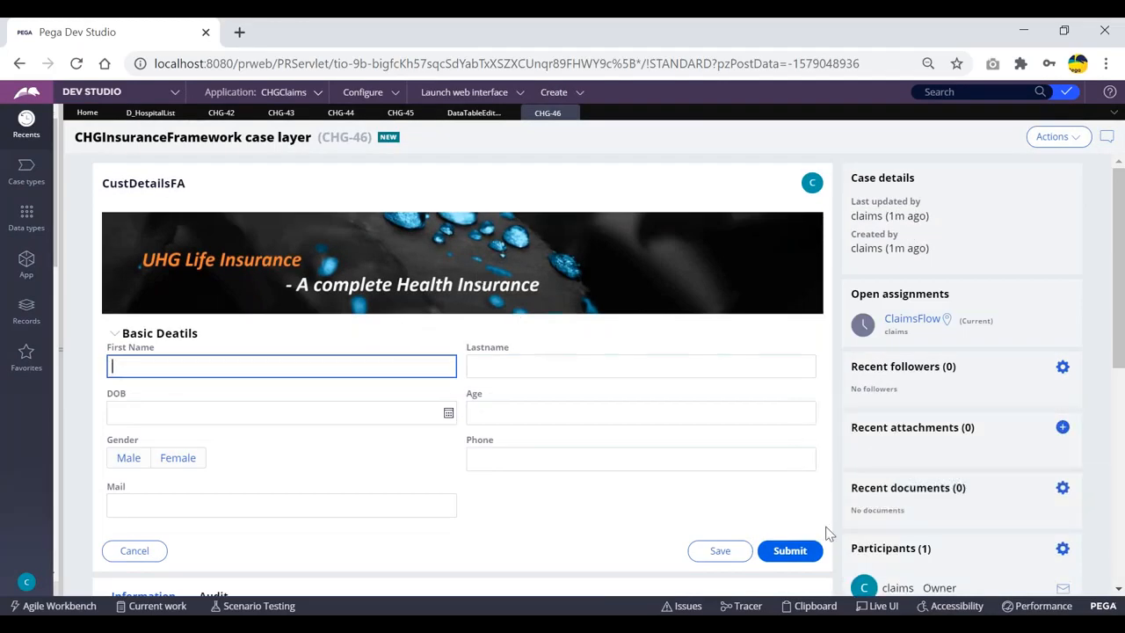
{"action": "left_click", "coordinate": [800, 606]}
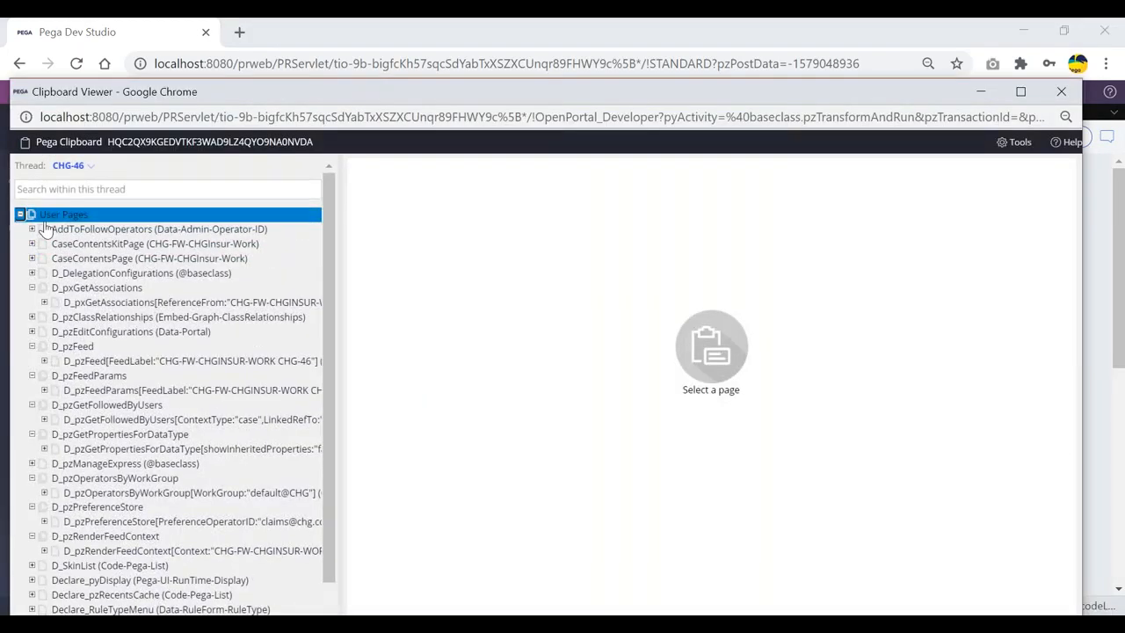
{"action": "key", "text": "alt+Tab"}
{"action": "left_click", "coordinate": [467, 115]}
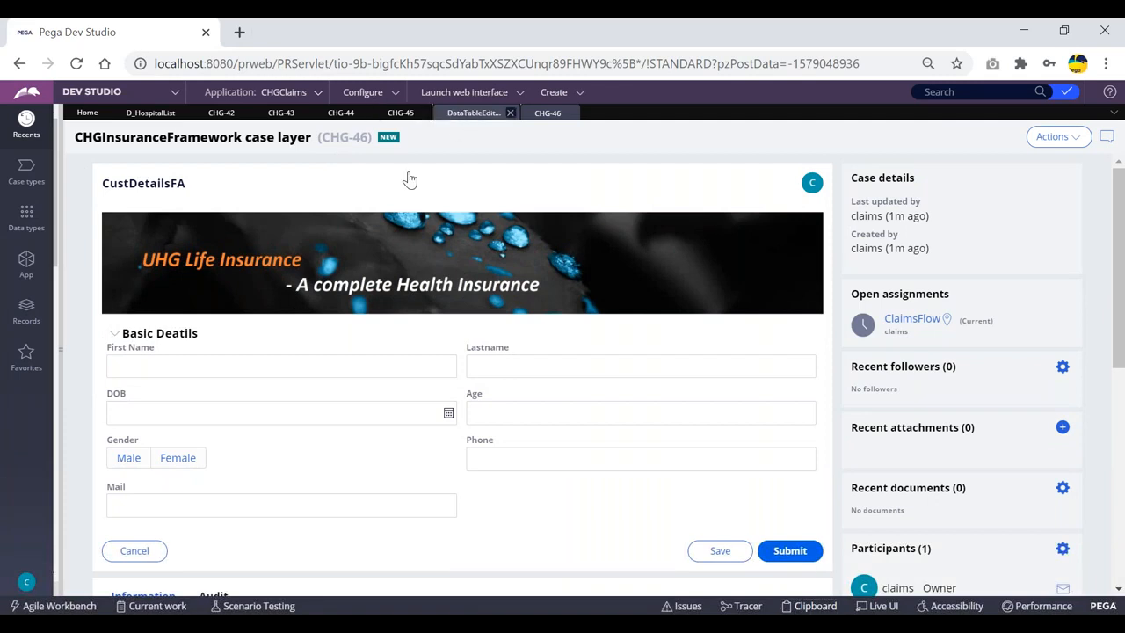
{"action": "left_click", "coordinate": [138, 117]}
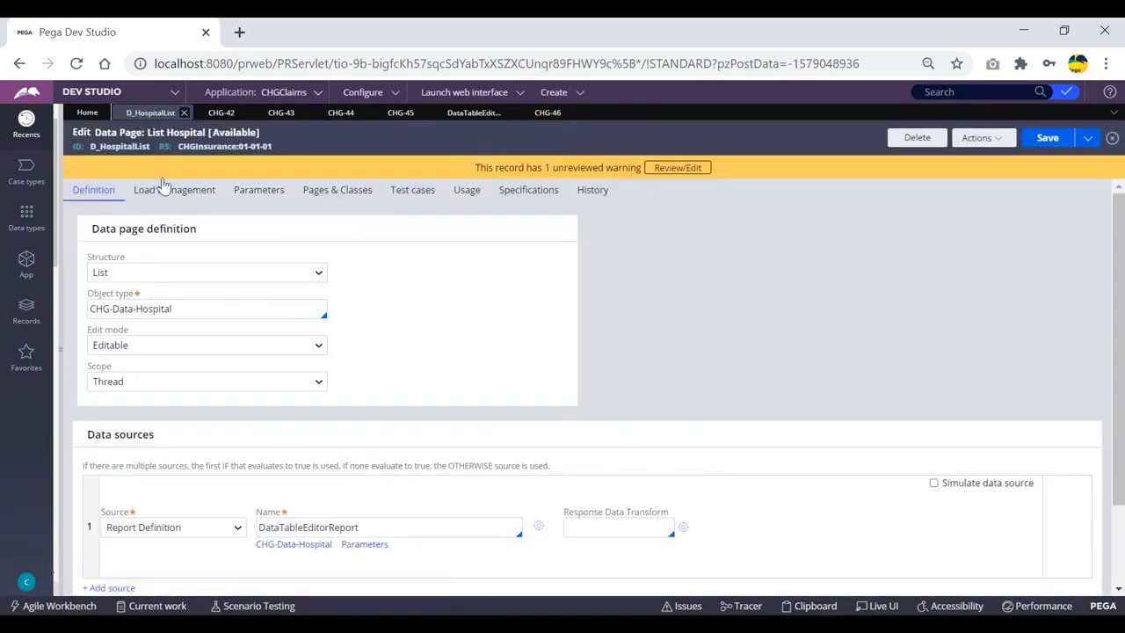
{"action": "left_click", "coordinate": [548, 116]}
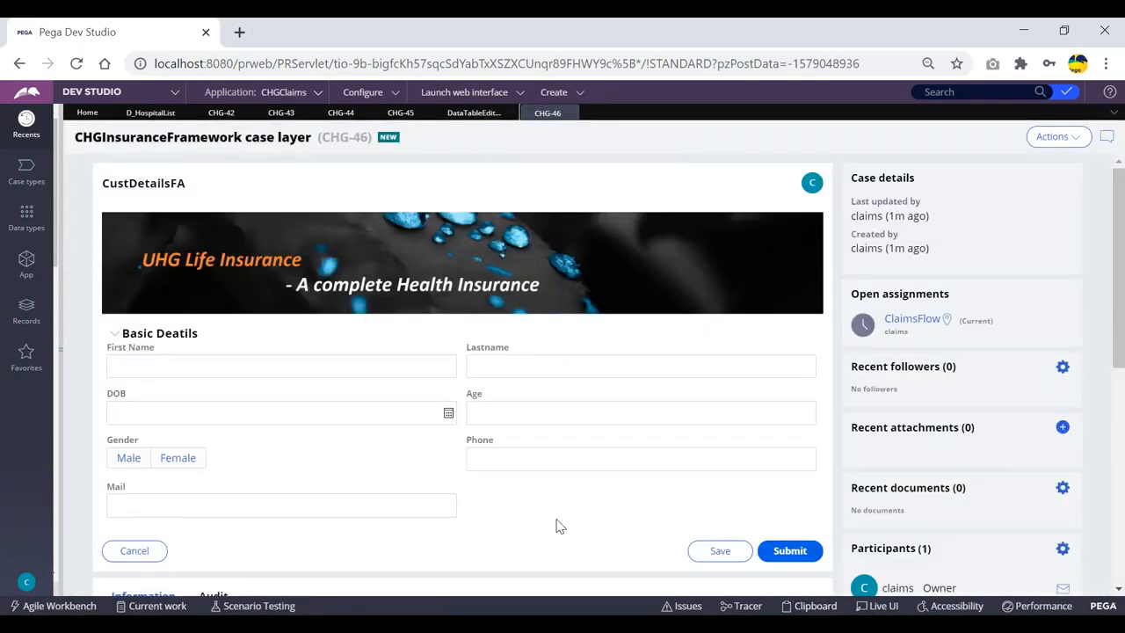
{"action": "mouse_move", "coordinate": [381, 602]}
{"action": "left_click", "coordinate": [421, 580]}
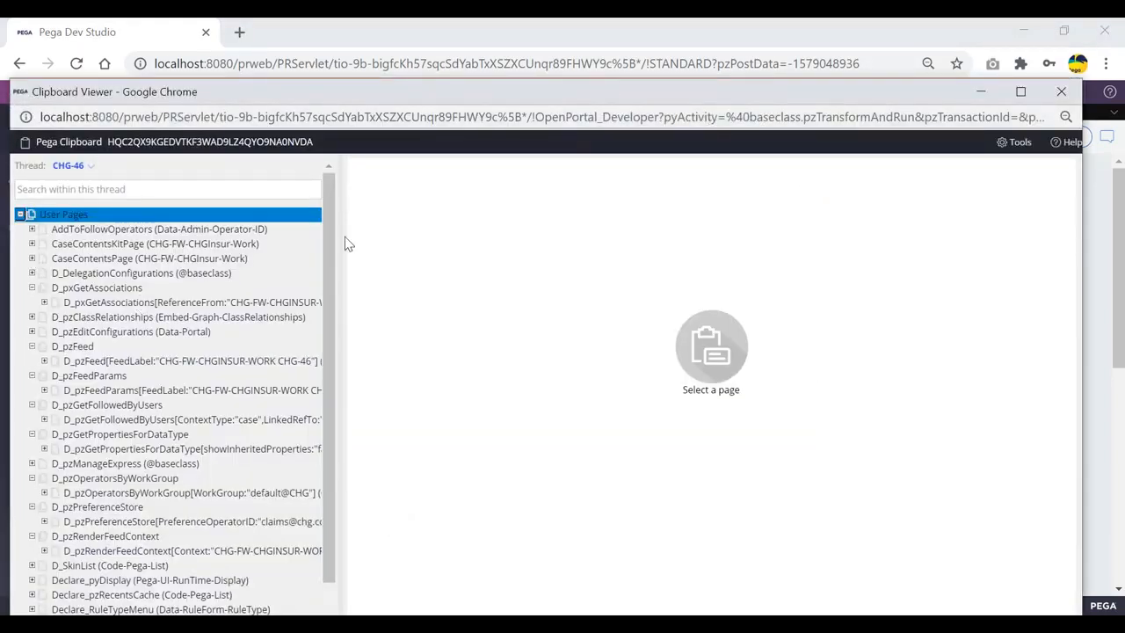
Expand Data Pages in the clipboard and review the Thread-scoped pages
{"action": "scroll", "coordinate": [197, 297], "scroll_direction": "down", "scroll_amount": 2}
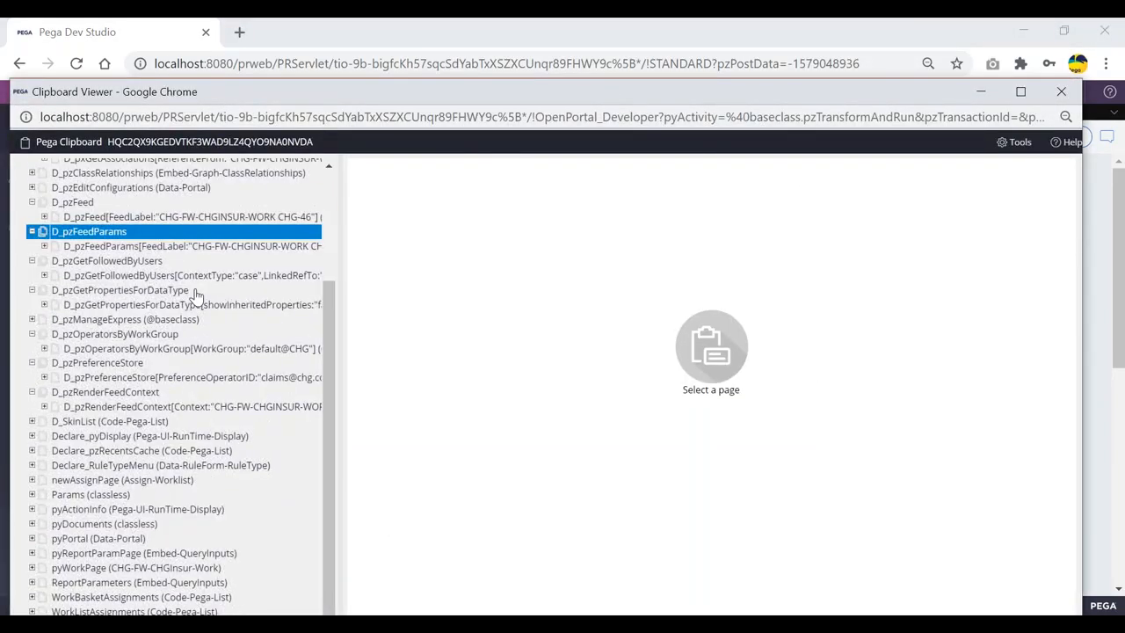
{"action": "scroll", "coordinate": [196, 297], "scroll_direction": "up", "scroll_amount": 4}
{"action": "left_click", "coordinate": [20, 229]}
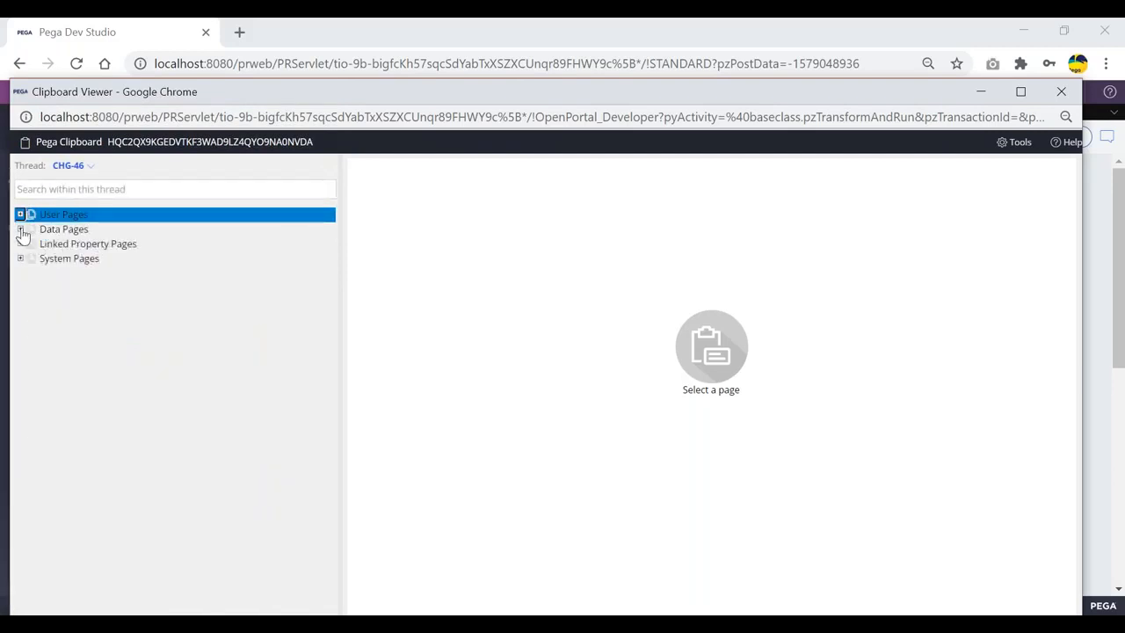
{"action": "left_click", "coordinate": [20, 228]}
{"action": "left_click", "coordinate": [32, 243]}
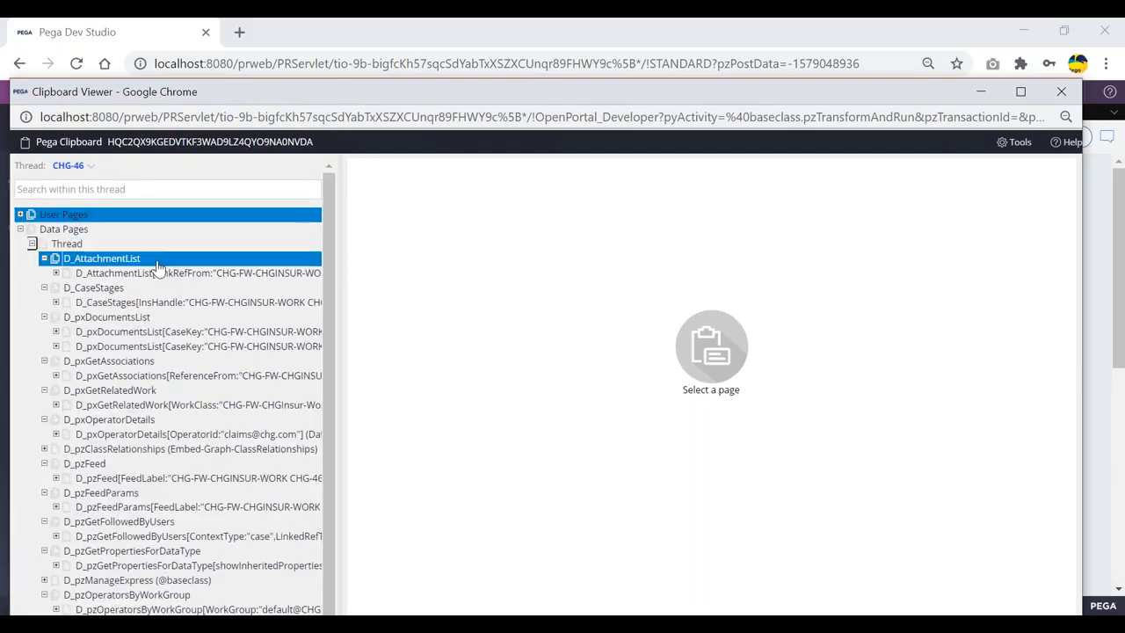
{"action": "scroll", "coordinate": [132, 267], "scroll_direction": "down", "scroll_amount": 1}
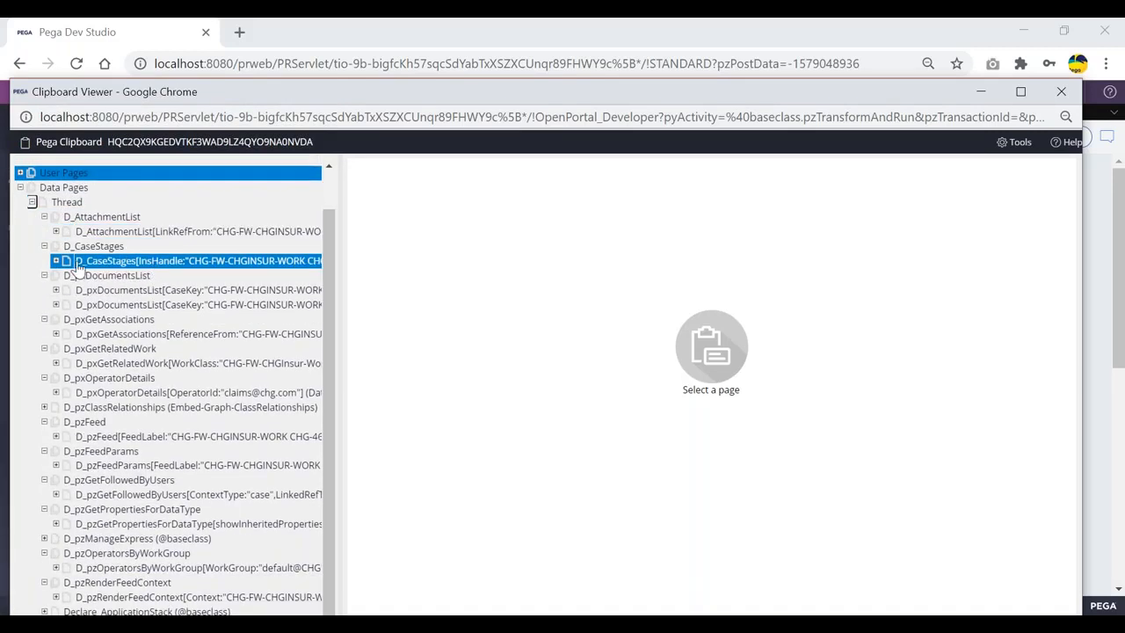
{"action": "scroll", "coordinate": [70, 264], "scroll_direction": "up", "scroll_amount": 1}
{"action": "left_click", "coordinate": [31, 244]}
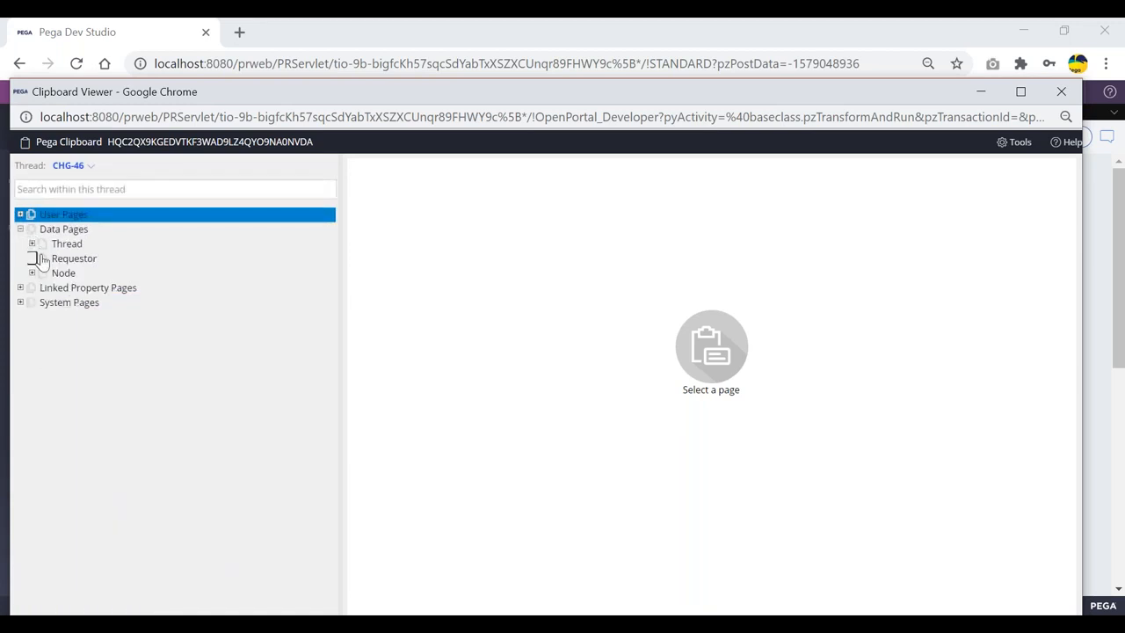
Browse the Requestor-scoped data pages, including D_Application, then collapse Data Pages
{"action": "left_click", "coordinate": [38, 259]}
{"action": "scroll", "coordinate": [126, 269], "scroll_direction": "down", "scroll_amount": 2}
{"action": "left_click", "coordinate": [127, 262]}
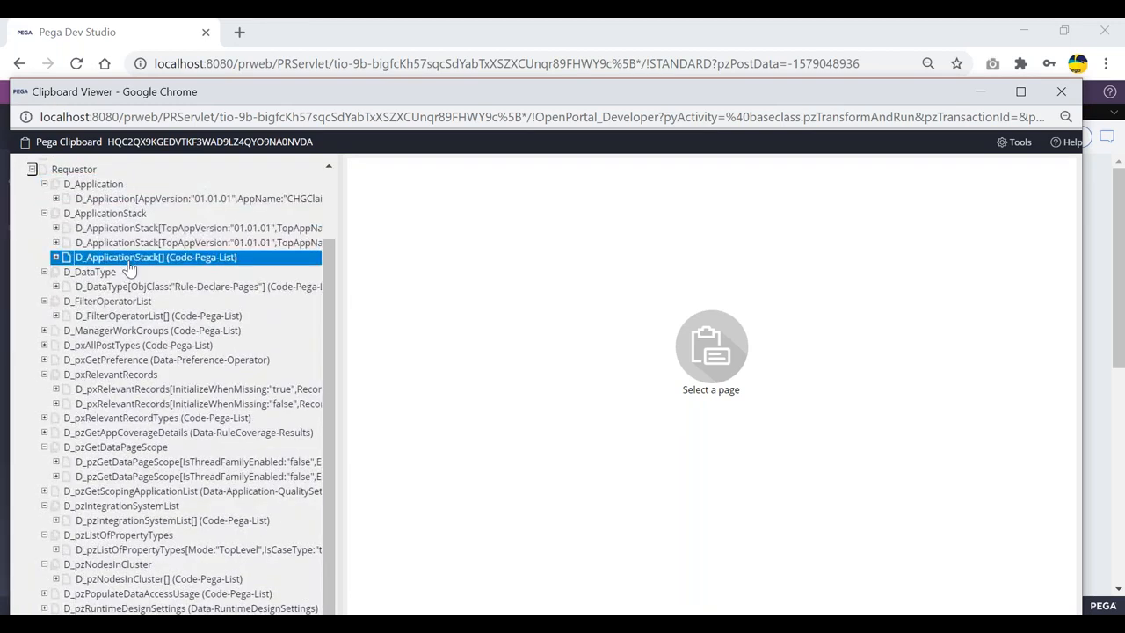
{"action": "scroll", "coordinate": [123, 264], "scroll_direction": "up", "scroll_amount": 2}
{"action": "left_click", "coordinate": [93, 268]}
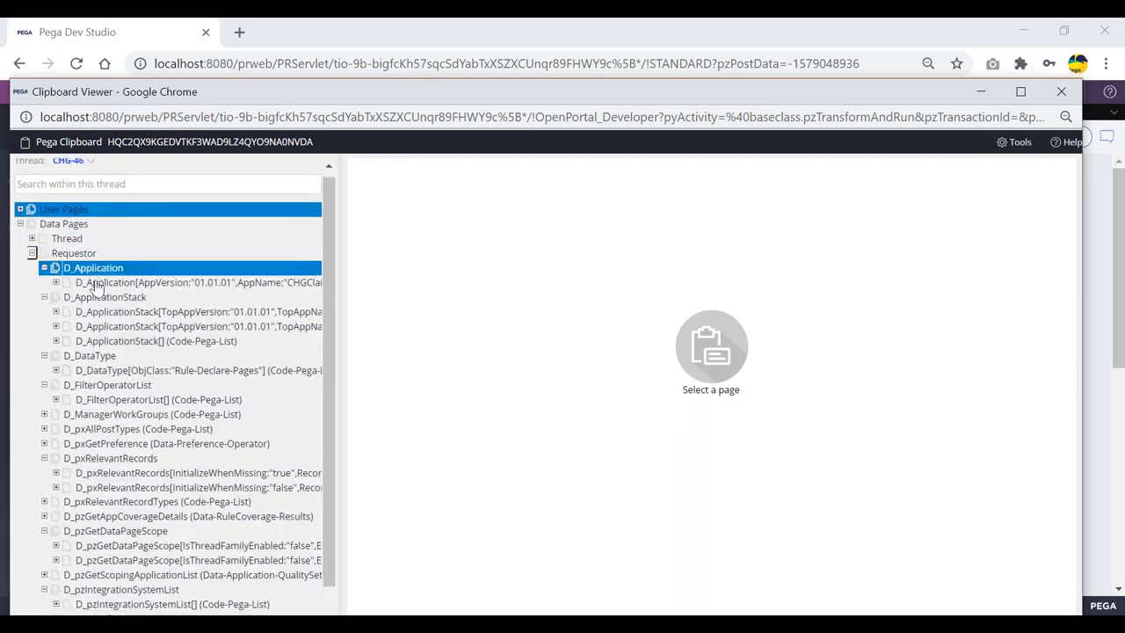
{"action": "scroll", "coordinate": [97, 264], "scroll_direction": "down", "scroll_amount": 3}
{"action": "scroll", "coordinate": [53, 255], "scroll_direction": "up", "scroll_amount": 3}
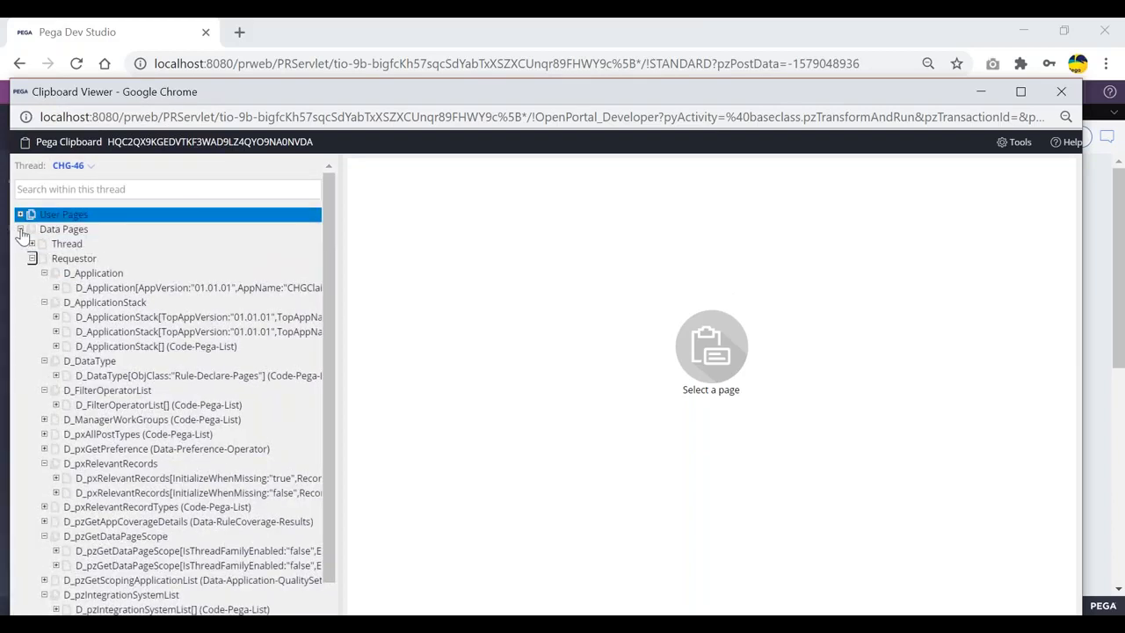
{"action": "left_click", "coordinate": [21, 230]}
{"action": "key", "text": "alt+Tab"}
Submit the customer, nominee and treatment details forms to reach HospitalSelFA
{"action": "left_click", "coordinate": [780, 557]}
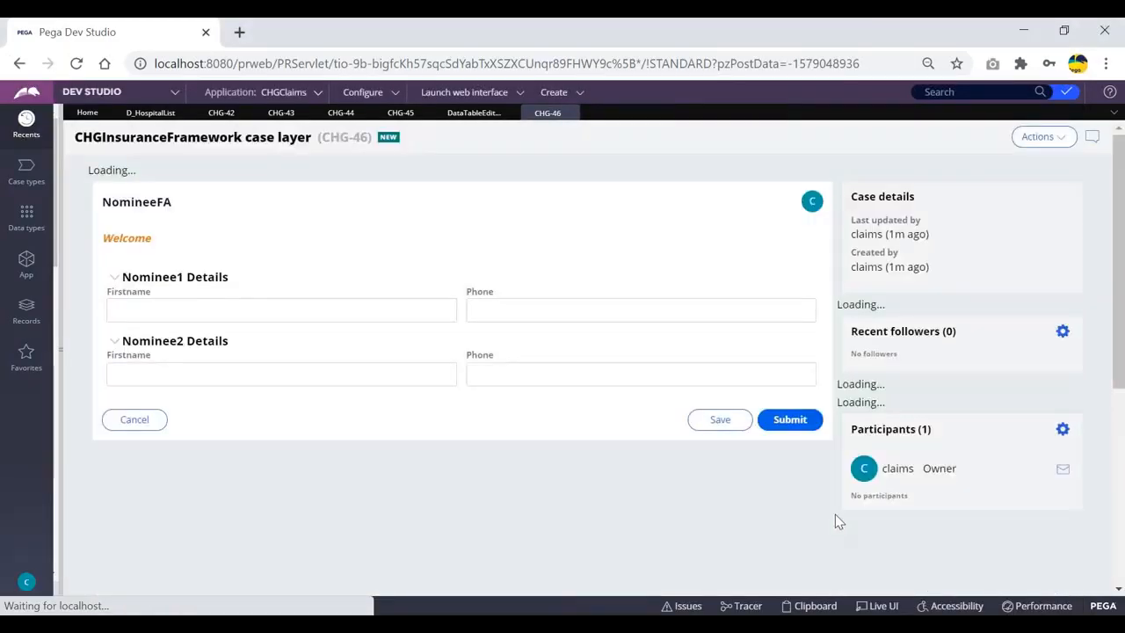
{"action": "left_click", "coordinate": [788, 417]}
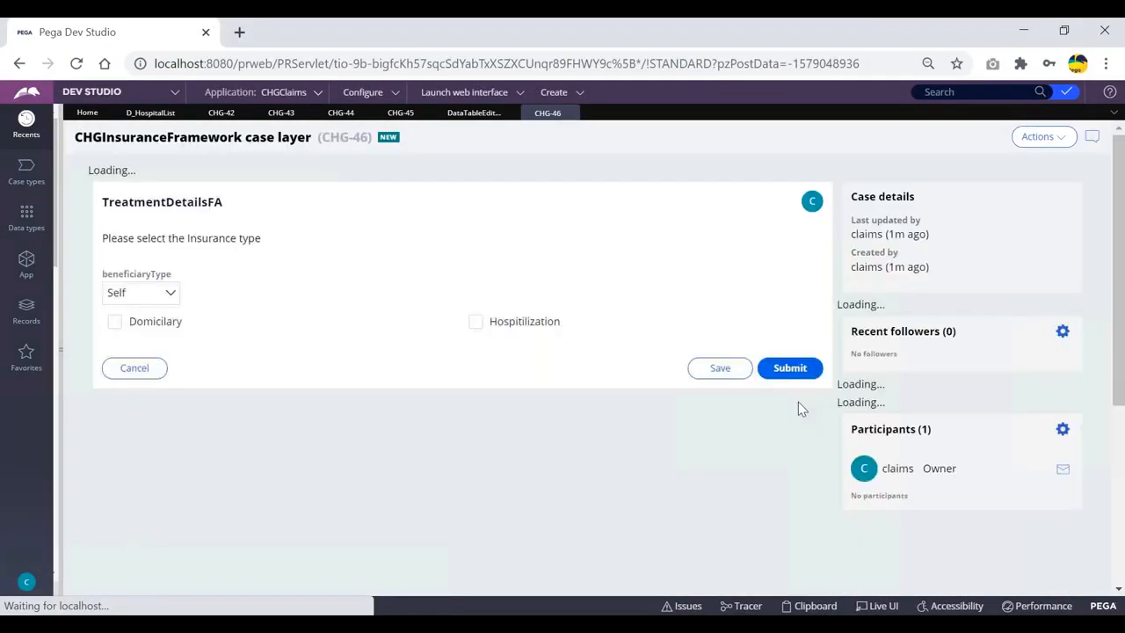
{"action": "left_click", "coordinate": [789, 350]}
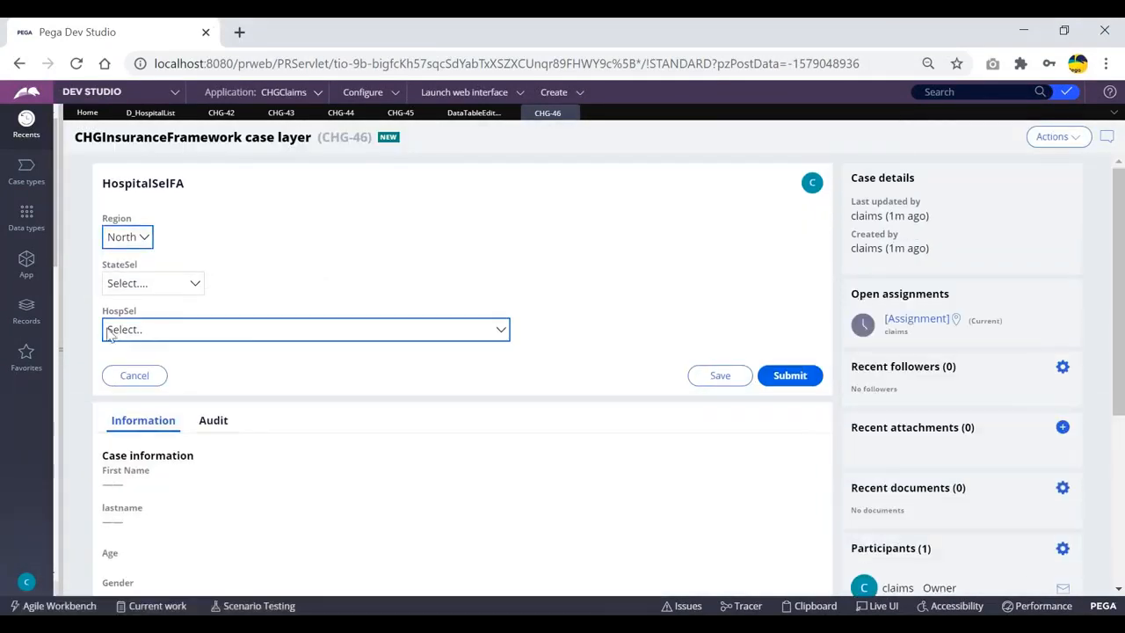
In the clipboard, open Thread-level D_HospitalList to confirm its 78 results
{"action": "left_click", "coordinate": [808, 606]}
{"action": "left_click", "coordinate": [20, 215]}
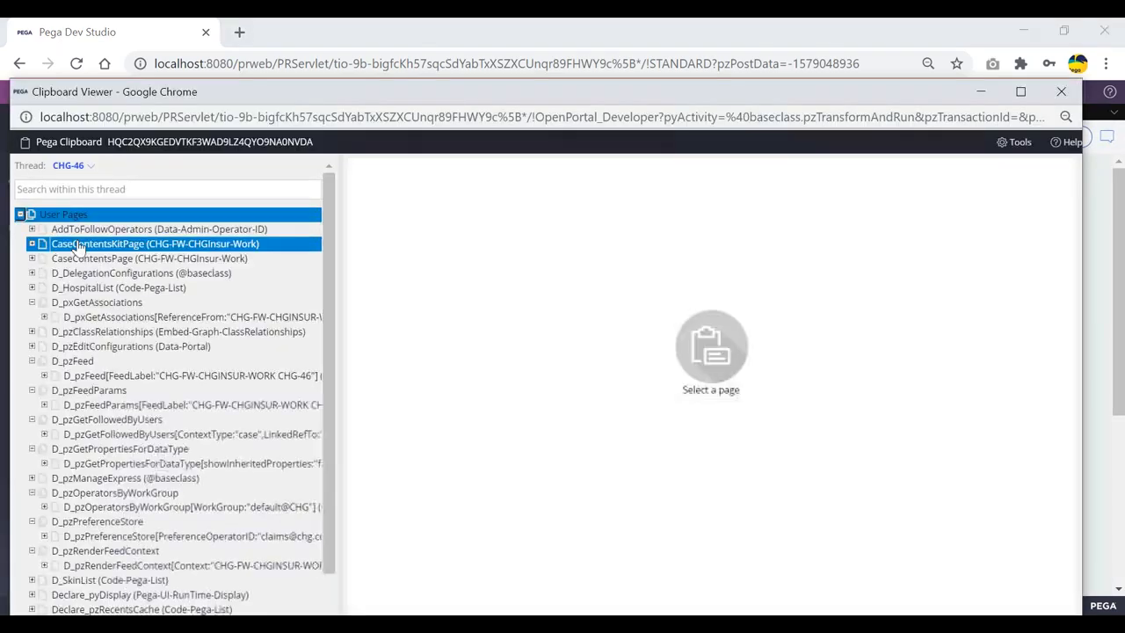
{"action": "scroll", "coordinate": [220, 302], "scroll_direction": "down", "scroll_amount": 3}
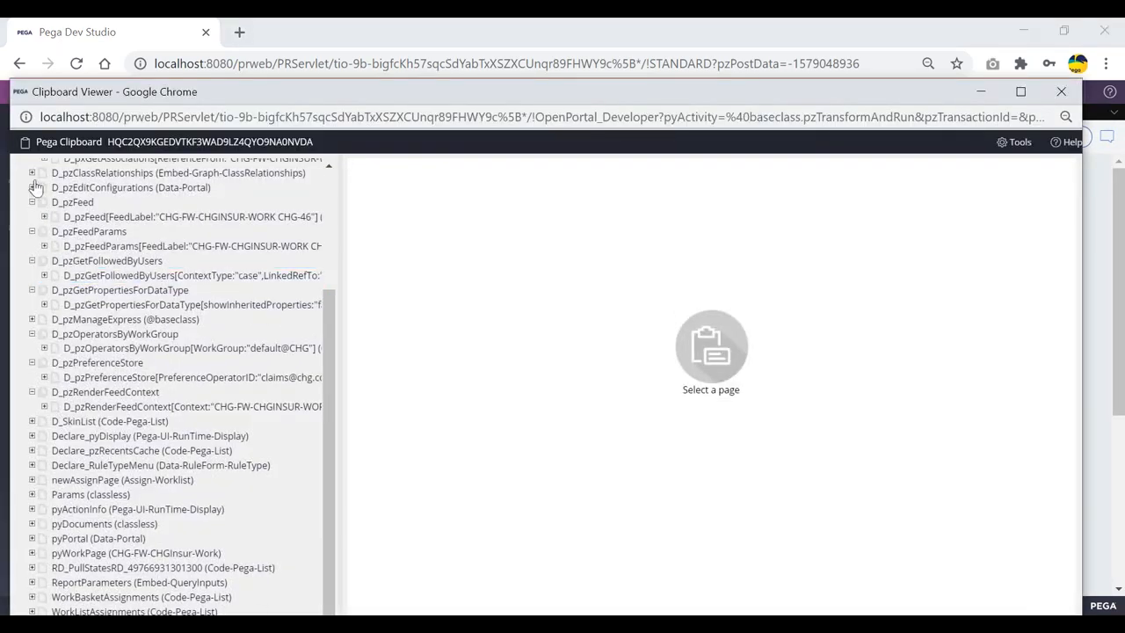
{"action": "scroll", "coordinate": [24, 211], "scroll_direction": "up", "scroll_amount": 3}
{"action": "left_click", "coordinate": [20, 214]}
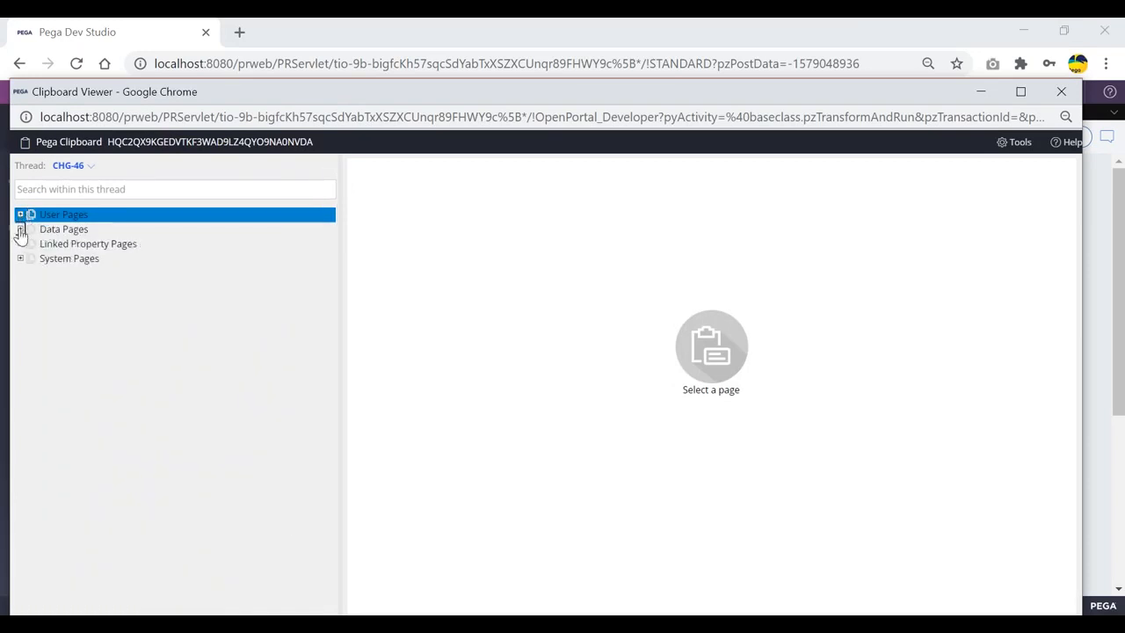
{"action": "left_click", "coordinate": [20, 228]}
{"action": "left_click", "coordinate": [31, 243]}
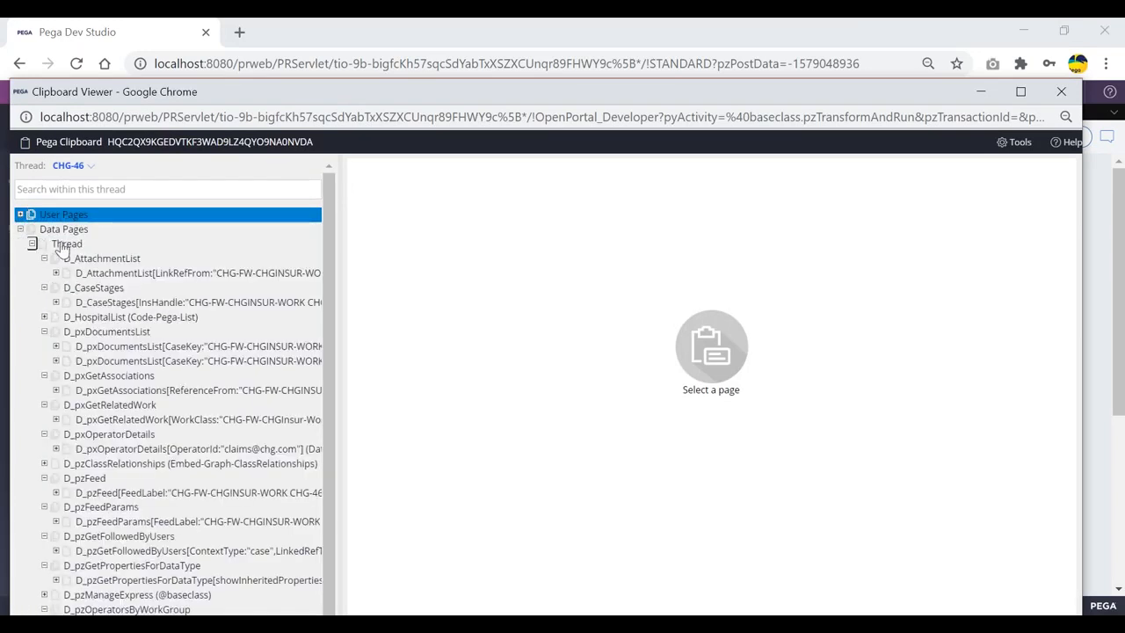
{"action": "left_click", "coordinate": [167, 317]}
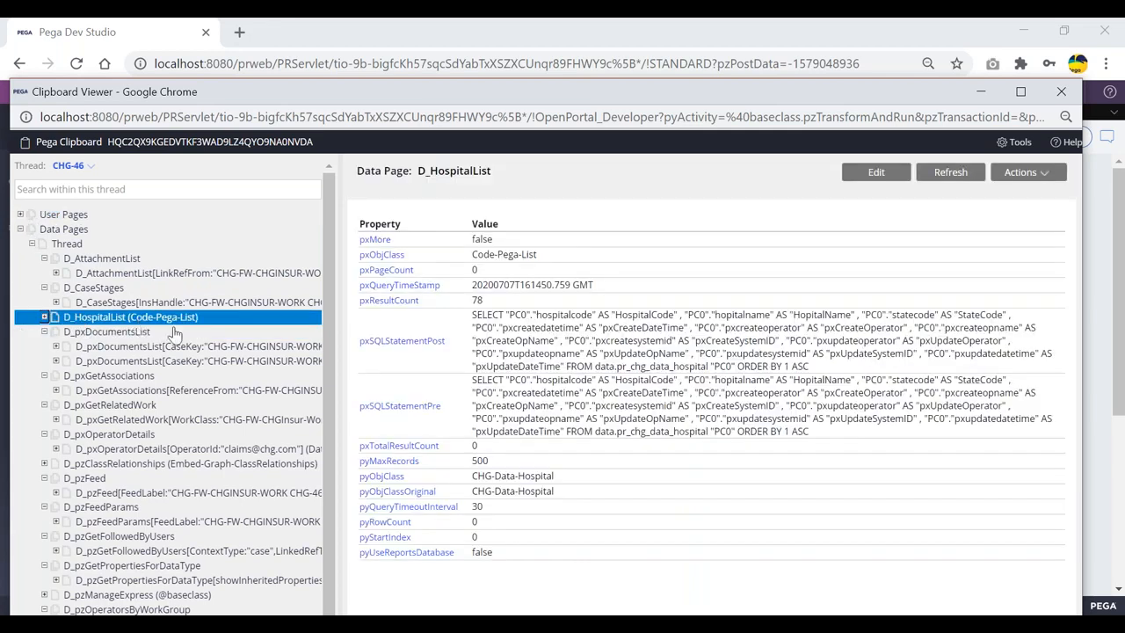
{"action": "key", "text": "alt+Tab"}
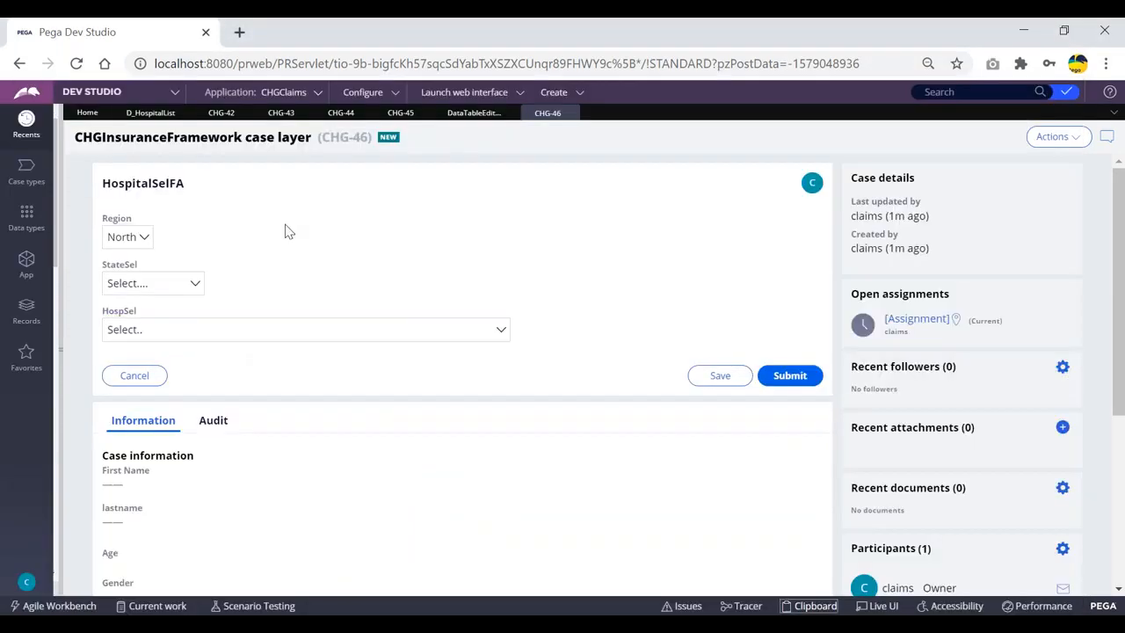
Refresh the D_HospitalList data page rule from its Actions menu
{"action": "left_click", "coordinate": [470, 114]}
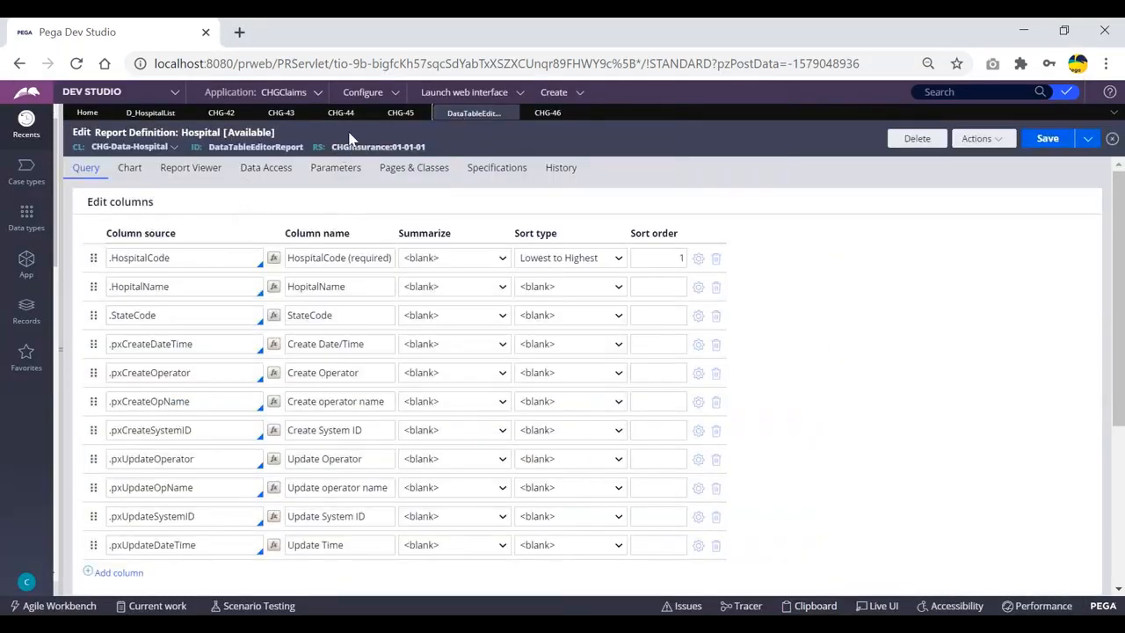
{"action": "left_click", "coordinate": [191, 114]}
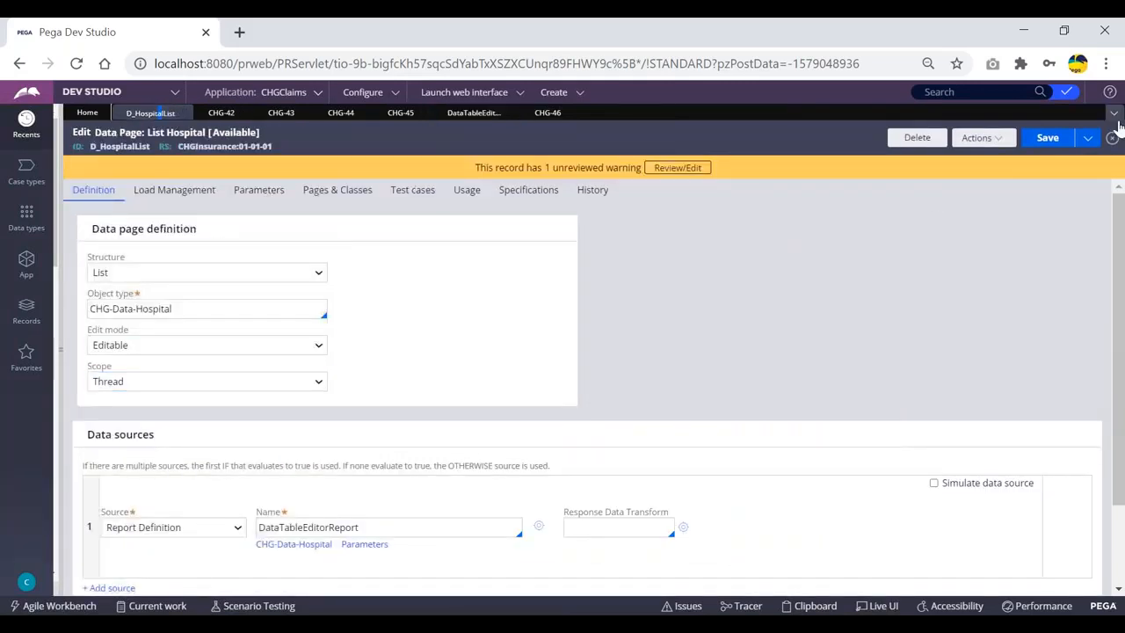
{"action": "left_click", "coordinate": [977, 138]}
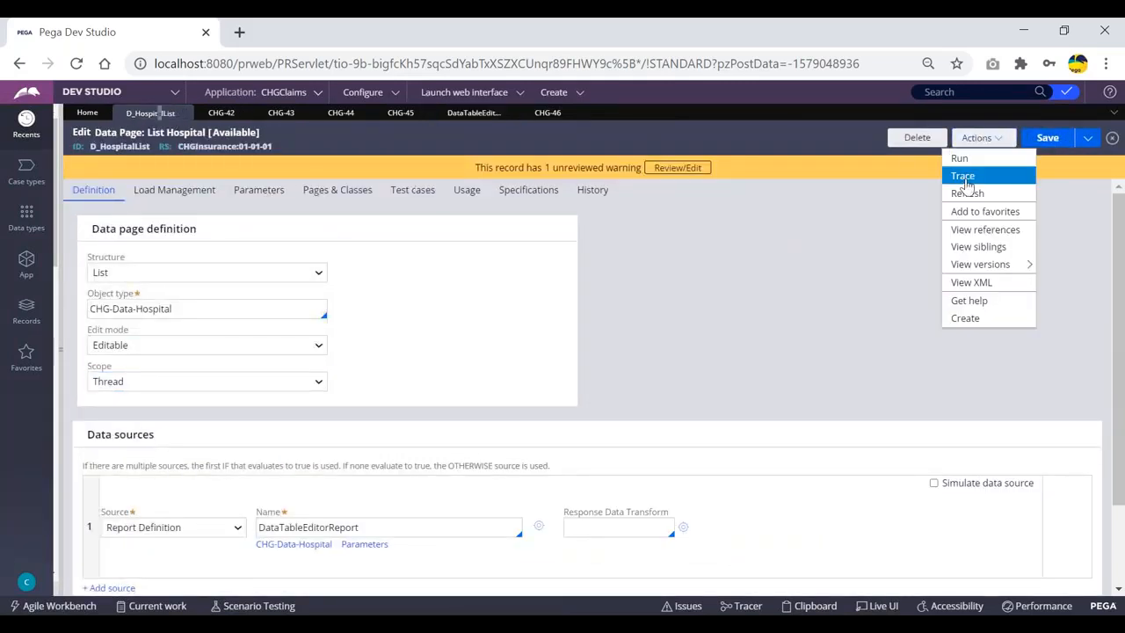
{"action": "left_click", "coordinate": [966, 192]}
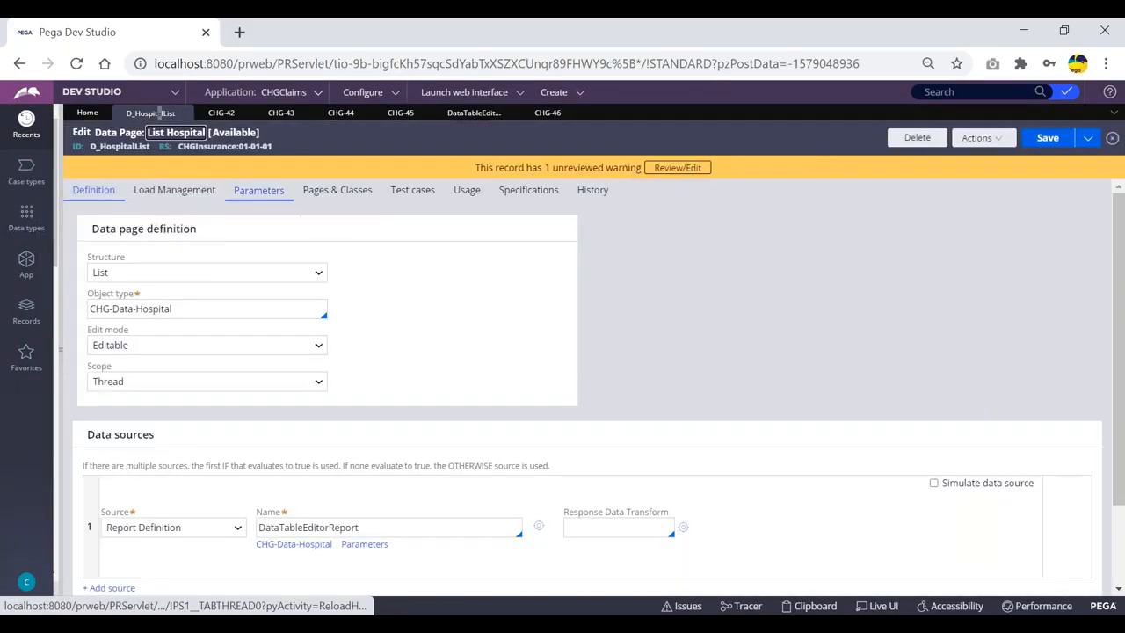
Clear the data page from Load Management with Flush All, then return to CHG-46
{"action": "left_click", "coordinate": [171, 190]}
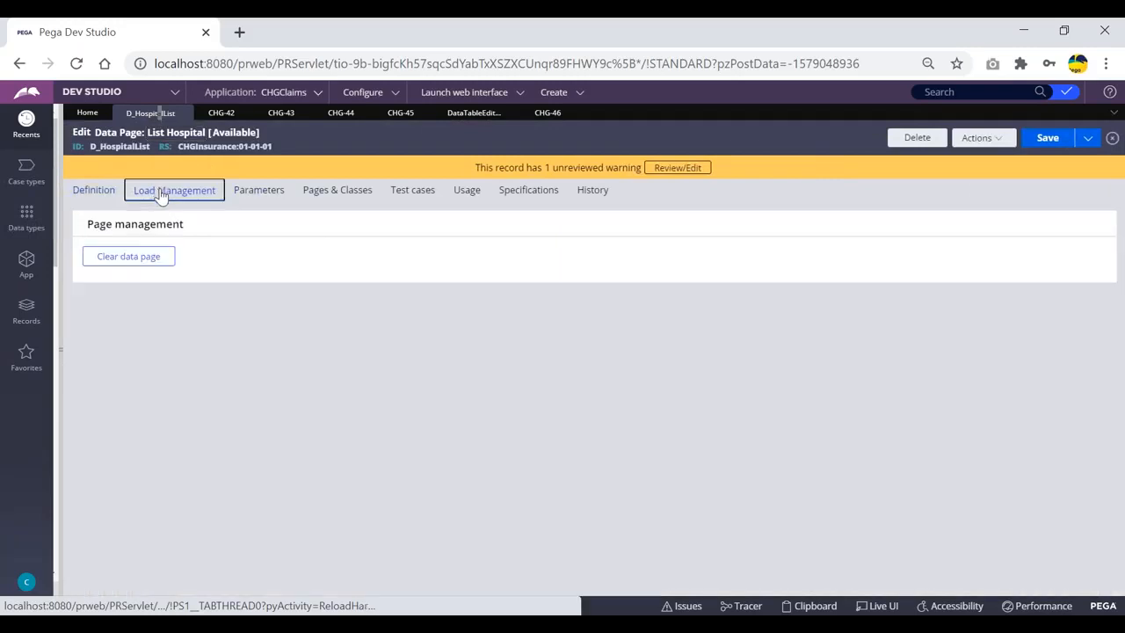
{"action": "left_click", "coordinate": [167, 262]}
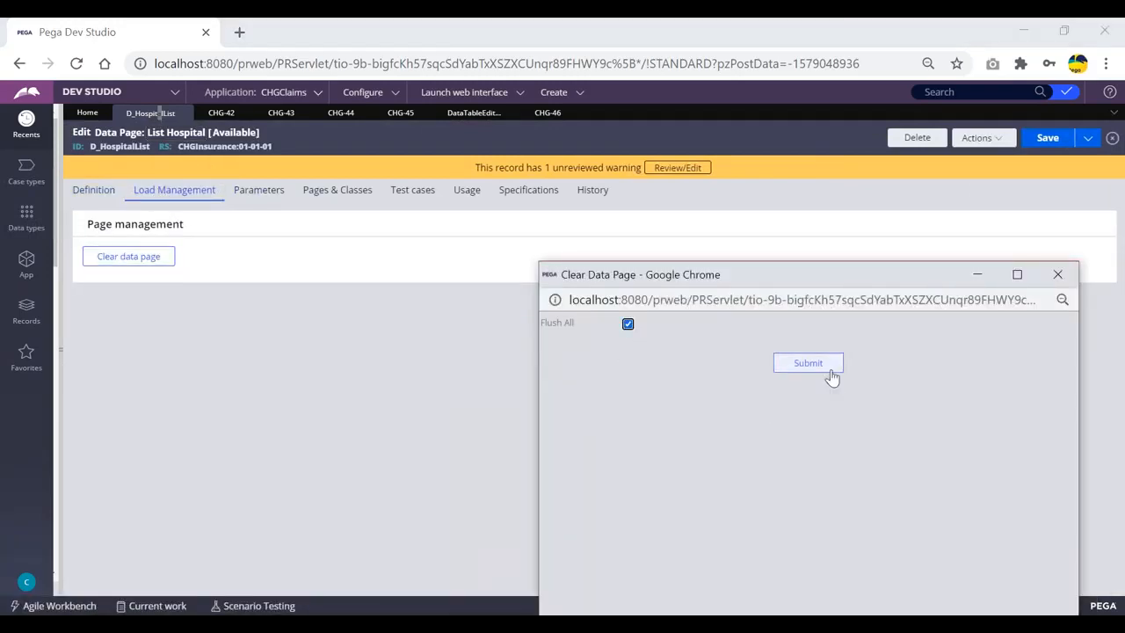
{"action": "left_click", "coordinate": [829, 367]}
{"action": "left_click", "coordinate": [810, 460]}
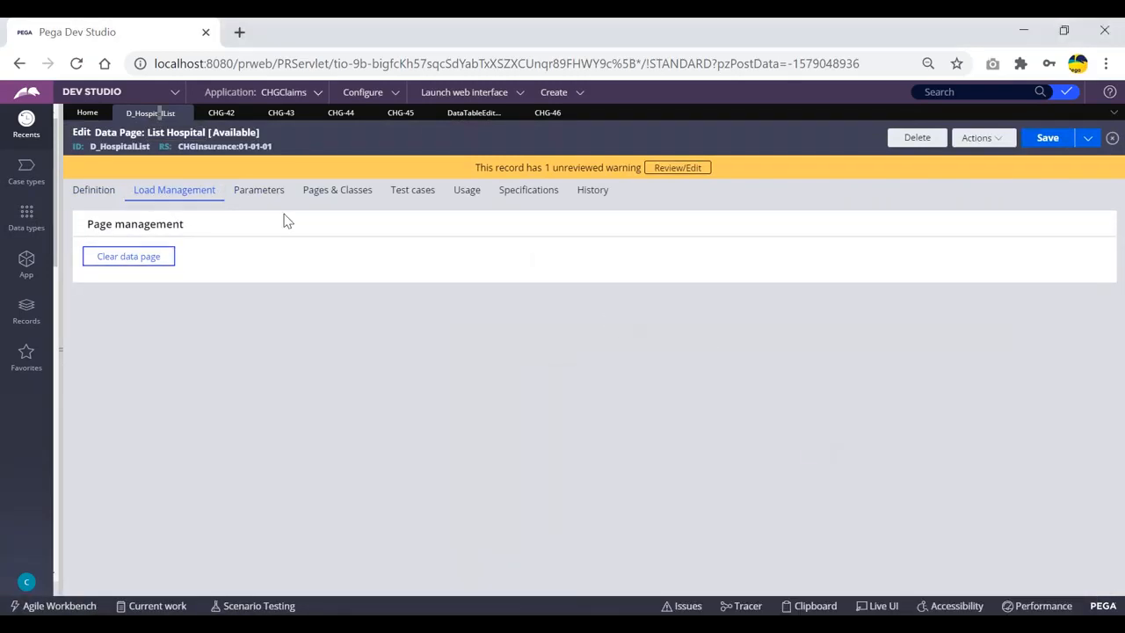
{"action": "left_click", "coordinate": [547, 114]}
{"action": "left_click", "coordinate": [554, 91]}
Create new ClaimsFlow case CHG-47 and submit its customer details form
{"action": "mouse_move", "coordinate": [664, 106]}
{"action": "left_click", "coordinate": [712, 109]}
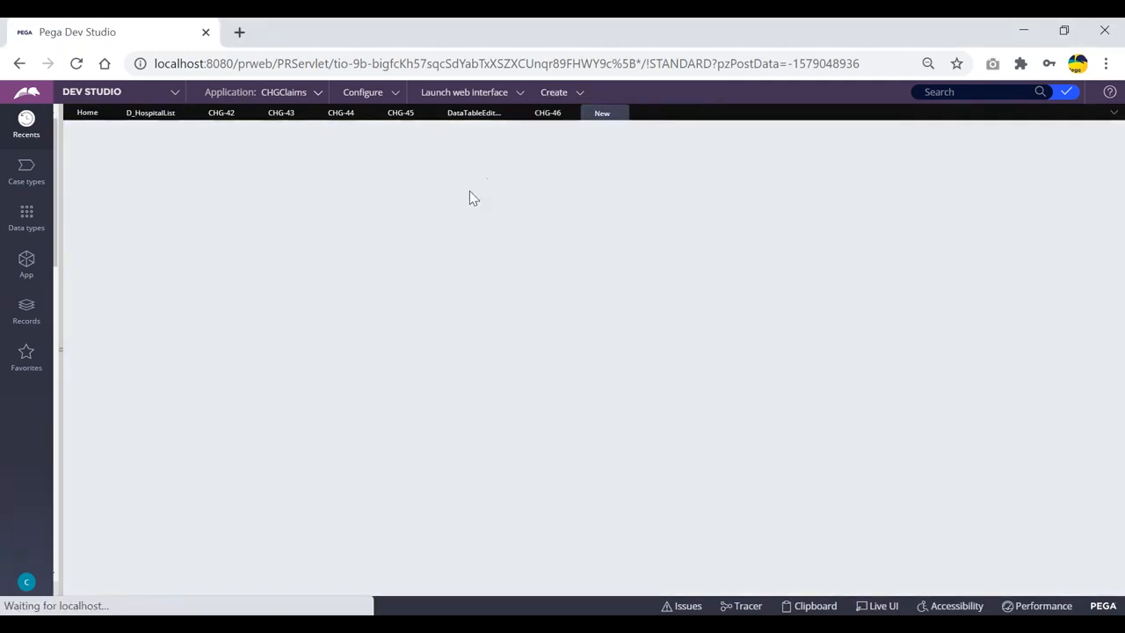
{"action": "left_click", "coordinate": [166, 113]}
{"action": "left_click", "coordinate": [93, 189]}
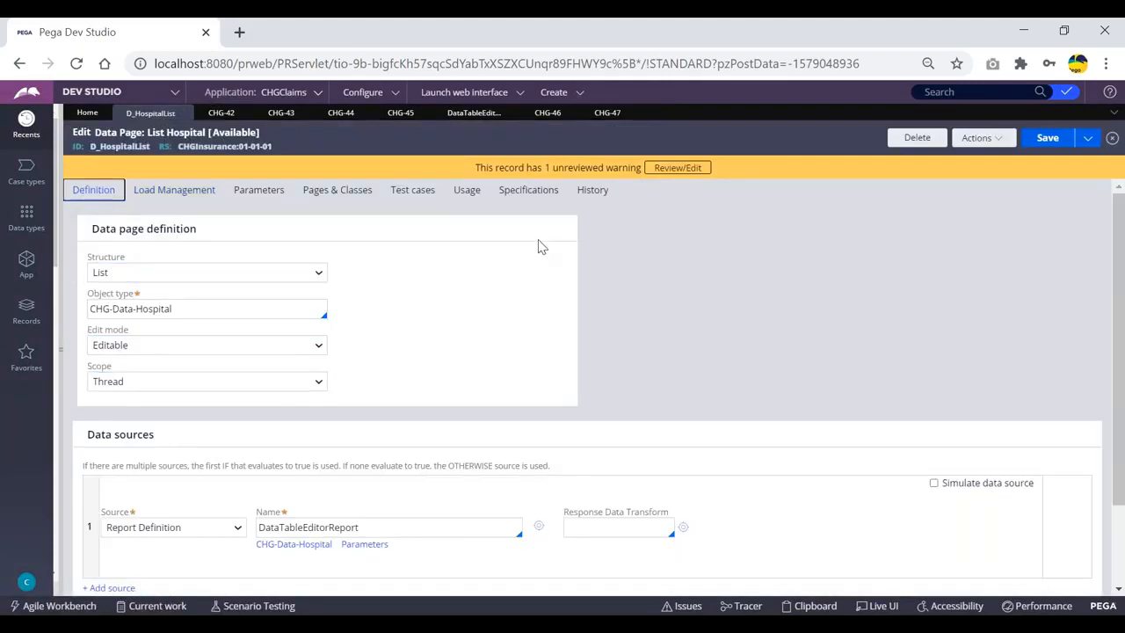
{"action": "left_click", "coordinate": [606, 112]}
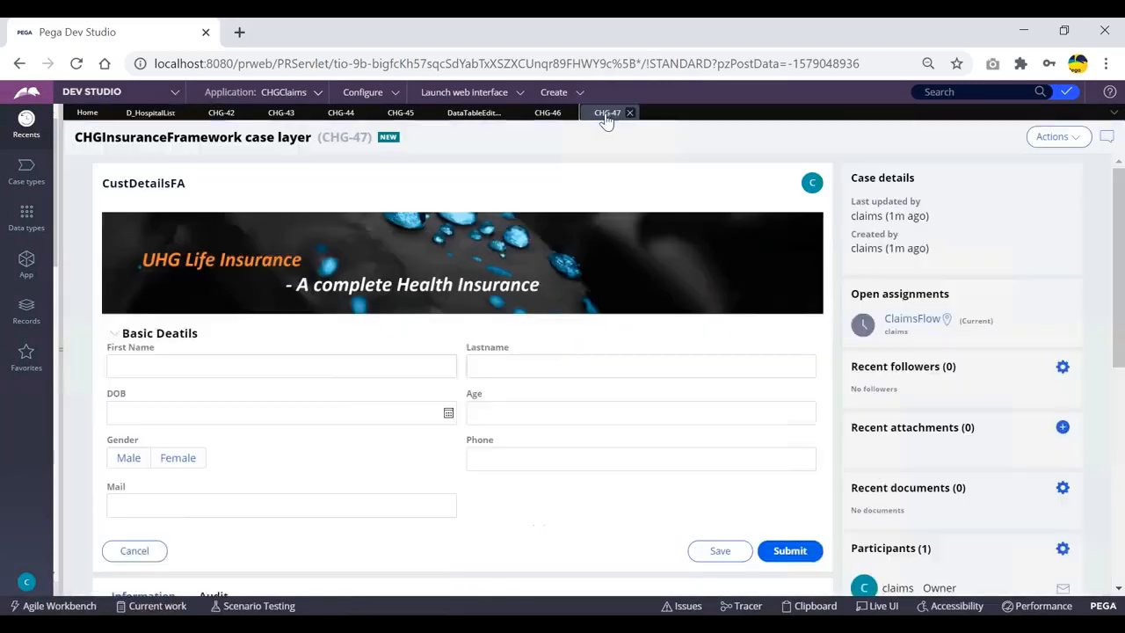
{"action": "left_click", "coordinate": [787, 549]}
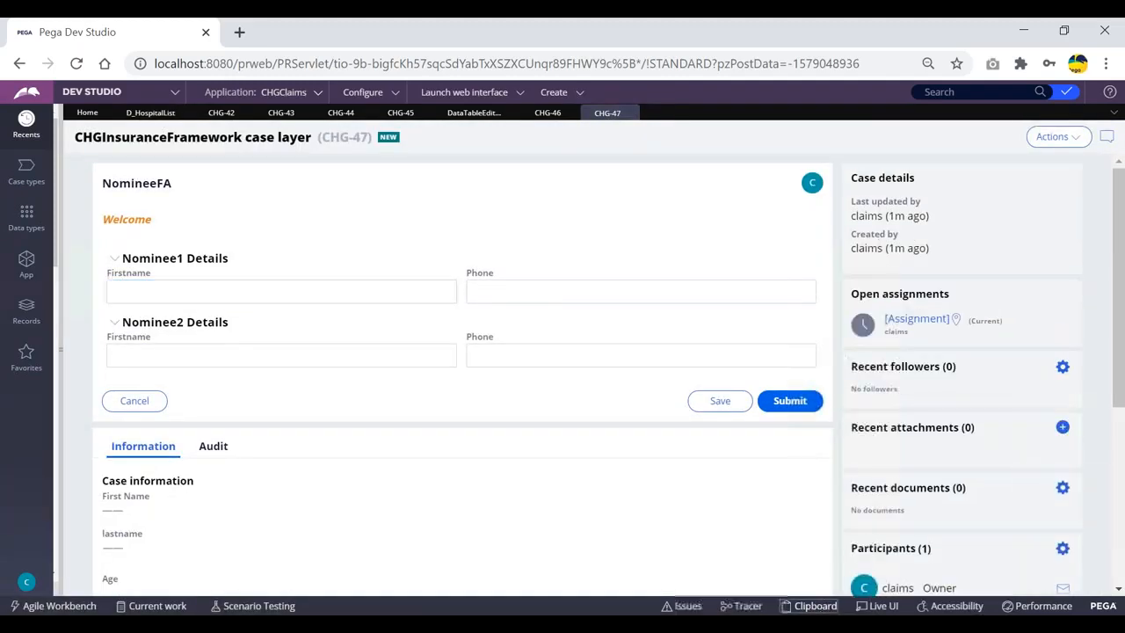
Review CHG-47's Thread and Requestor data pages in the clipboard
{"action": "left_click", "coordinate": [808, 606]}
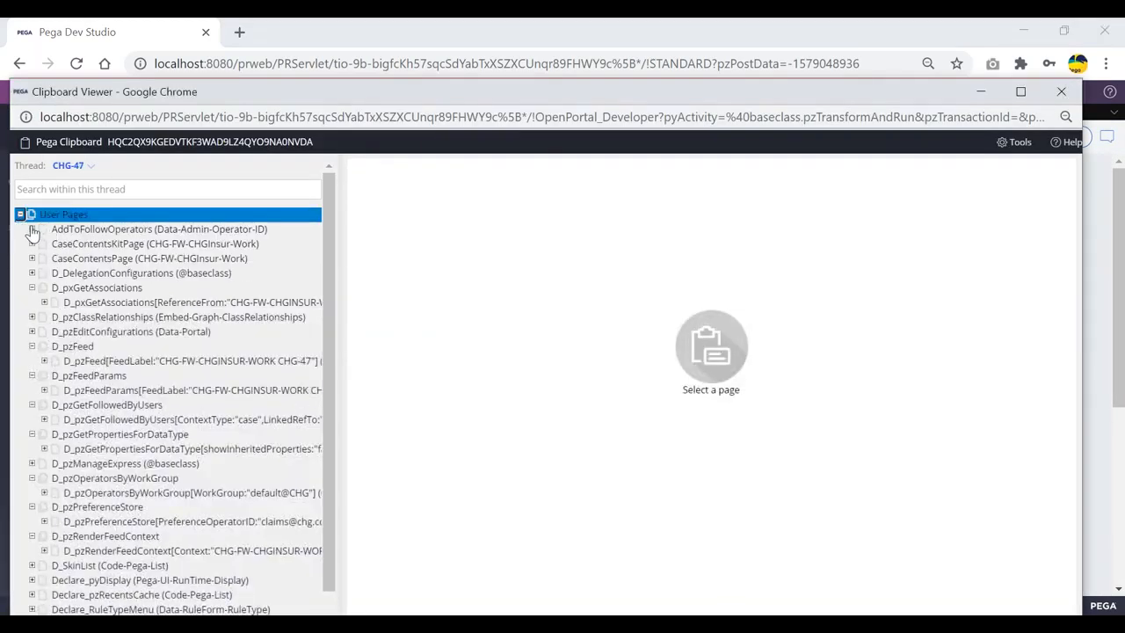
{"action": "left_click", "coordinate": [21, 216]}
{"action": "left_click", "coordinate": [20, 229]}
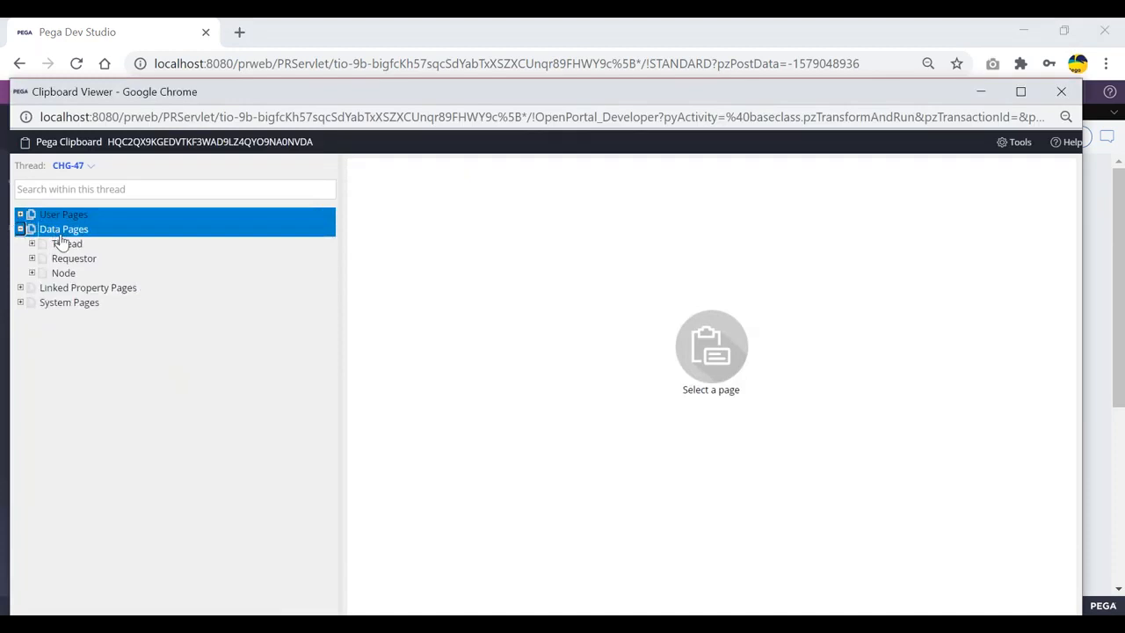
{"action": "left_click", "coordinate": [32, 246]}
{"action": "scroll", "coordinate": [104, 413], "scroll_direction": "down", "scroll_amount": 1}
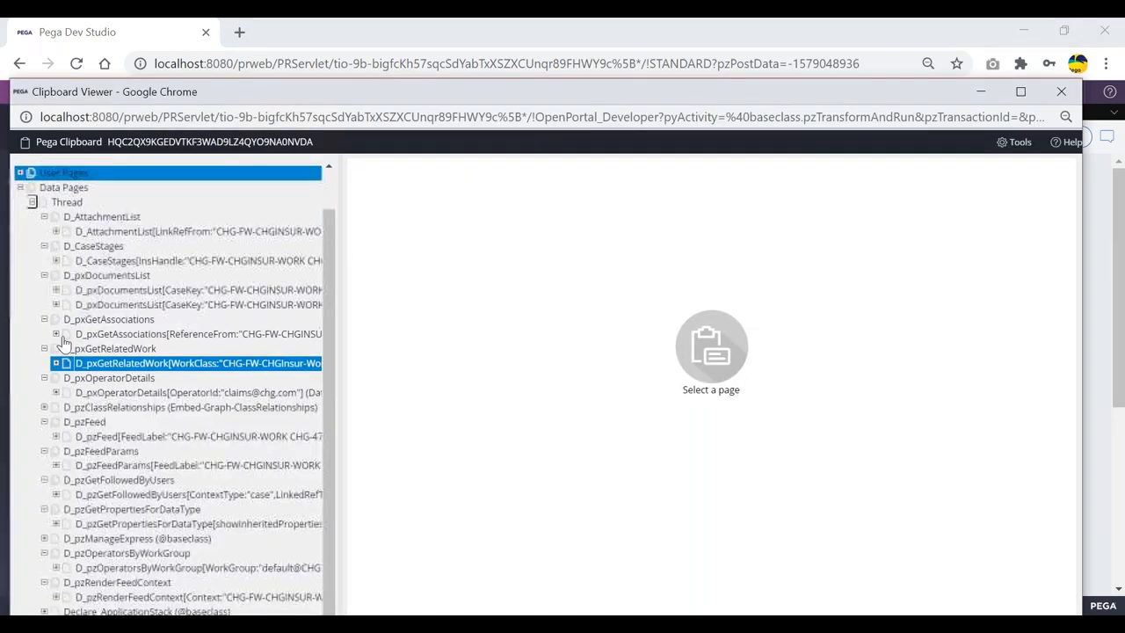
{"action": "left_click", "coordinate": [34, 207]}
{"action": "left_click", "coordinate": [32, 258]}
{"action": "key", "text": "alt+Tab"}
Submit the nominee and treatment forms and check the hospital choices on HospitalSelFA
{"action": "left_click", "coordinate": [795, 402]}
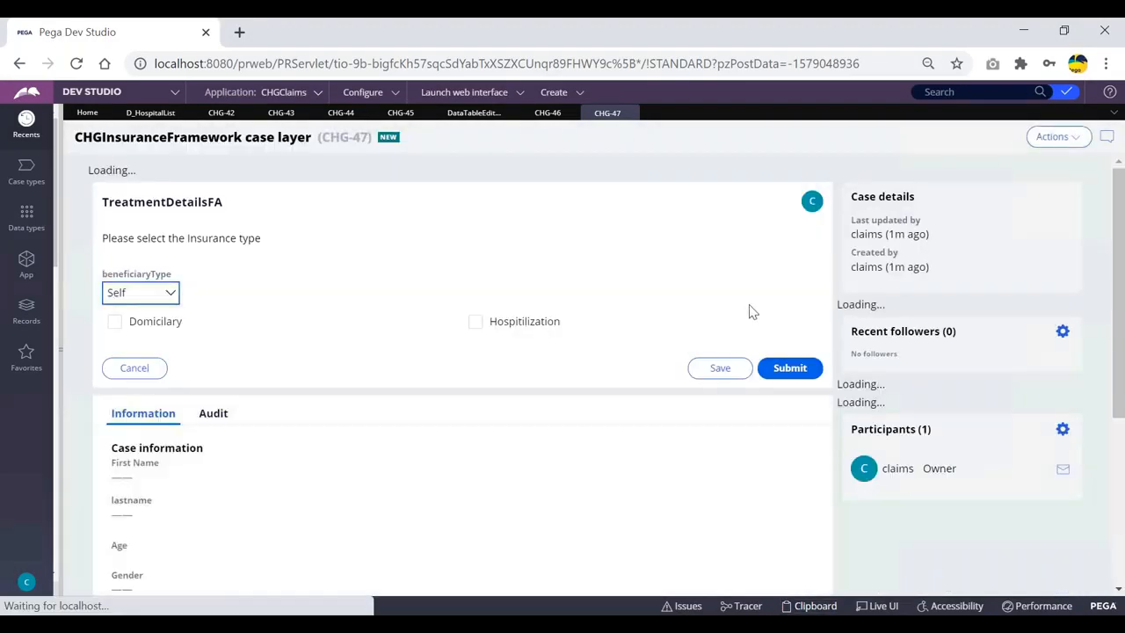
{"action": "left_click", "coordinate": [789, 349]}
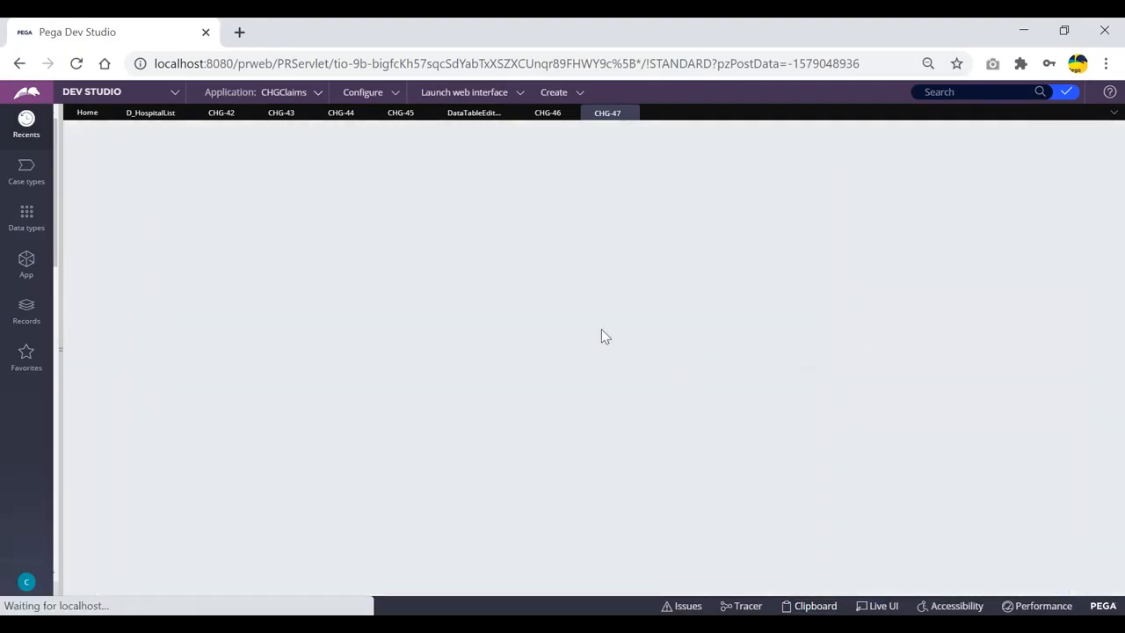
{"action": "left_click", "coordinate": [217, 334]}
{"action": "left_click", "coordinate": [309, 321]}
Recheck the Thread data pages in the clipboard and the D_HospitalList definition
{"action": "key", "text": "alt+Tab"}
{"action": "key", "text": "alt+Tab"}
{"action": "left_click", "coordinate": [812, 607]}
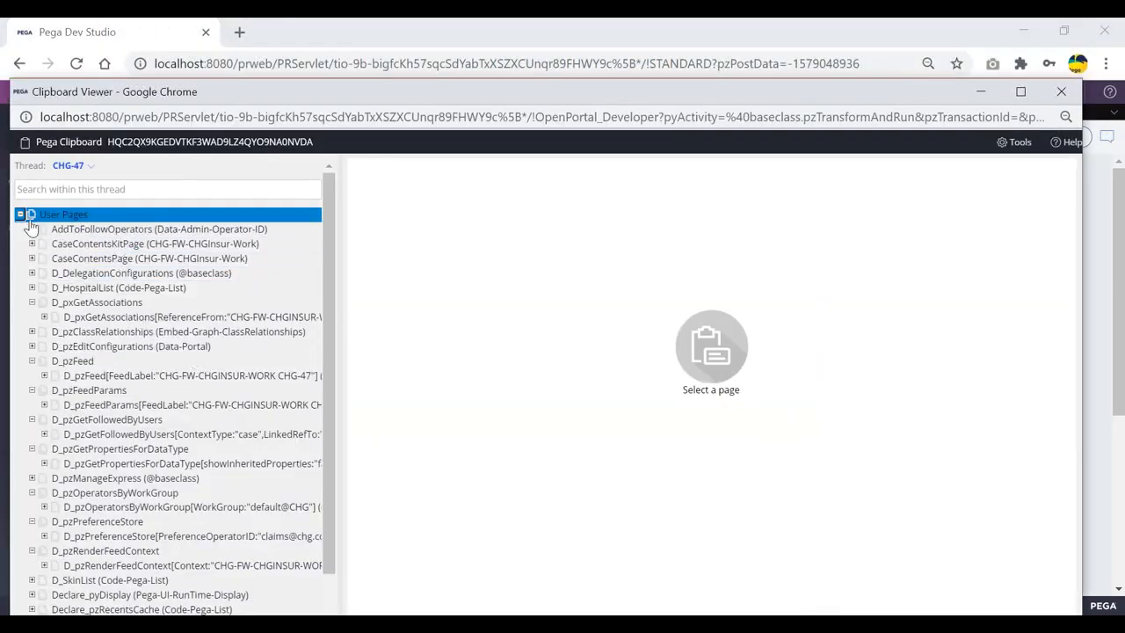
{"action": "left_click", "coordinate": [19, 215]}
{"action": "left_click", "coordinate": [21, 229]}
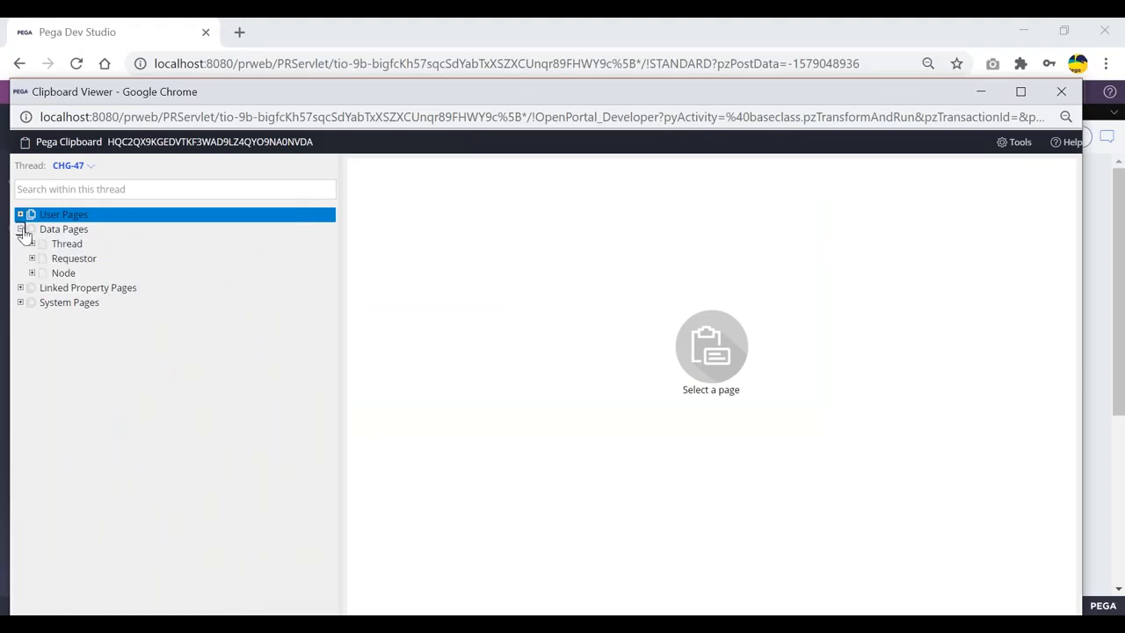
{"action": "left_click", "coordinate": [32, 244]}
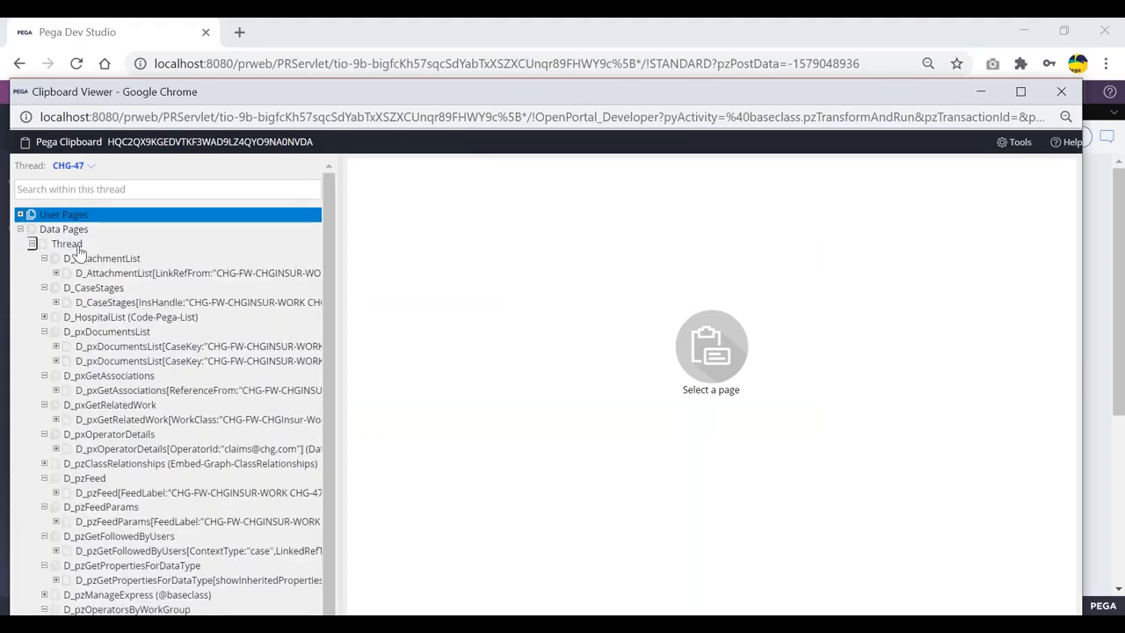
{"action": "left_click", "coordinate": [20, 230]}
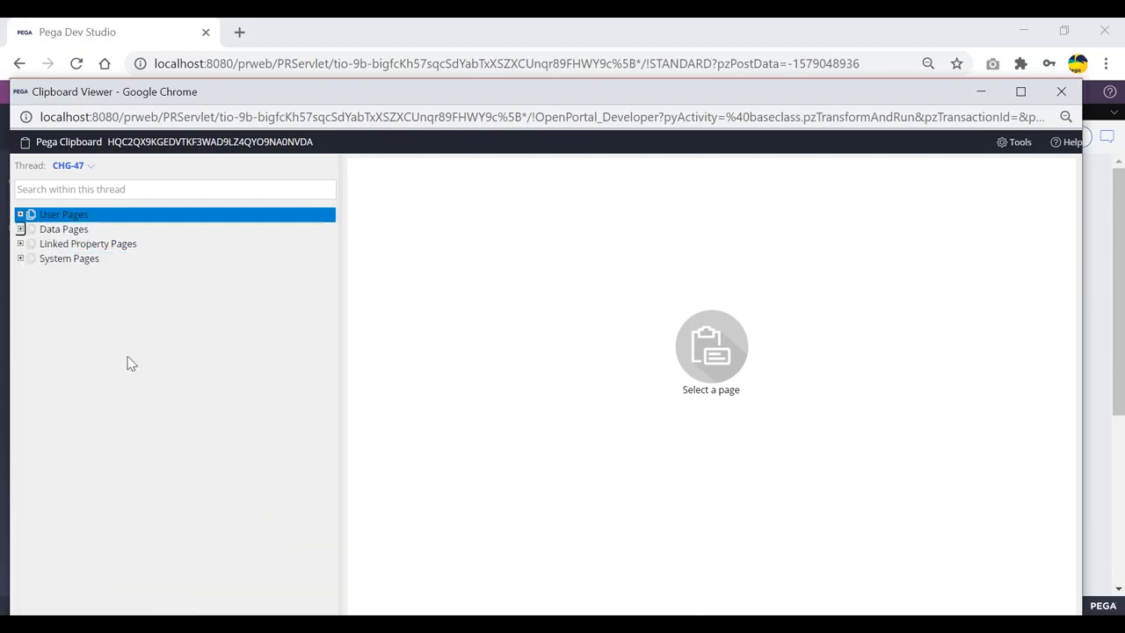
{"action": "key", "text": "alt+Tab"}
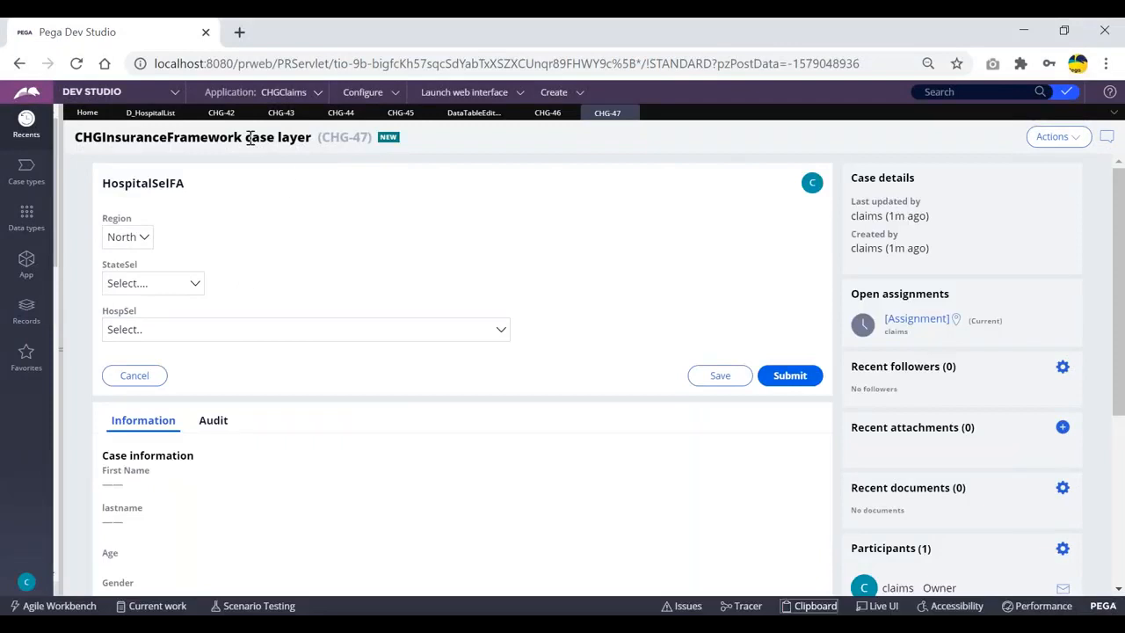
{"action": "left_click", "coordinate": [142, 115]}
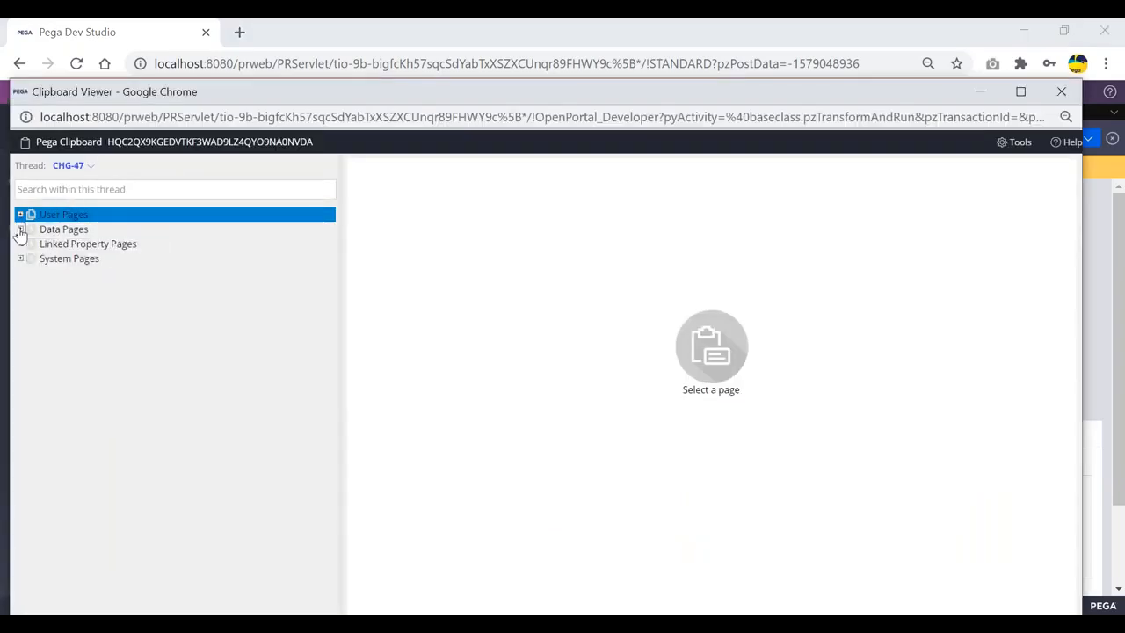
{"action": "left_click", "coordinate": [21, 230]}
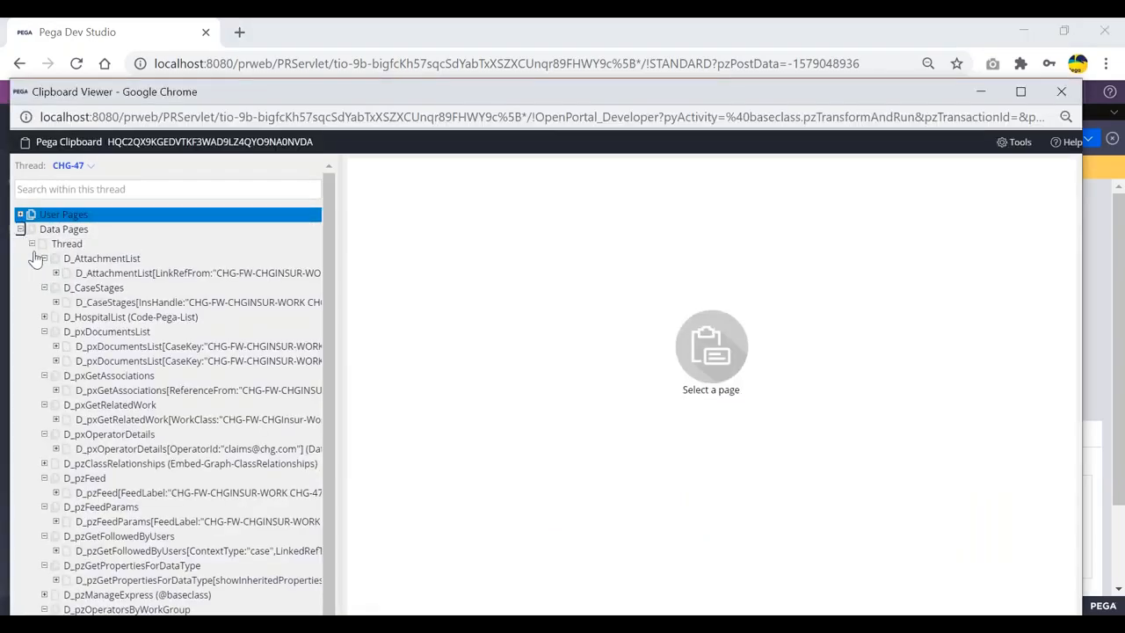
Expand D_HospitalList and view pxResults(1), the first hospital record
{"action": "left_click", "coordinate": [33, 245]}
{"action": "left_click", "coordinate": [32, 245]}
{"action": "left_click", "coordinate": [49, 317]}
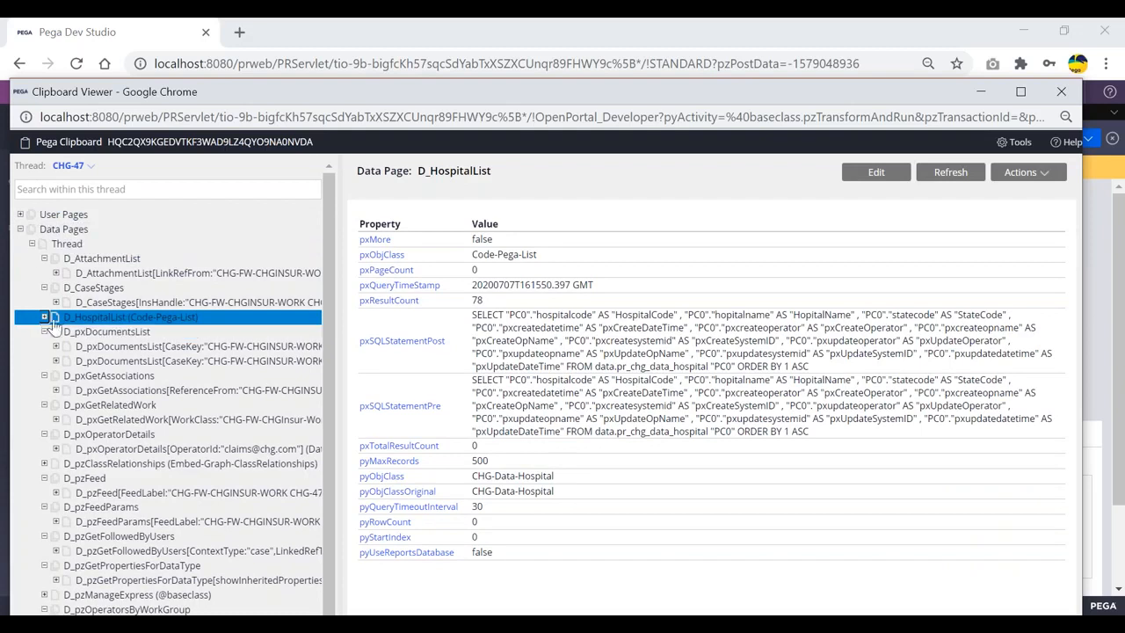
{"action": "left_click", "coordinate": [44, 317]}
{"action": "left_click", "coordinate": [100, 352]}
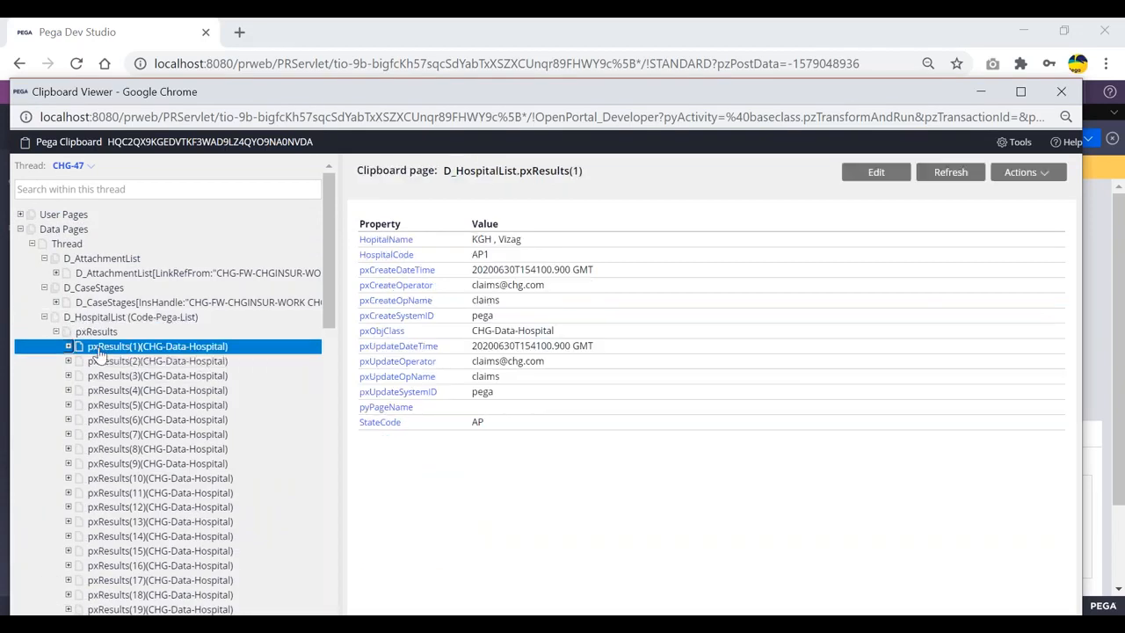
Collapse Data Pages, expand User Pages, and maximize the Clipboard Viewer
{"action": "left_click", "coordinate": [21, 230]}
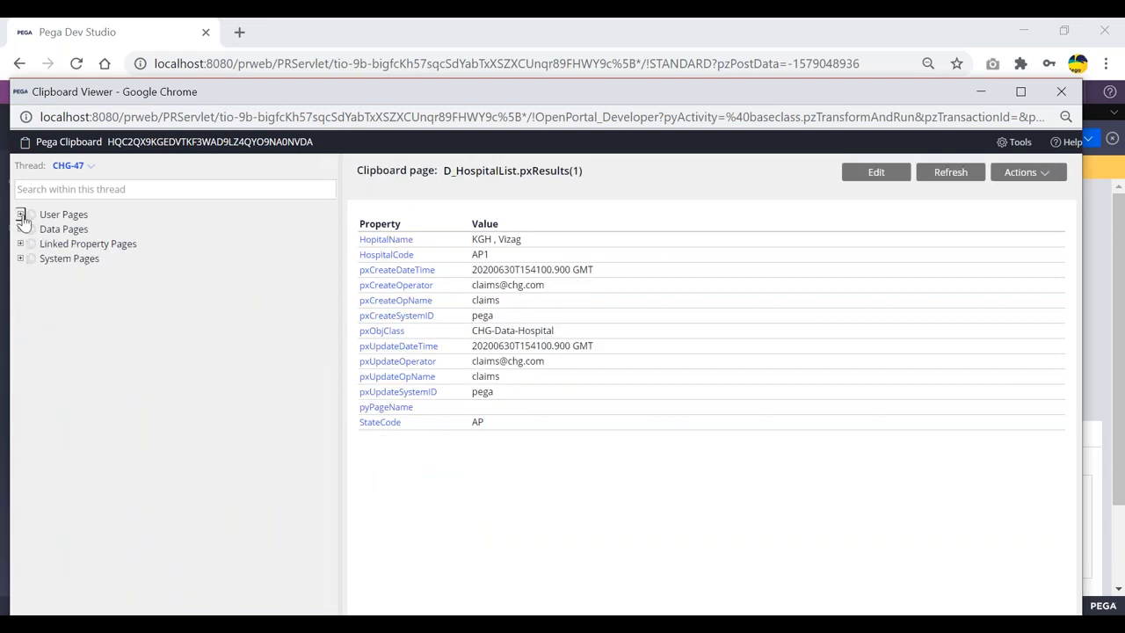
{"action": "left_click", "coordinate": [20, 214]}
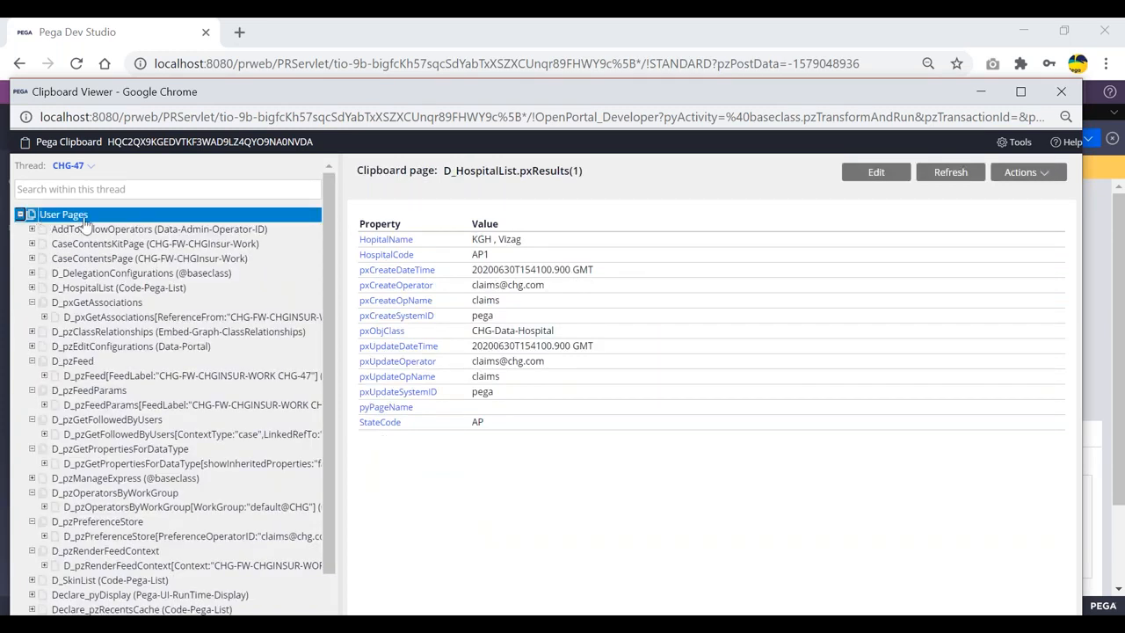
{"action": "double_click", "coordinate": [533, 94]}
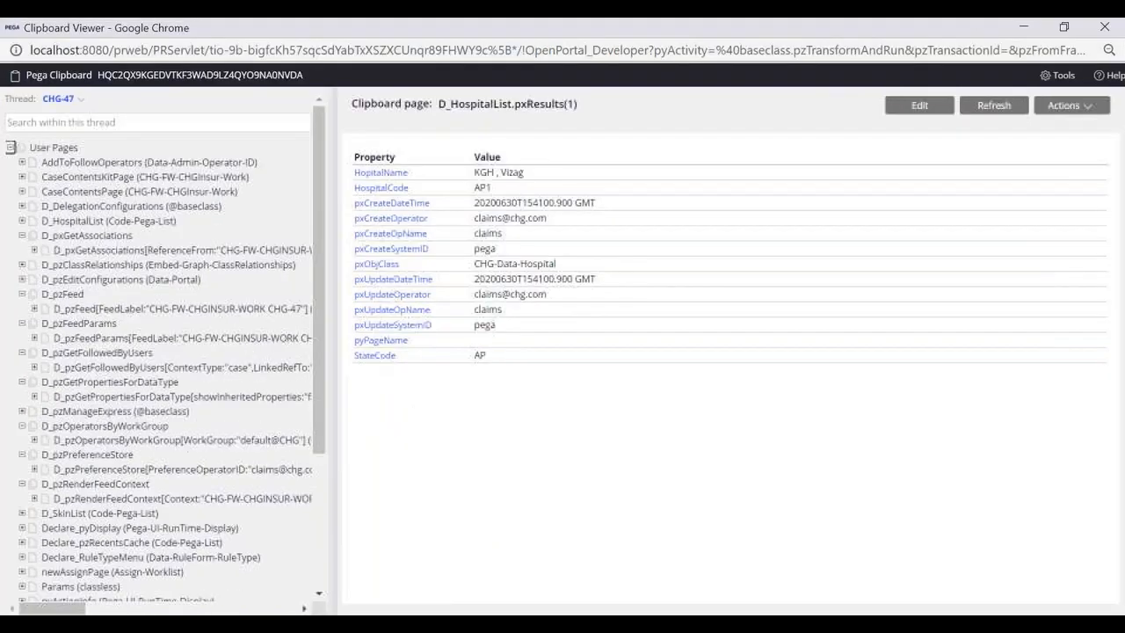
{"action": "key", "text": "alt+Tab"}
{"action": "key", "text": "alt+Tab"}
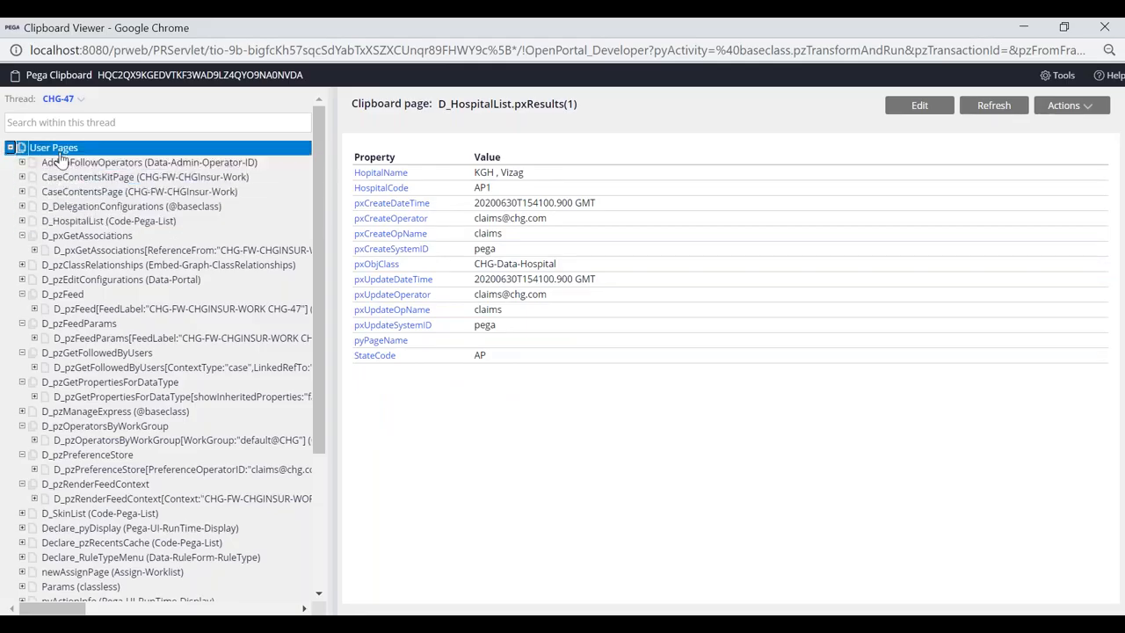
{"action": "key", "text": "alt+Tab"}
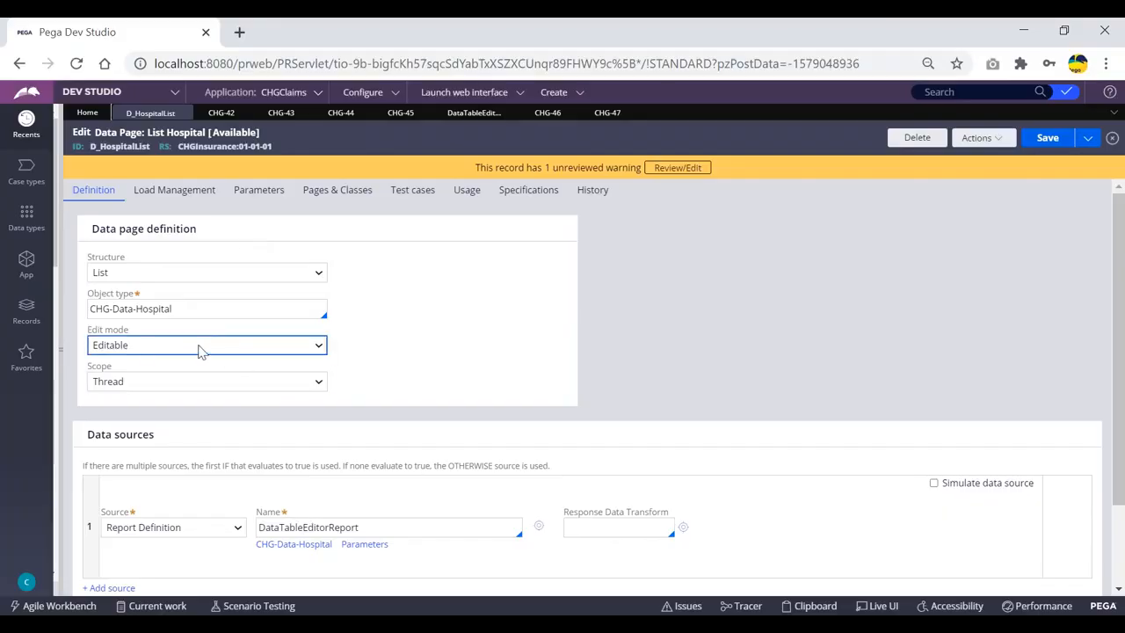
{"action": "key", "text": "alt+Tab"}
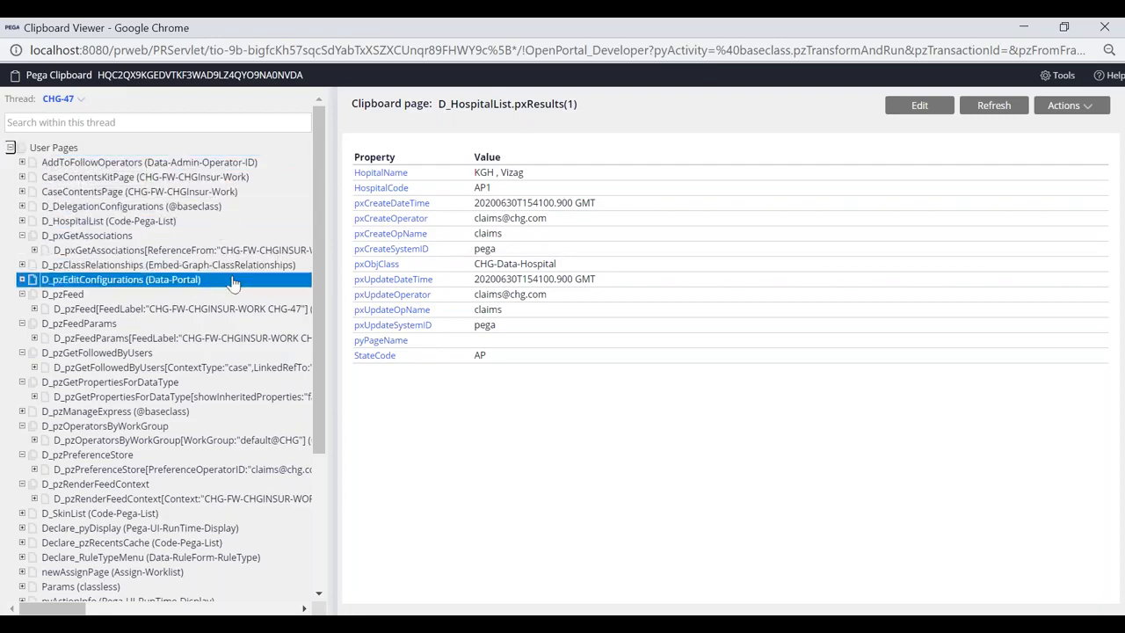
{"action": "scroll", "coordinate": [136, 390], "scroll_direction": "down", "scroll_amount": 3}
Make pyWorkPage's properties editable with focus in BeneficiaryType, then switch to viewing the D_HospitalList page
{"action": "left_click", "coordinate": [123, 449]}
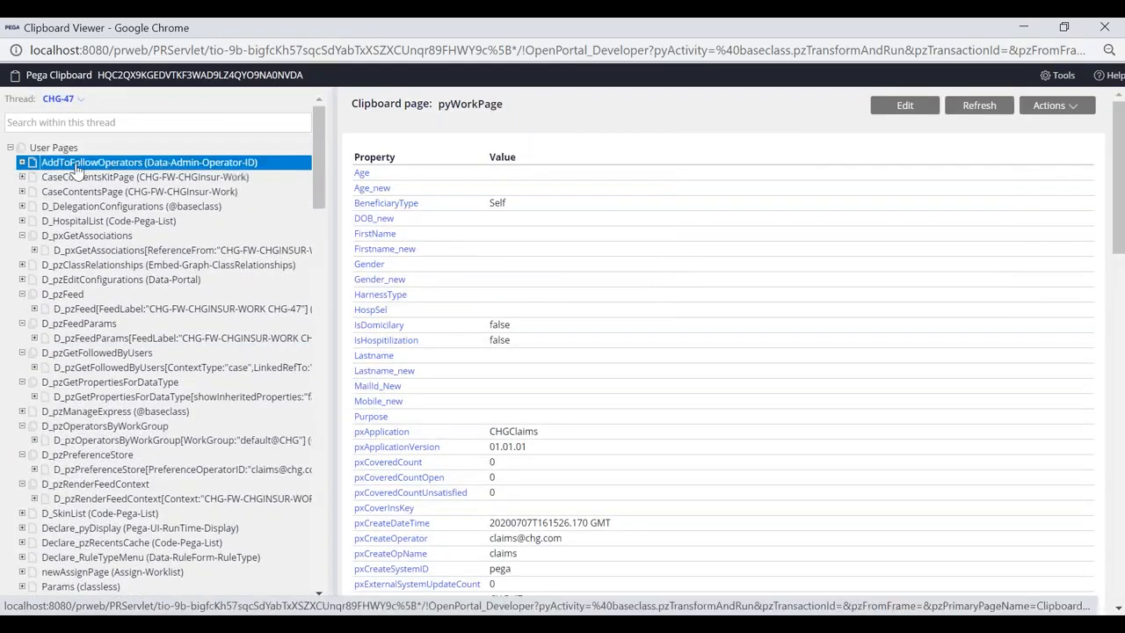
{"action": "left_click", "coordinate": [903, 105]}
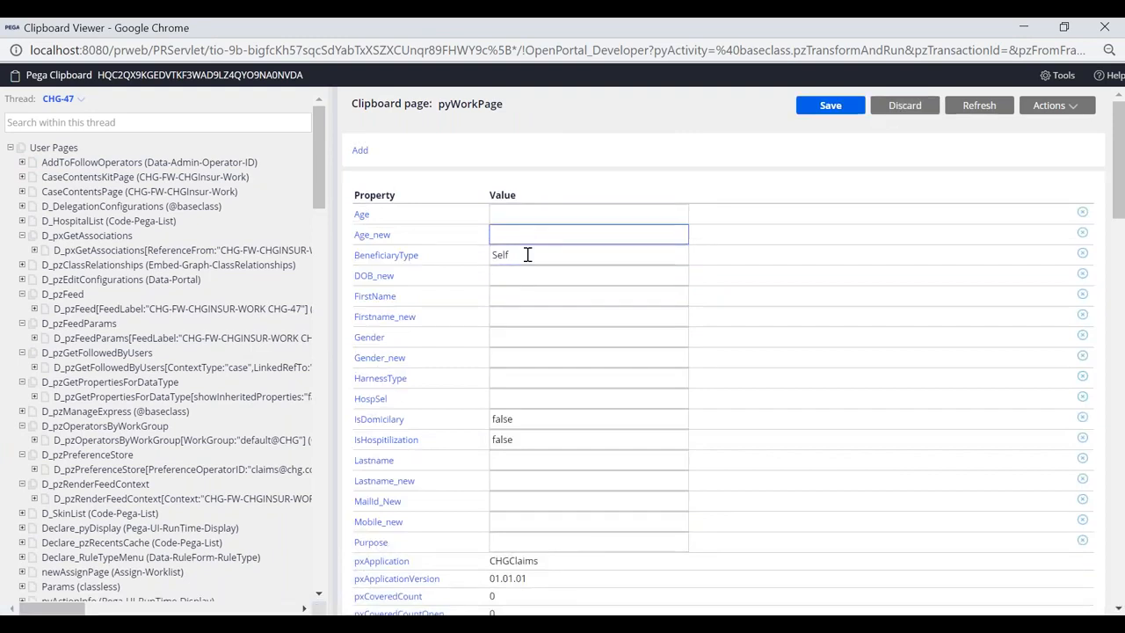
{"action": "left_click", "coordinate": [526, 254]}
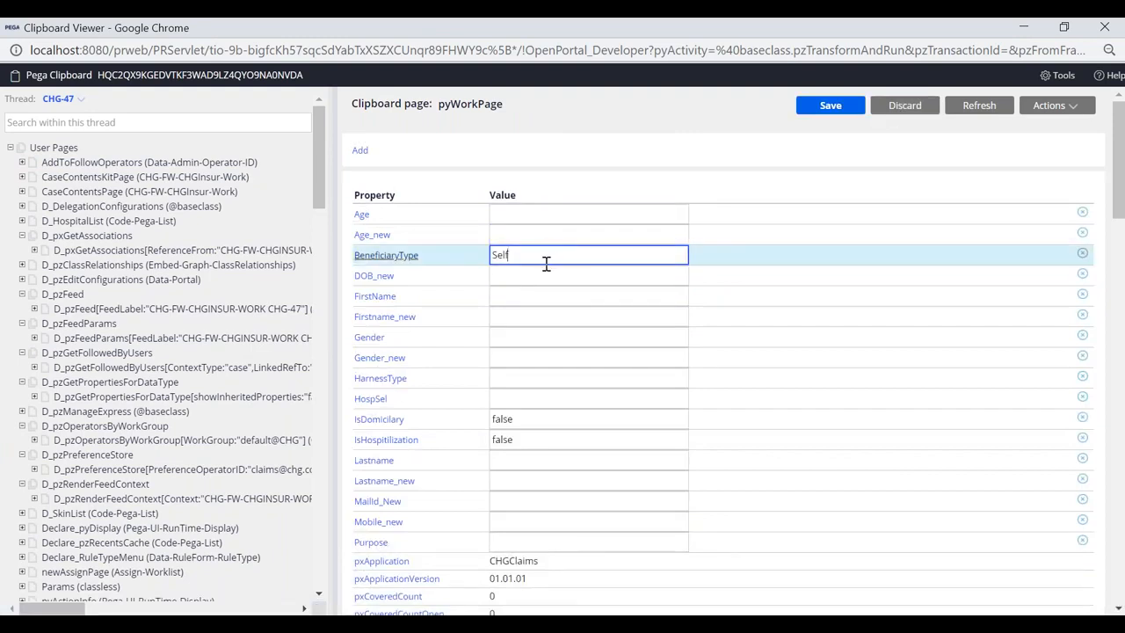
{"action": "left_click", "coordinate": [76, 229]}
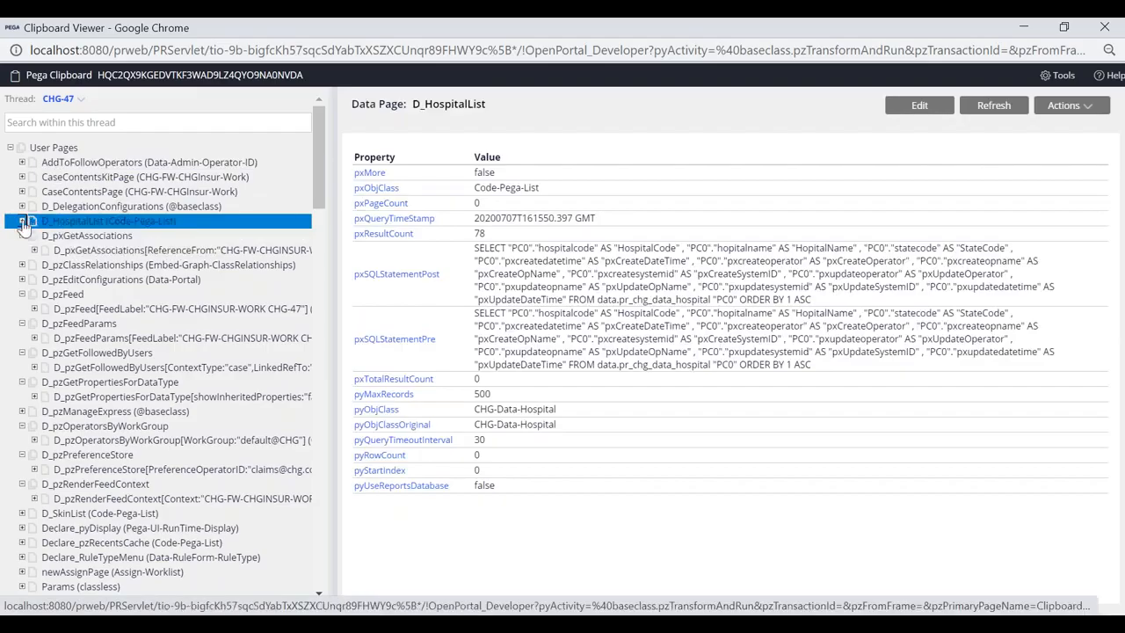
Append 'ggggggggggggg' to the first D_HospitalList record's HospitalName 'KGH , Vizag', save, and return to CHG-47
{"action": "left_click", "coordinate": [156, 342]}
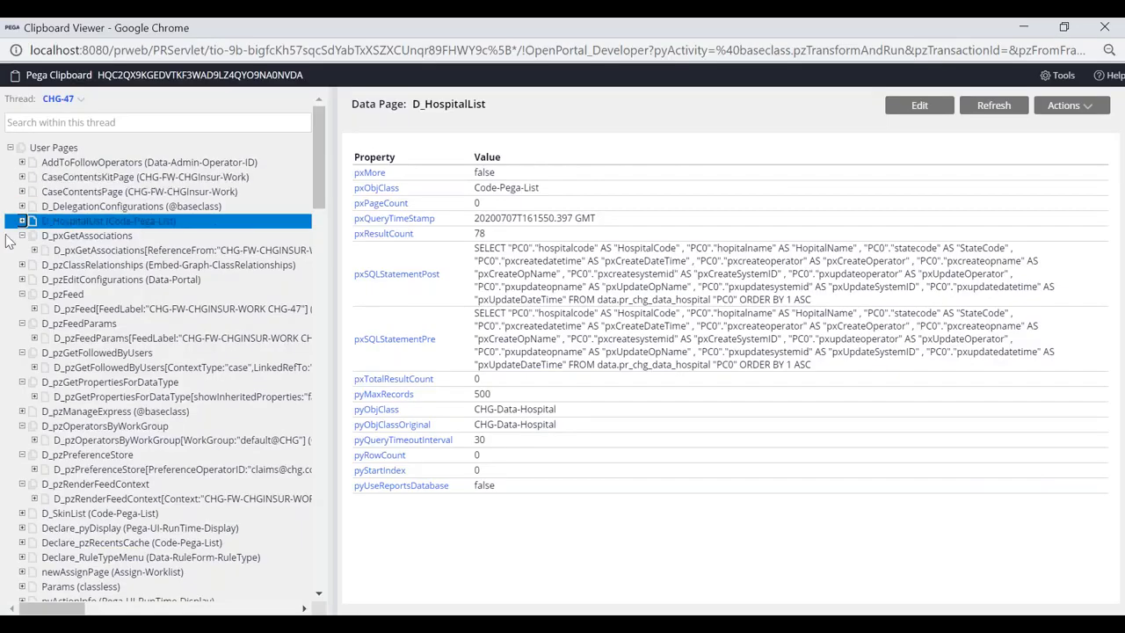
{"action": "left_click", "coordinate": [22, 220]}
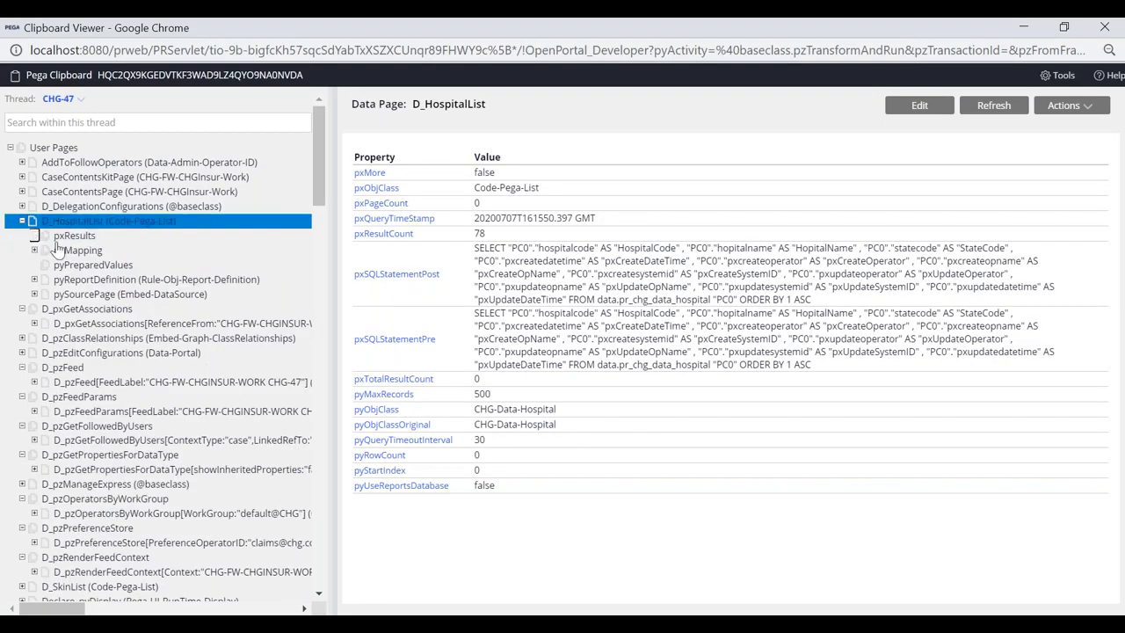
{"action": "left_click", "coordinate": [35, 236]}
{"action": "left_click", "coordinate": [88, 250]}
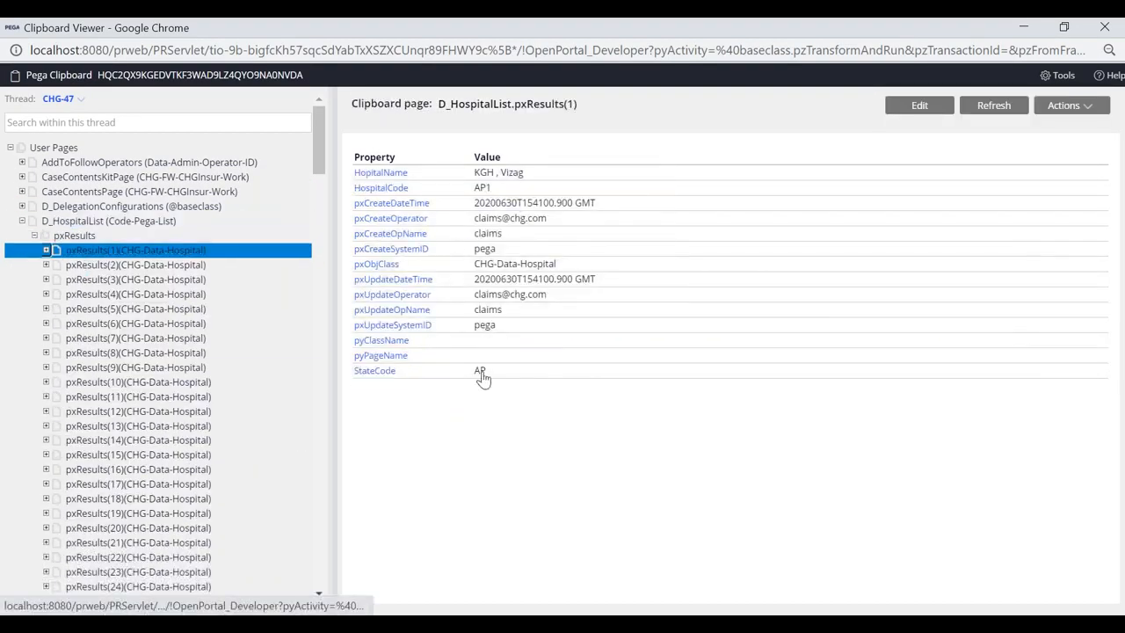
{"action": "left_click", "coordinate": [919, 105]}
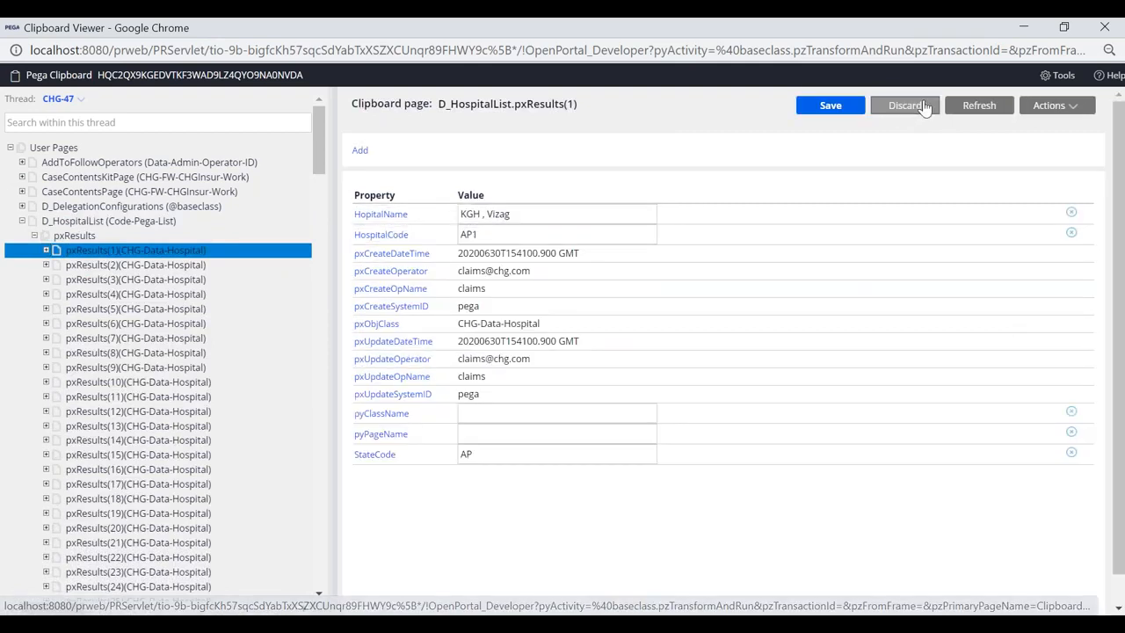
{"action": "left_click", "coordinate": [546, 214]}
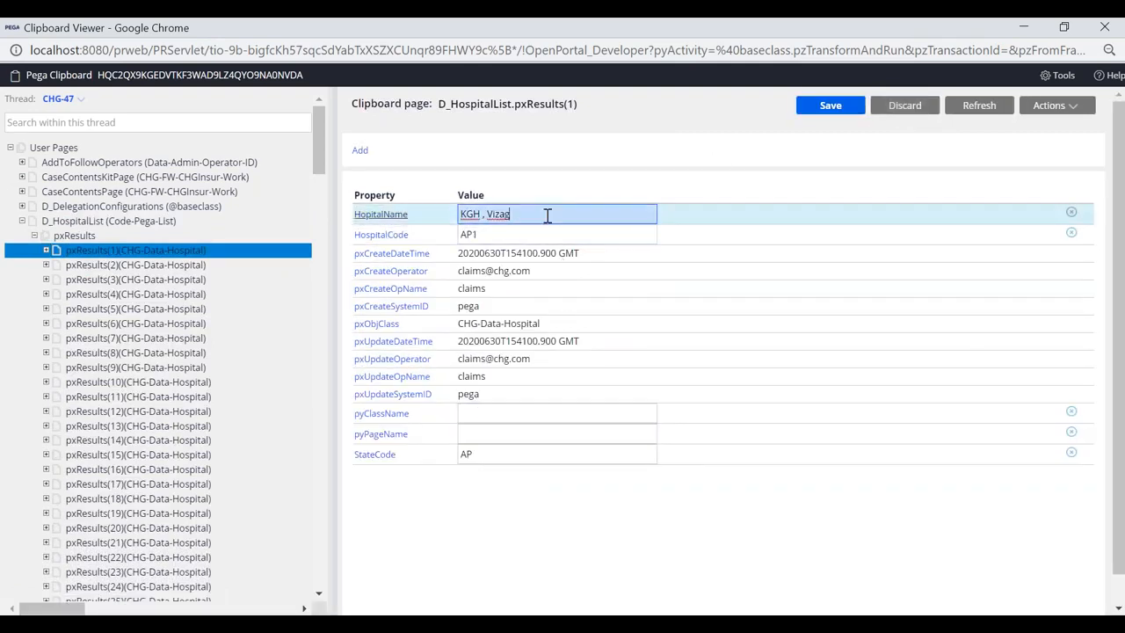
{"action": "type", "text": "gggggggggggggg"}
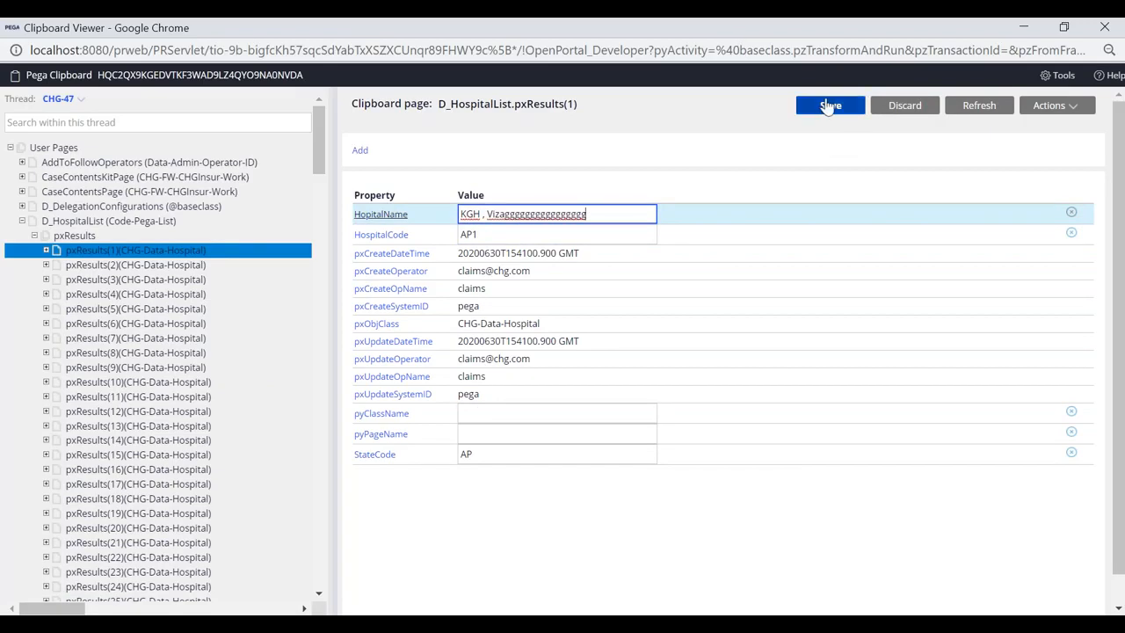
{"action": "left_click", "coordinate": [830, 106]}
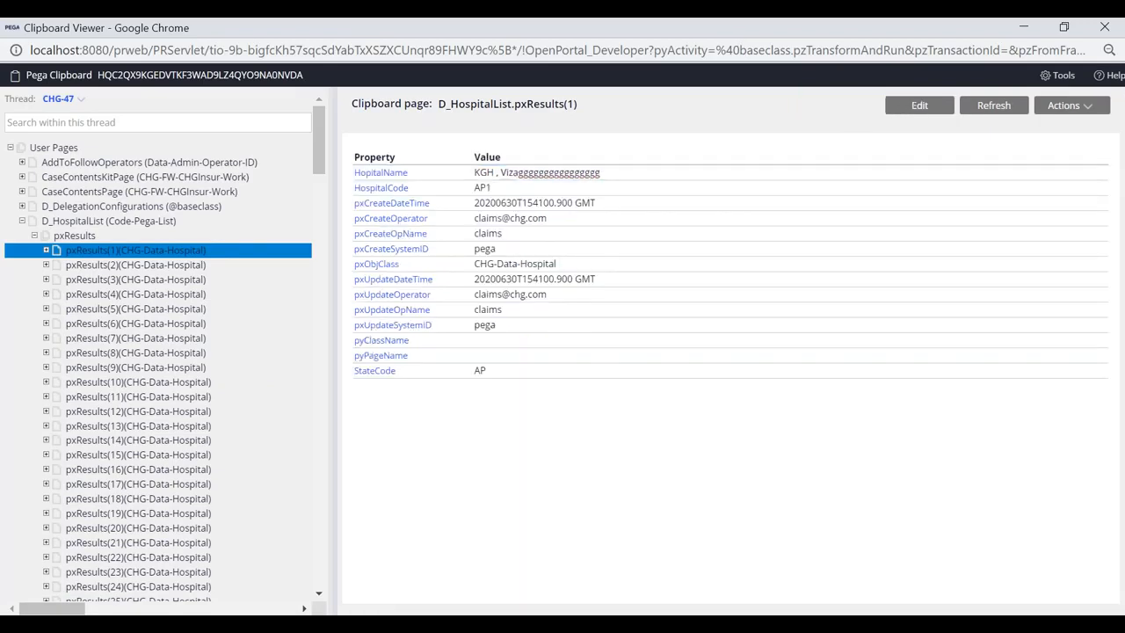
{"action": "key", "text": "alt+Tab"}
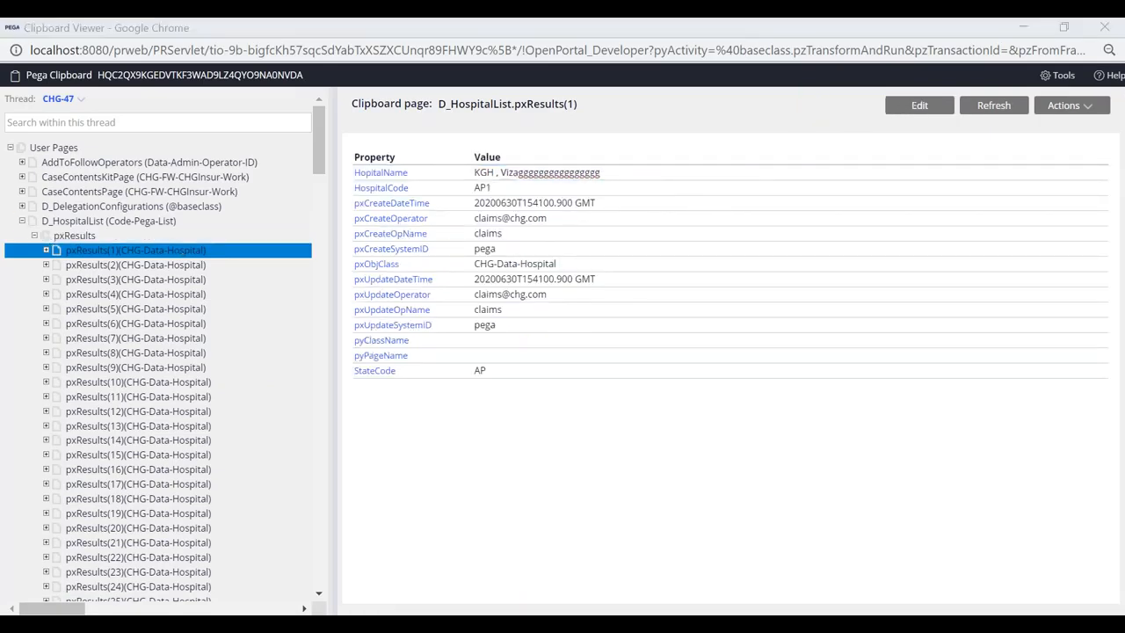
{"action": "left_click", "coordinate": [605, 114]}
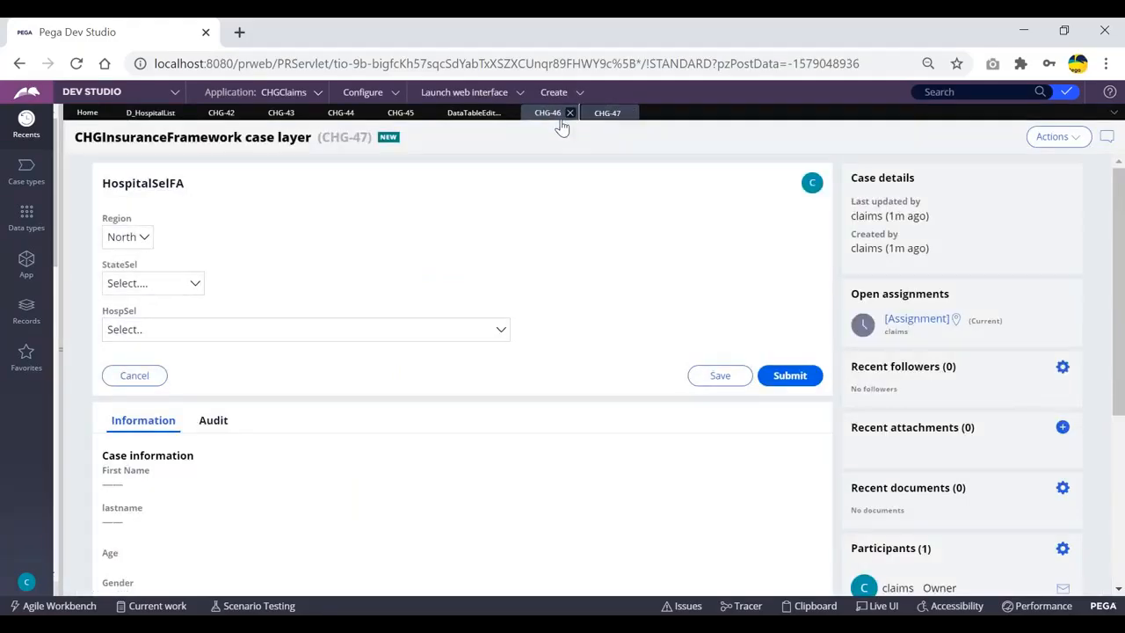
Refresh case CHG-47 and check its hospital choices for the edited 'KGH , Vizag…' name
{"action": "left_click", "coordinate": [1054, 139]}
{"action": "left_click", "coordinate": [1056, 157]}
{"action": "left_click", "coordinate": [1057, 141]}
{"action": "left_click", "coordinate": [1054, 159]}
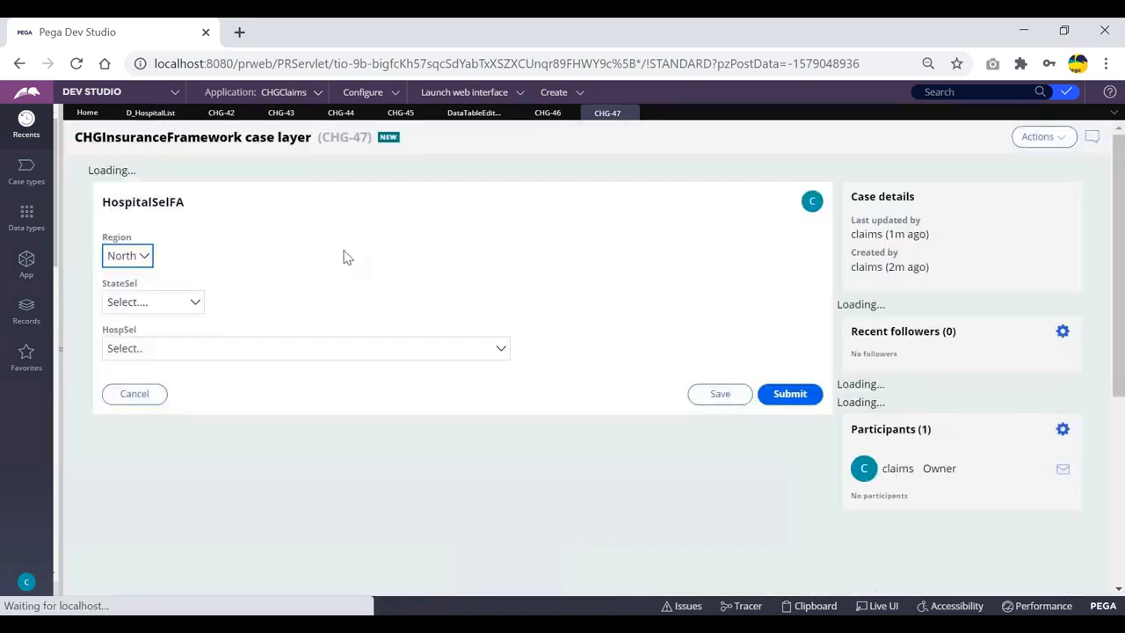
{"action": "left_click", "coordinate": [246, 348]}
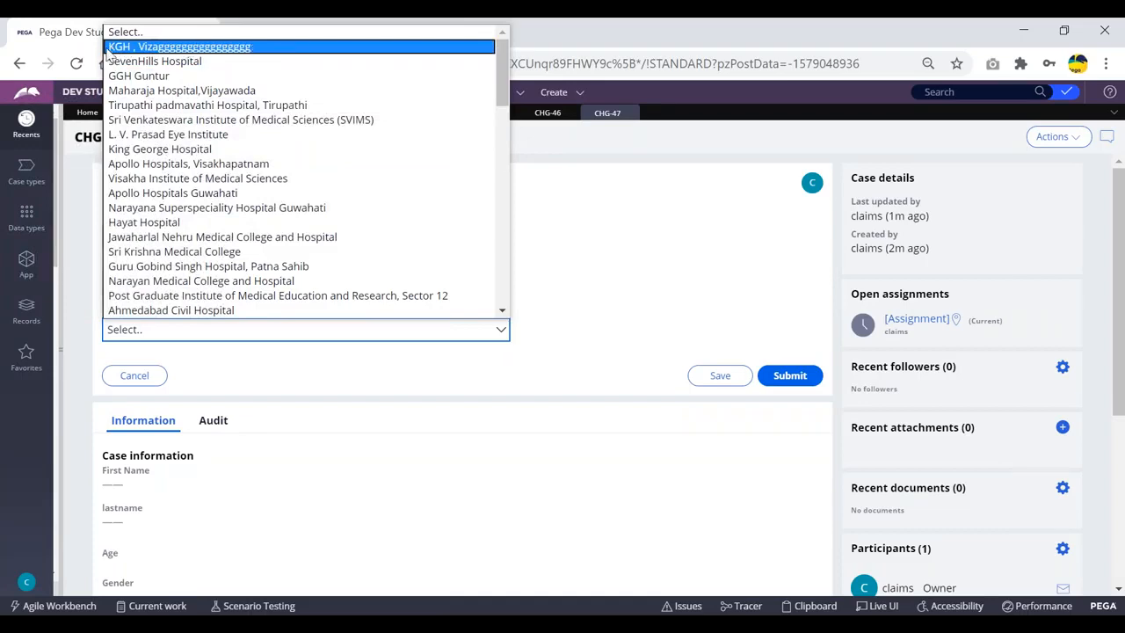
Bring the Thread-scoped D_HospitalList data page definition back up in Dev Studio
{"action": "key", "text": "alt+Tab"}
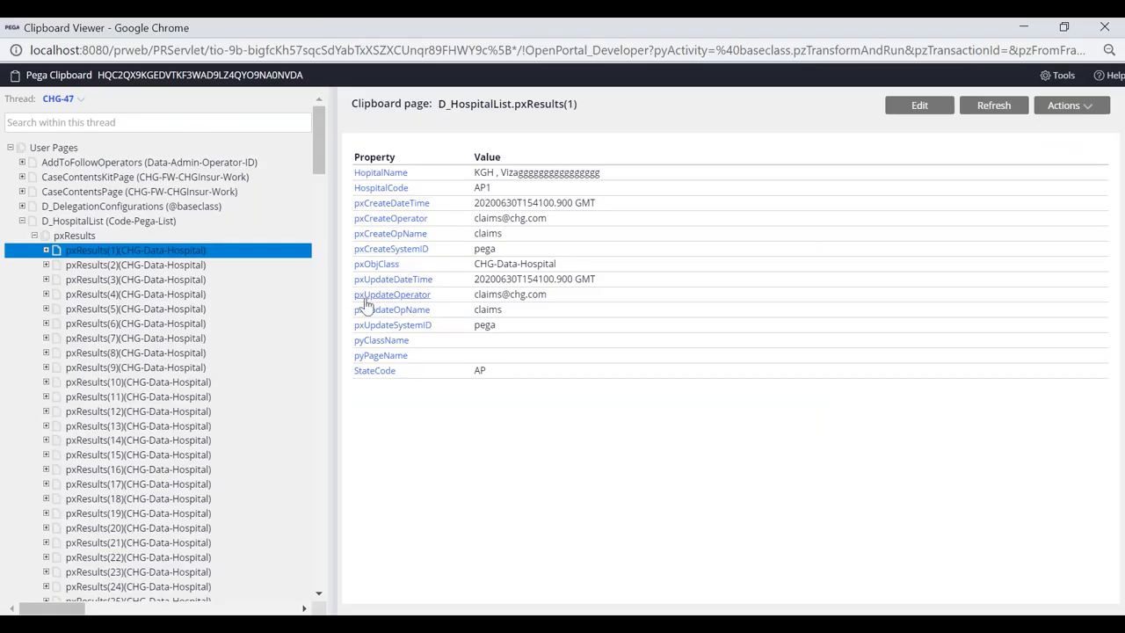
{"action": "key", "text": "alt+Tab"}
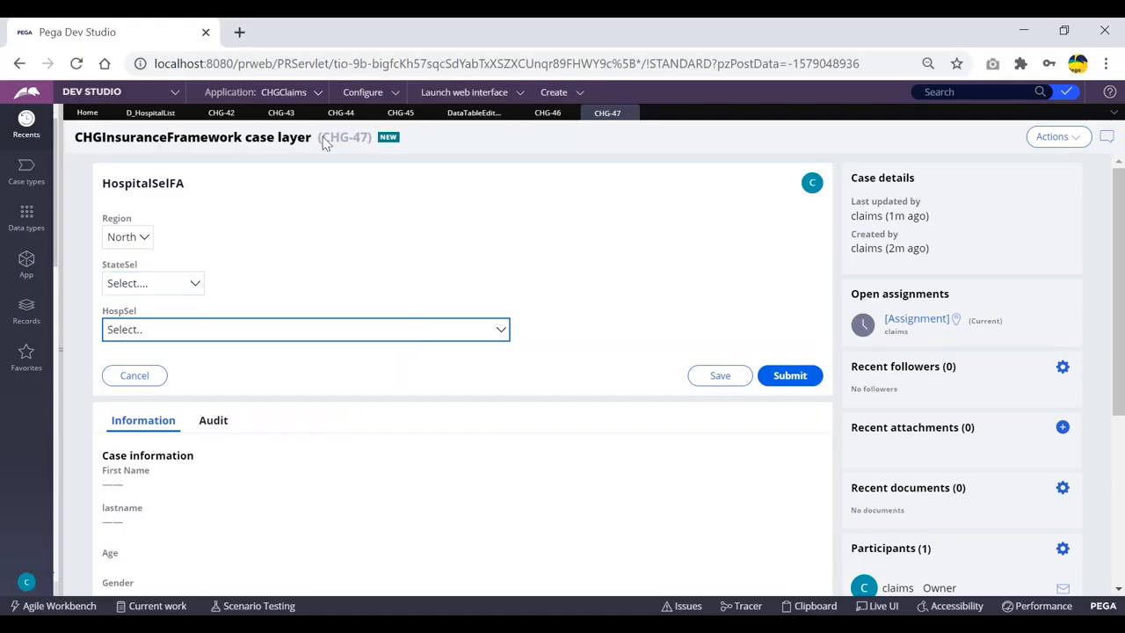
{"action": "left_click", "coordinate": [140, 113]}
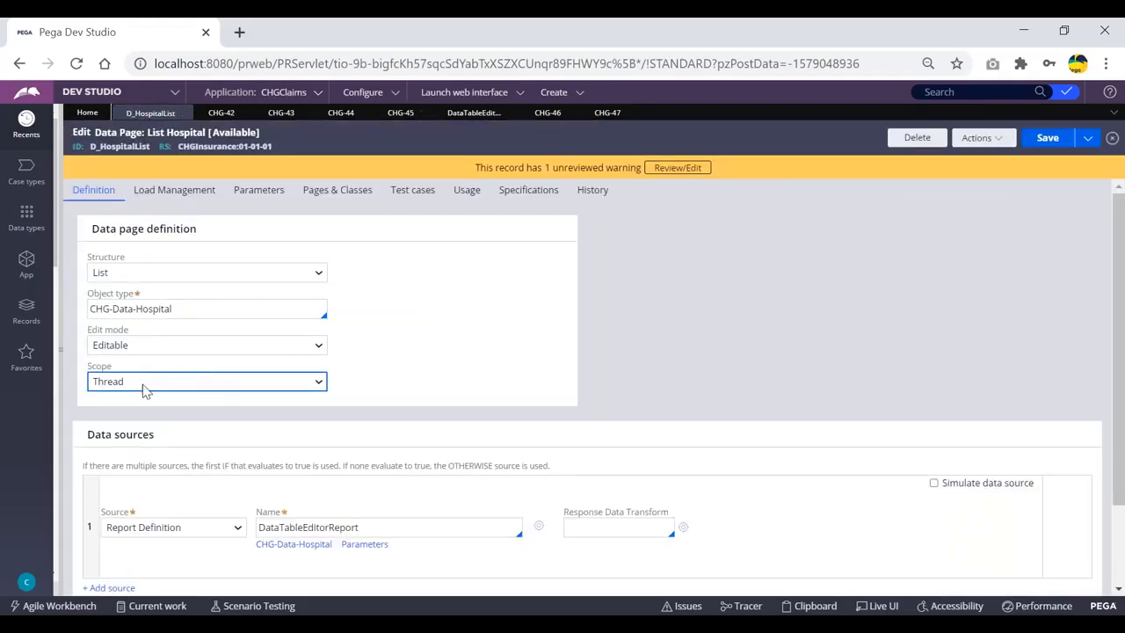
Review D_HospitalList's scope options, leaving Thread, and collapse its results in the Clipboard Viewer
{"action": "left_click", "coordinate": [167, 390]}
{"action": "left_click", "coordinate": [141, 400]}
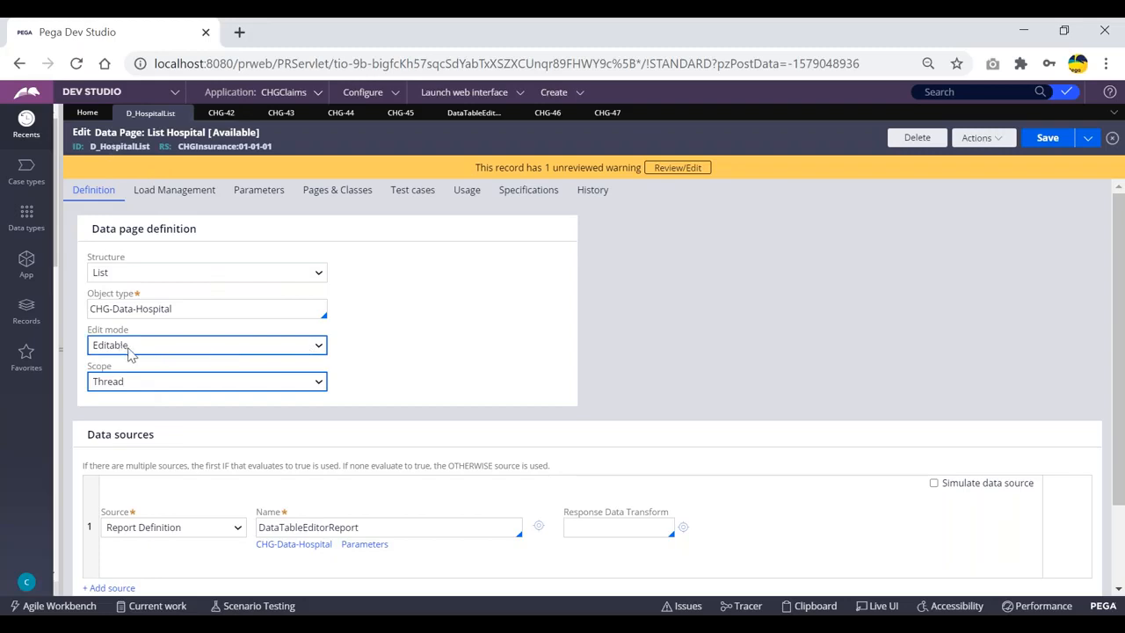
{"action": "key", "text": "alt+Tab"}
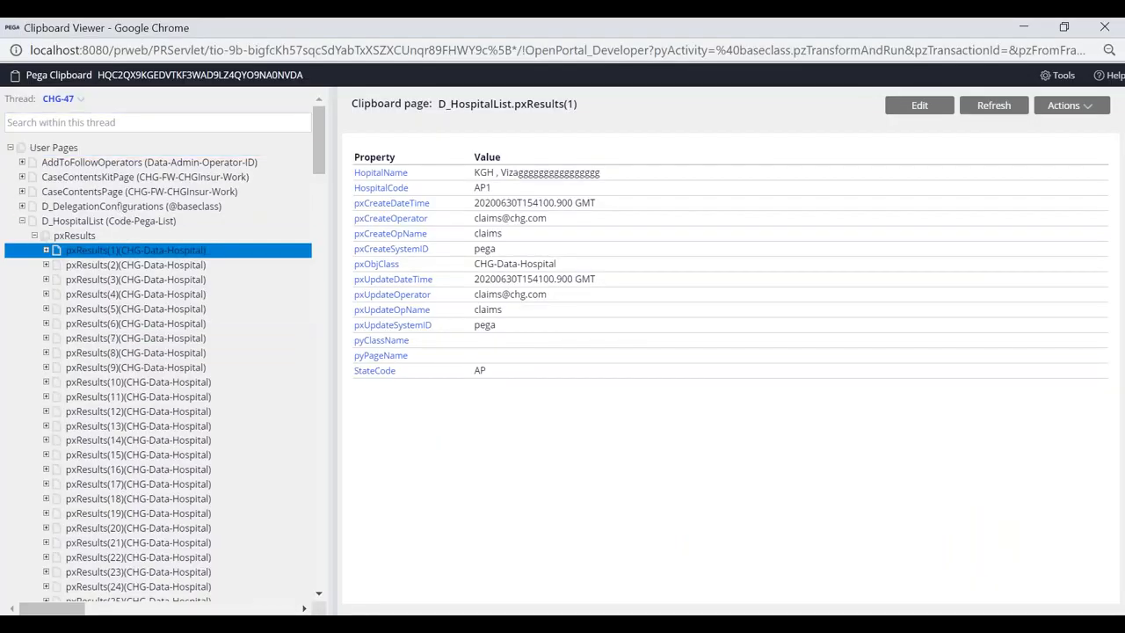
{"action": "left_click", "coordinate": [23, 222]}
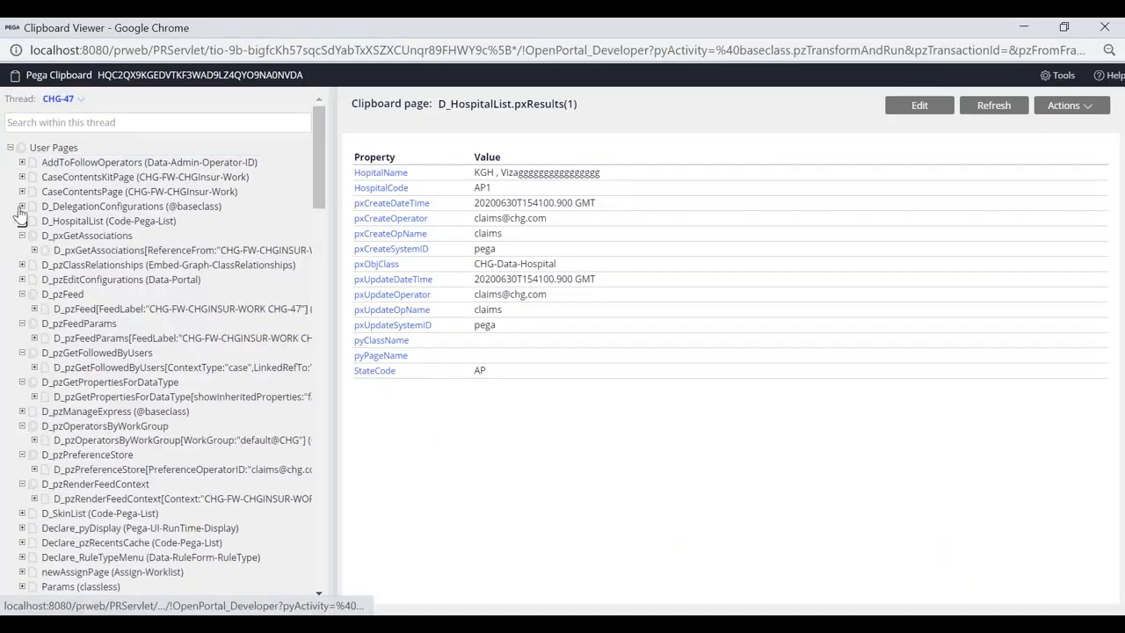
{"action": "left_click", "coordinate": [68, 224]}
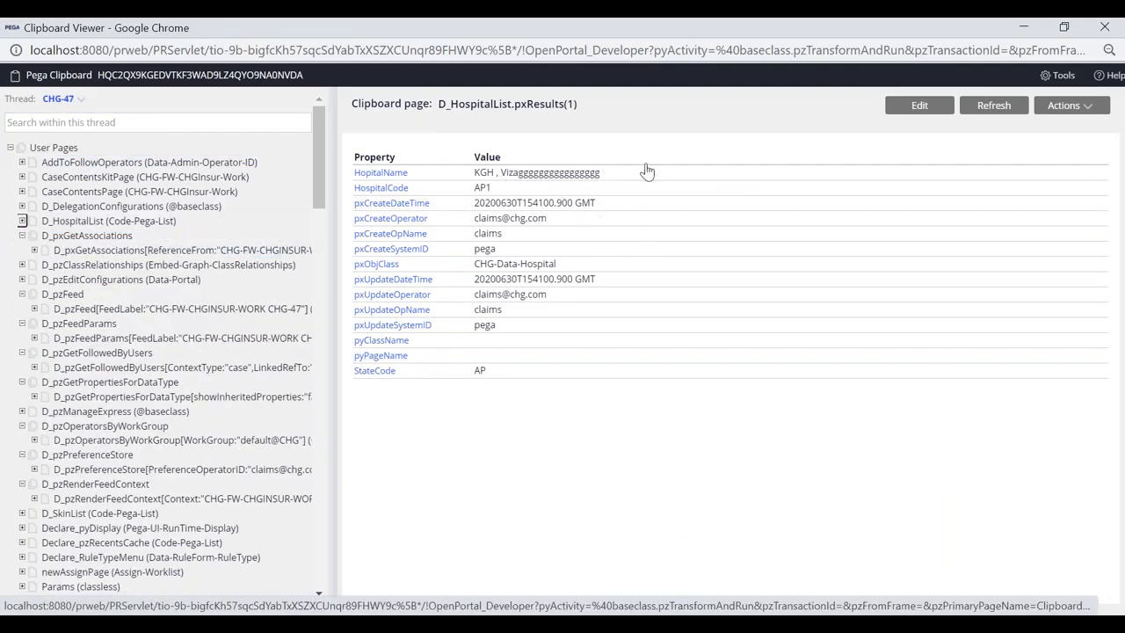
{"action": "key", "text": "alt+Tab"}
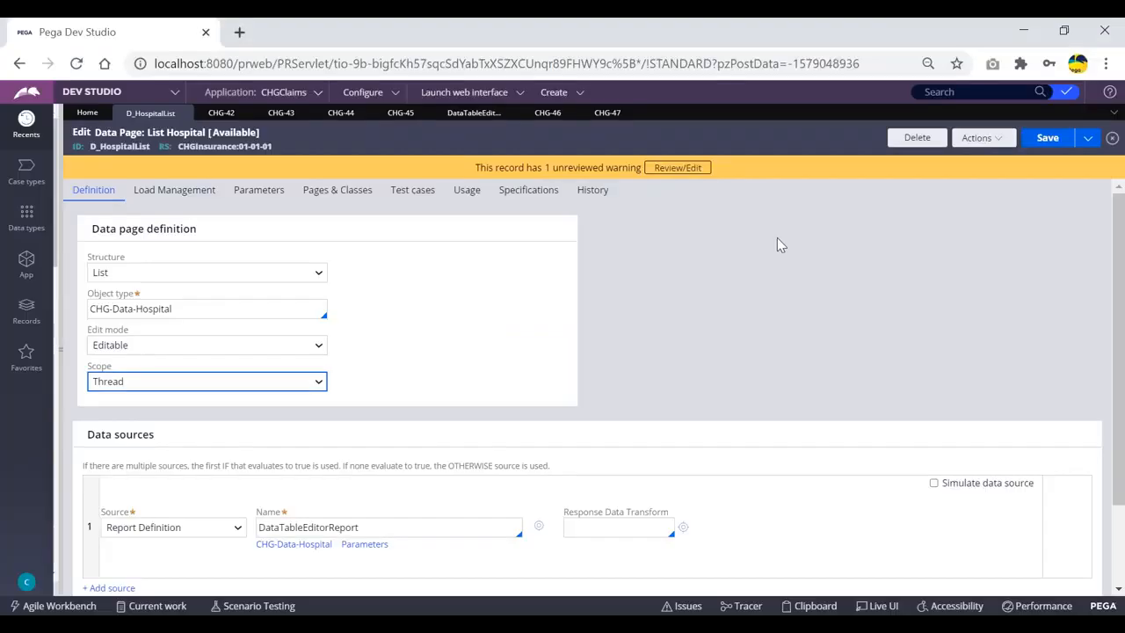
Look over the DataTableEditorReport definition and case CHG-45, then return to D_HospitalList
{"action": "left_click", "coordinate": [427, 268]}
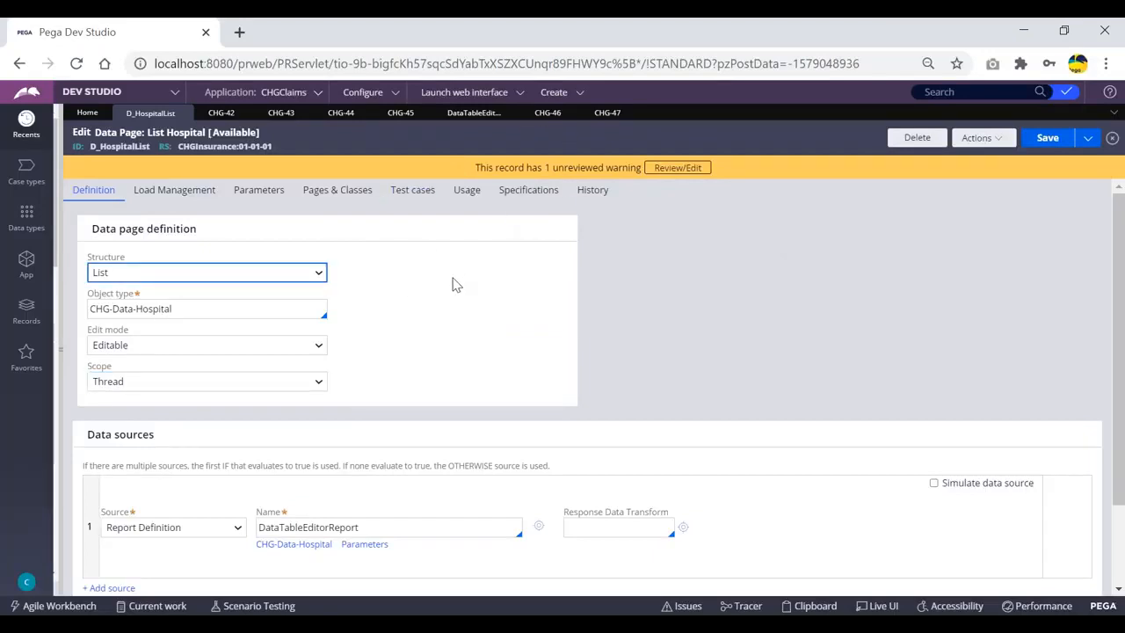
{"action": "left_click", "coordinate": [472, 116]}
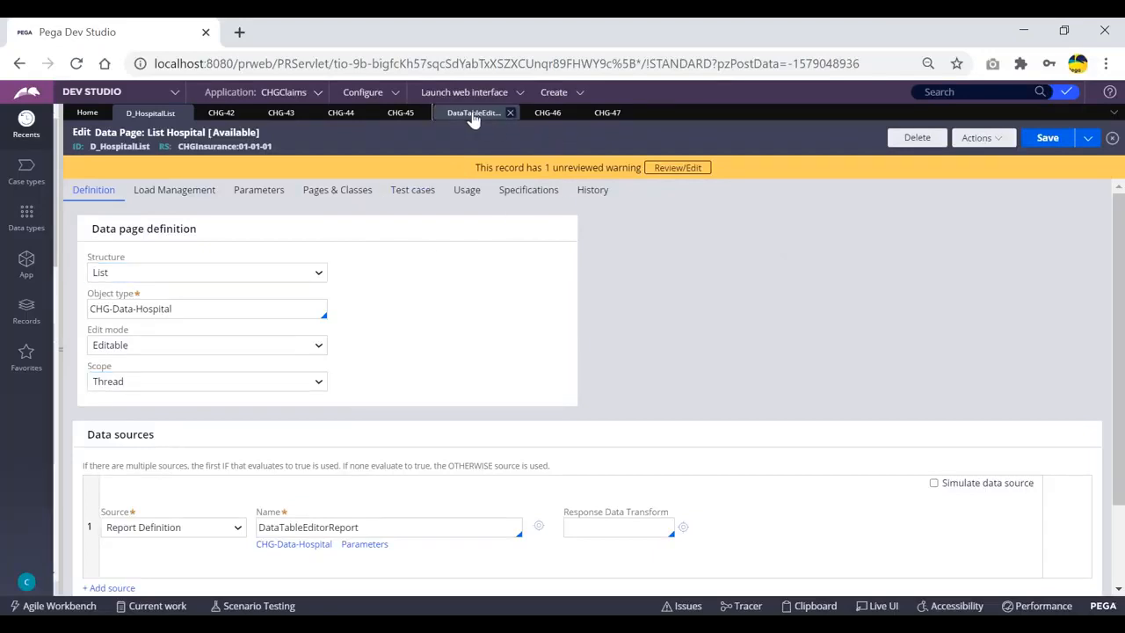
{"action": "left_click", "coordinate": [401, 114]}
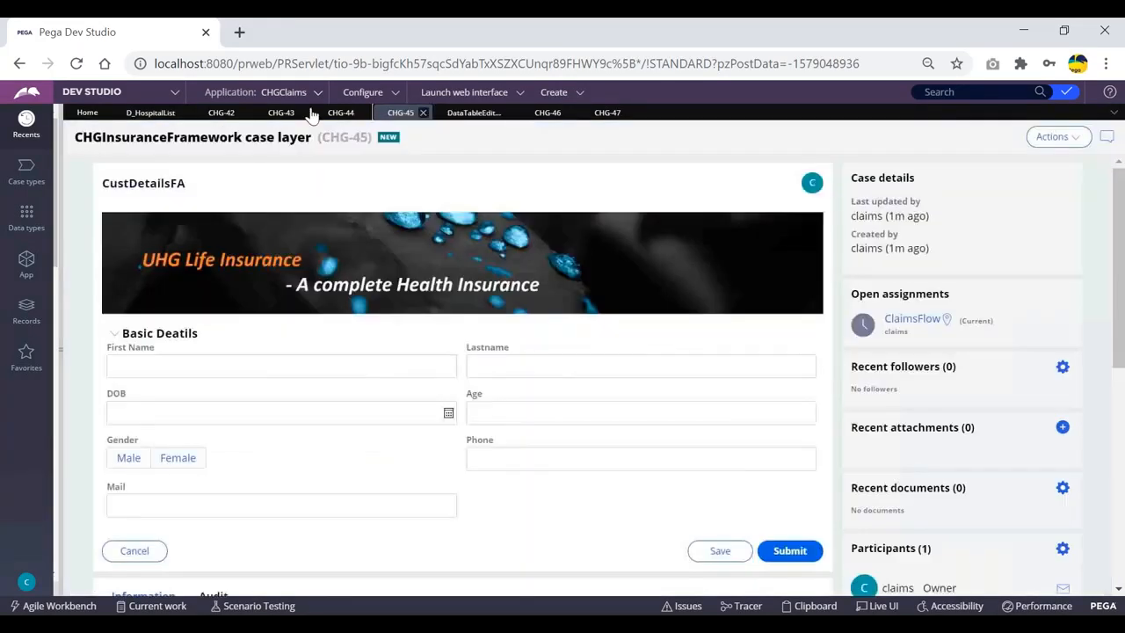
{"action": "left_click", "coordinate": [134, 117]}
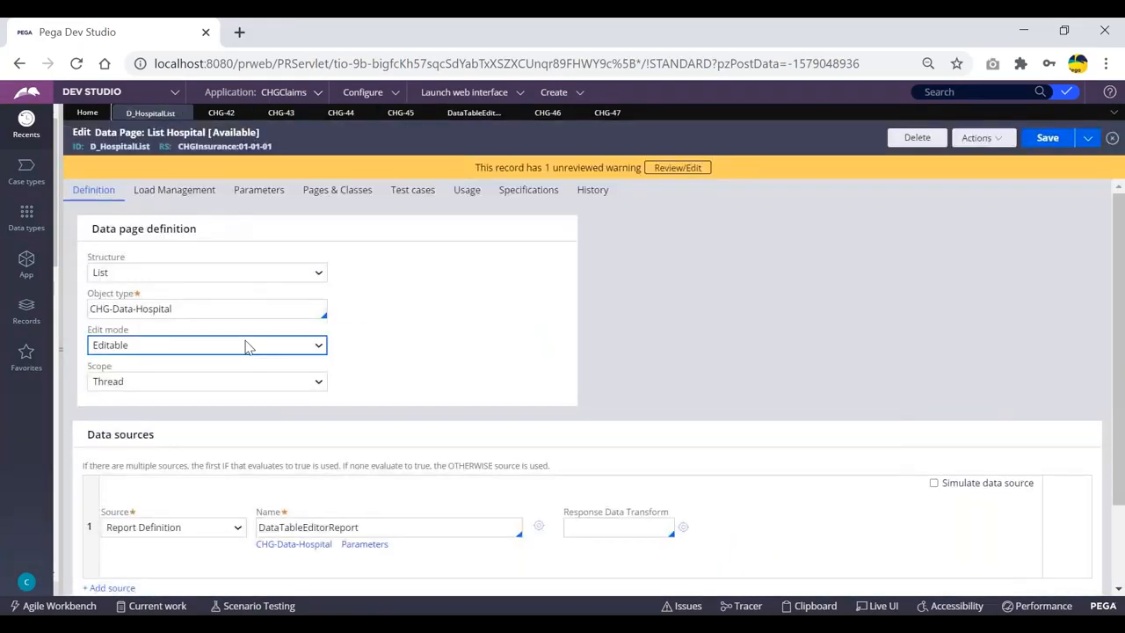
Change D_HospitalList's edit mode to Read-Only, save it, and log off Dev Studio
{"action": "left_click", "coordinate": [244, 348]}
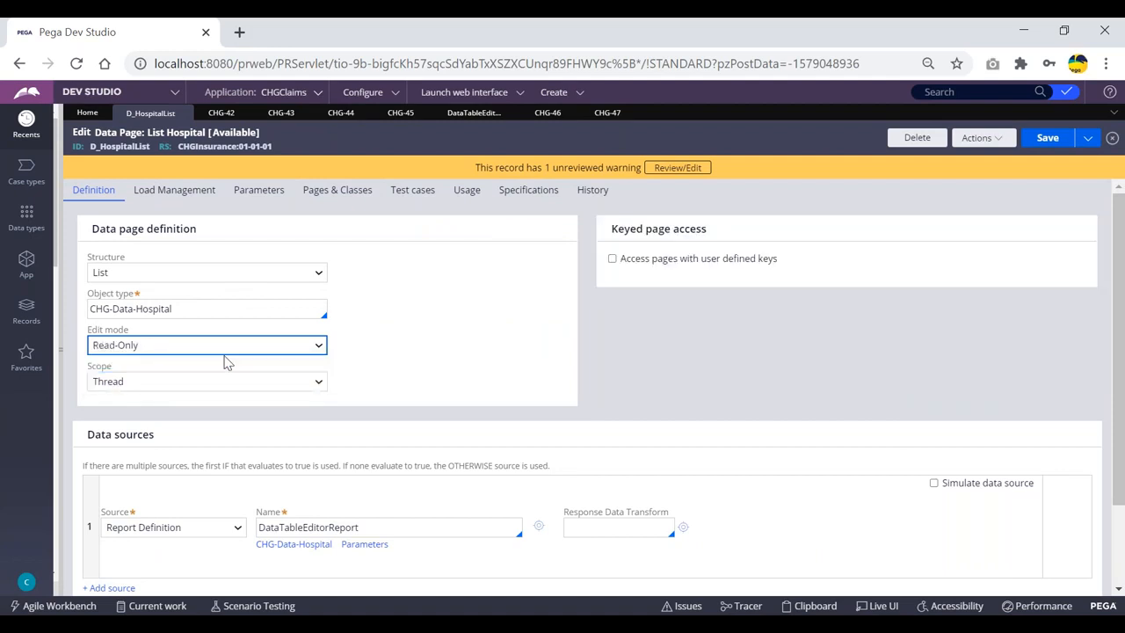
{"action": "left_click", "coordinate": [1047, 140]}
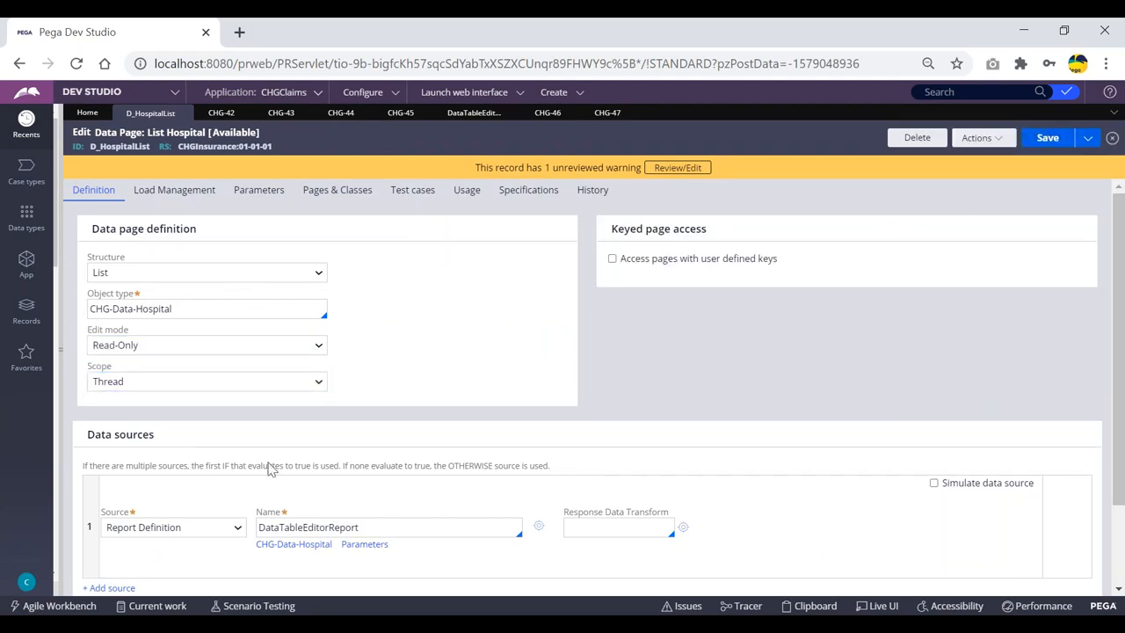
{"action": "left_click", "coordinate": [27, 585]}
{"action": "left_click", "coordinate": [37, 562]}
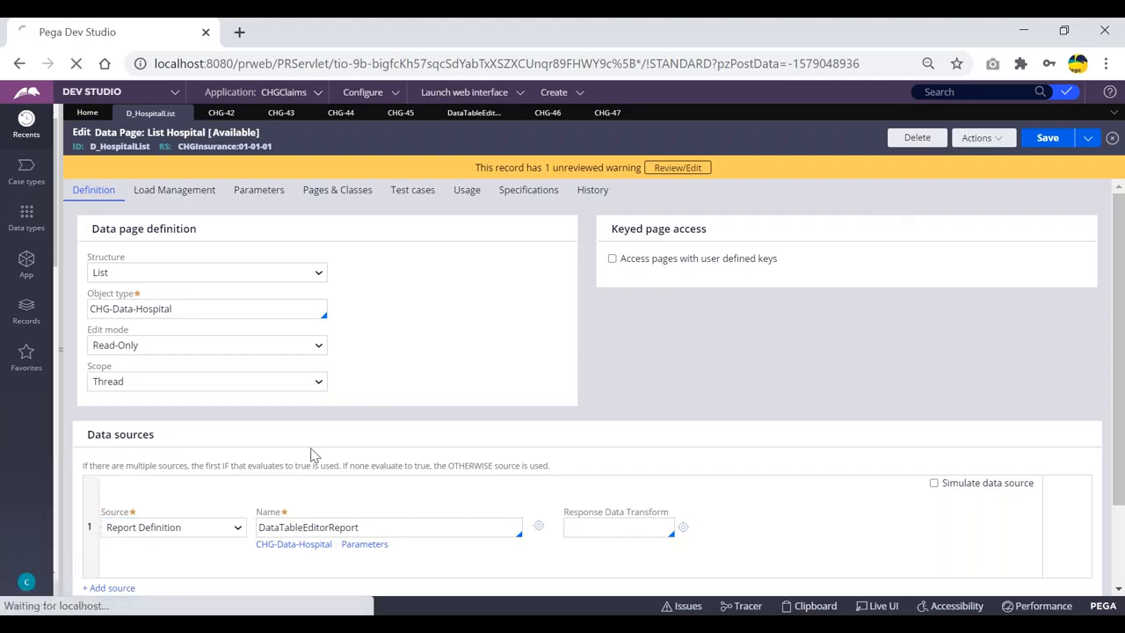
Log back in with the operator's user name and password, then switch to Dev Studio
{"action": "left_click", "coordinate": [549, 283]}
{"action": "key", "text": "ctrl+a"}
{"action": "key", "text": "BackSpace"}
{"action": "type", "text": "cl"}
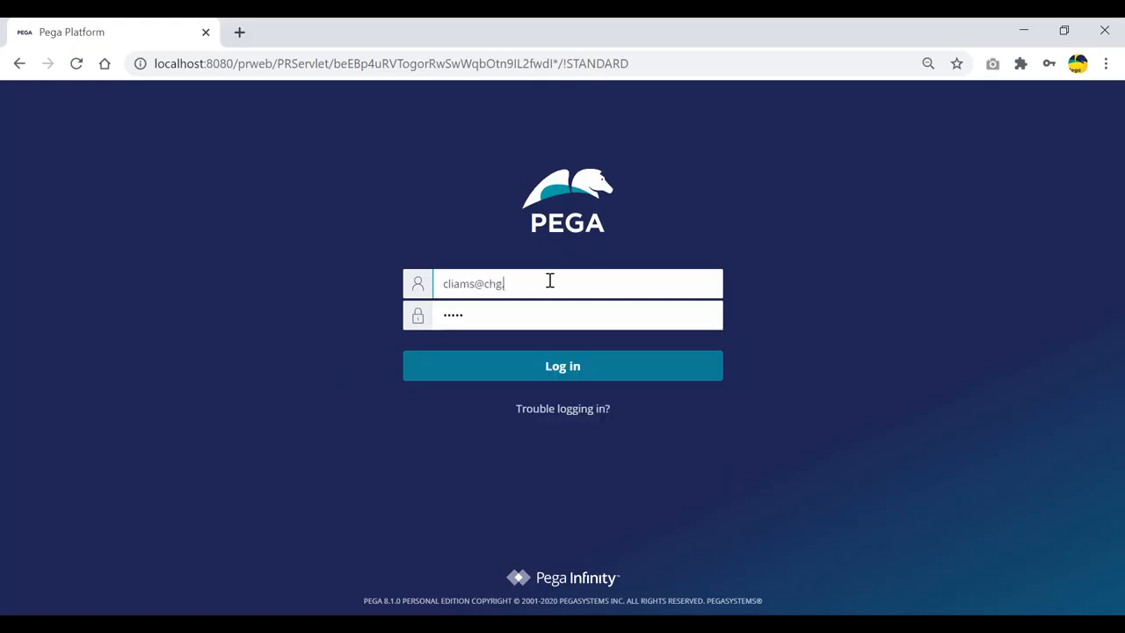
{"action": "key", "text": "Return"}
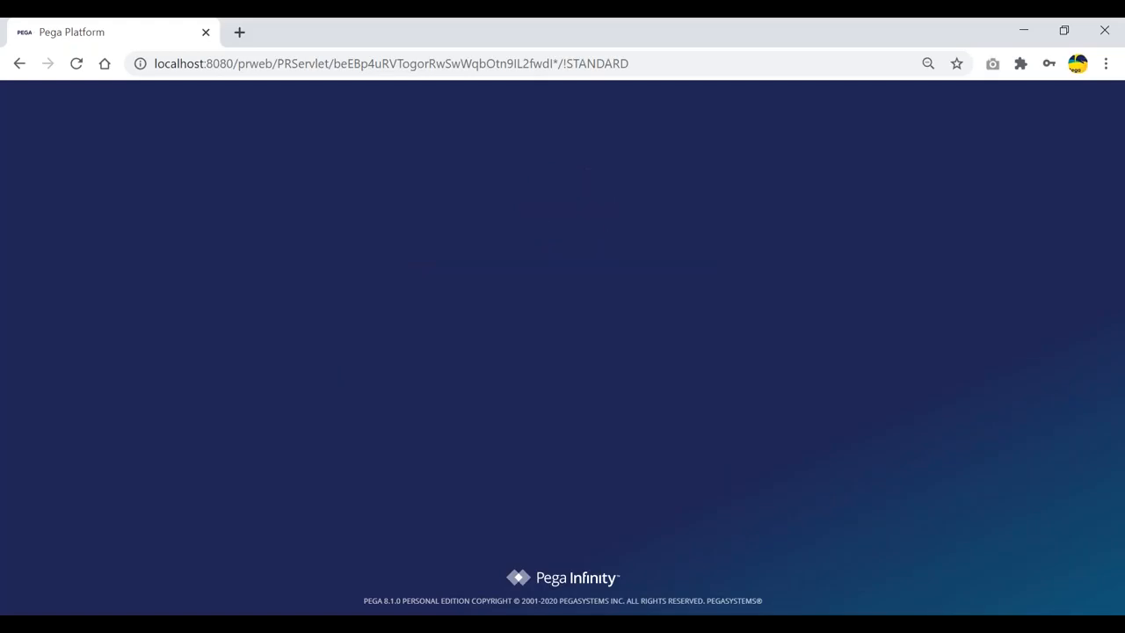
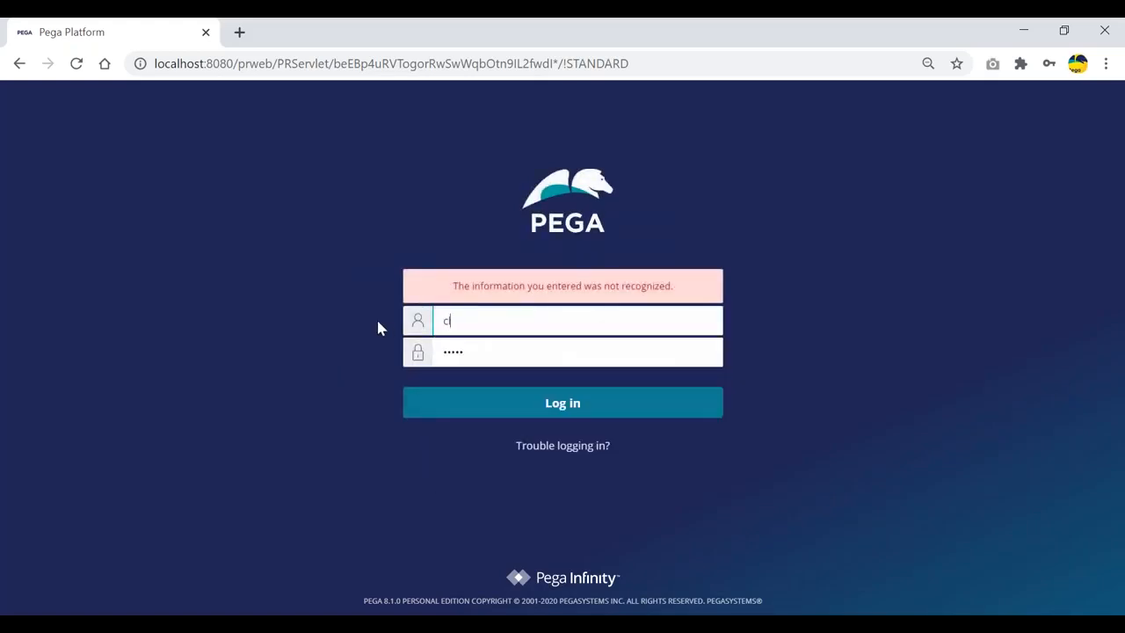
{"action": "key", "text": "Tab"}
{"action": "type", "text": "rules"}
{"action": "key", "text": "Return"}
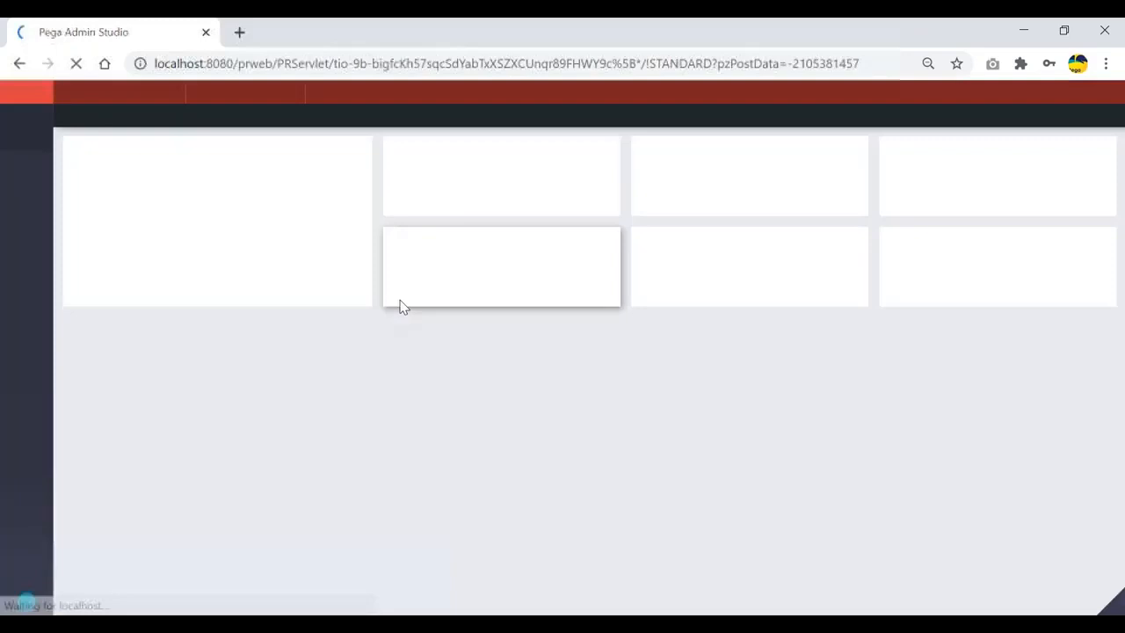
{"action": "left_click", "coordinate": [137, 97]}
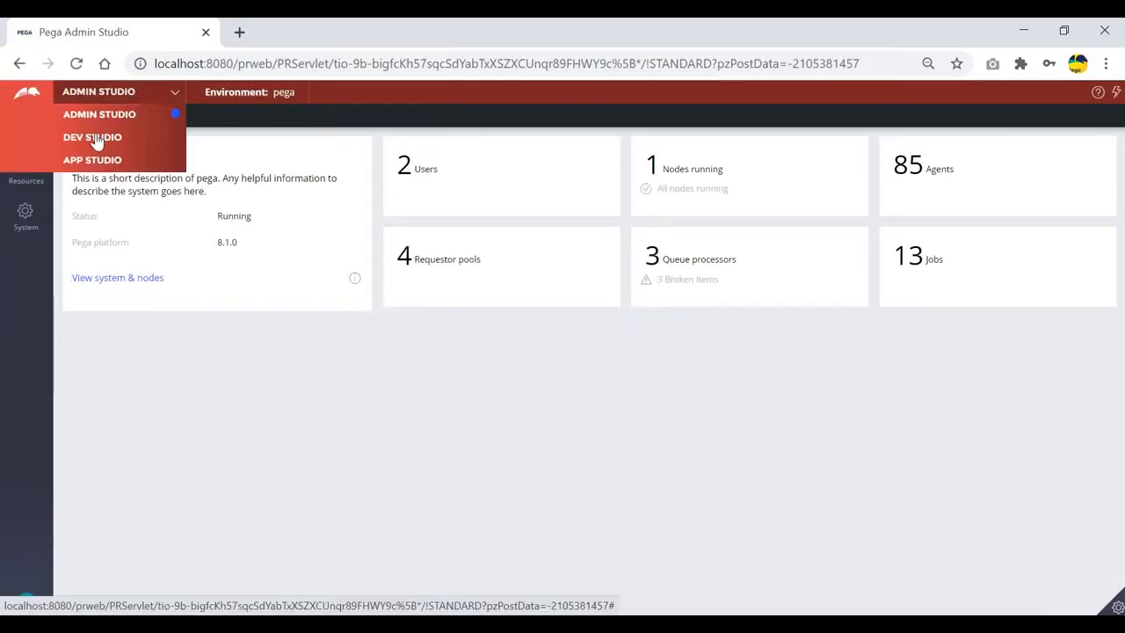
{"action": "left_click", "coordinate": [95, 137]}
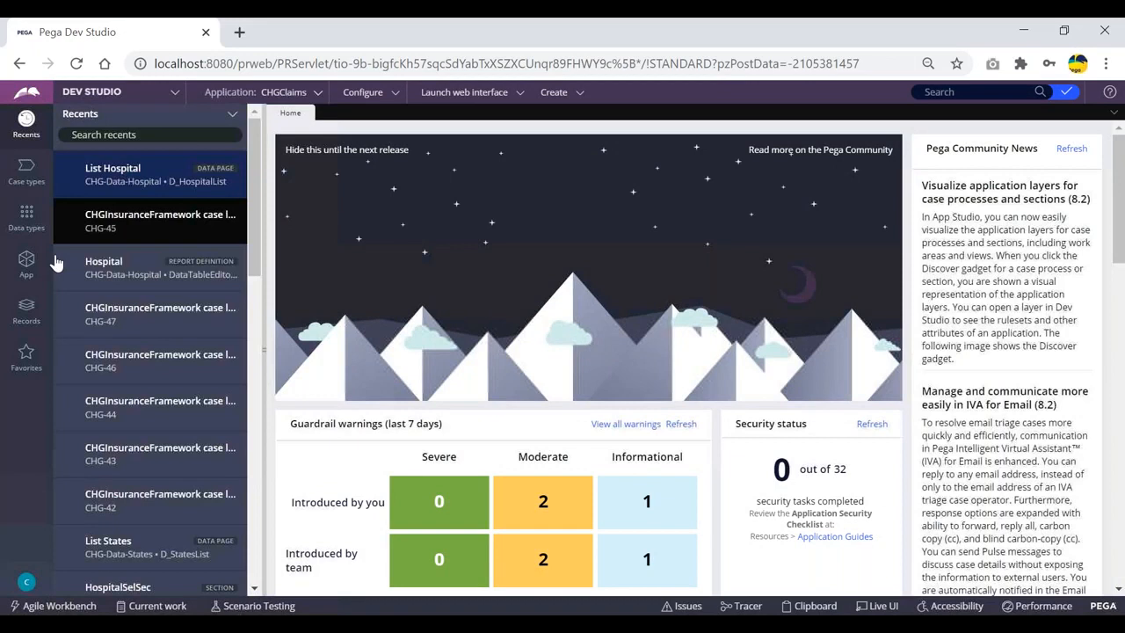
{"action": "left_click", "coordinate": [28, 268]}
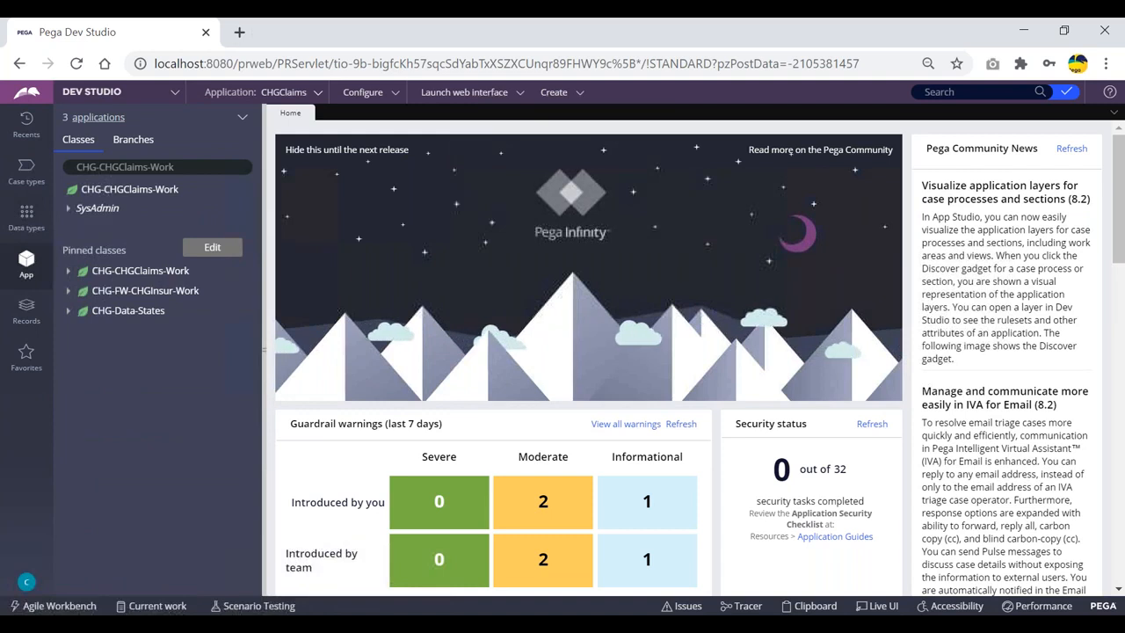
{"action": "left_click", "coordinate": [27, 121]}
{"action": "left_click", "coordinate": [120, 179]}
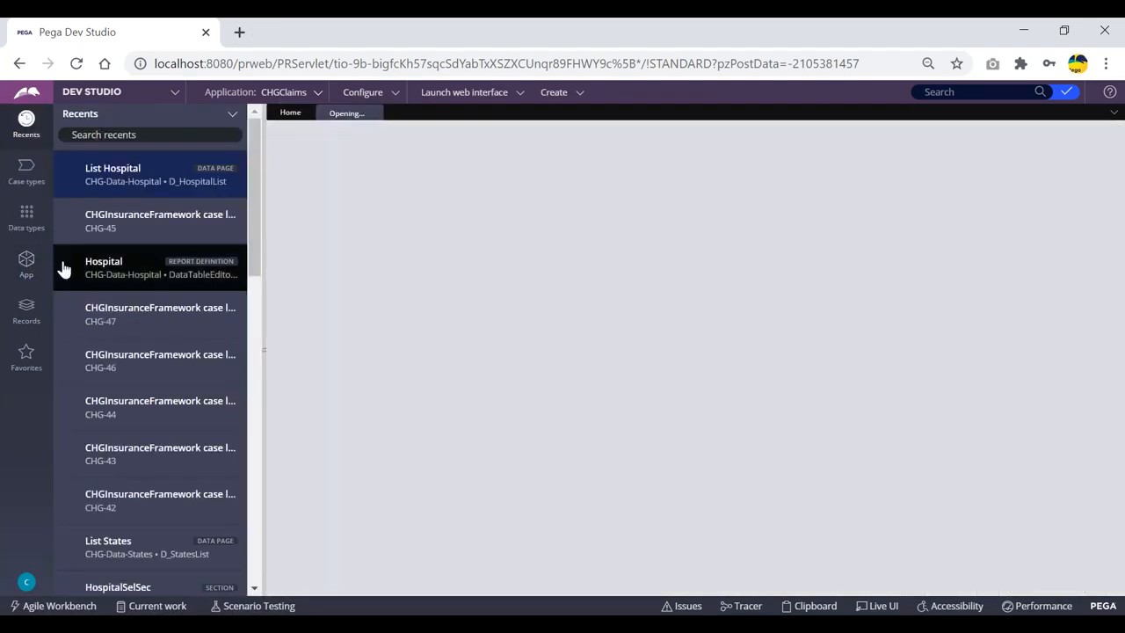
{"action": "left_click", "coordinate": [27, 261]}
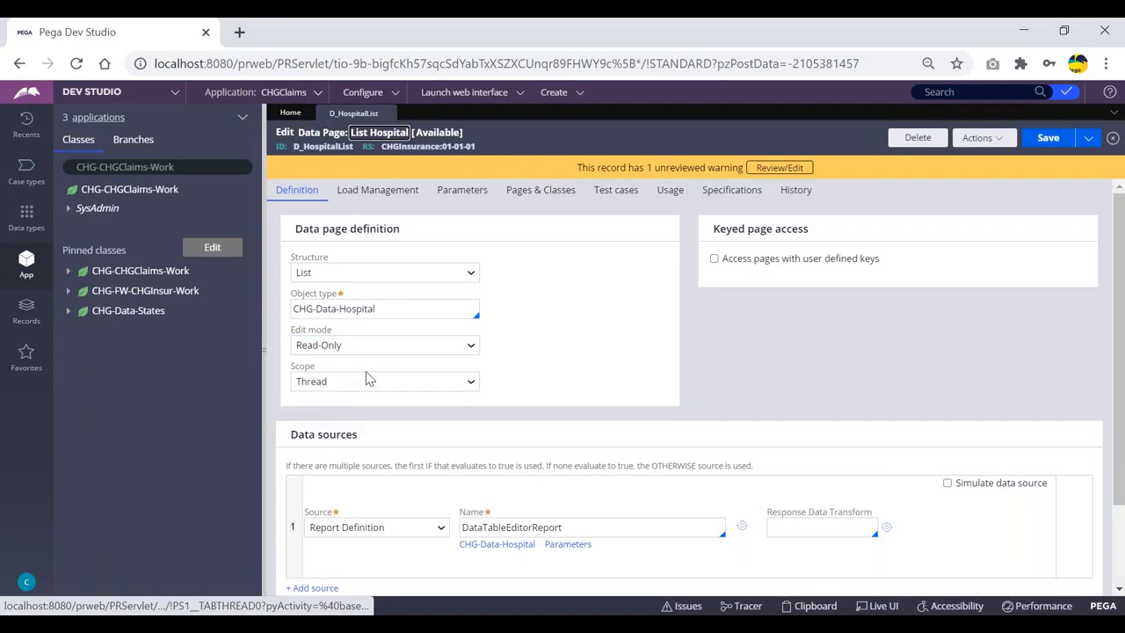
{"action": "left_click", "coordinate": [567, 97]}
{"action": "mouse_move", "coordinate": [654, 113]}
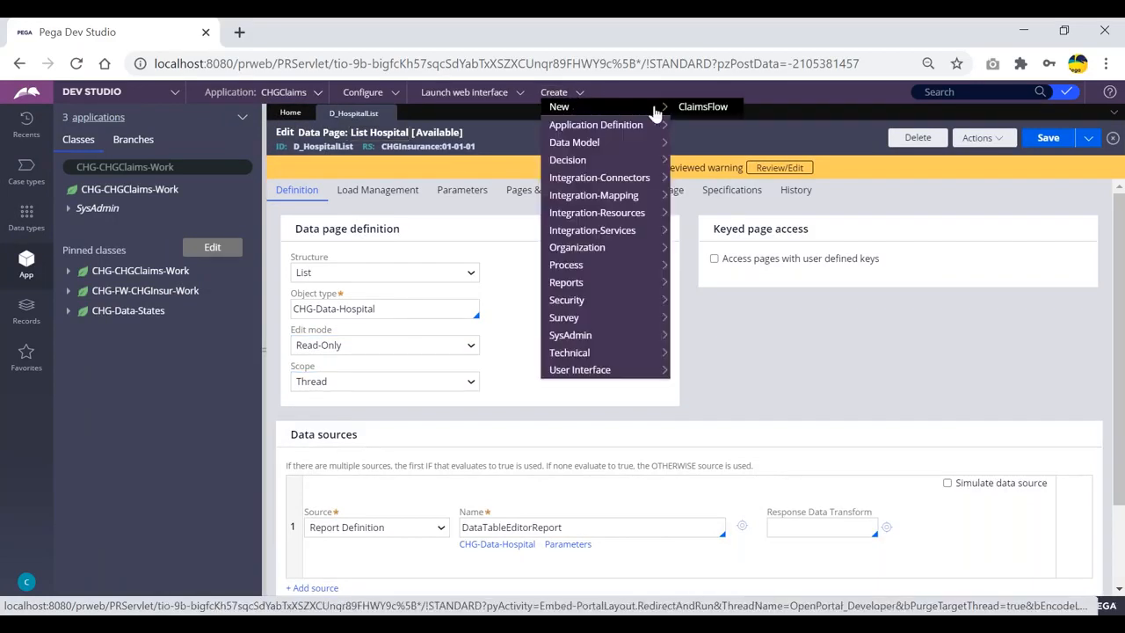
{"action": "left_click", "coordinate": [703, 108]}
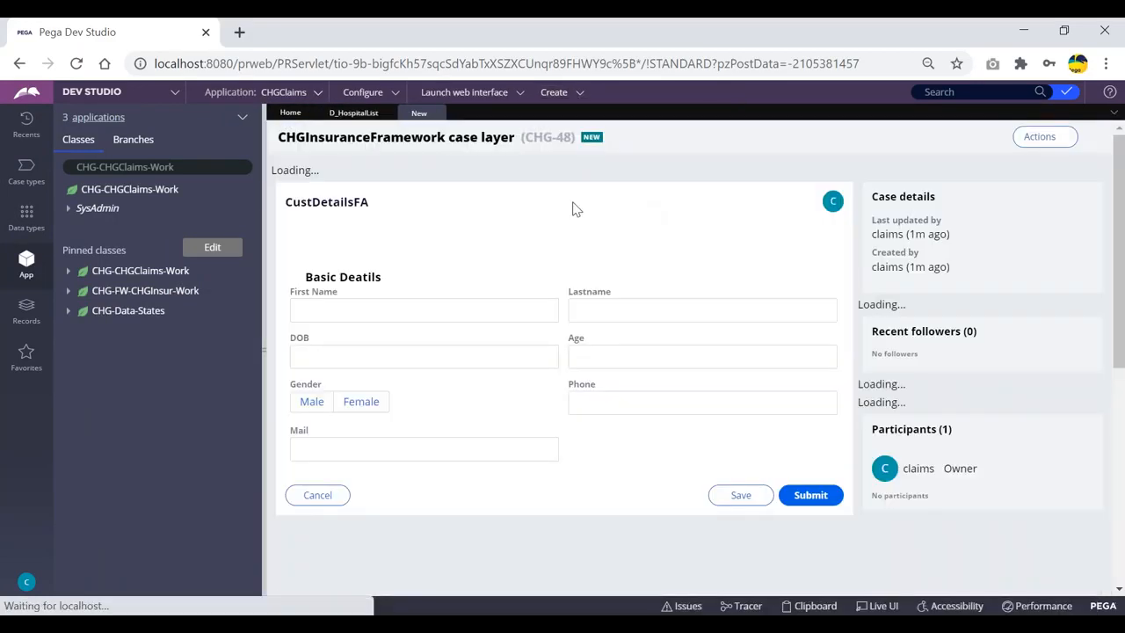
{"action": "left_click", "coordinate": [809, 529]}
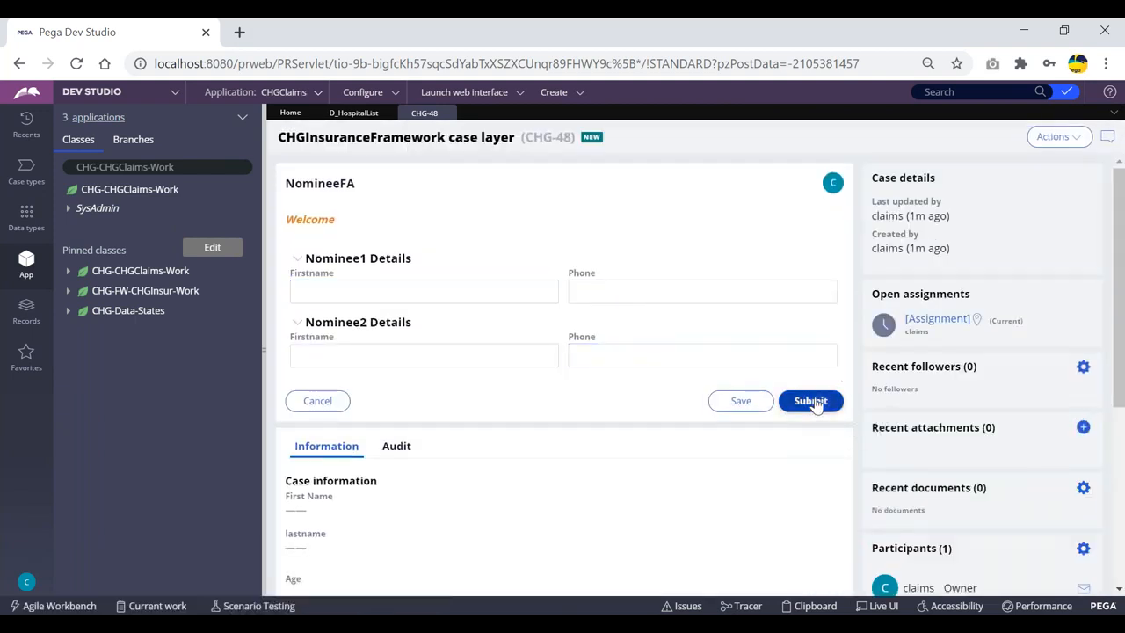
{"action": "left_click", "coordinate": [809, 400]}
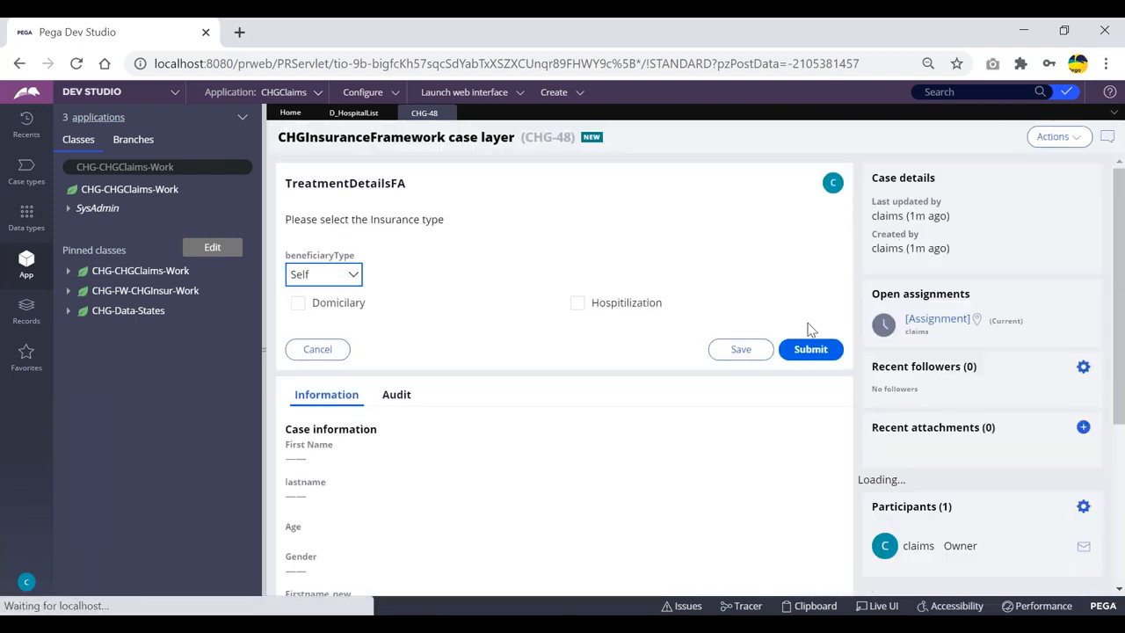
{"action": "left_click", "coordinate": [810, 349]}
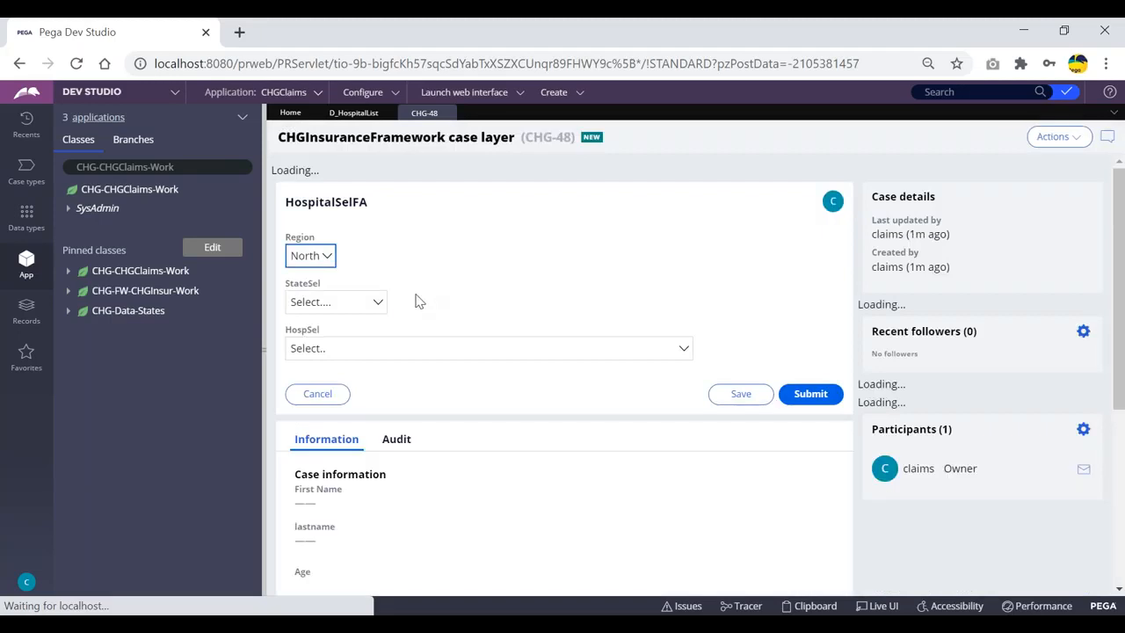
{"action": "left_click", "coordinate": [404, 330]}
{"action": "scroll", "coordinate": [541, 312], "scroll_direction": "down", "scroll_amount": 1}
{"action": "left_click", "coordinate": [751, 284]}
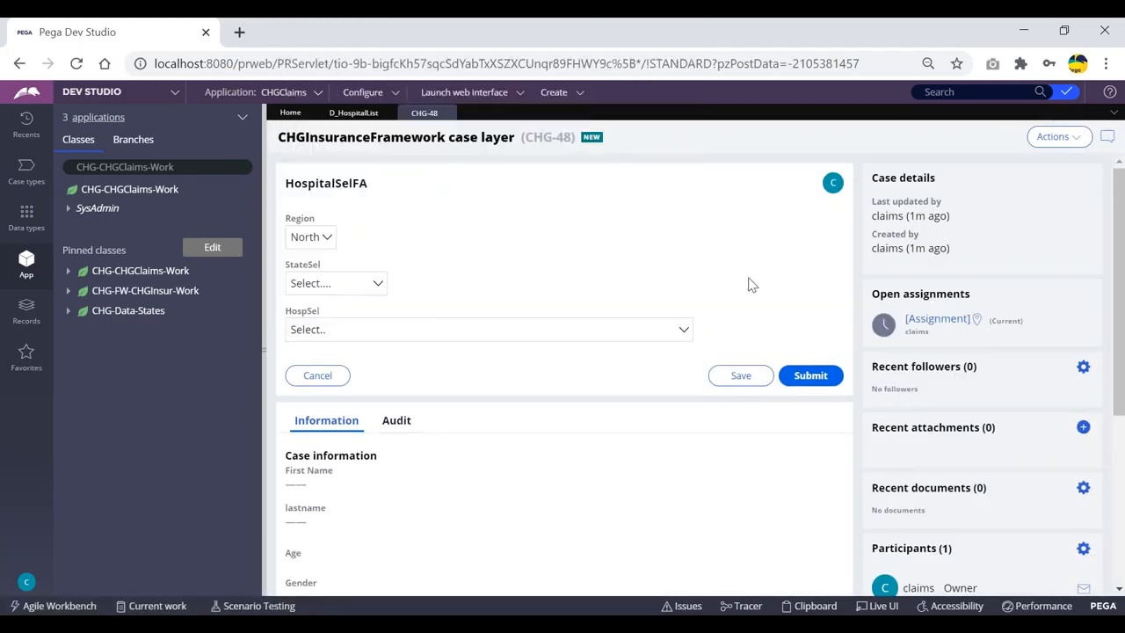
{"action": "left_click", "coordinate": [352, 113]}
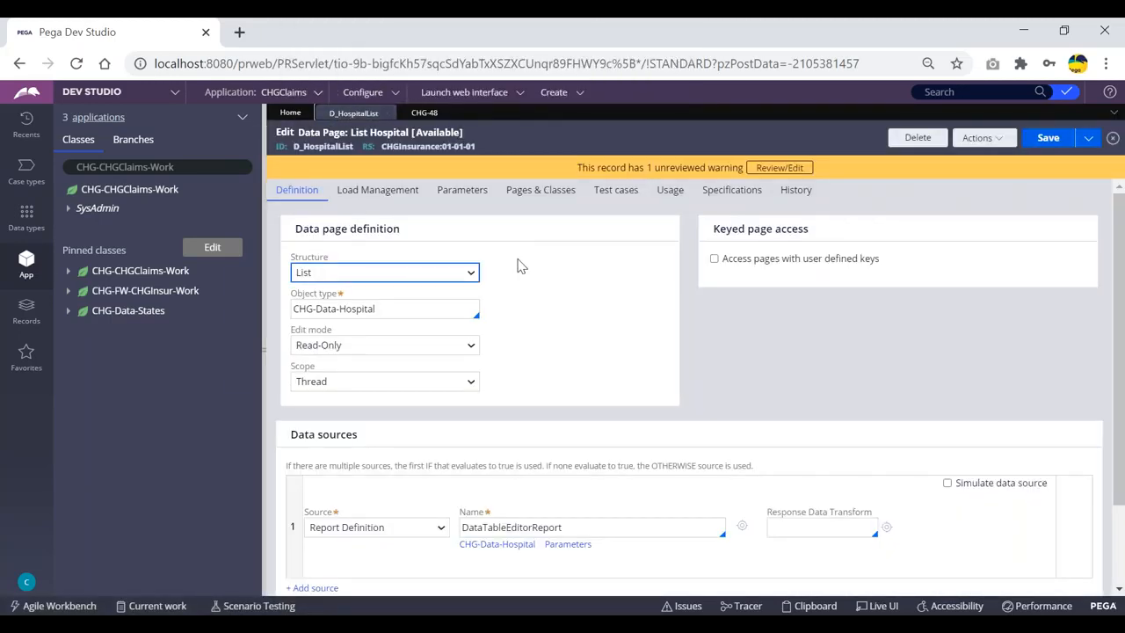
{"action": "scroll", "coordinate": [527, 264], "scroll_direction": "down", "scroll_amount": 3}
{"action": "scroll", "coordinate": [527, 265], "scroll_direction": "up", "scroll_amount": 3}
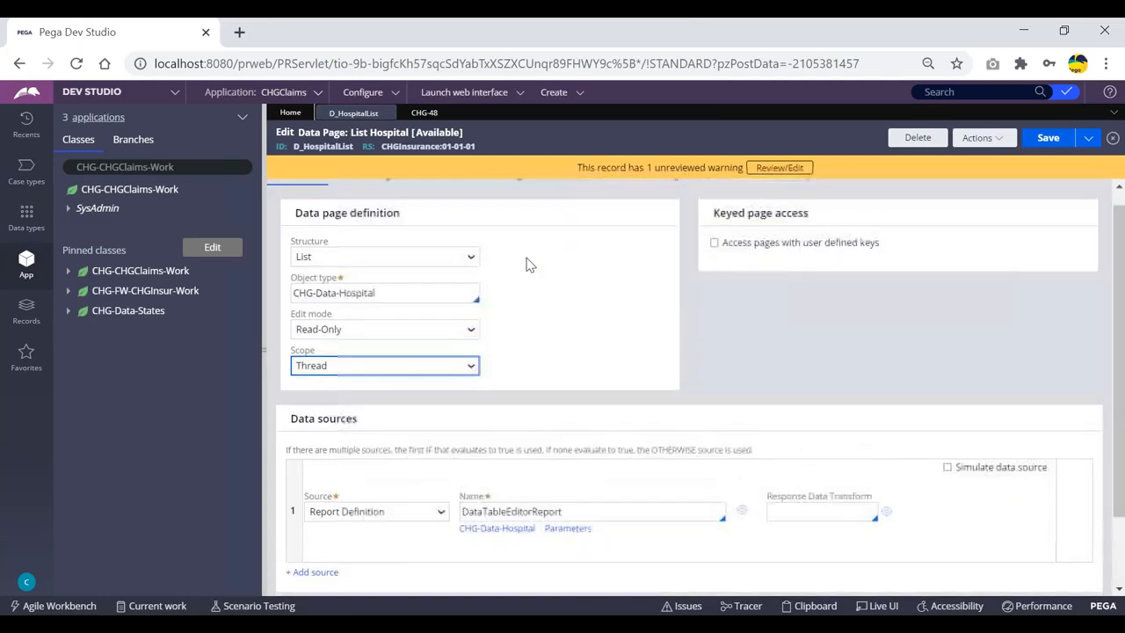
{"action": "key", "text": "alt+Tab"}
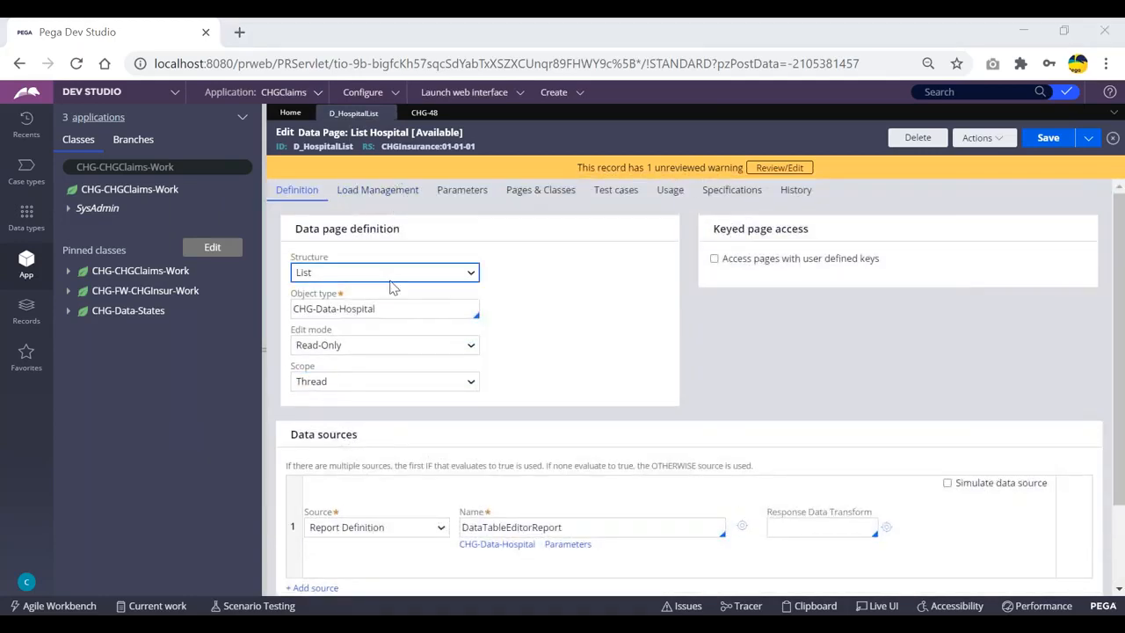
{"action": "left_click", "coordinate": [428, 119]}
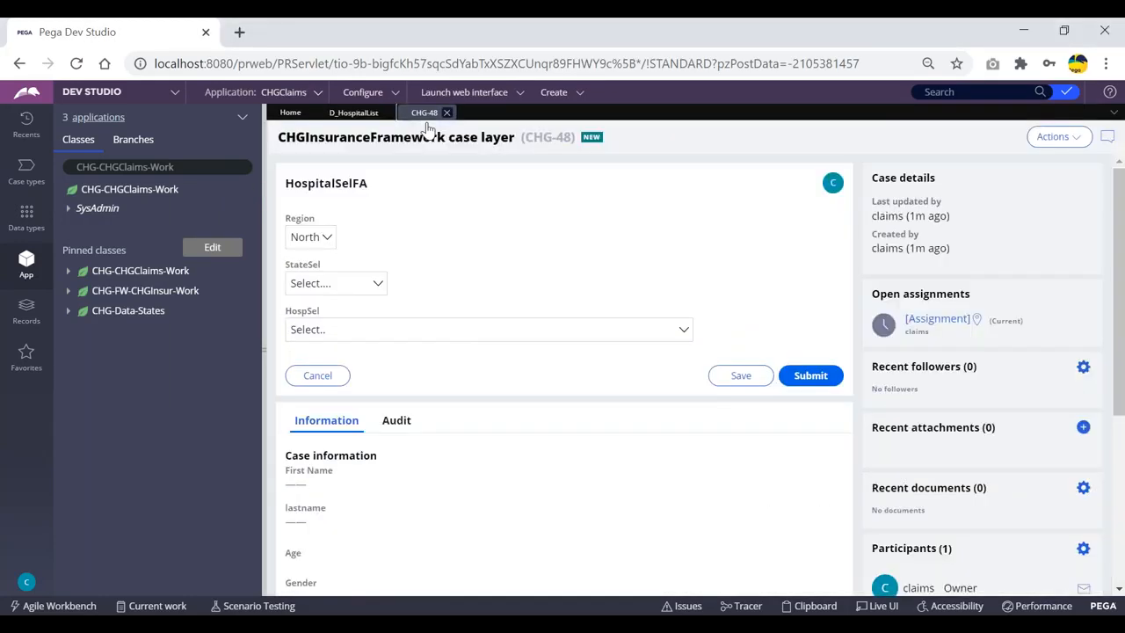
{"action": "scroll", "coordinate": [422, 233], "scroll_direction": "down", "scroll_amount": 3}
{"action": "scroll", "coordinate": [494, 302], "scroll_direction": "up", "scroll_amount": 2}
{"action": "left_click", "coordinate": [494, 302]}
{"action": "scroll", "coordinate": [417, 423], "scroll_direction": "down", "scroll_amount": 10}
{"action": "left_click", "coordinate": [462, 237]}
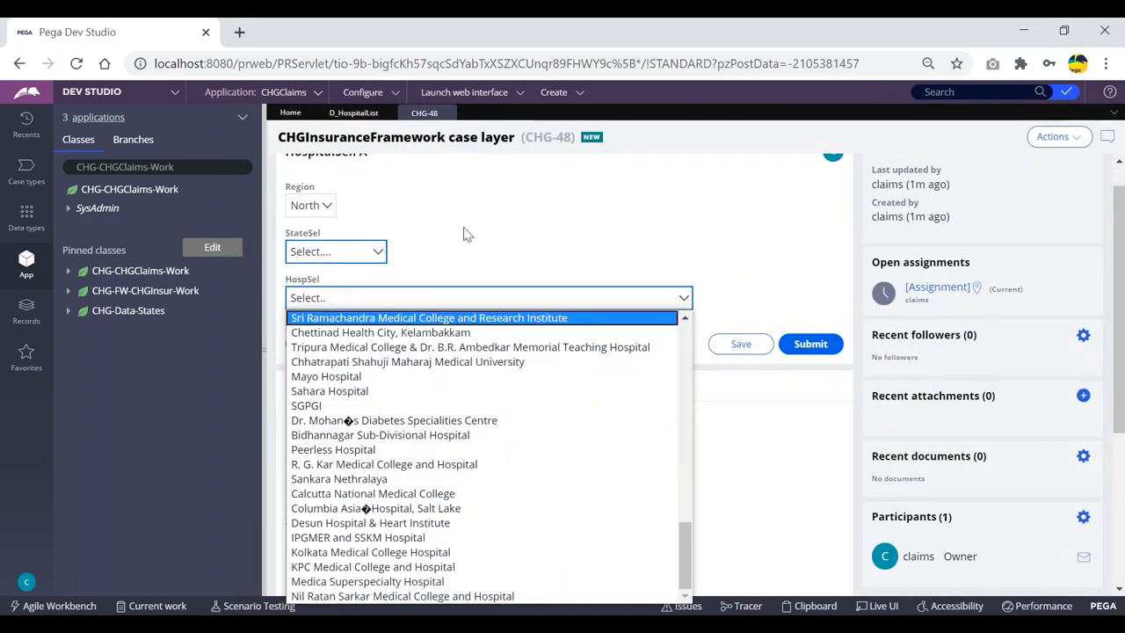
{"action": "left_click_drag", "start_coordinate": [196, 166], "coordinate": [121, 166]}
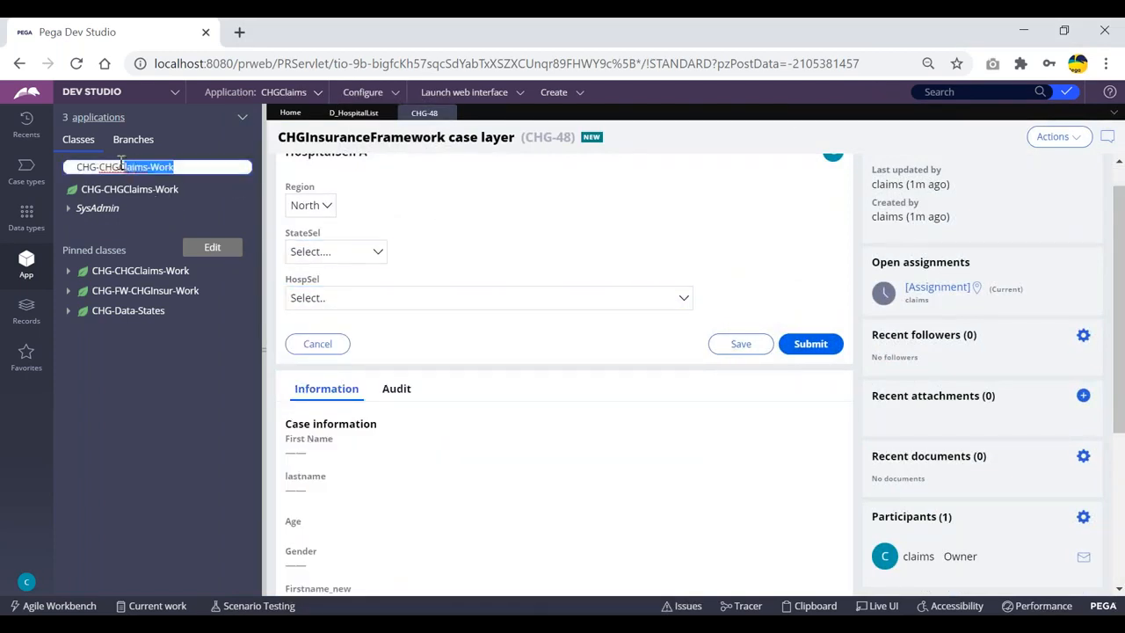
{"action": "left_click", "coordinate": [442, 298]}
{"action": "scroll", "coordinate": [351, 444], "scroll_direction": "down", "scroll_amount": 10}
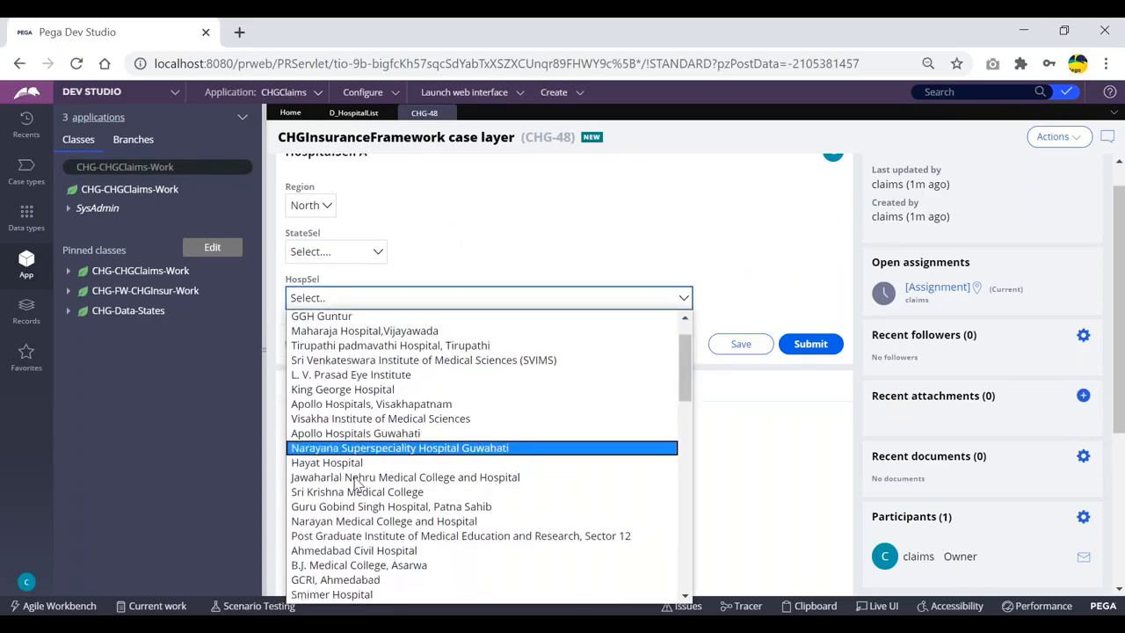
{"action": "scroll", "coordinate": [358, 479], "scroll_direction": "up", "scroll_amount": 10}
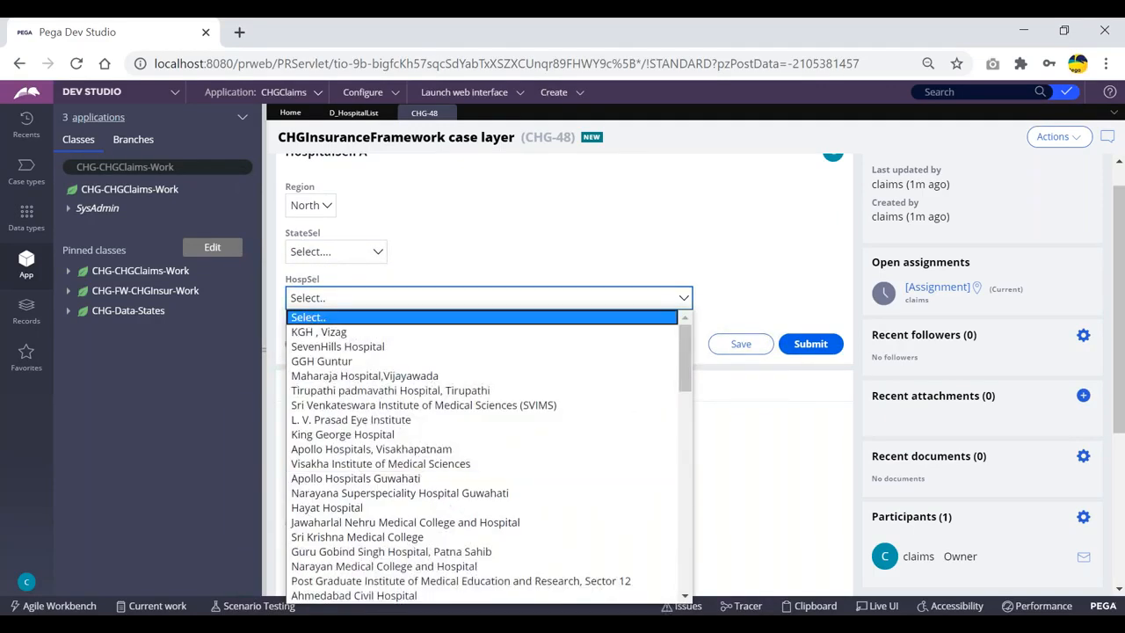
{"action": "left_click", "coordinate": [172, 166]}
{"action": "left_click_drag", "start_coordinate": [105, 167], "coordinate": [208, 167]}
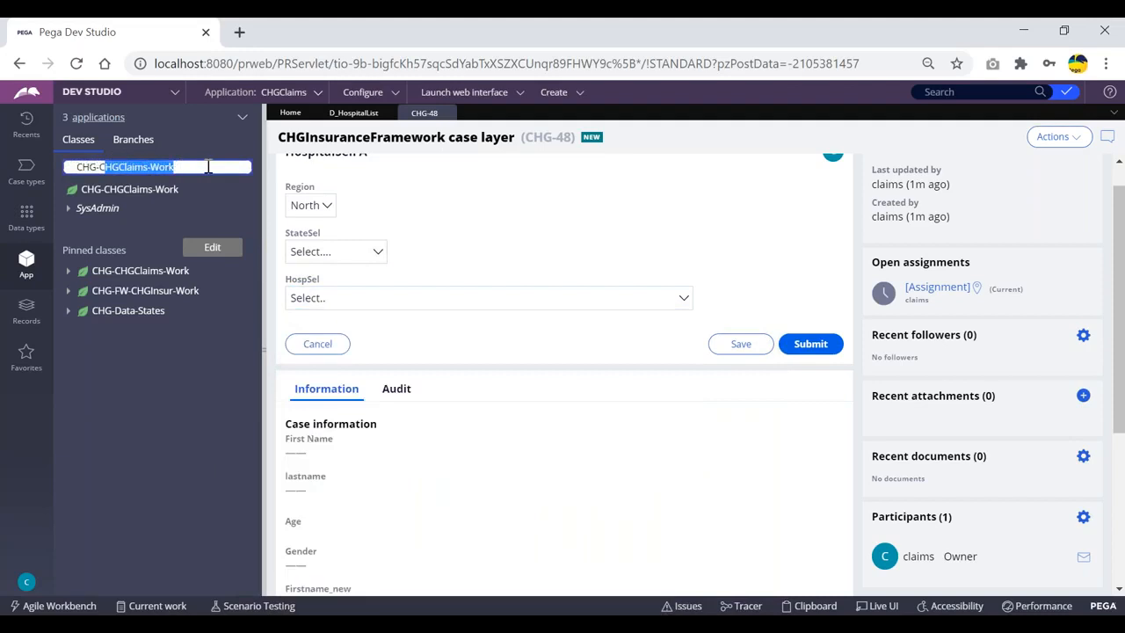
Load the CHG-Data-Hospital class and show the Hospital data type's records in the data designer
{"action": "key", "text": "BackSpace"}
{"action": "type", "text": "data-"}
{"action": "key", "text": "Down"}
{"action": "key", "text": "Down"}
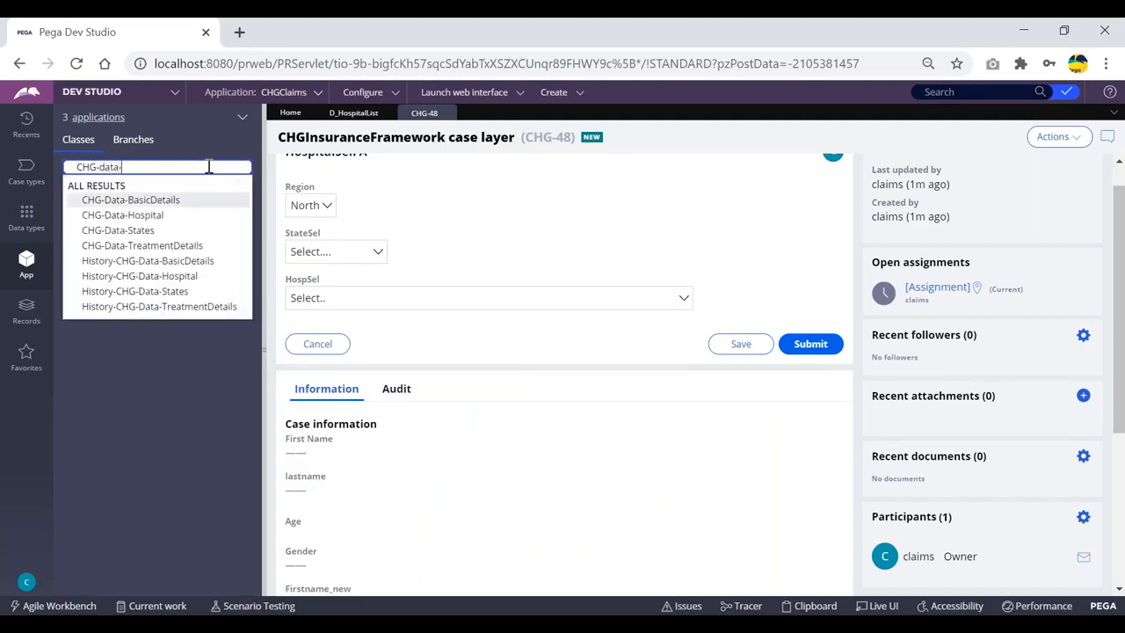
{"action": "key", "text": "Return"}
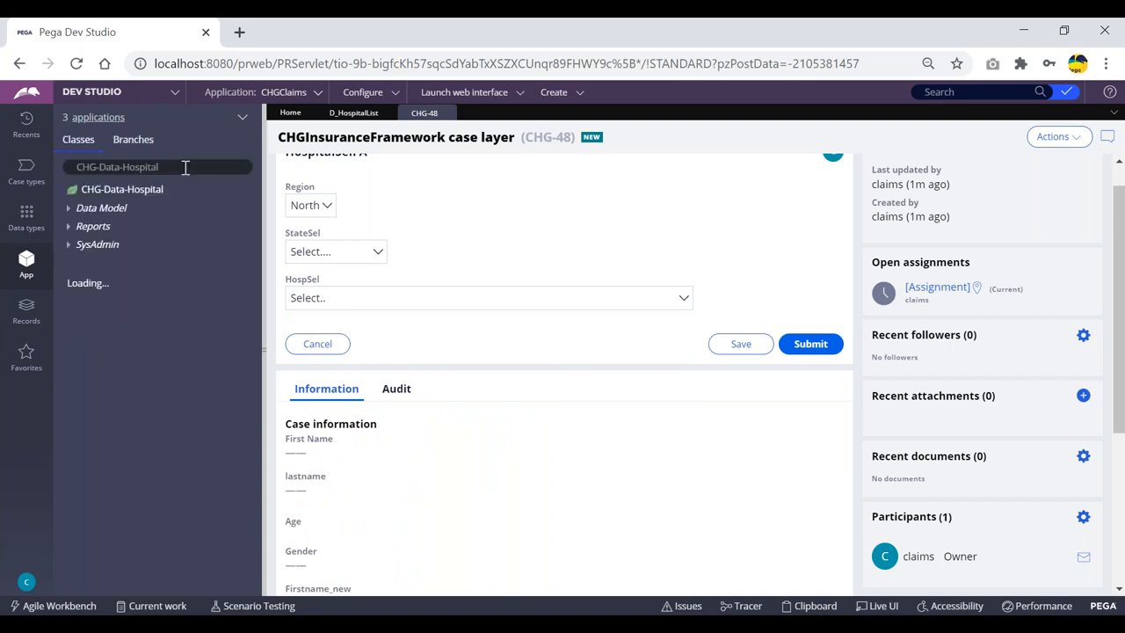
{"action": "right_click", "coordinate": [104, 195]}
{"action": "left_click", "coordinate": [92, 278]}
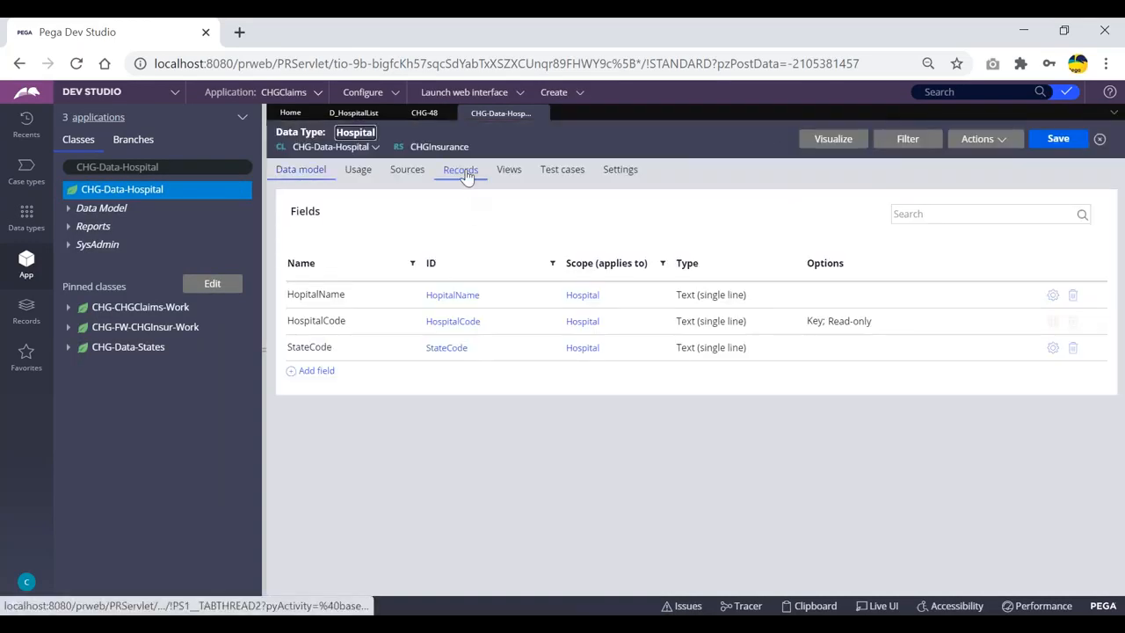
{"action": "left_click", "coordinate": [463, 170]}
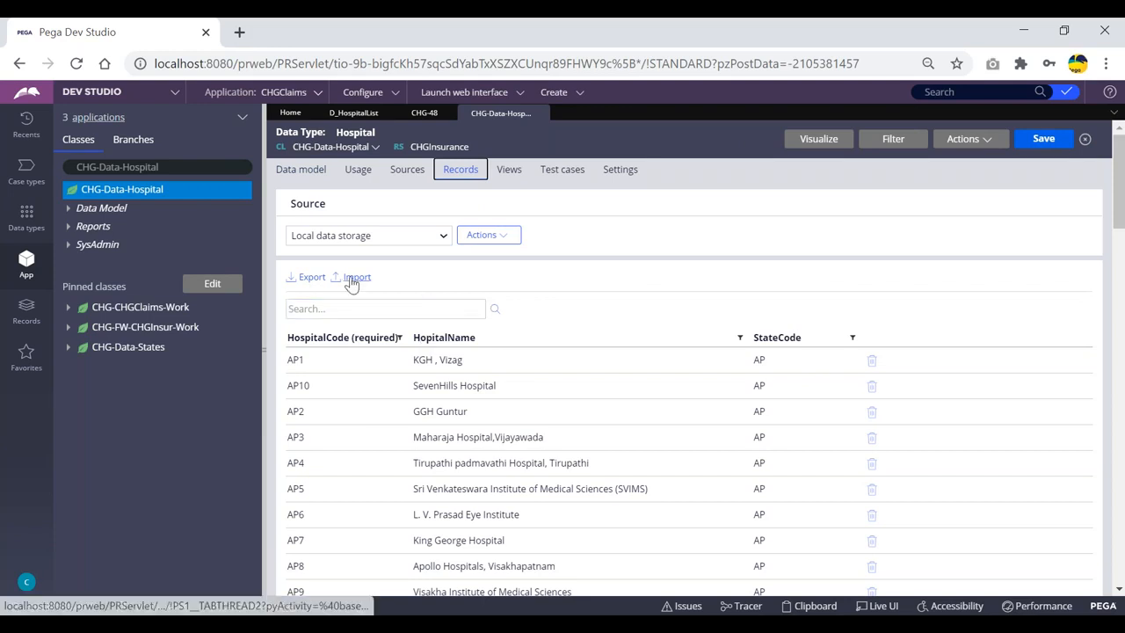
Add a Hospital record with code AP0, name 'APPP…' and state code AP0, and save
{"action": "scroll", "coordinate": [351, 279], "scroll_direction": "down", "scroll_amount": 3}
{"action": "scroll", "coordinate": [369, 378], "scroll_direction": "down", "scroll_amount": 15}
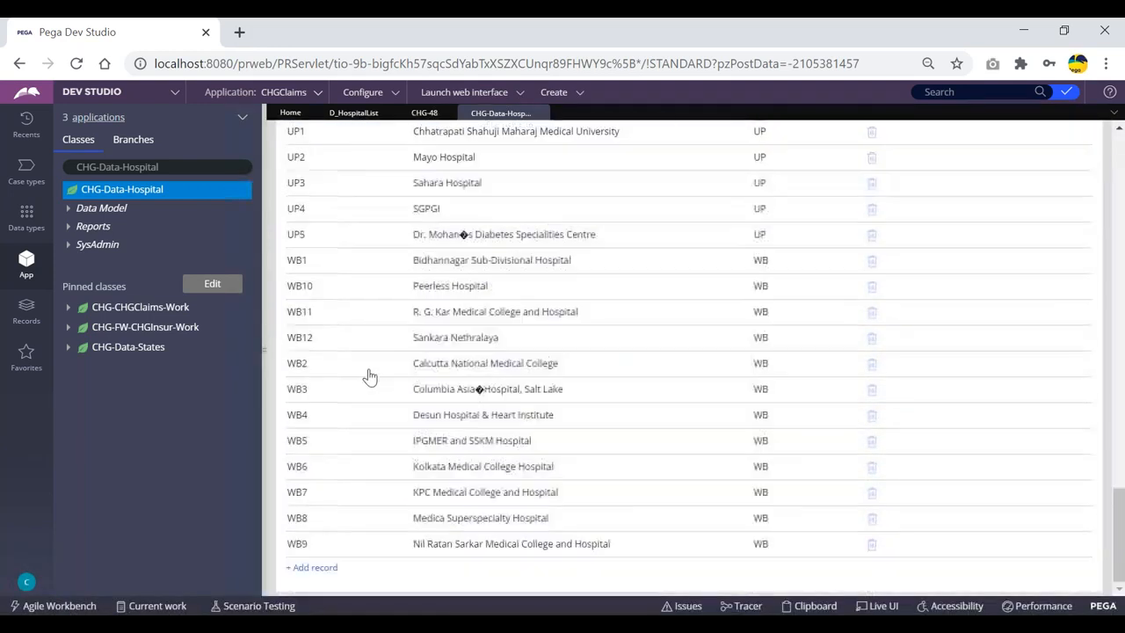
{"action": "left_click", "coordinate": [311, 571]}
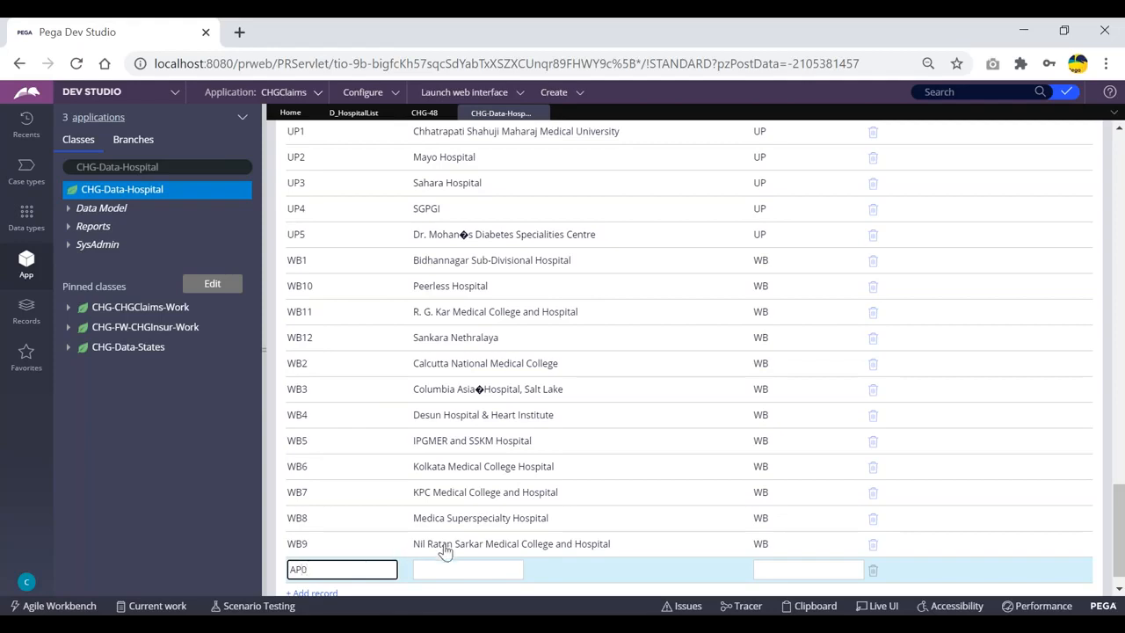
{"action": "left_click", "coordinate": [472, 570]}
{"action": "left_click", "coordinate": [771, 567]}
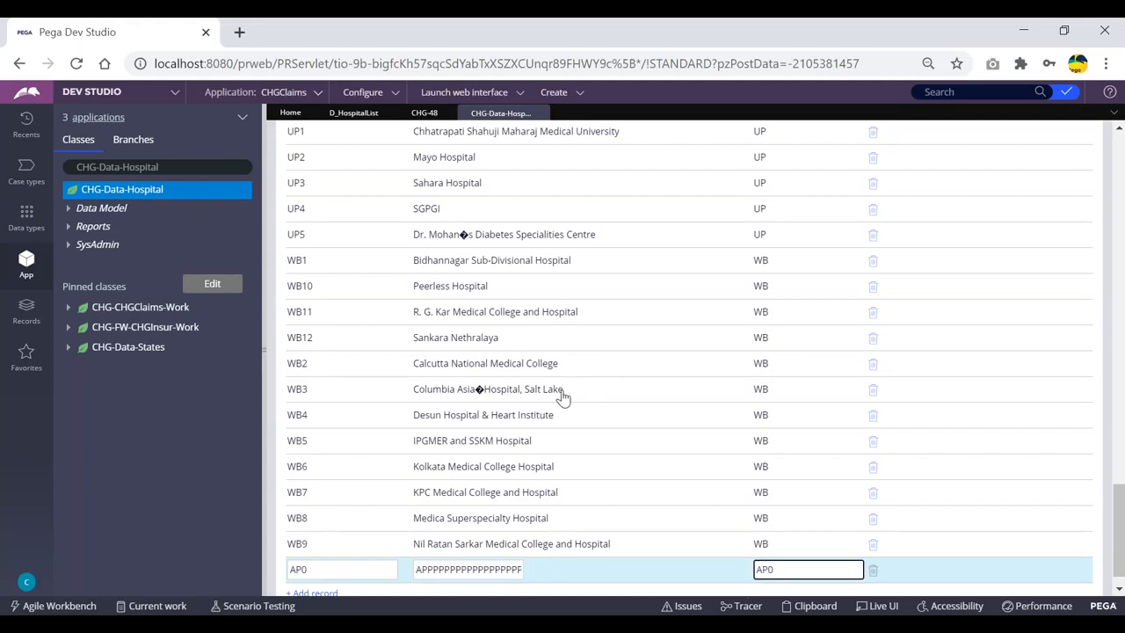
{"action": "scroll", "coordinate": [849, 363], "scroll_direction": "up", "scroll_amount": 15}
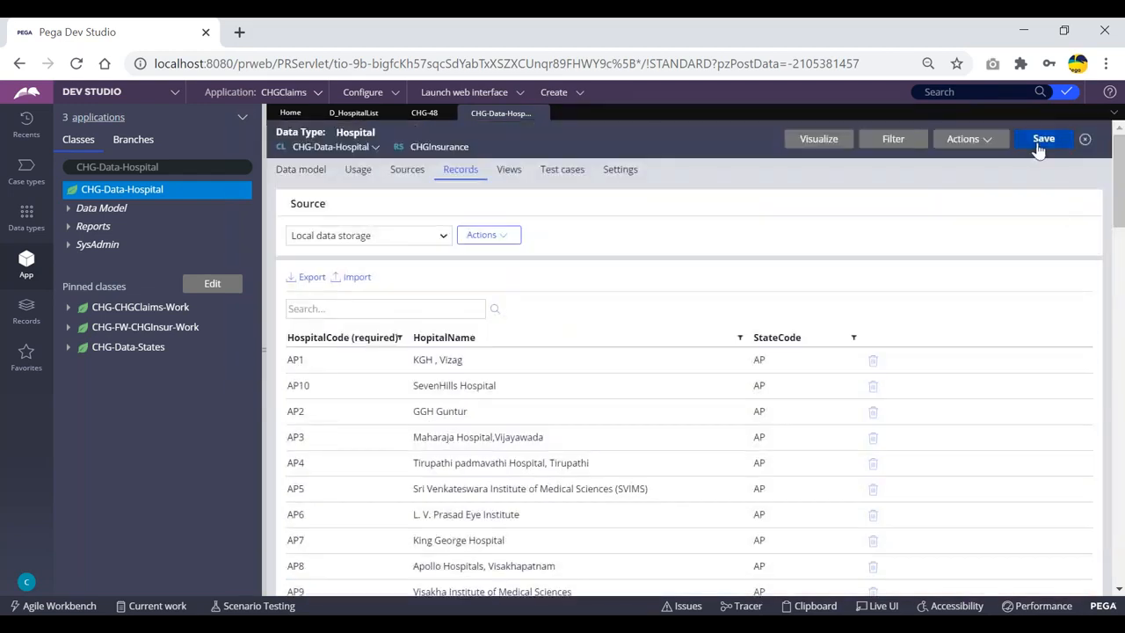
{"action": "left_click", "coordinate": [1042, 141]}
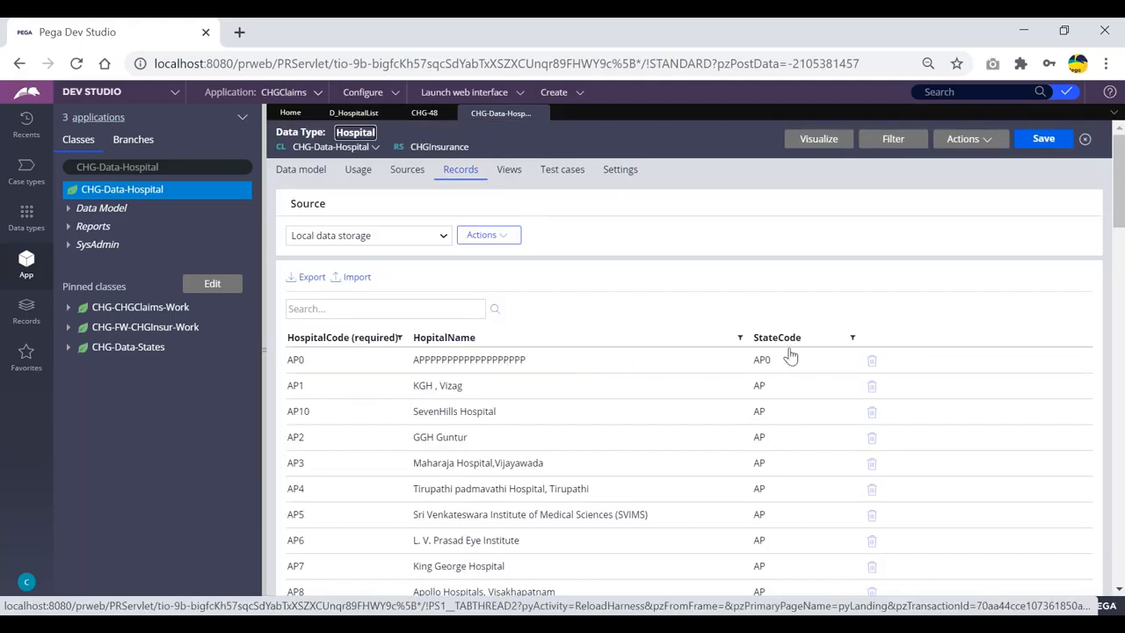
{"action": "left_click", "coordinate": [1043, 139]}
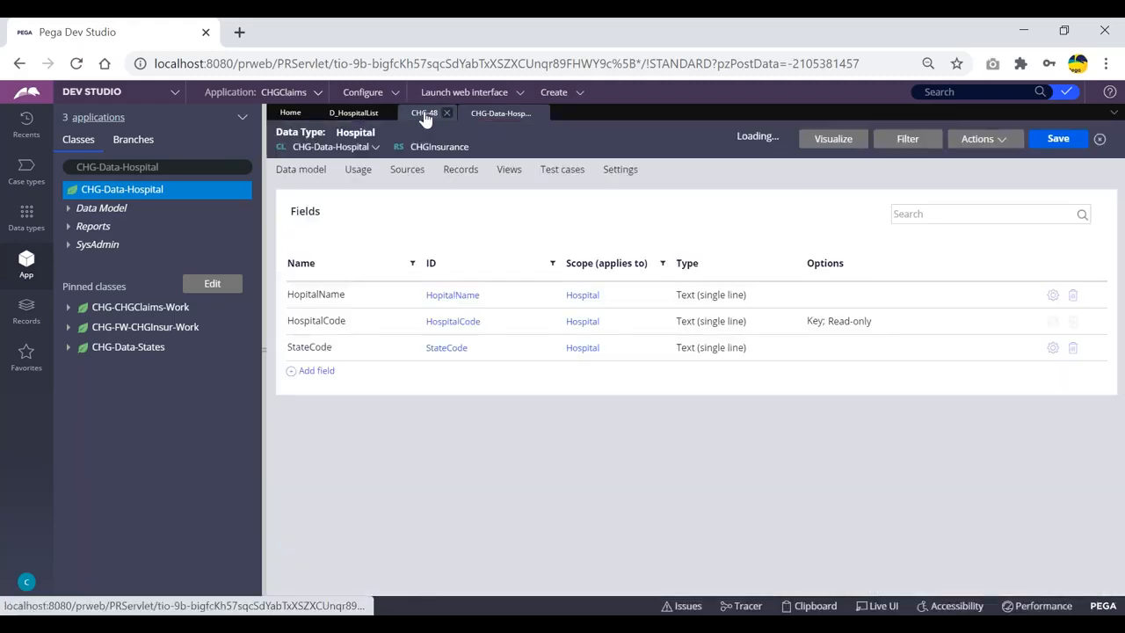
{"action": "left_click", "coordinate": [425, 114]}
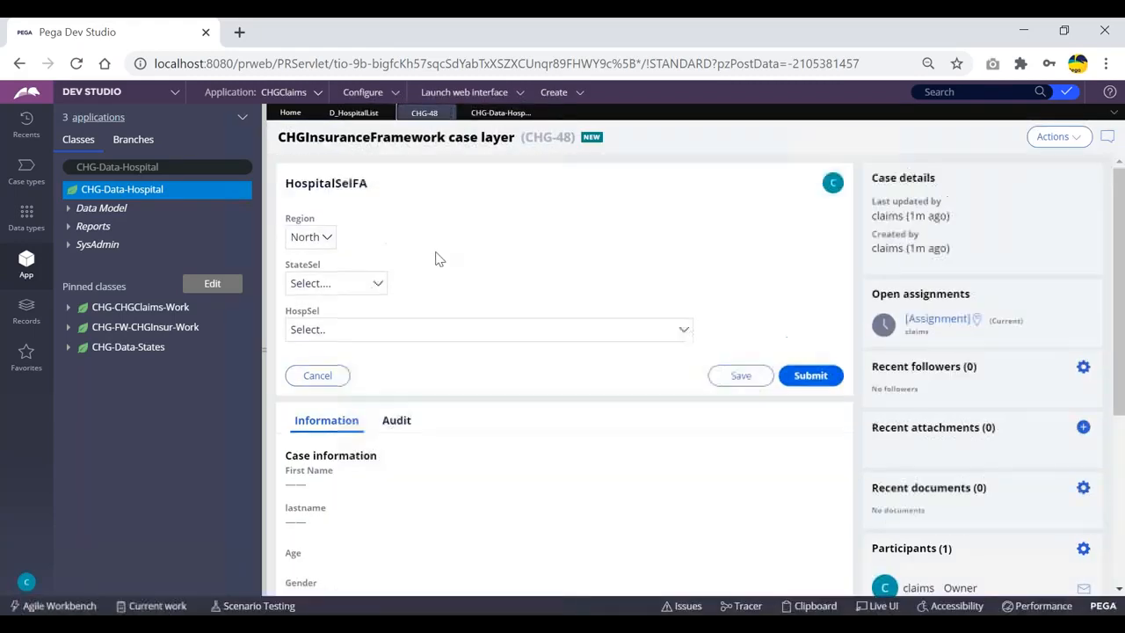
{"action": "left_click", "coordinate": [1057, 138]}
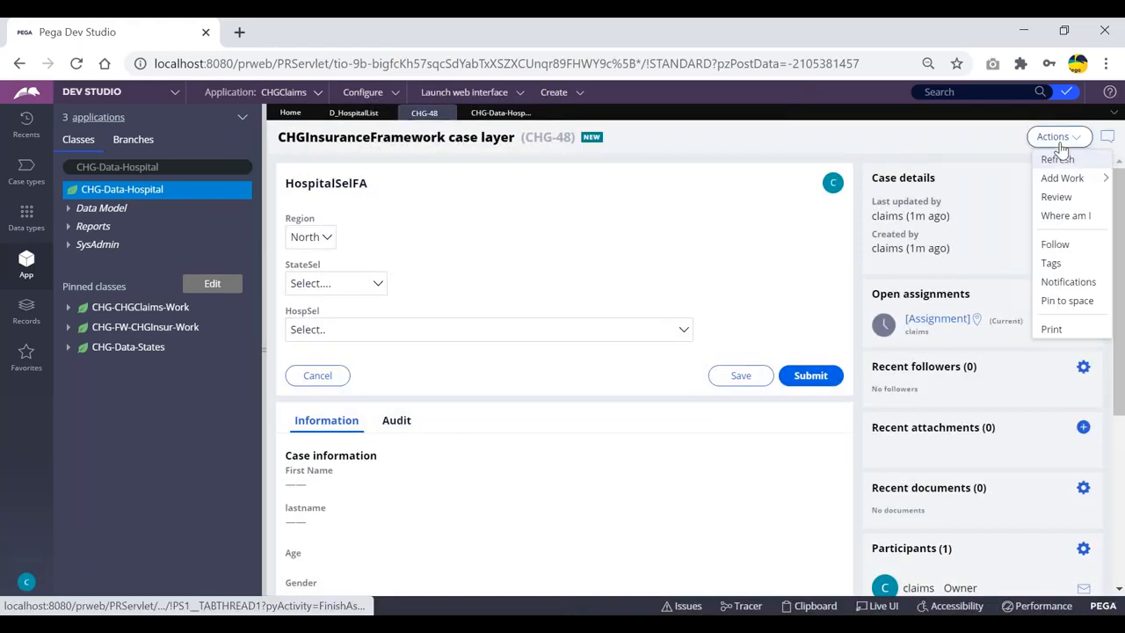
{"action": "left_click", "coordinate": [1057, 159]}
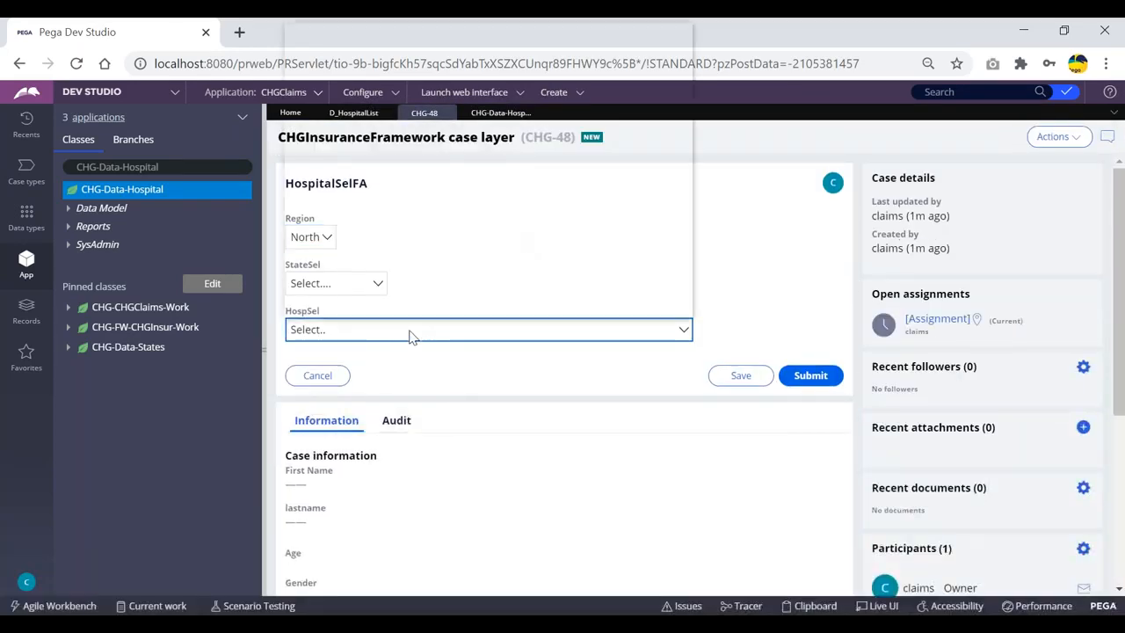
{"action": "left_click", "coordinate": [409, 329]}
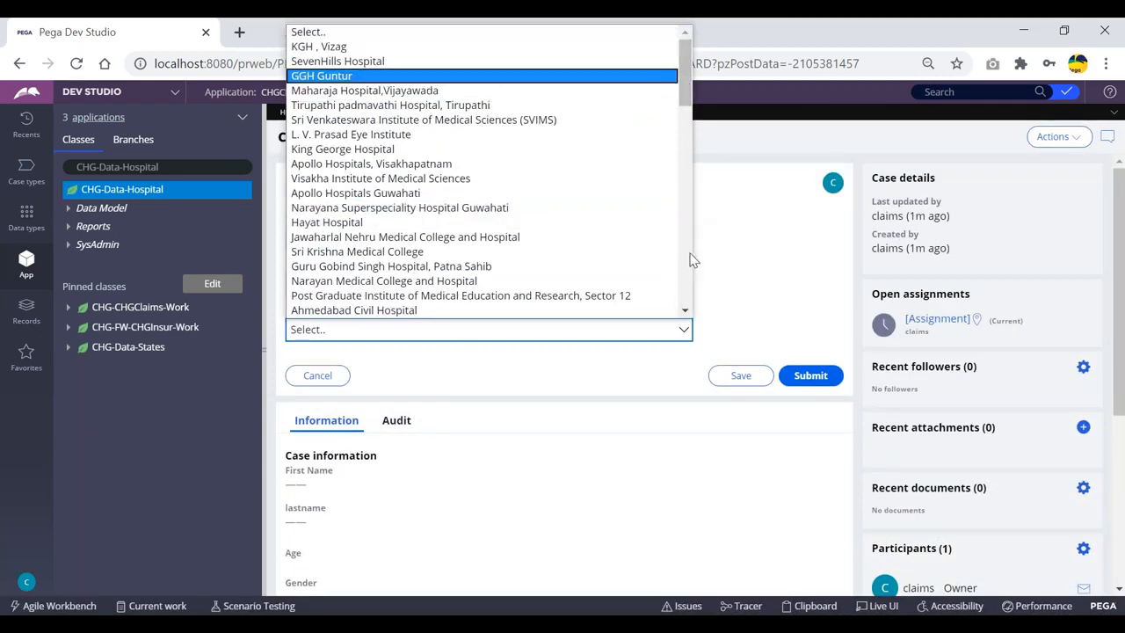
{"action": "left_click", "coordinate": [83, 34]}
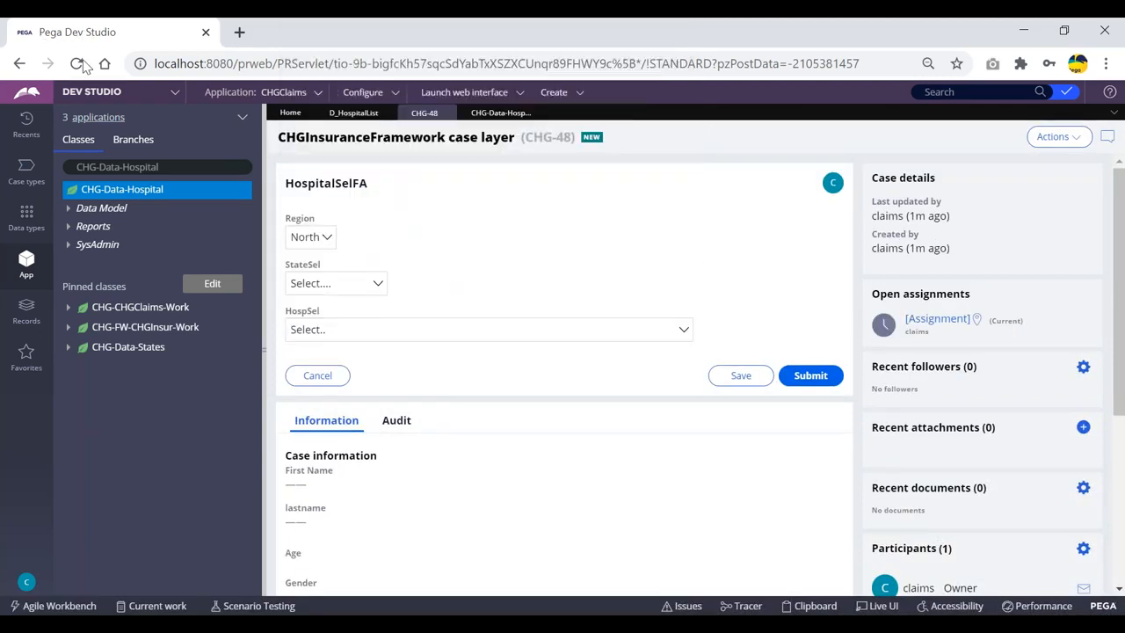
{"action": "left_click", "coordinate": [334, 330]}
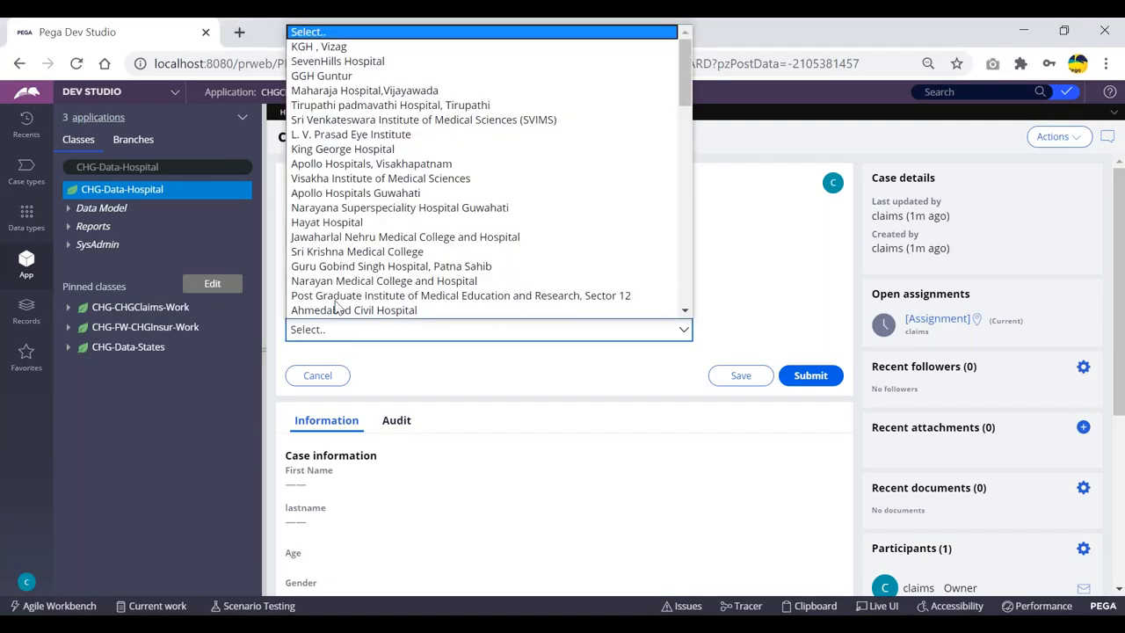
{"action": "key", "text": "alt+Tab"}
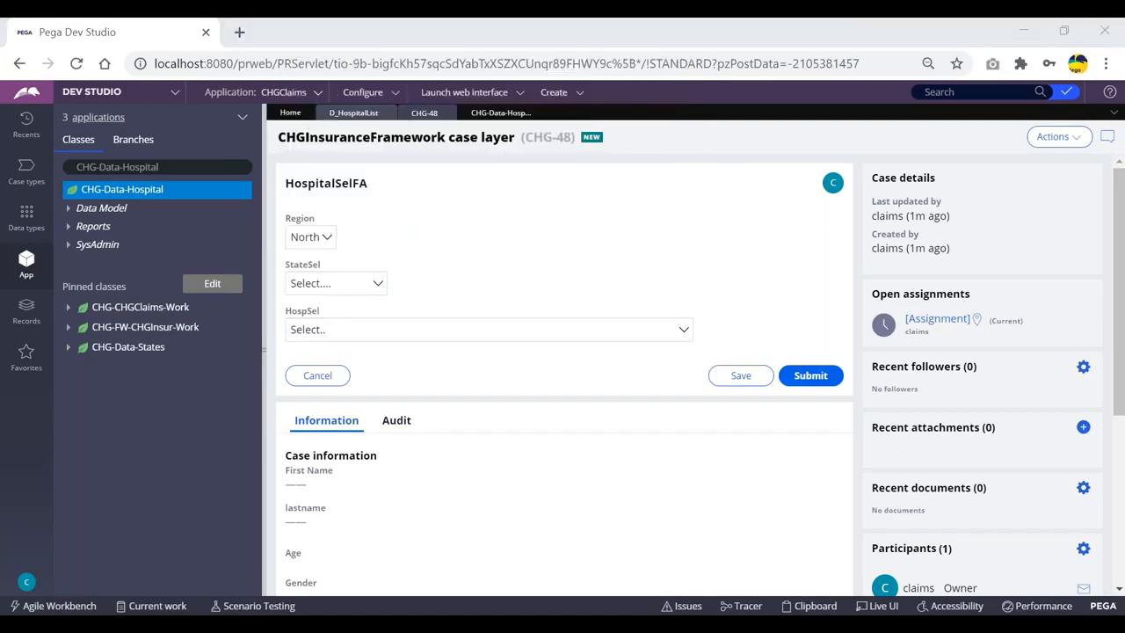
{"action": "left_click", "coordinate": [495, 113]}
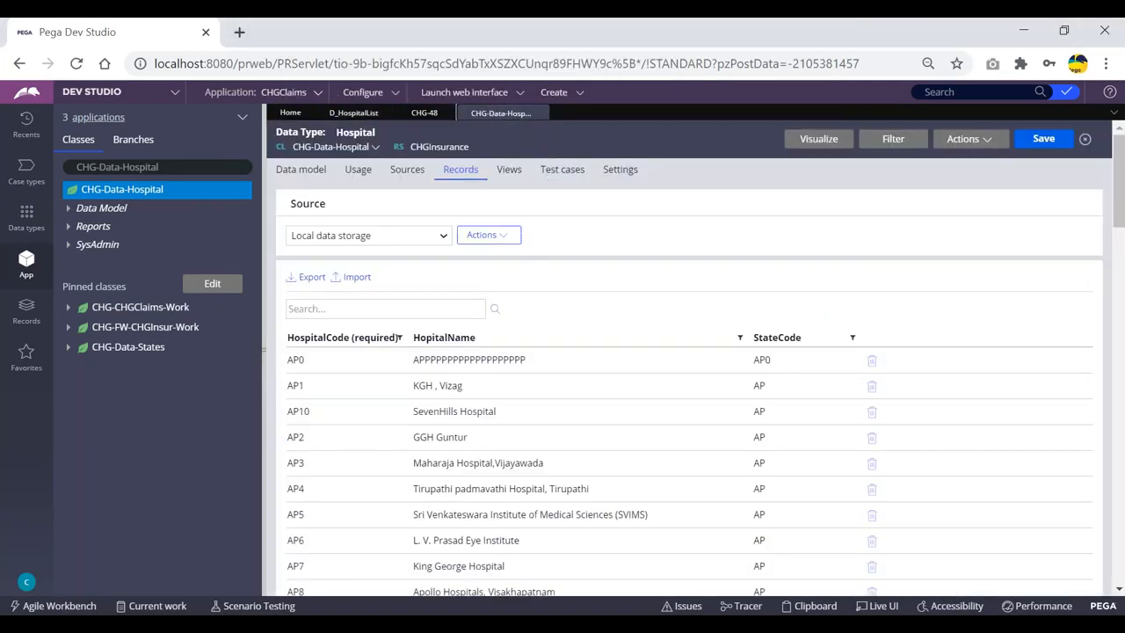
Delete the AP0, AP1 (KGH , Vizag) and AP10 (SevenHills Hospital) records and save
{"action": "left_click", "coordinate": [871, 360]}
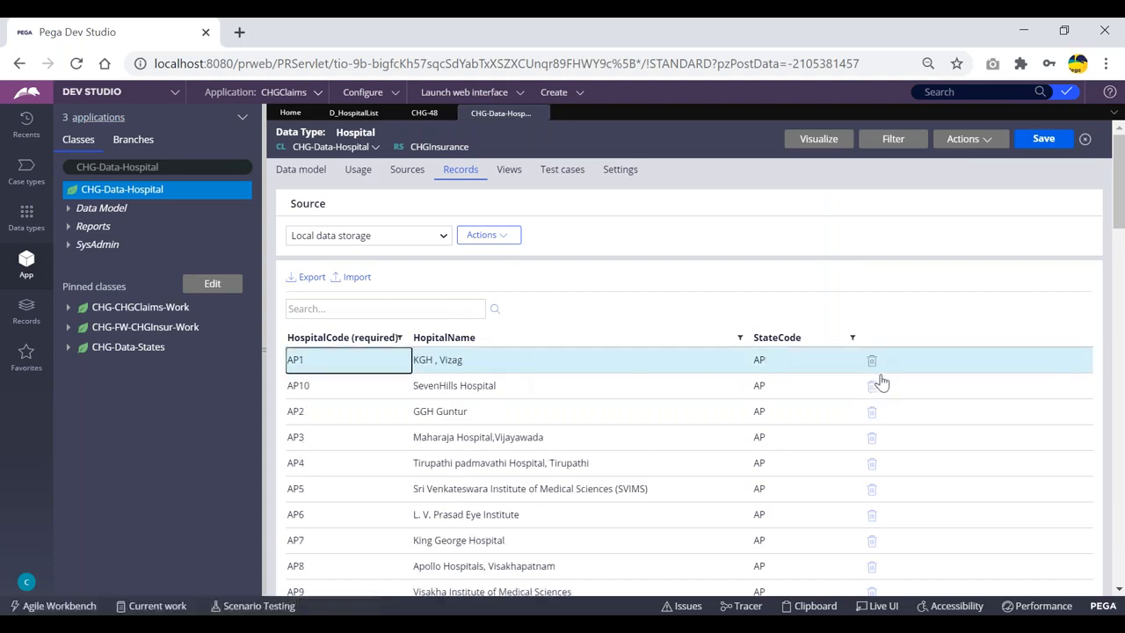
{"action": "left_click", "coordinate": [871, 360]}
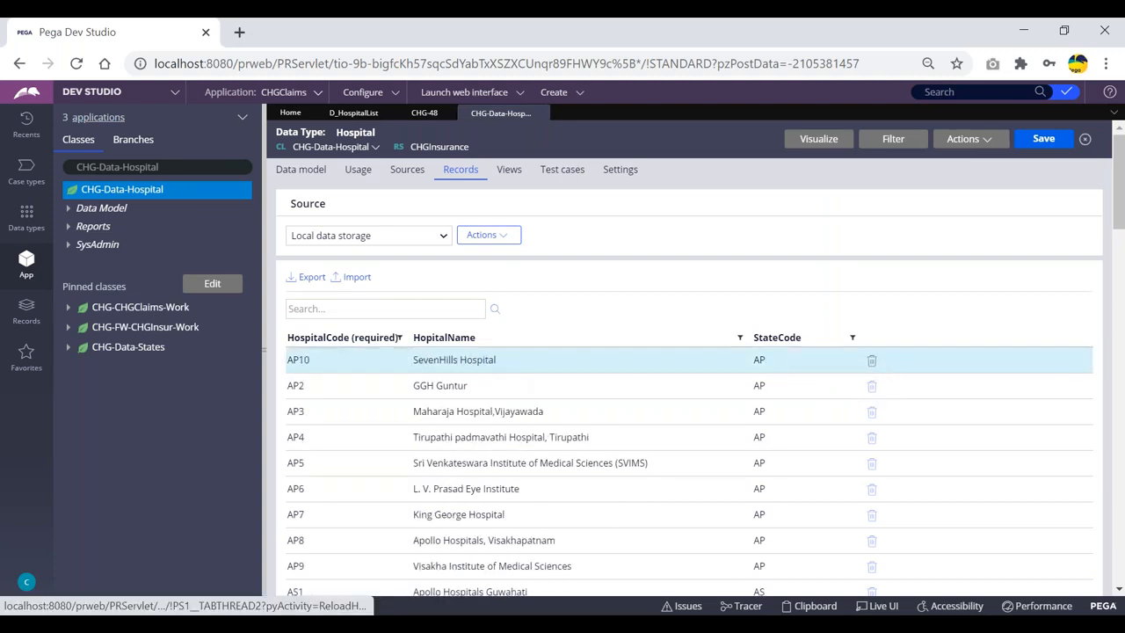
{"action": "left_click", "coordinate": [872, 360]}
{"action": "left_click", "coordinate": [1045, 139]}
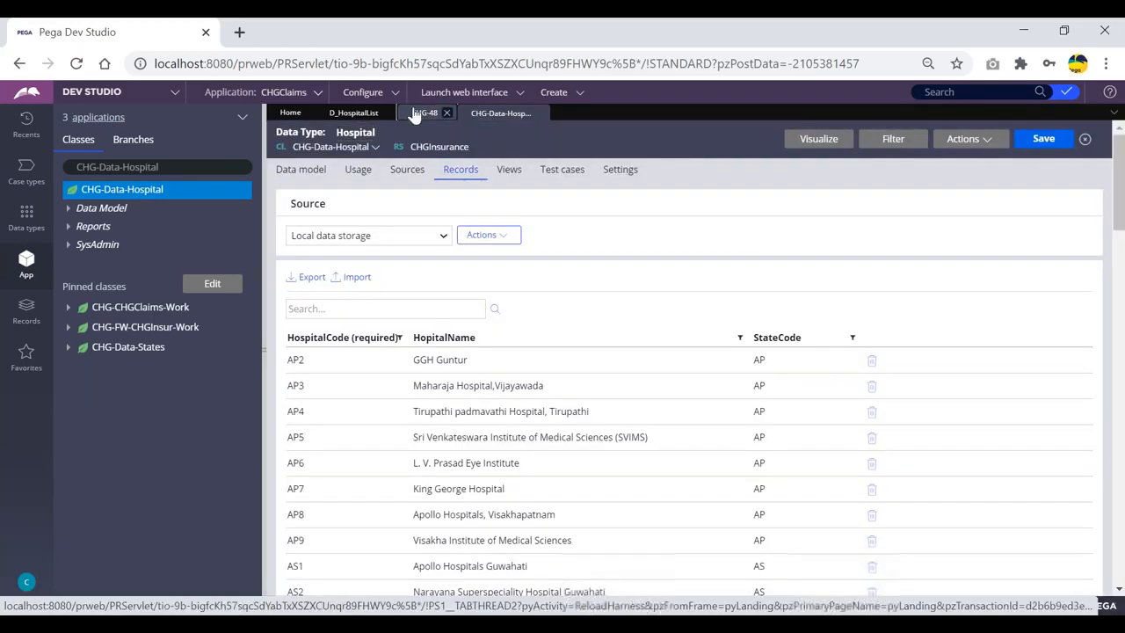
Refresh case CHG-48 from its Actions menu
{"action": "left_click", "coordinate": [421, 113]}
{"action": "left_click", "coordinate": [1055, 137]}
{"action": "left_click", "coordinate": [1055, 155]}
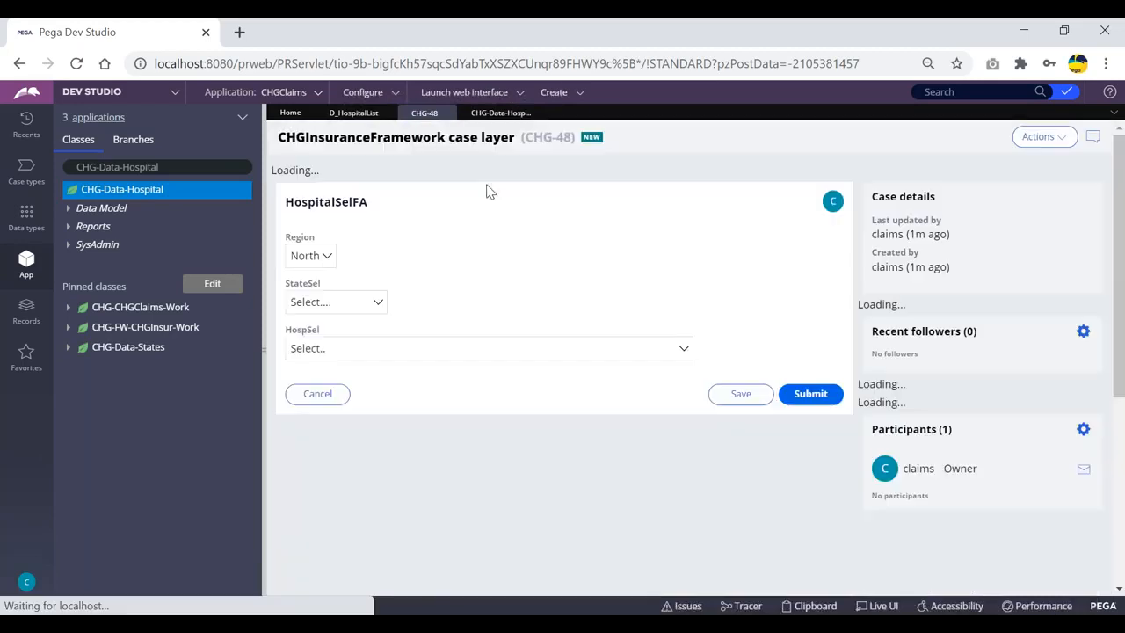
Open CHG-48's hospital list, then glance at the D_HospitalList and Hospital records tabs
{"action": "left_click", "coordinate": [406, 329]}
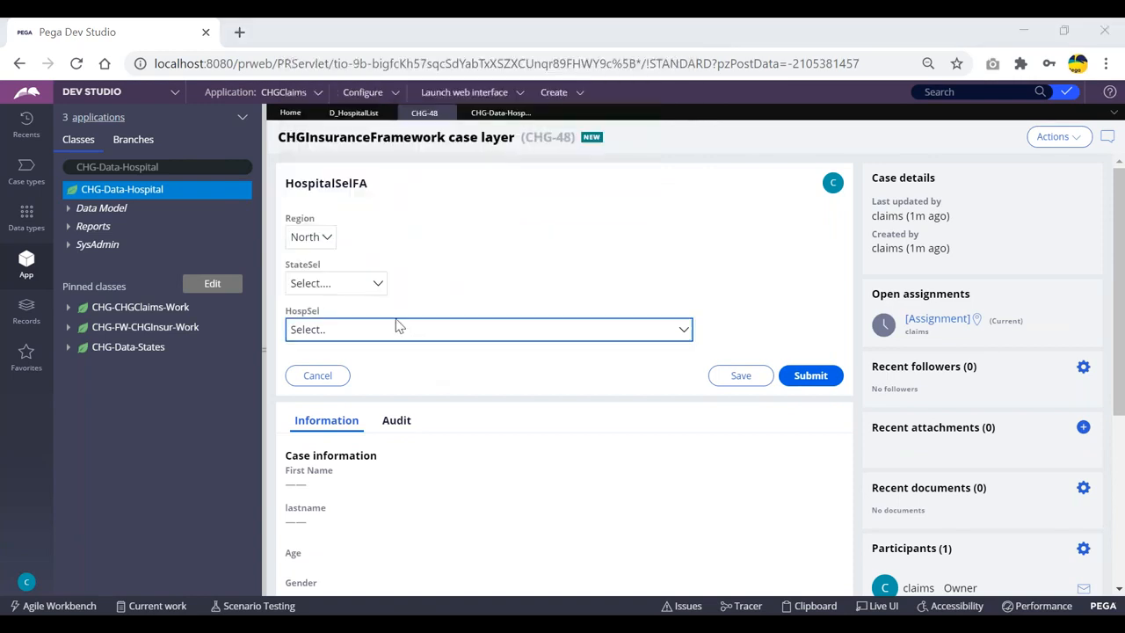
{"action": "left_click", "coordinate": [356, 112]}
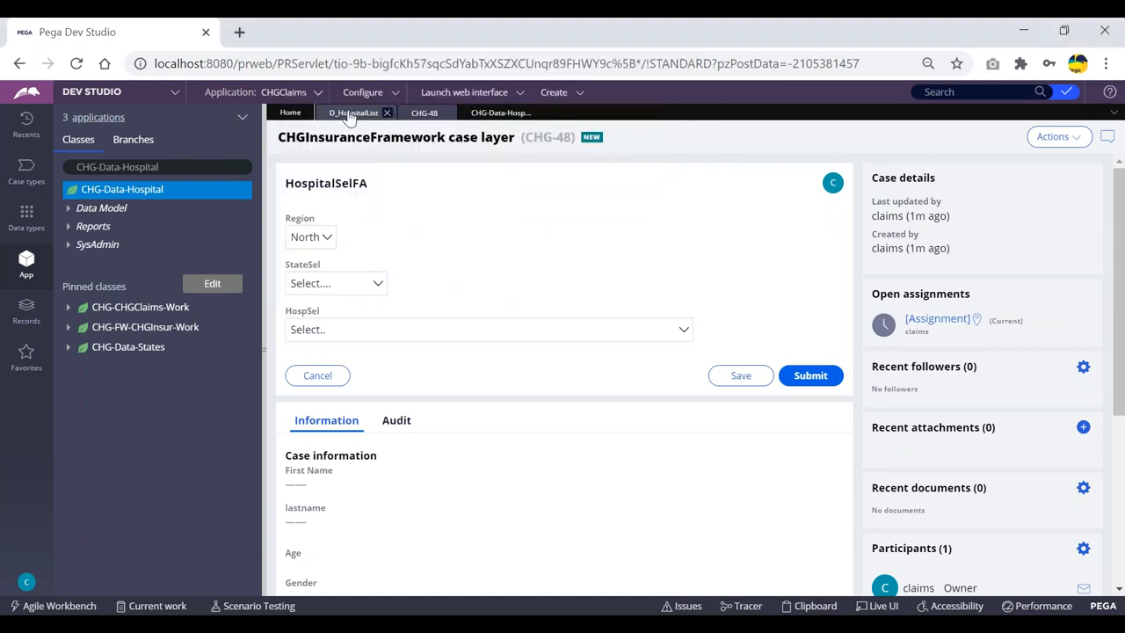
{"action": "left_click", "coordinate": [499, 114]}
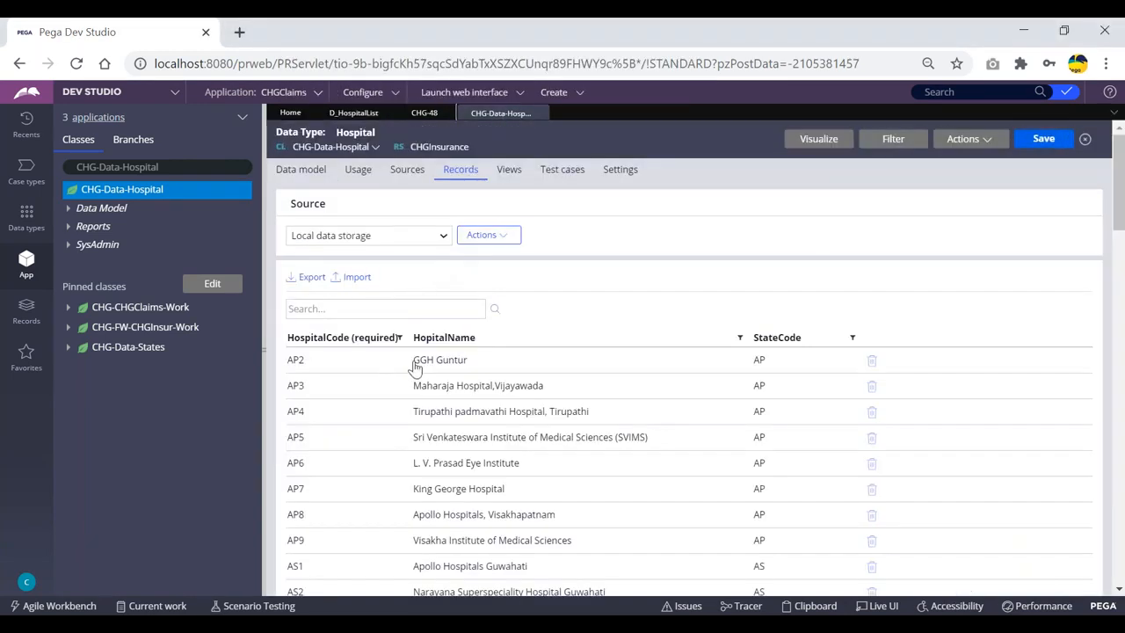
Reopen CHG-48's HospSel list to confirm KGH , Vizag and SevenHills remain, then return to records
{"action": "left_click", "coordinate": [422, 112]}
{"action": "left_click", "coordinate": [364, 328]}
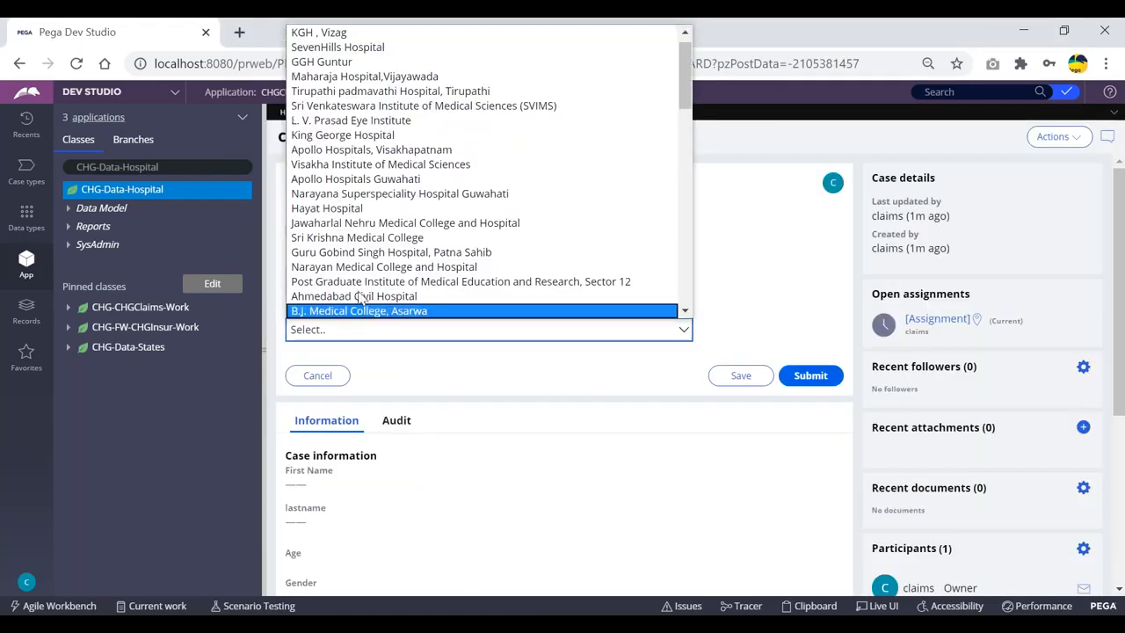
{"action": "scroll", "coordinate": [349, 79], "scroll_direction": "up", "scroll_amount": 1}
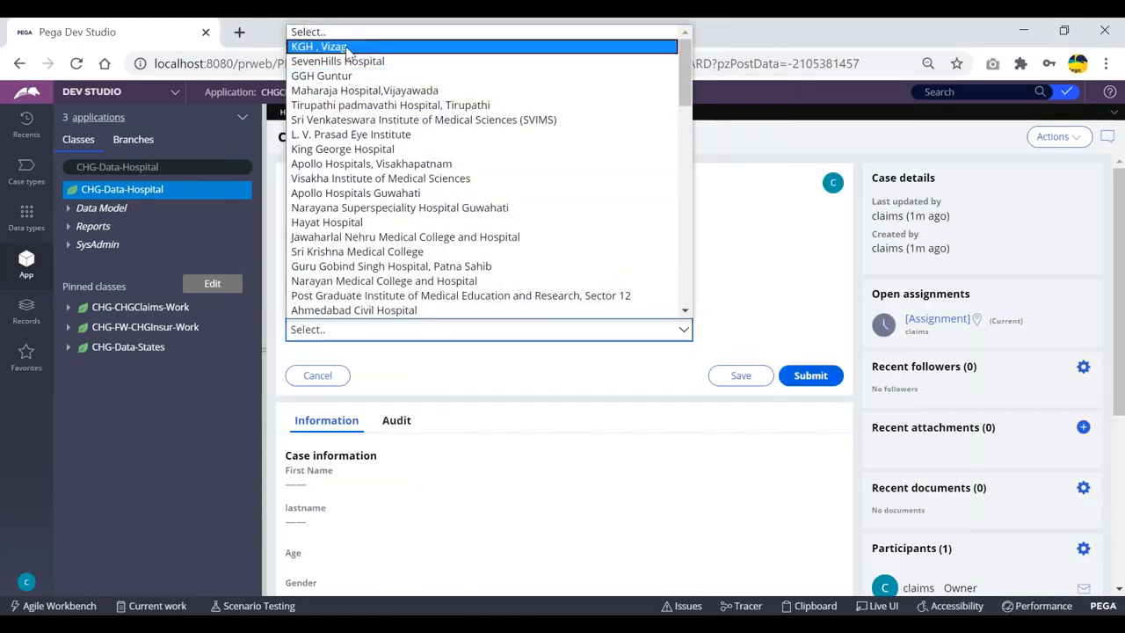
{"action": "left_click", "coordinate": [765, 154]}
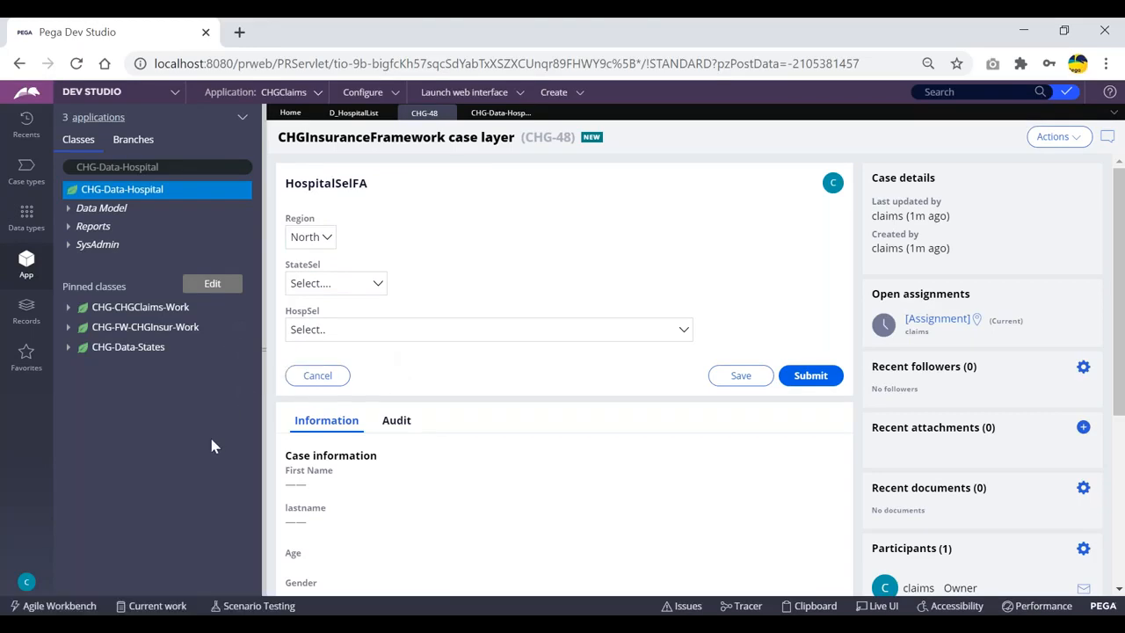
{"action": "left_click", "coordinate": [499, 114]}
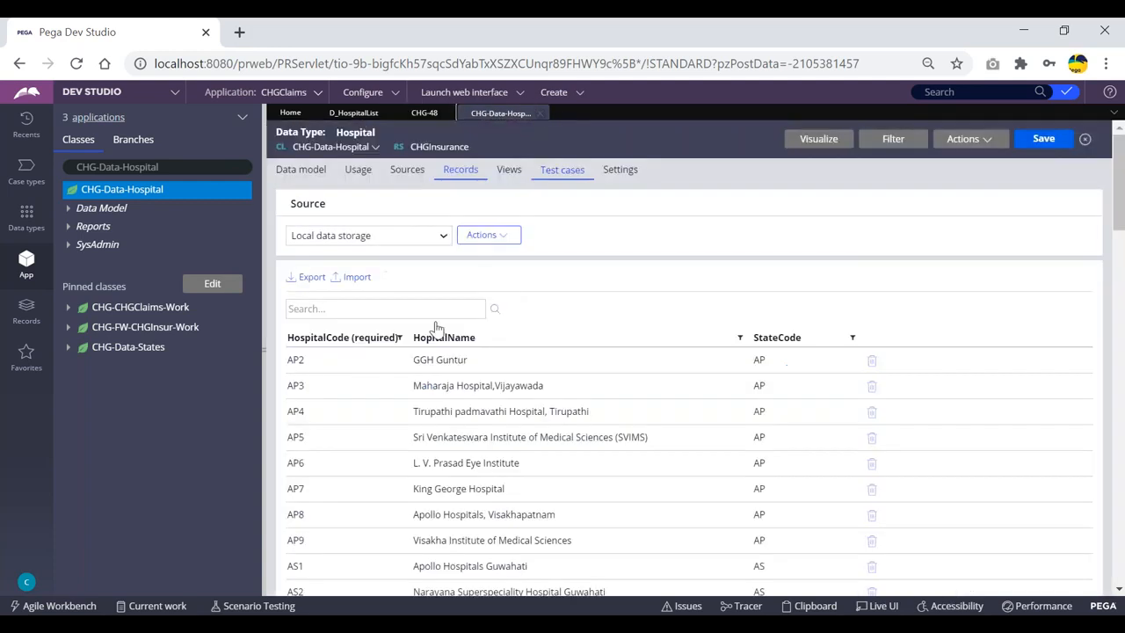
Scroll through the Hospital records table, then open the D_HospitalList data page definition
{"action": "scroll", "coordinate": [428, 384], "scroll_direction": "down", "scroll_amount": 18}
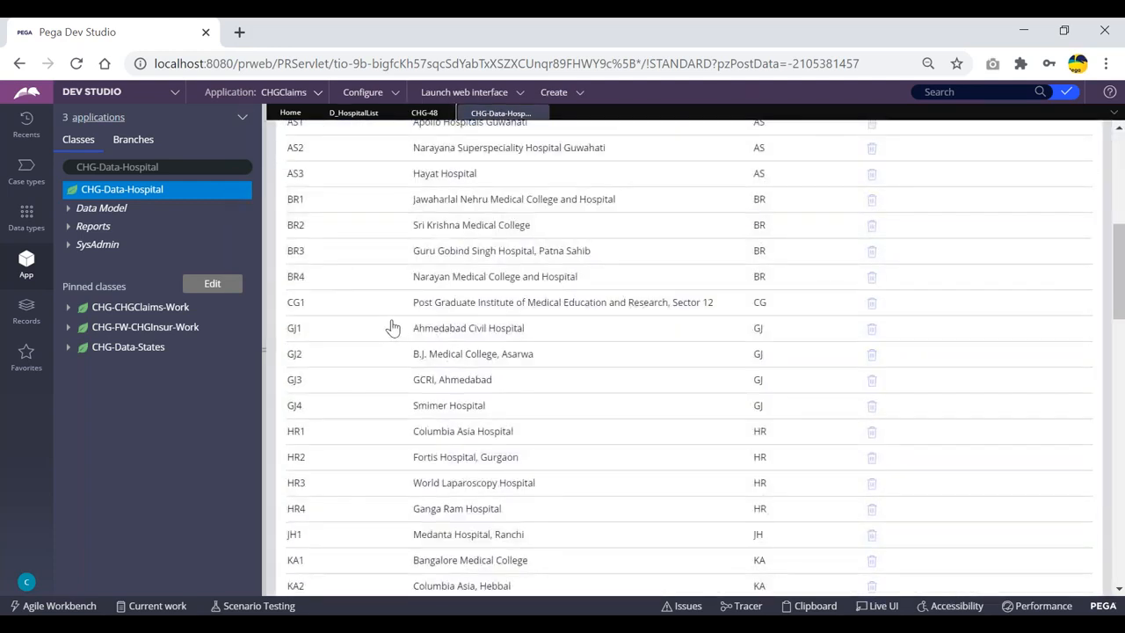
{"action": "scroll", "coordinate": [401, 325], "scroll_direction": "up", "scroll_amount": 20}
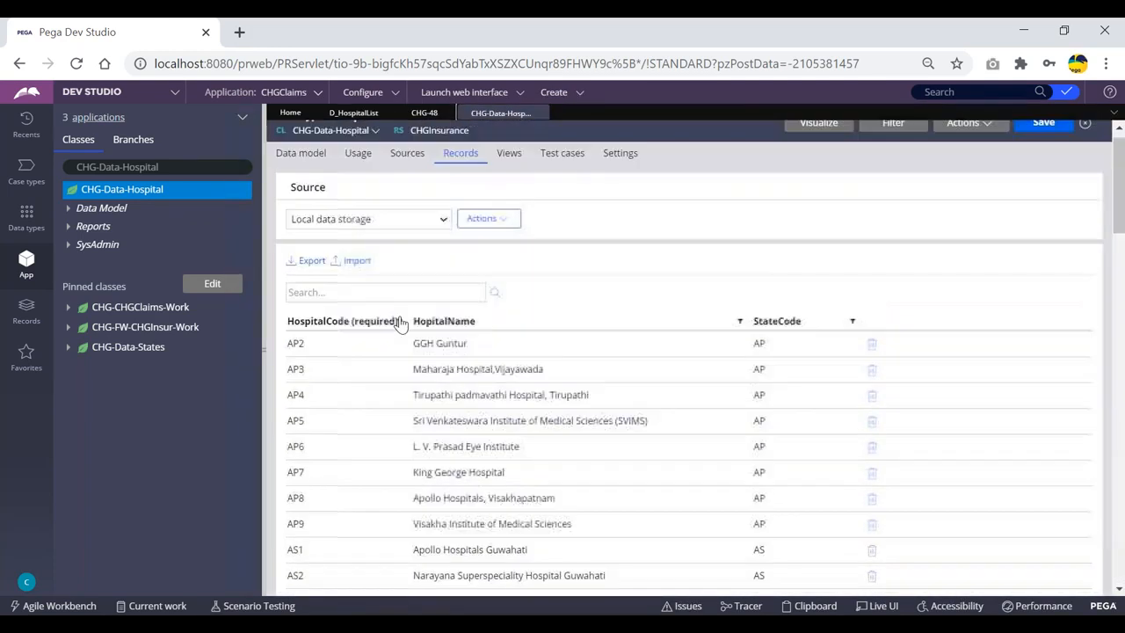
{"action": "scroll", "coordinate": [407, 309], "scroll_direction": "down", "scroll_amount": 10}
{"action": "scroll", "coordinate": [400, 312], "scroll_direction": "down", "scroll_amount": 10}
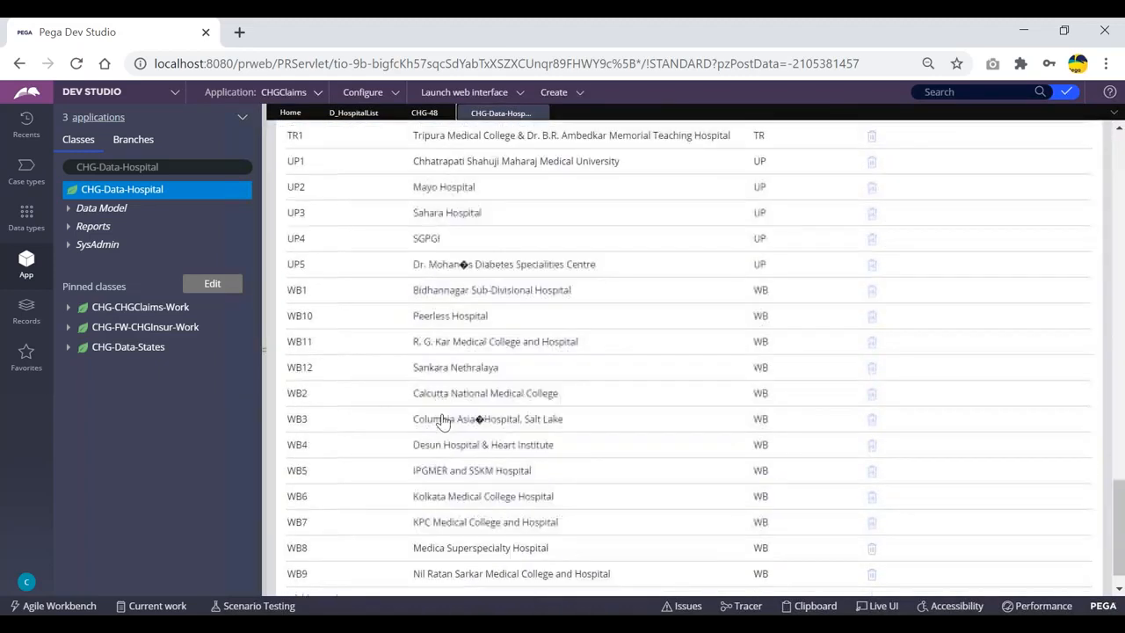
{"action": "scroll", "coordinate": [424, 400], "scroll_direction": "up", "scroll_amount": 20}
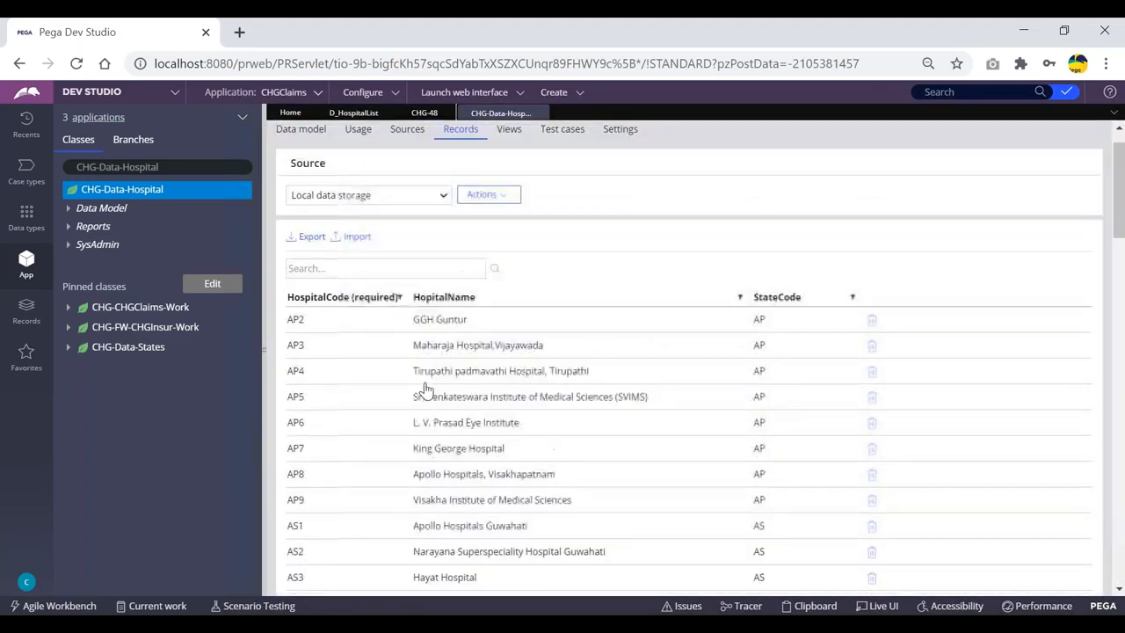
{"action": "left_click", "coordinate": [353, 114]}
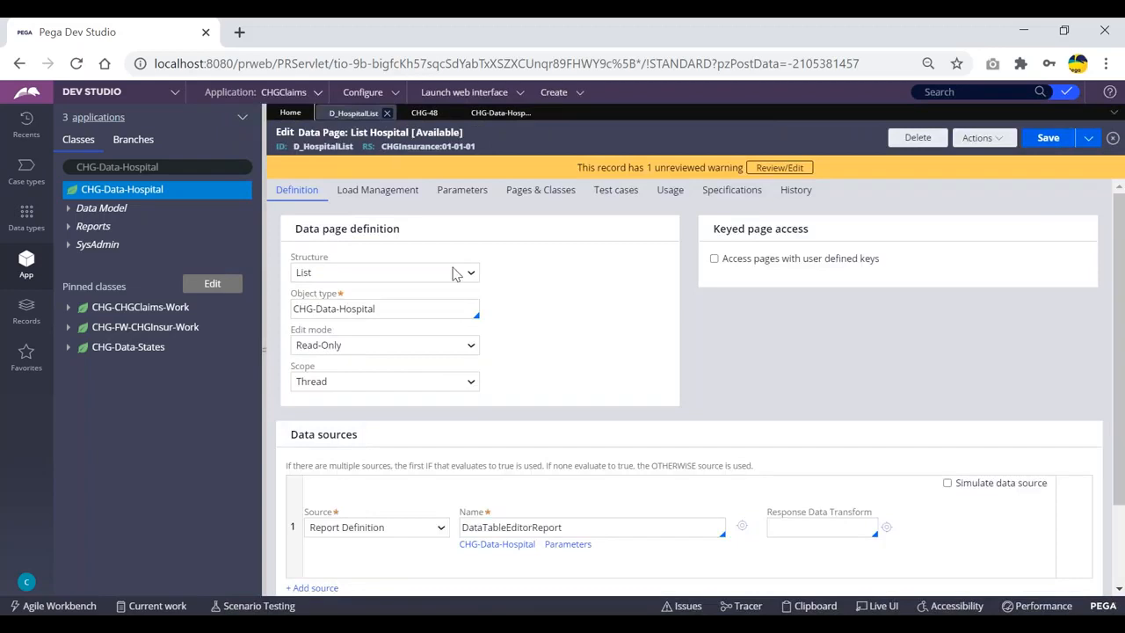
Recheck CHG-48's HospSel hospital list without choosing a hospital
{"action": "left_click", "coordinate": [423, 113]}
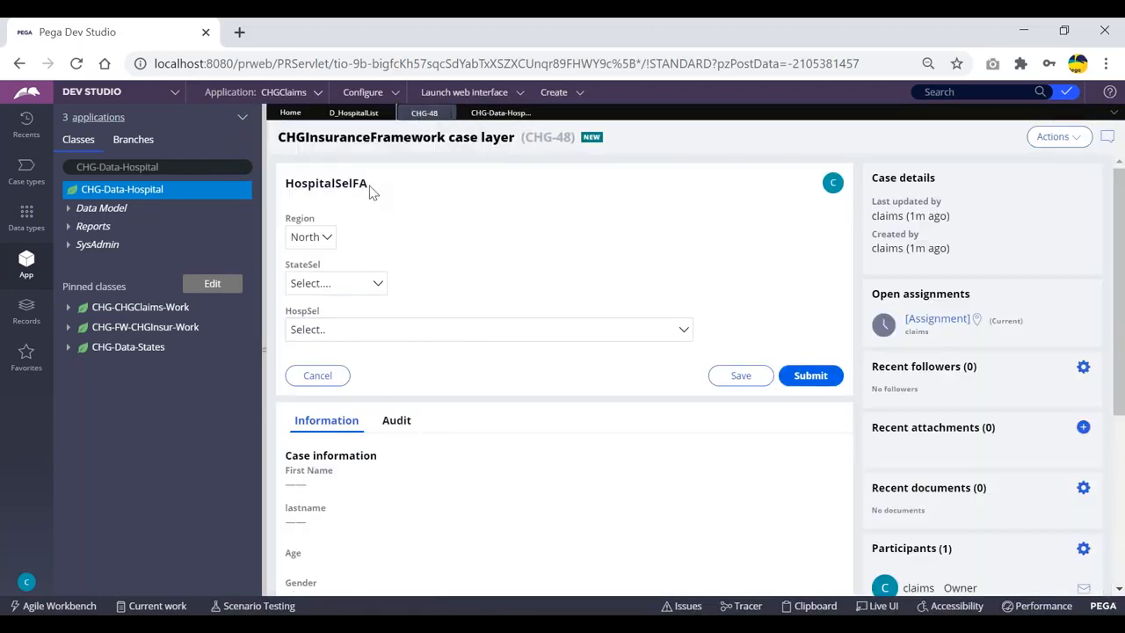
{"action": "left_click", "coordinate": [374, 336]}
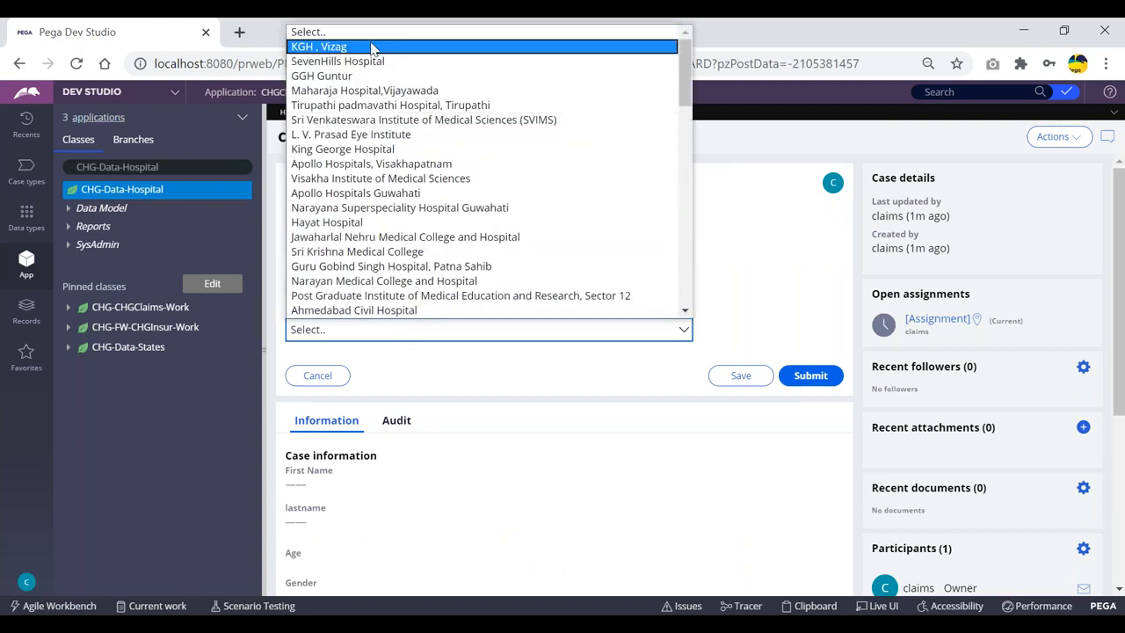
{"action": "left_click", "coordinate": [757, 212]}
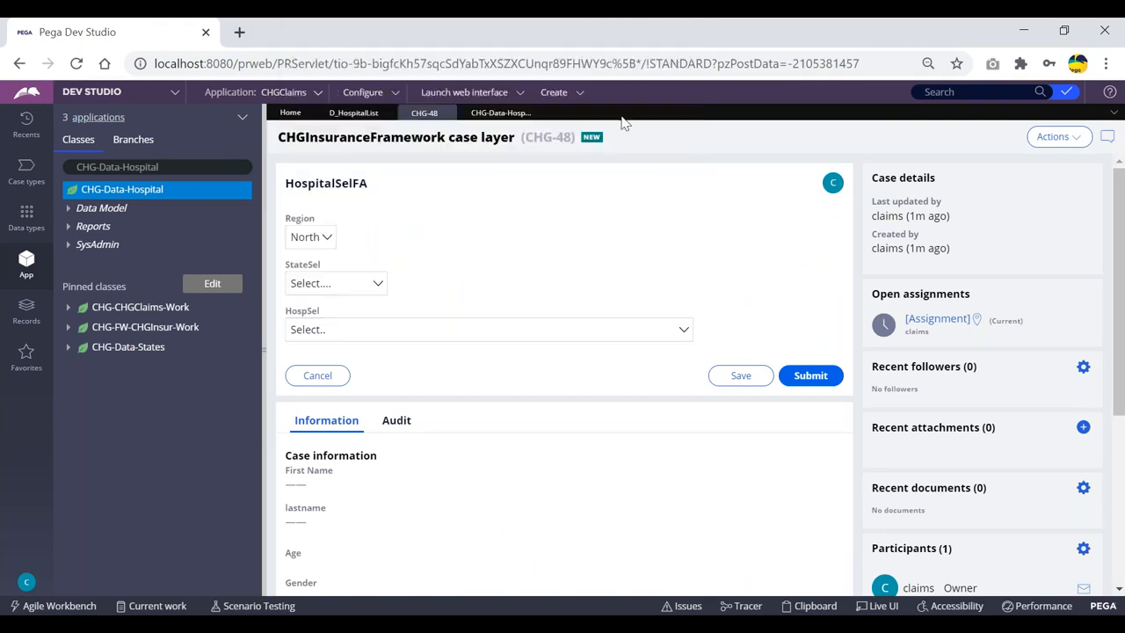
Create a new case, CHG-49
{"action": "left_click", "coordinate": [553, 94]}
{"action": "mouse_move", "coordinate": [557, 102]}
{"action": "left_click", "coordinate": [696, 107]}
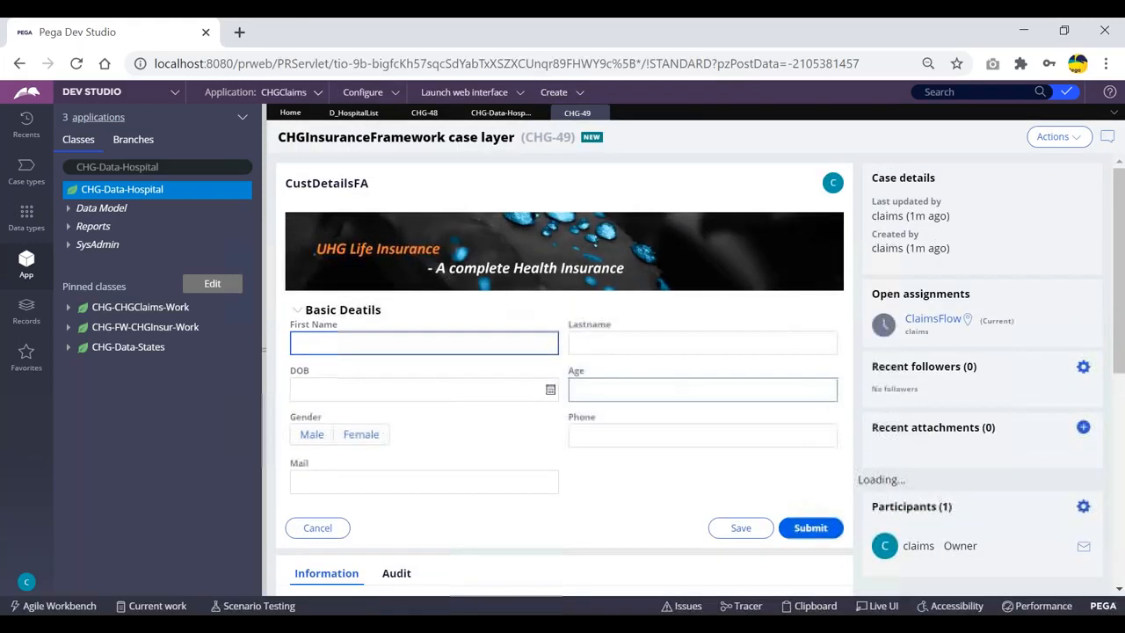
Submit CHG-49's customer, nominee and treatment details and view its hospital choices starting at GGH Guntur
{"action": "left_click", "coordinate": [816, 530]}
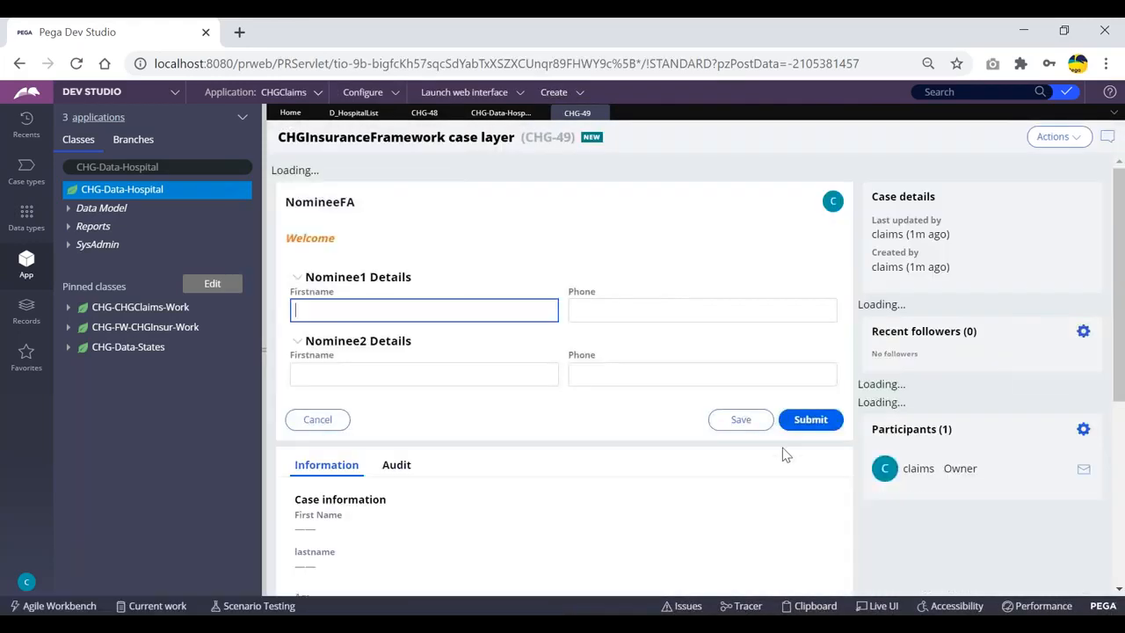
{"action": "left_click", "coordinate": [805, 418]}
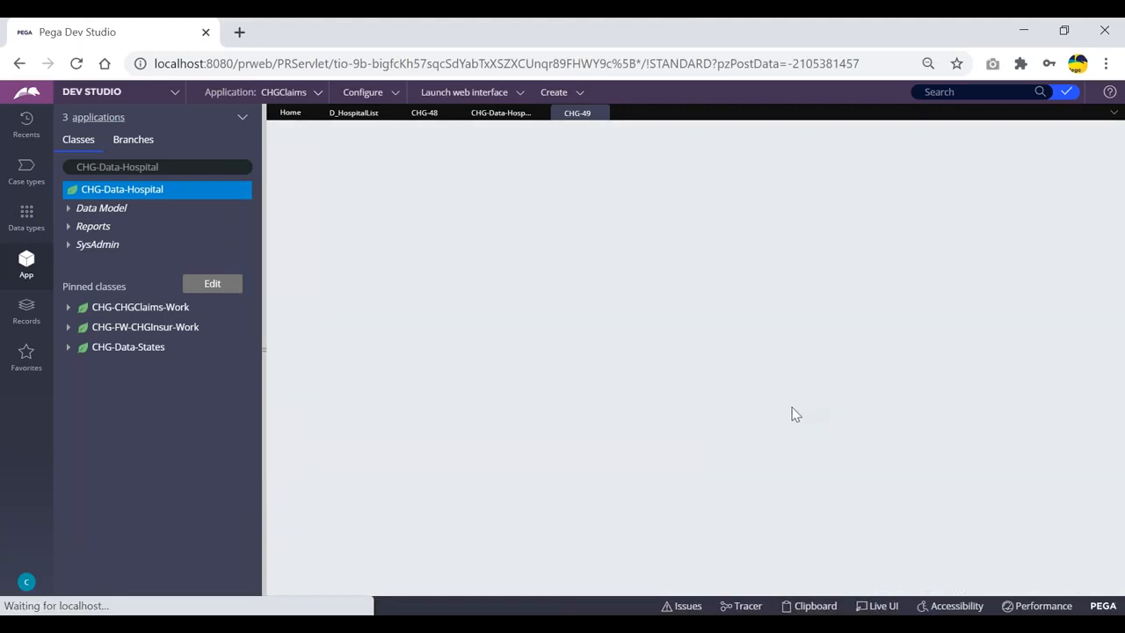
{"action": "left_click", "coordinate": [808, 349]}
{"action": "left_click", "coordinate": [413, 328]}
{"action": "scroll", "coordinate": [392, 266], "scroll_direction": "up", "scroll_amount": 1}
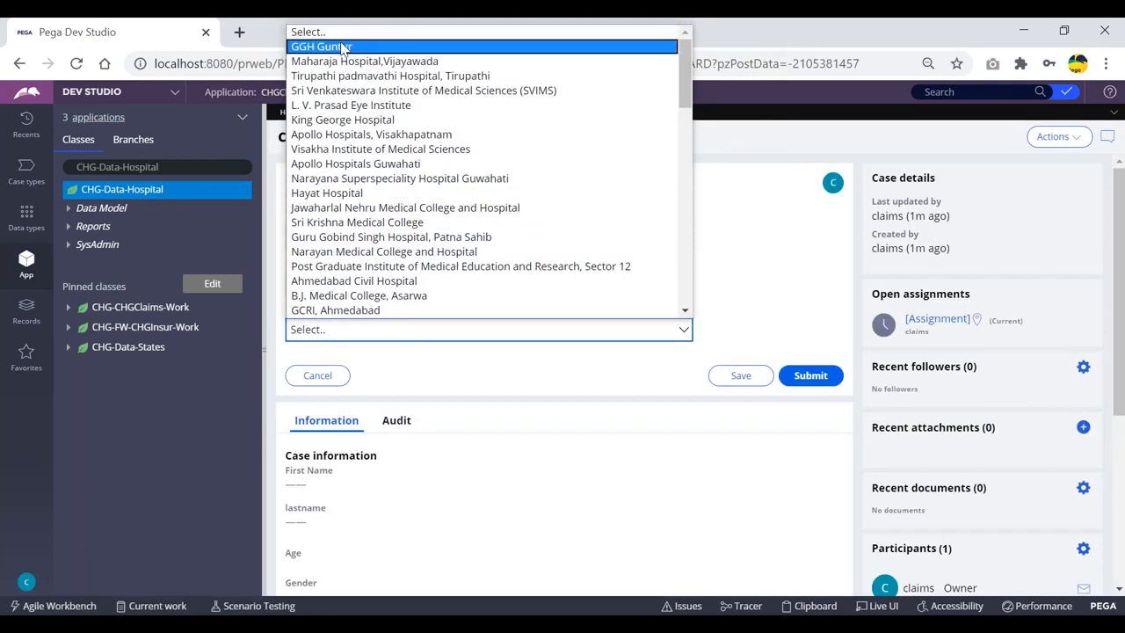
{"action": "left_click", "coordinate": [740, 173]}
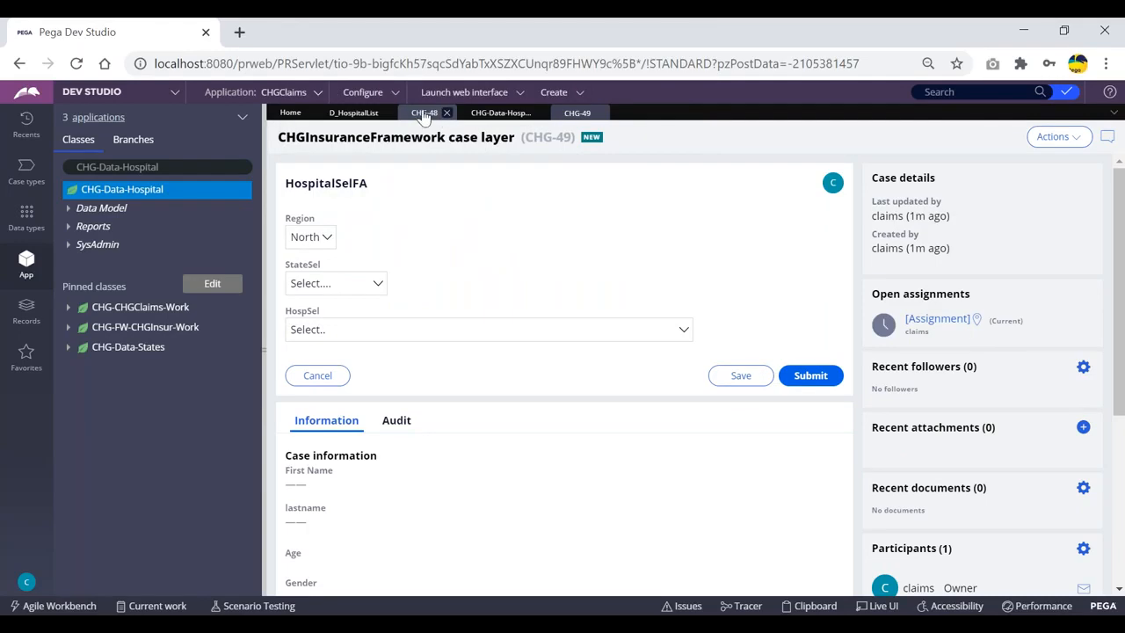
Reopen and close the CHG-48 and CHG-49 hospital lists without selecting a hospital
{"action": "left_click", "coordinate": [376, 330]}
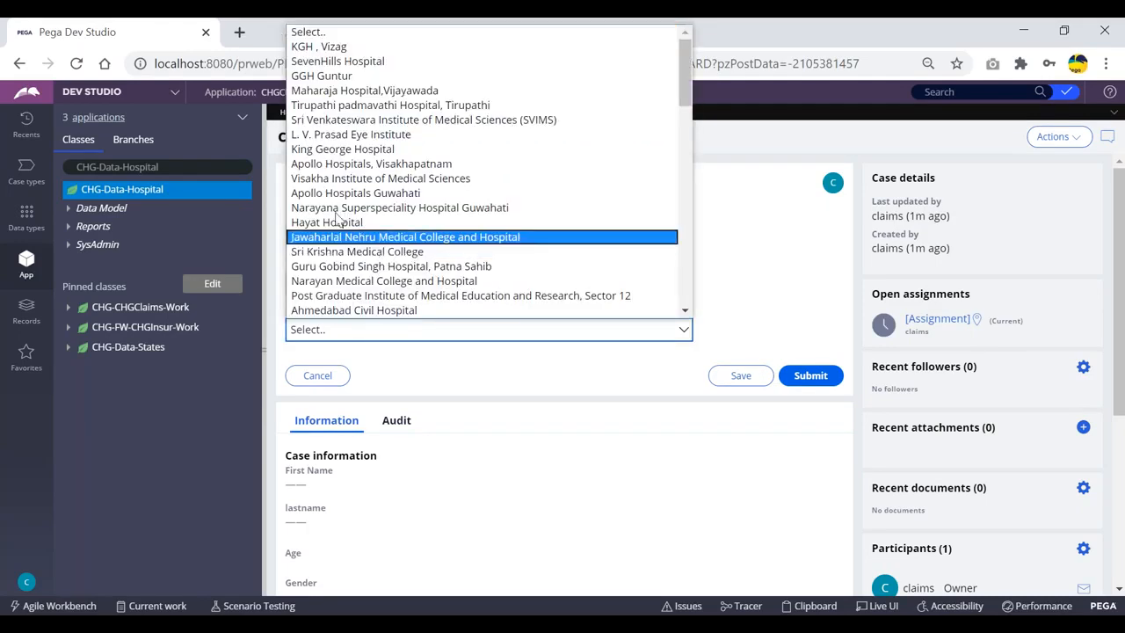
{"action": "left_click", "coordinate": [747, 141]}
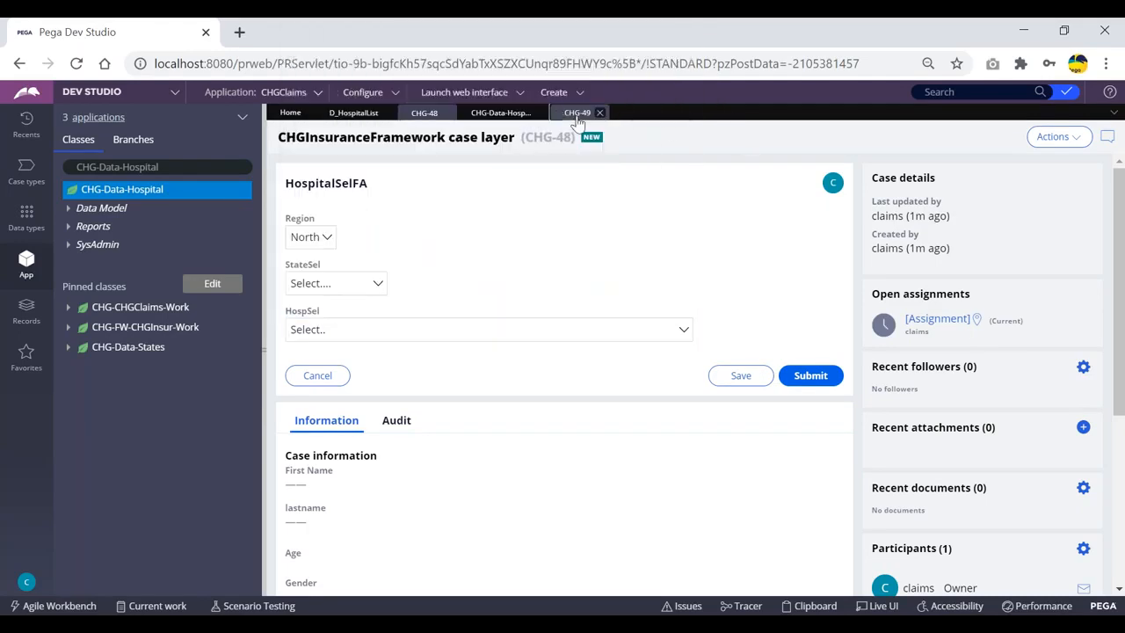
{"action": "left_click", "coordinate": [468, 331]}
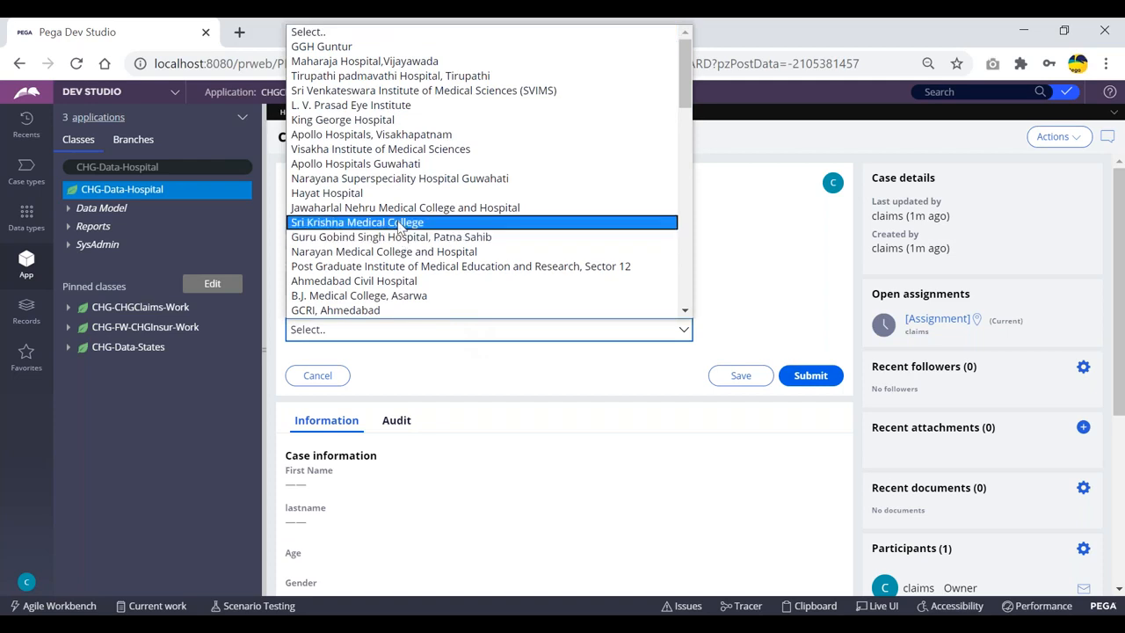
{"action": "left_click", "coordinate": [730, 132]}
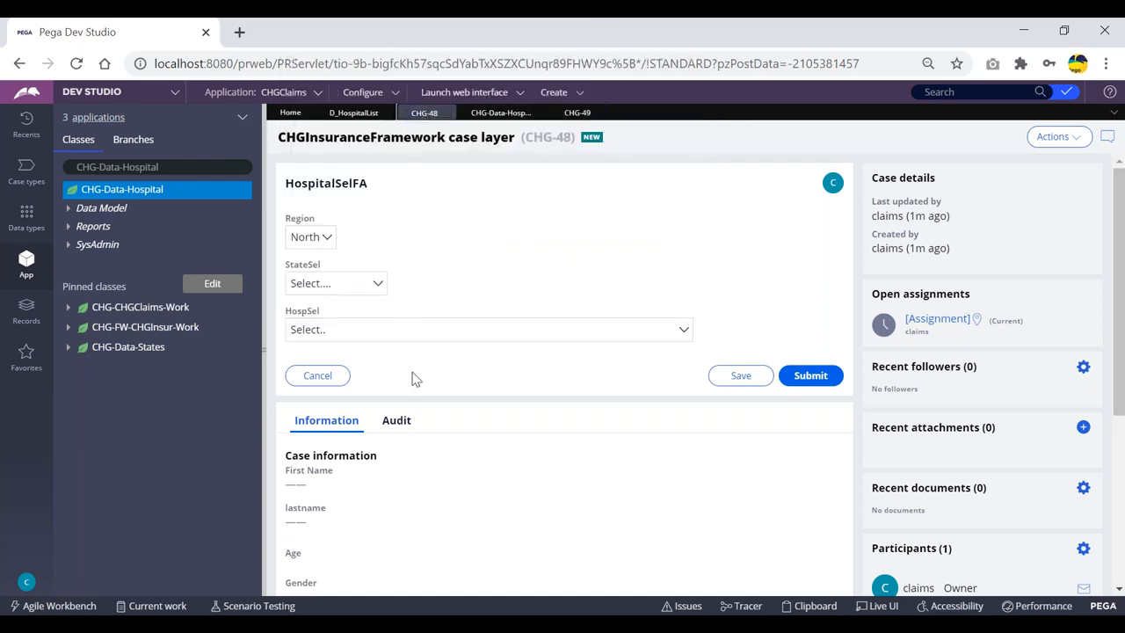
{"action": "left_click", "coordinate": [425, 335]}
{"action": "left_click", "coordinate": [738, 154]}
{"action": "left_click", "coordinate": [545, 230]}
Check case CHG-49's hospital list once more, then go to the D_HospitalList data page
{"action": "left_click", "coordinate": [575, 112]}
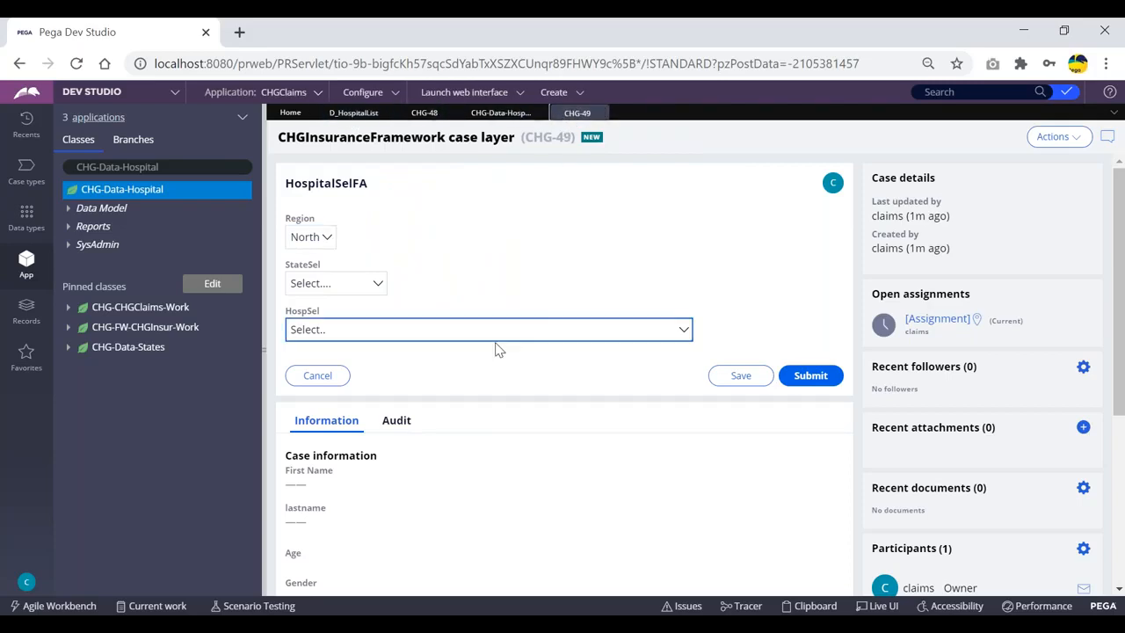
{"action": "left_click", "coordinate": [495, 333]}
{"action": "left_click", "coordinate": [713, 146]}
{"action": "left_click", "coordinate": [354, 115]}
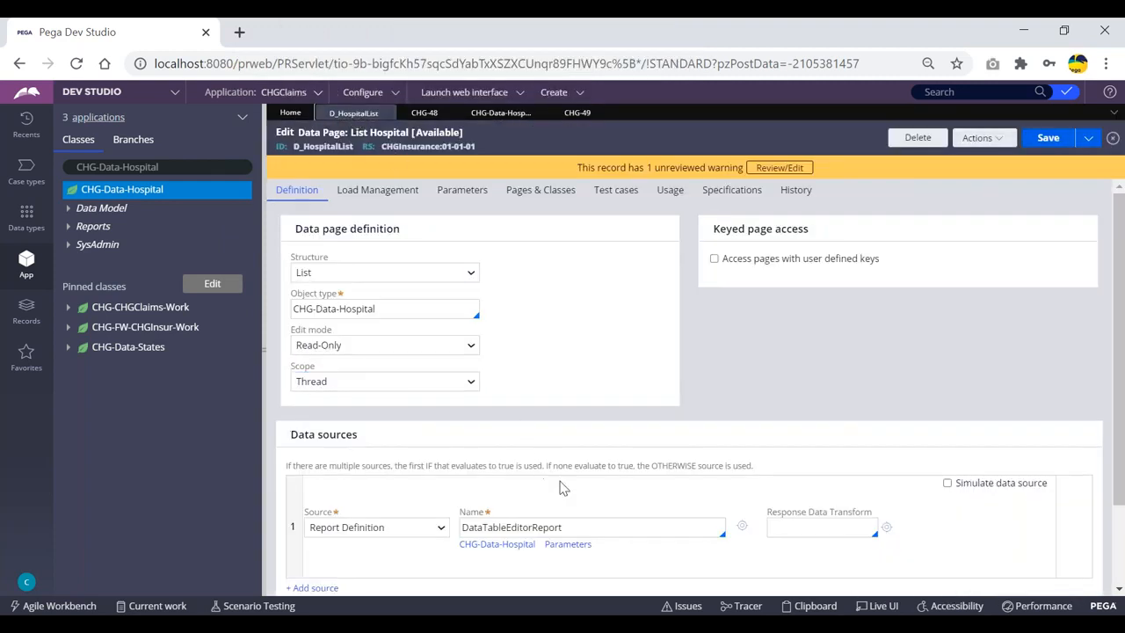
Delete the AP2 GGH Guntur row from the Hospital data records and save
{"action": "scroll", "coordinate": [527, 421], "scroll_direction": "down", "scroll_amount": 3}
{"action": "scroll", "coordinate": [527, 439], "scroll_direction": "up", "scroll_amount": 3}
{"action": "left_click", "coordinate": [496, 114]}
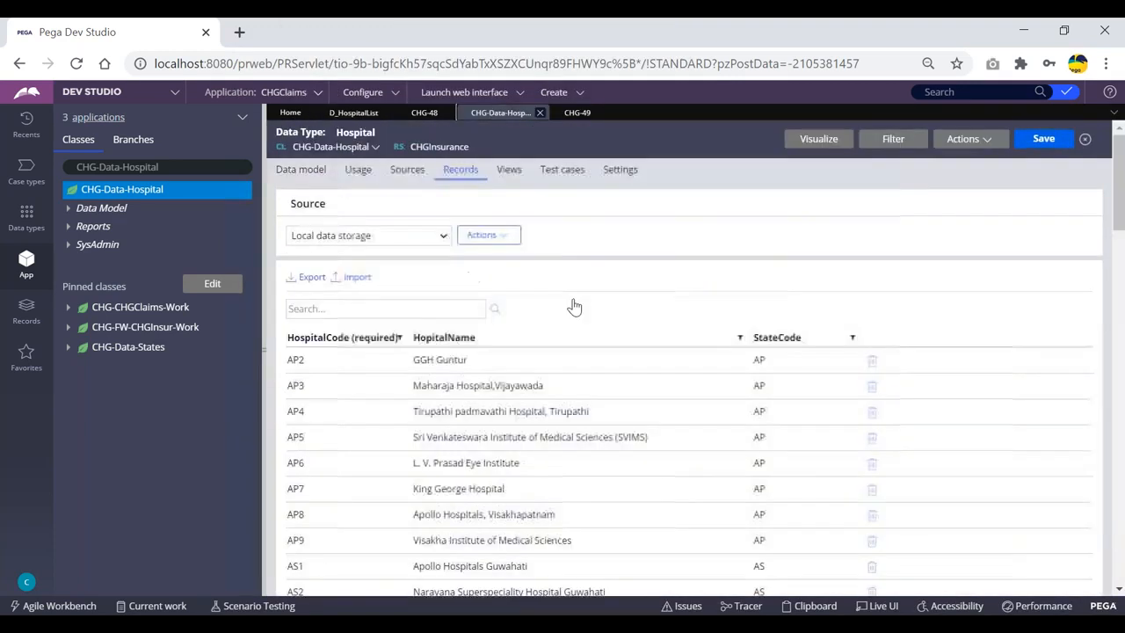
{"action": "scroll", "coordinate": [607, 390], "scroll_direction": "down", "scroll_amount": 3}
{"action": "scroll", "coordinate": [865, 375], "scroll_direction": "up", "scroll_amount": 3}
{"action": "left_click", "coordinate": [871, 362]}
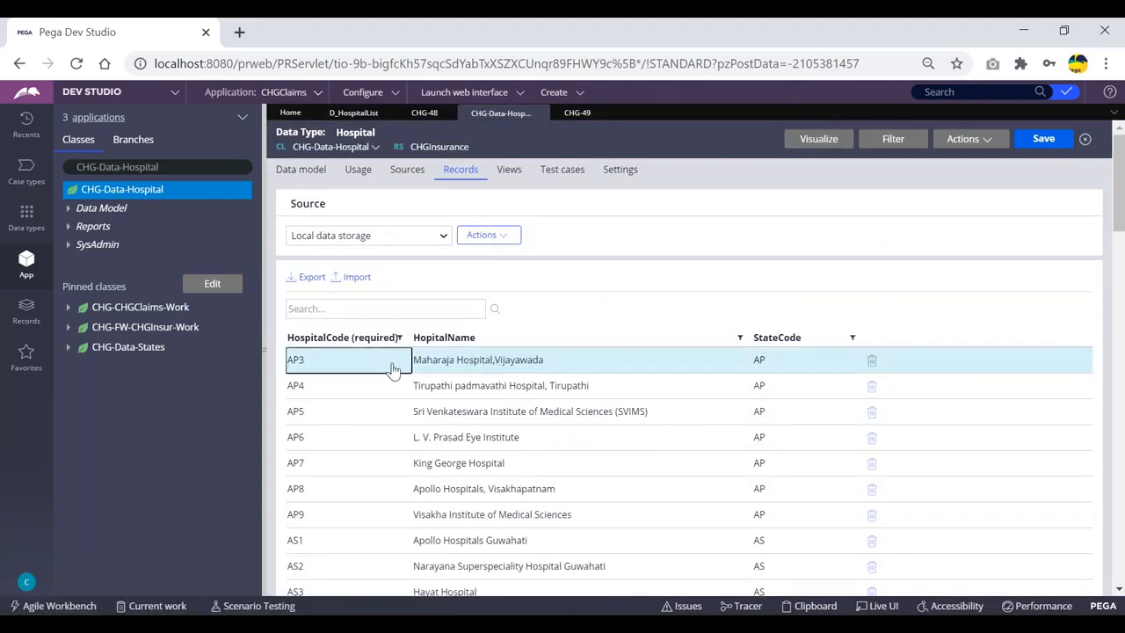
{"action": "left_click", "coordinate": [1038, 139]}
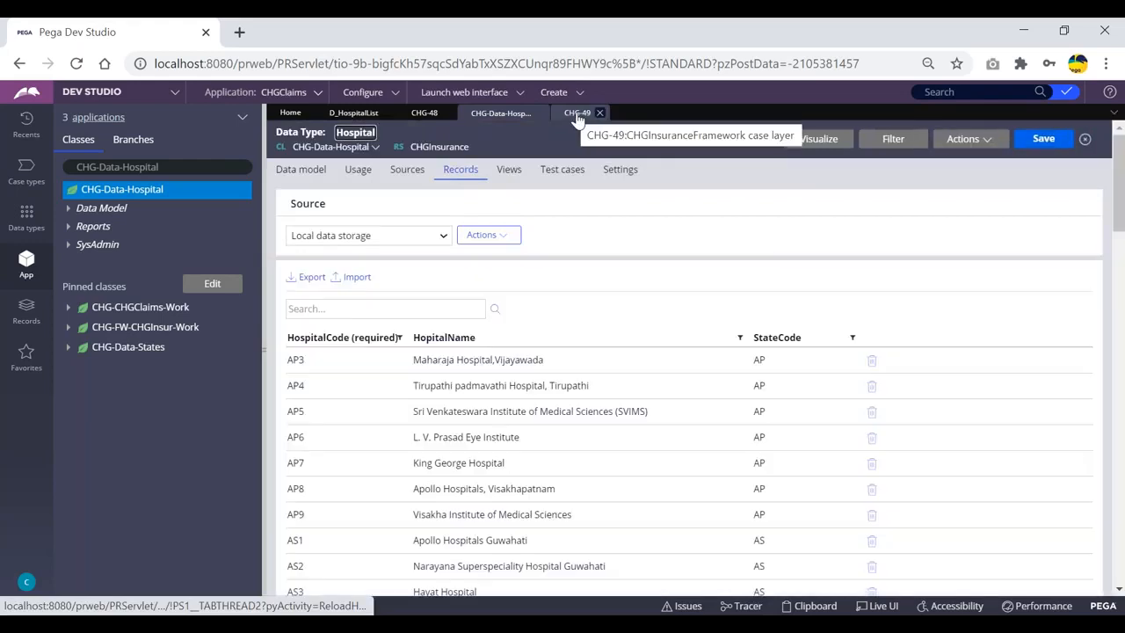
Refresh case CHG-49 and check its hospital list without selecting anything
{"action": "left_click", "coordinate": [573, 115]}
{"action": "left_click", "coordinate": [1053, 139]}
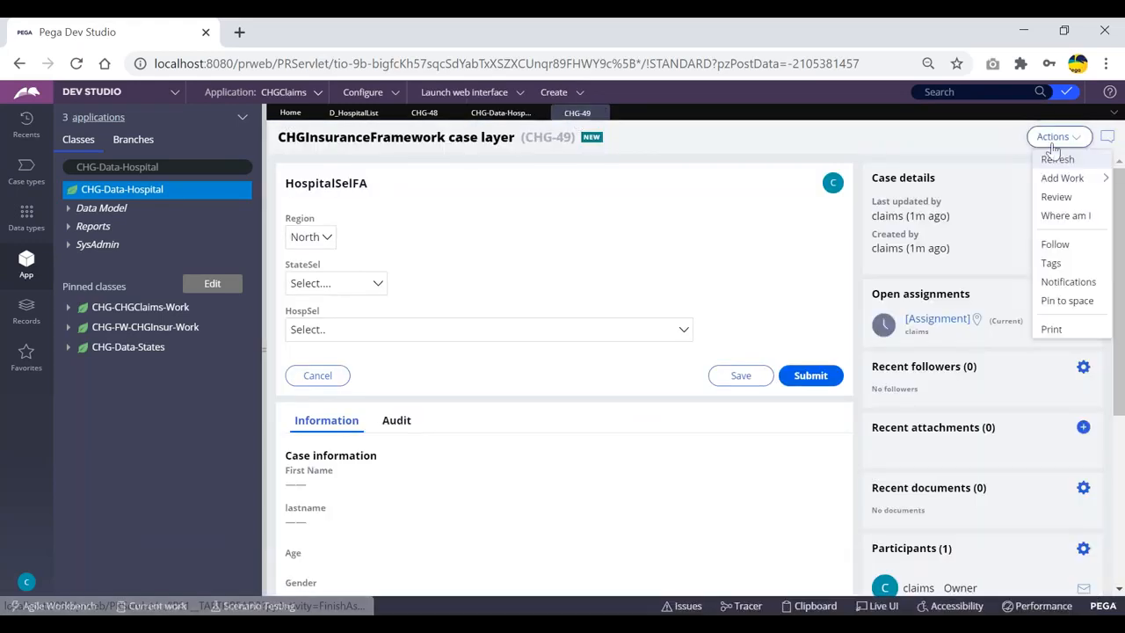
{"action": "left_click", "coordinate": [1056, 162]}
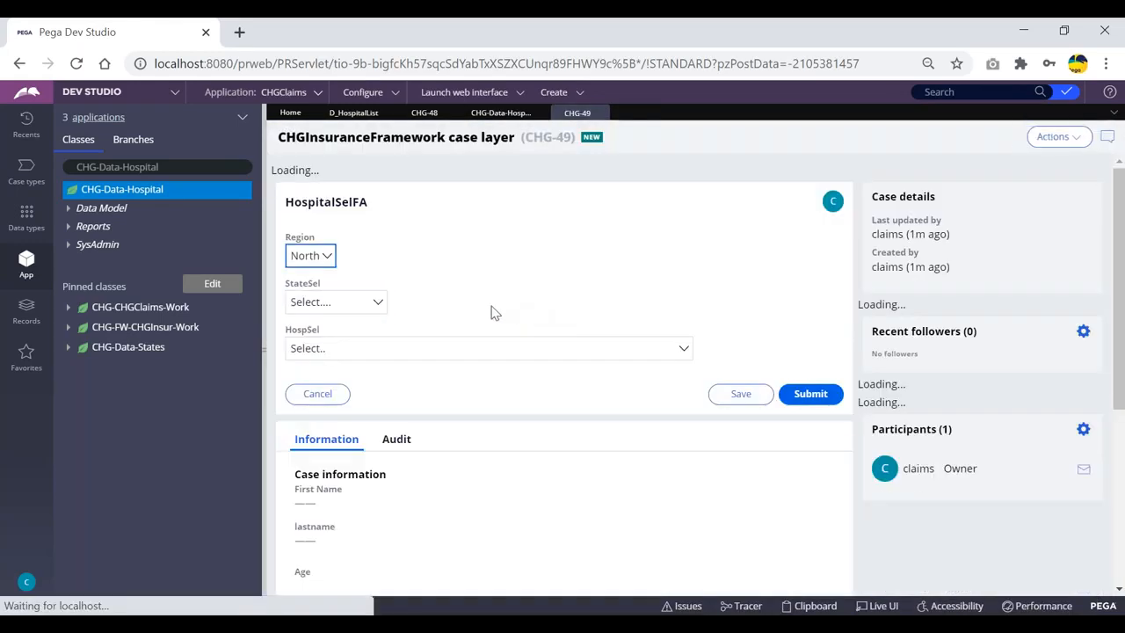
{"action": "left_click", "coordinate": [409, 329]}
{"action": "scroll", "coordinate": [381, 150], "scroll_direction": "up", "scroll_amount": 1}
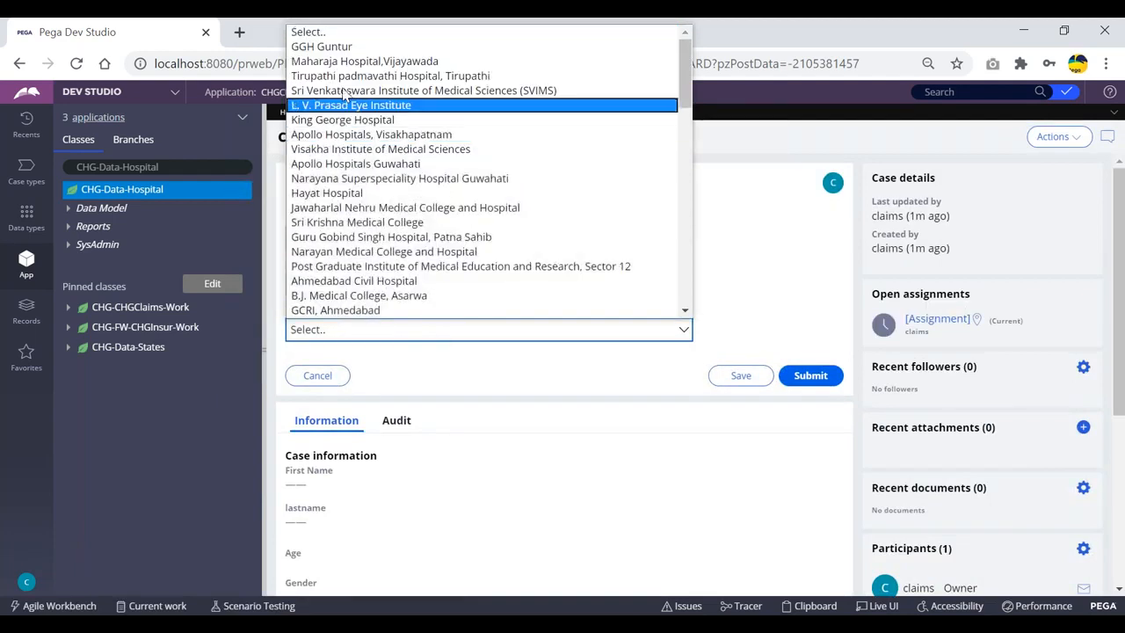
{"action": "left_click", "coordinate": [729, 155]}
Refresh case CHG-48 and check its updated hospital list without selecting anything
{"action": "left_click", "coordinate": [422, 114]}
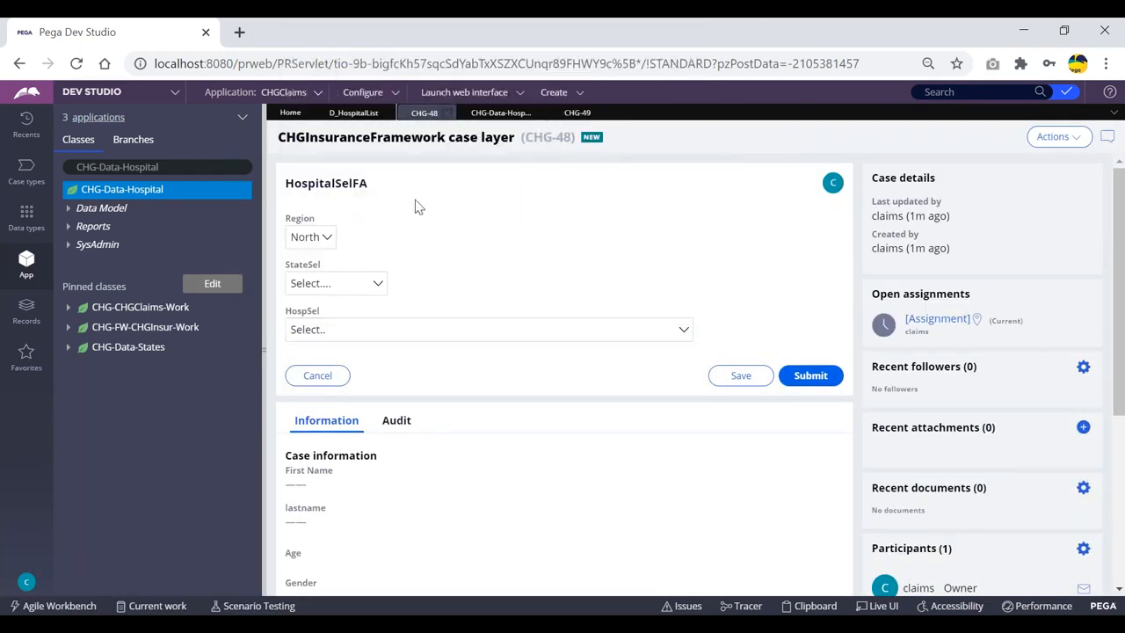
{"action": "left_click", "coordinate": [451, 335]}
{"action": "left_click", "coordinate": [1057, 136]}
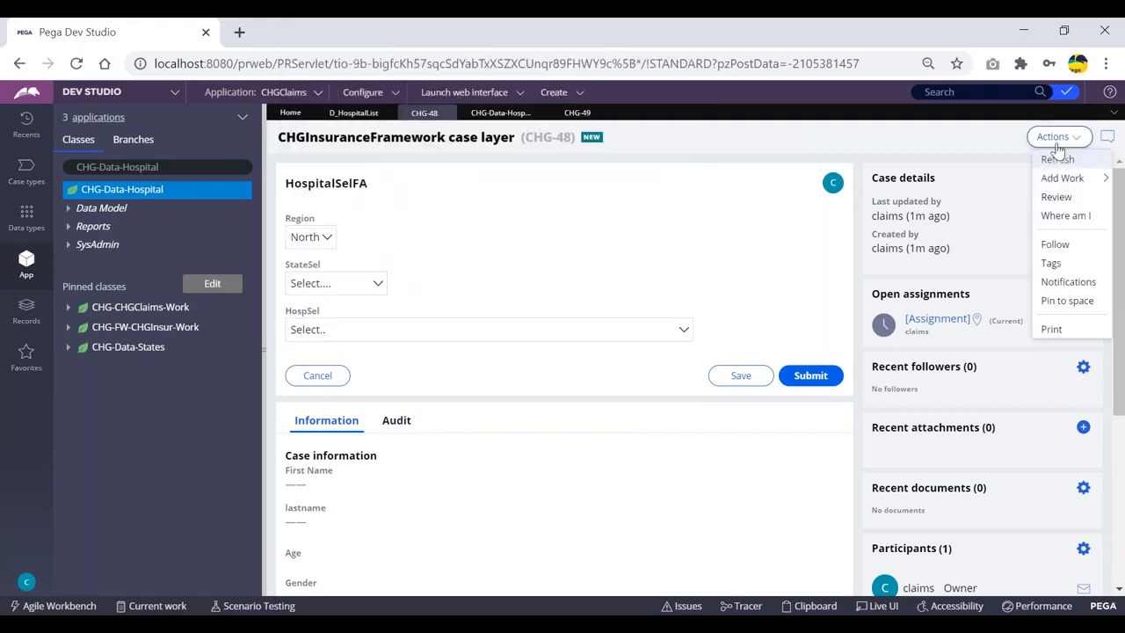
{"action": "left_click", "coordinate": [1055, 158]}
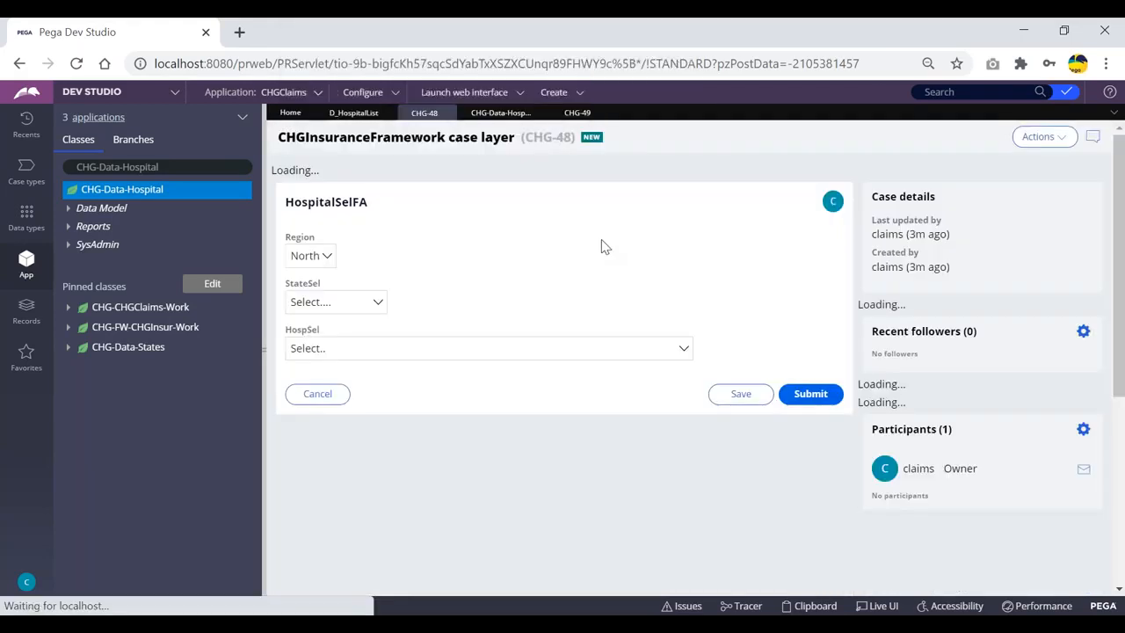
{"action": "left_click", "coordinate": [416, 329]}
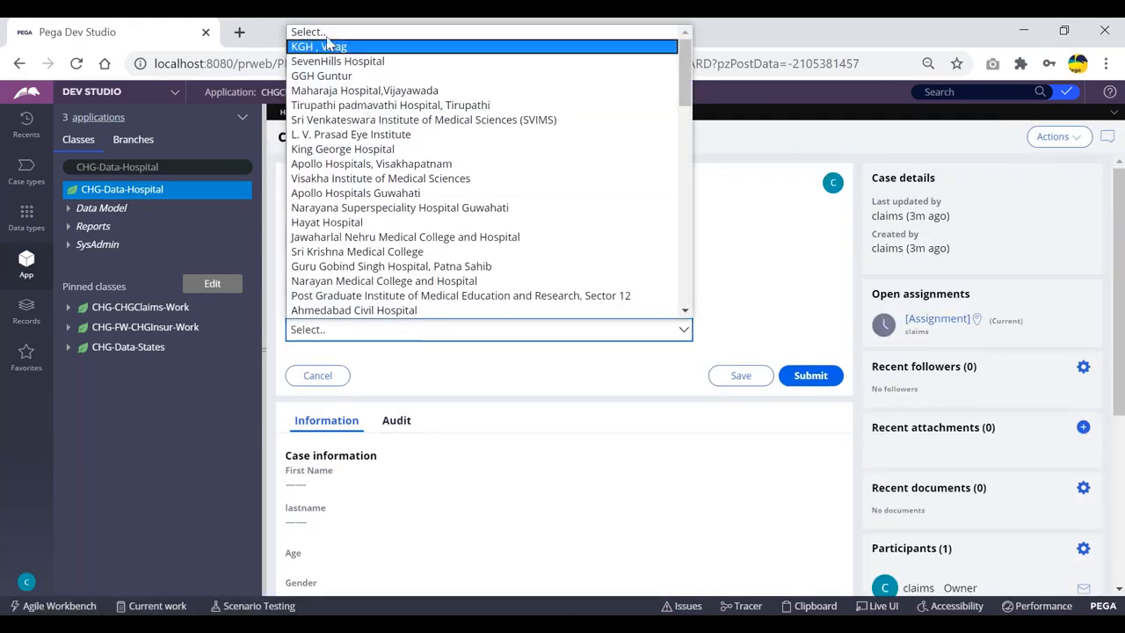
{"action": "left_click", "coordinate": [771, 168]}
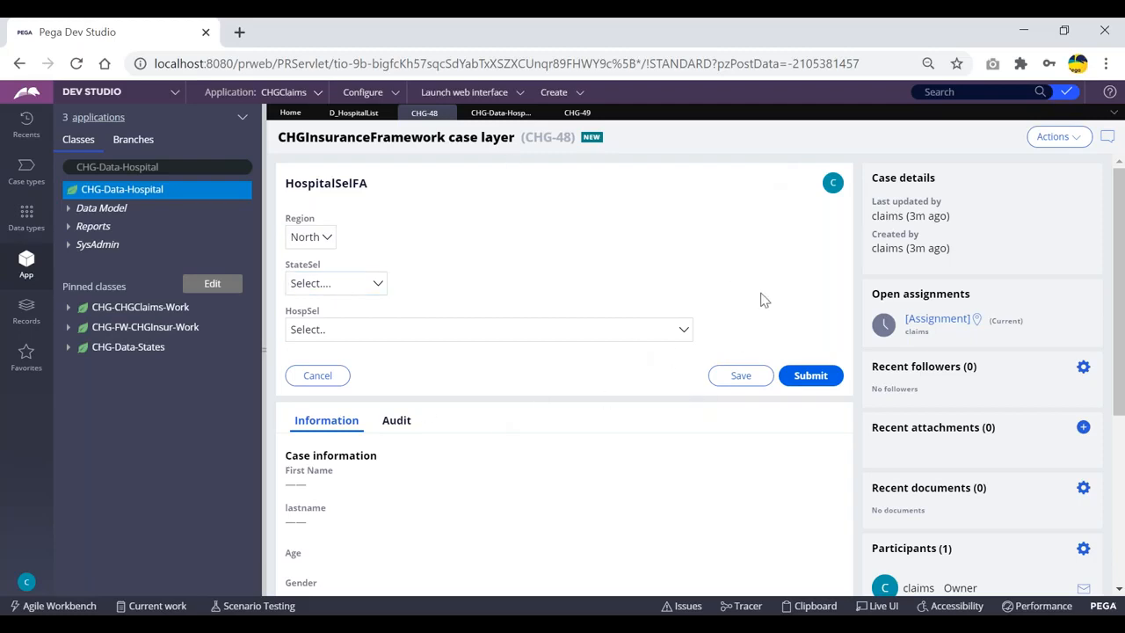
Refresh case CHG-48 again, then go to case CHG-49 and tab past its StateSel field
{"action": "left_click", "coordinate": [1060, 137]}
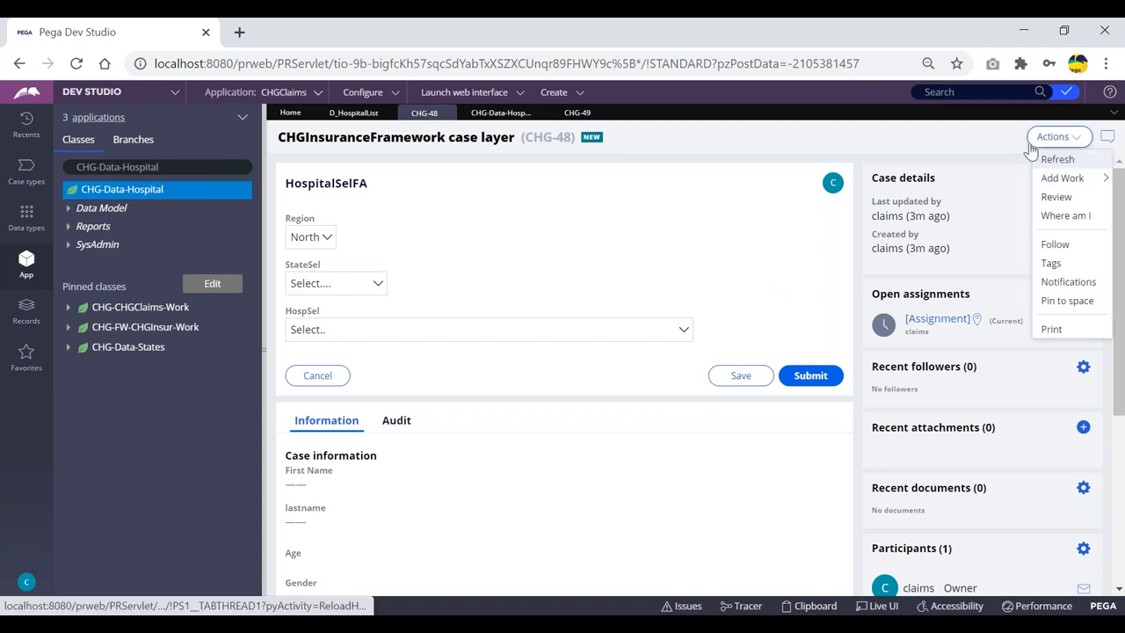
{"action": "left_click", "coordinate": [1057, 159]}
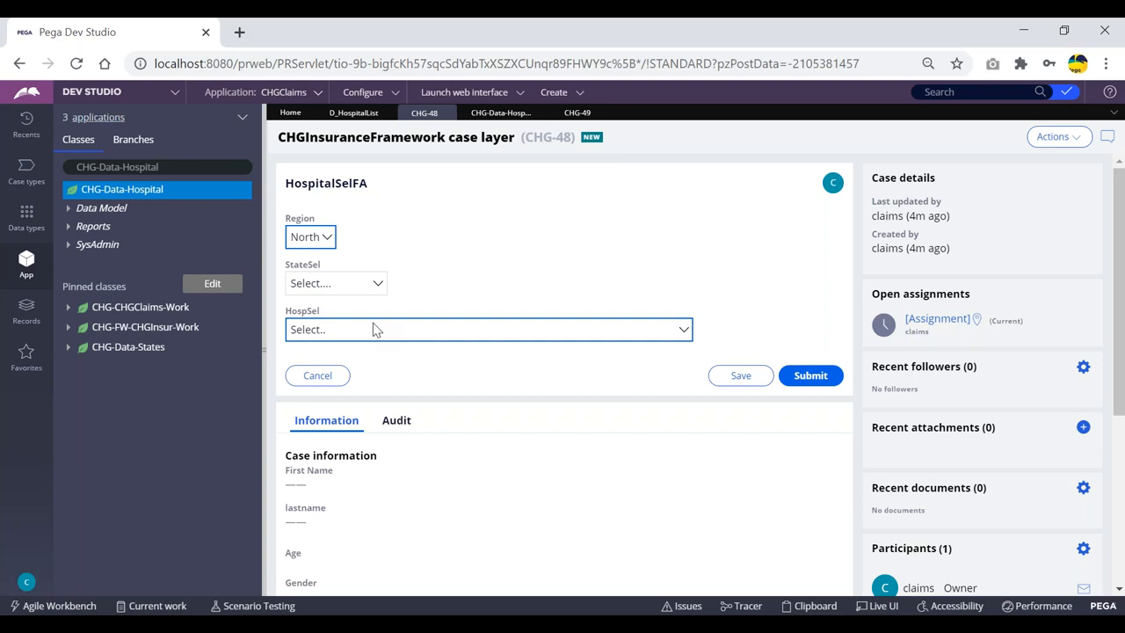
{"action": "left_click", "coordinate": [578, 115]}
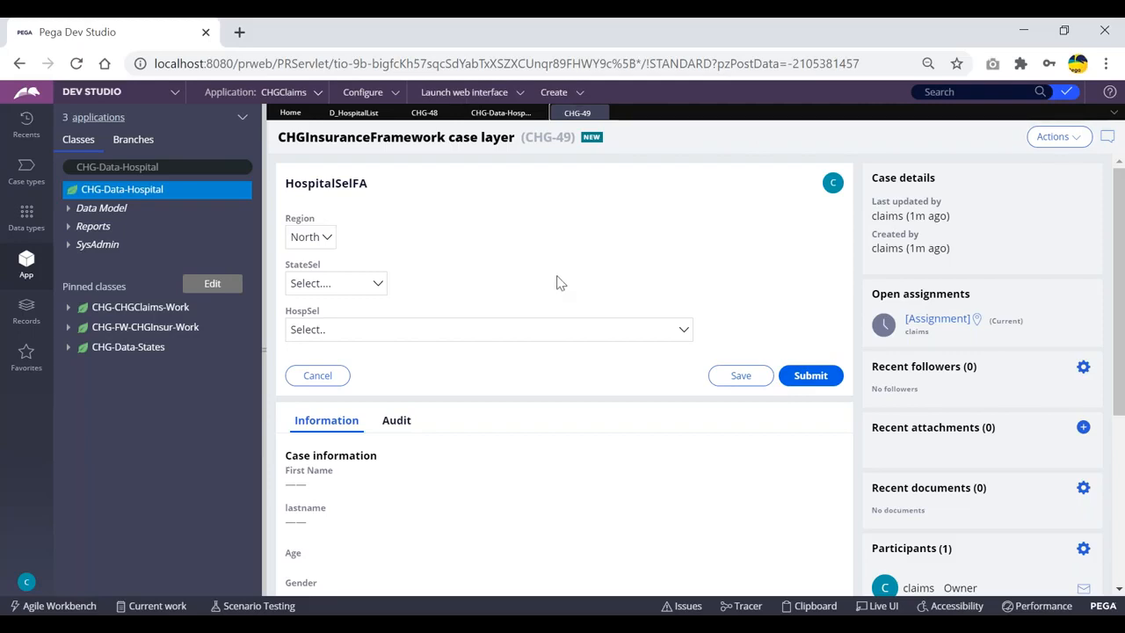
{"action": "key", "text": "Tab"}
{"action": "left_click", "coordinate": [513, 234]}
Change the D_HospitalList data page Scope from Thread to Requestor
{"action": "left_click", "coordinate": [347, 114]}
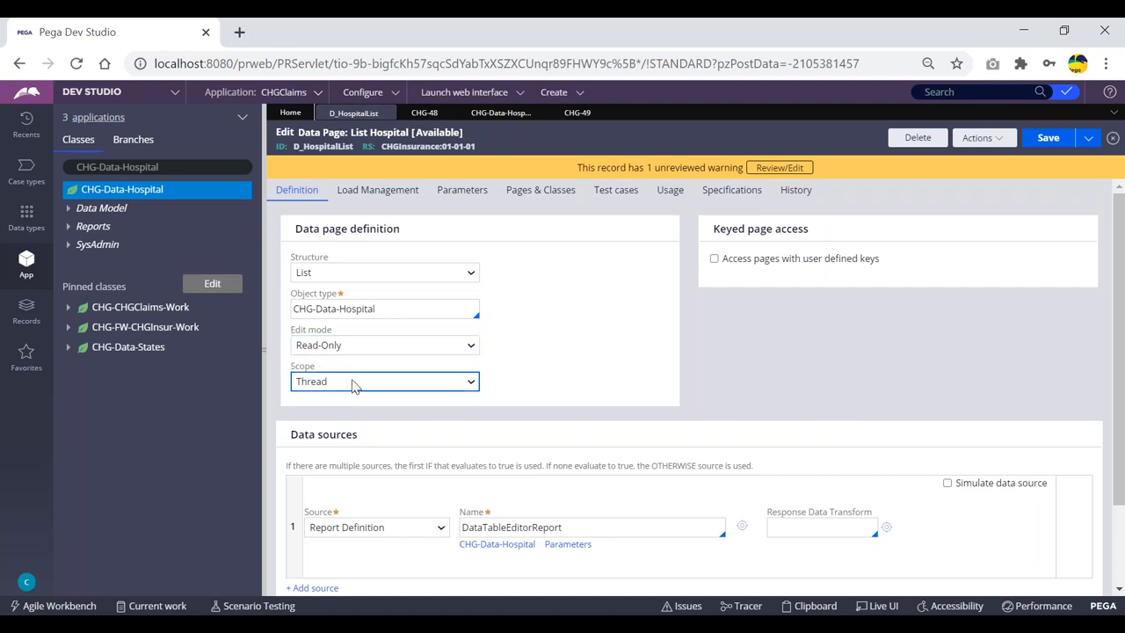
{"action": "left_click", "coordinate": [351, 384]}
{"action": "left_click", "coordinate": [354, 413]}
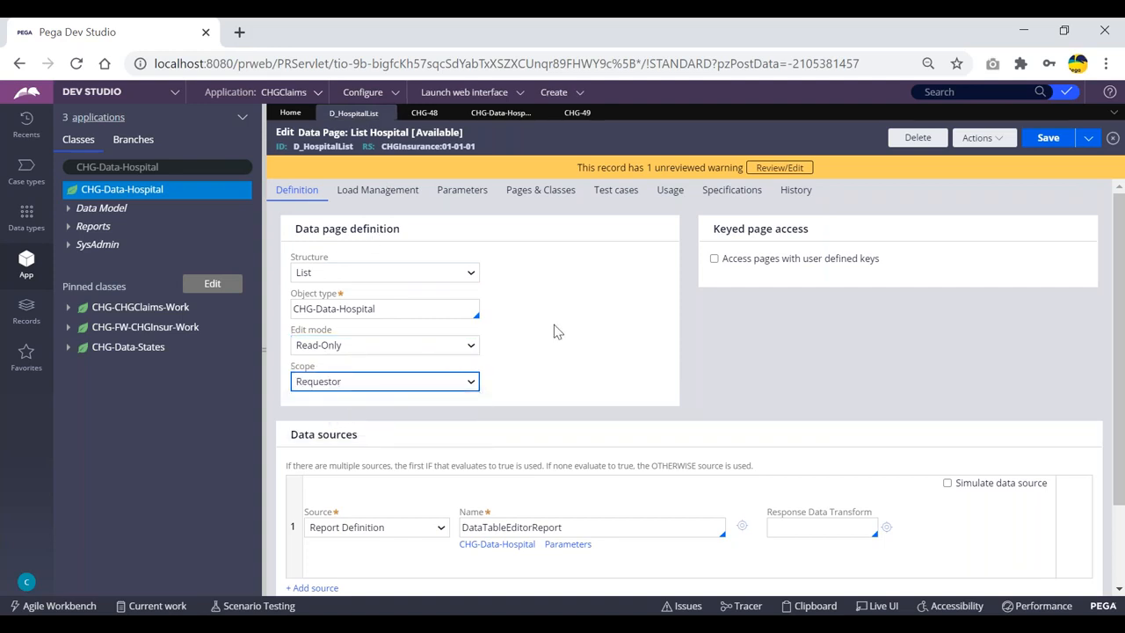
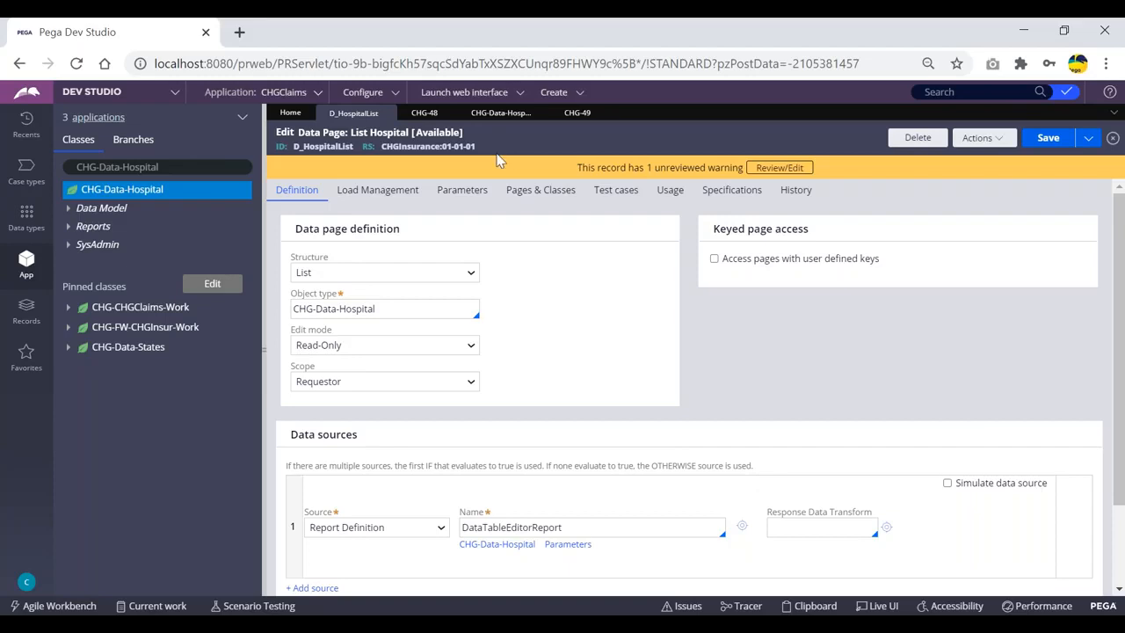
Look over the Hospital records and case CHG-48, then check CHG-49's hospital list without choosing one
{"action": "left_click", "coordinate": [499, 114]}
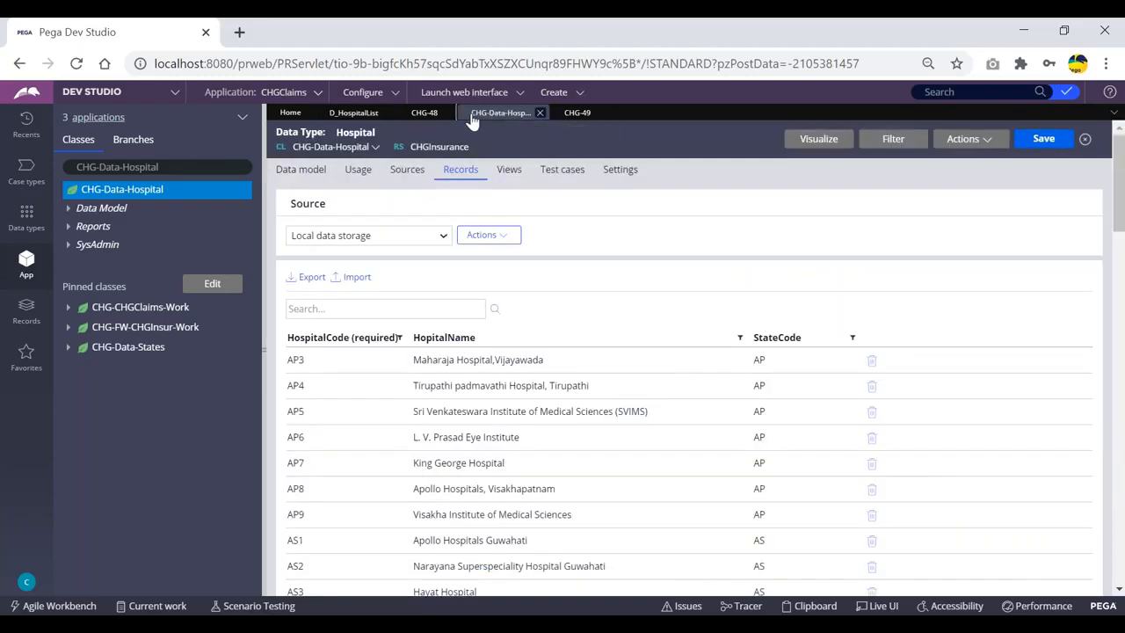
{"action": "left_click", "coordinate": [424, 113]}
{"action": "left_click", "coordinate": [362, 114]}
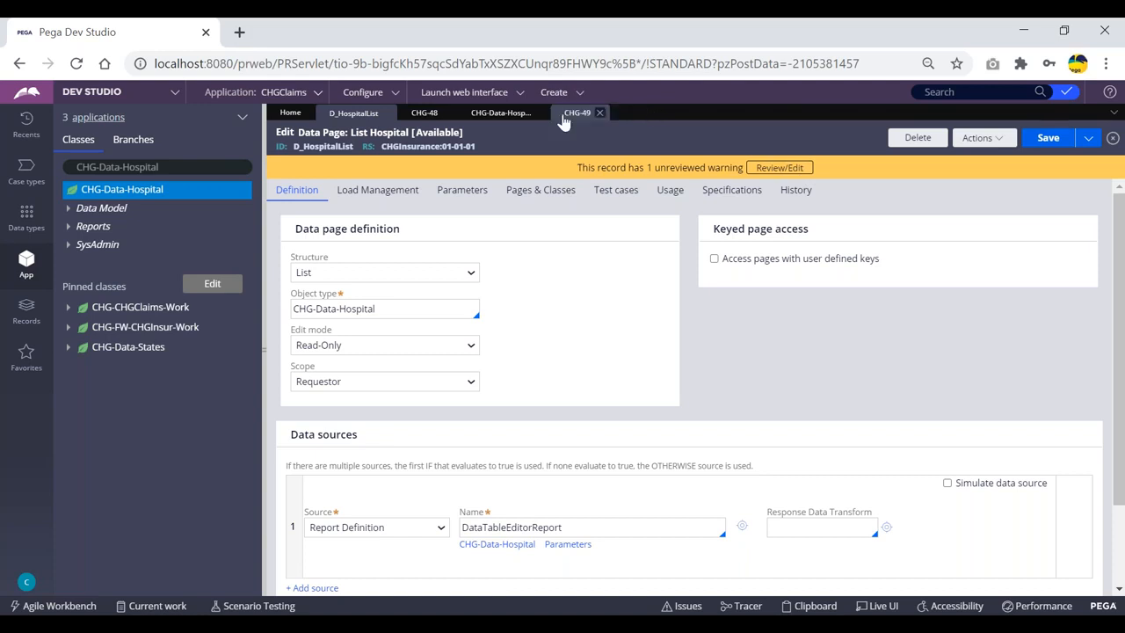
{"action": "left_click", "coordinate": [566, 118]}
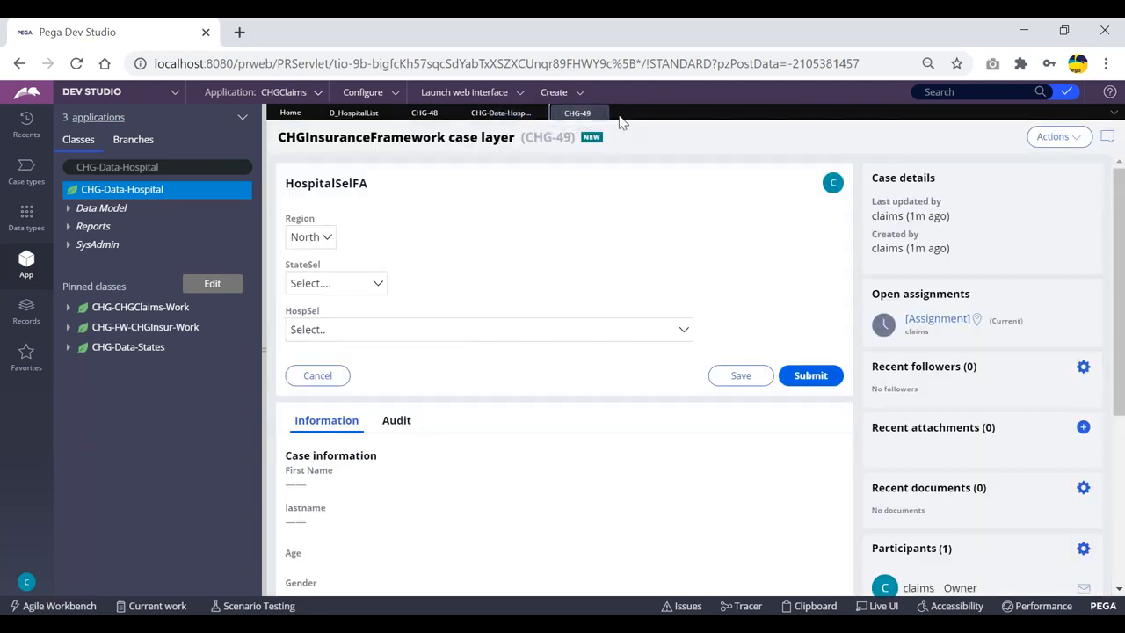
{"action": "left_click", "coordinate": [391, 329]}
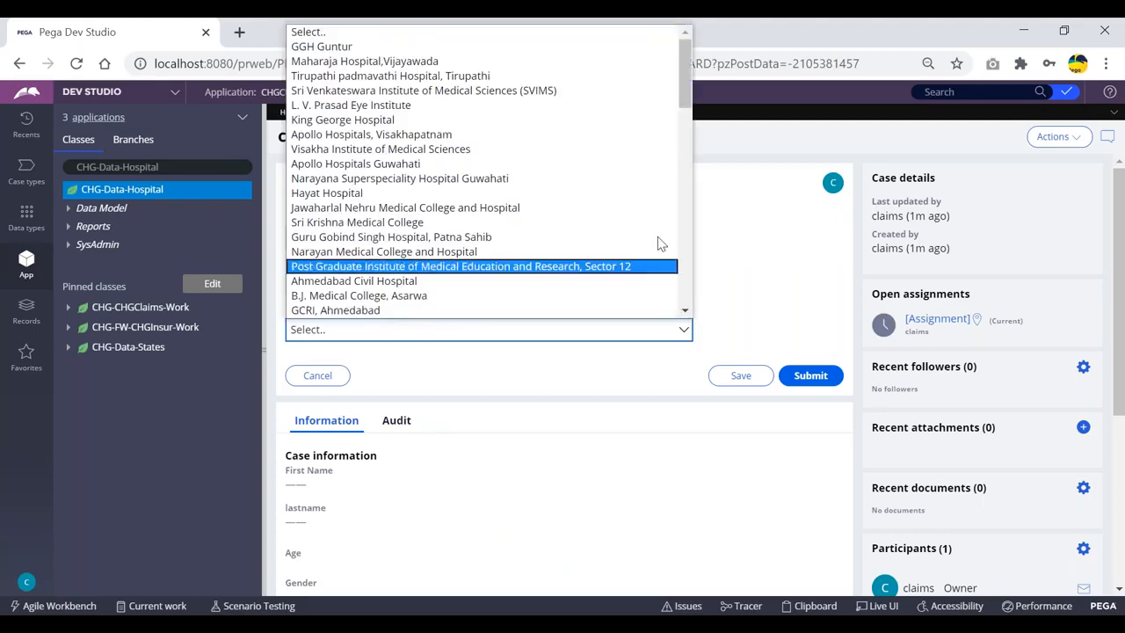
{"action": "left_click", "coordinate": [430, 132]}
{"action": "left_click", "coordinate": [369, 114]}
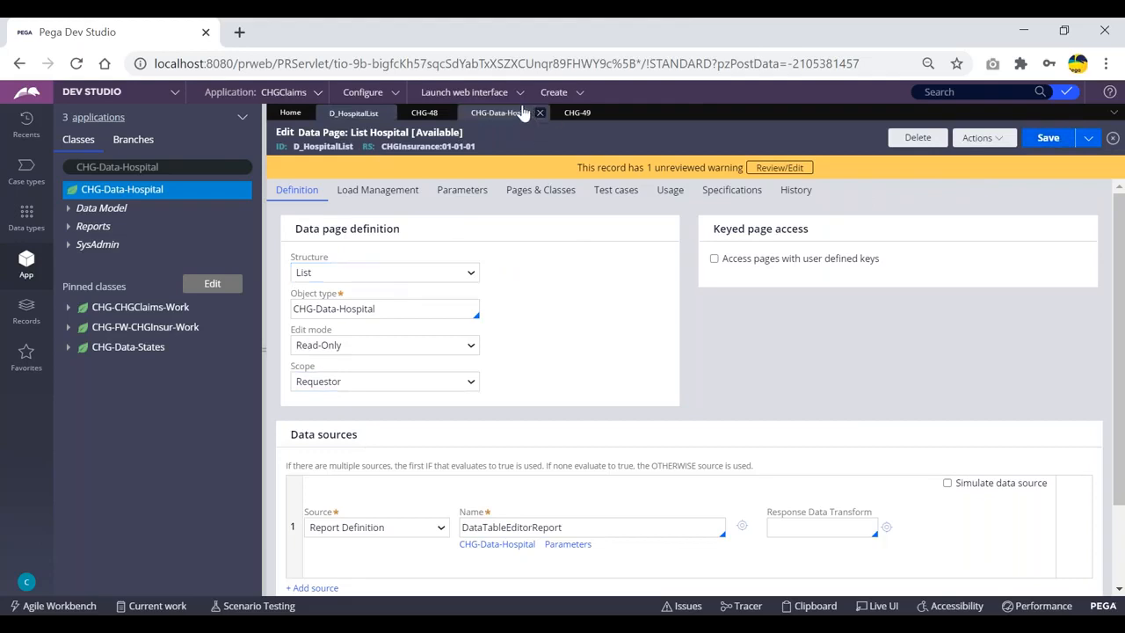
Create ClaimsFlow case CHG-50, submit its first three steps, and check its hospital list unchanged
{"action": "left_click", "coordinate": [566, 92]}
{"action": "mouse_move", "coordinate": [580, 106]}
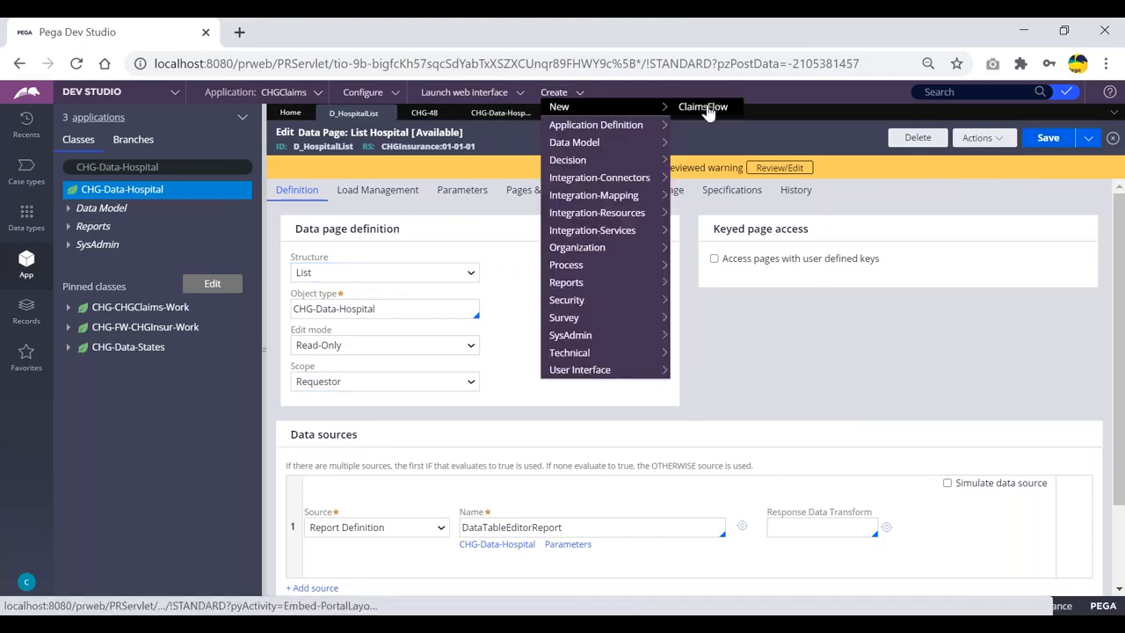
{"action": "left_click", "coordinate": [708, 109]}
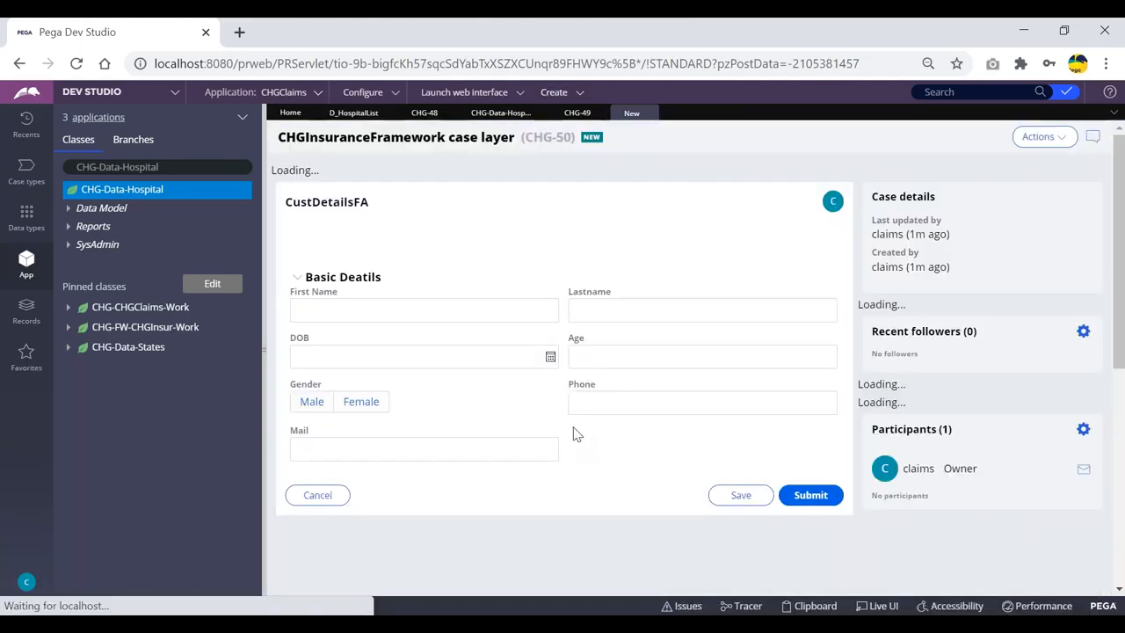
{"action": "left_click", "coordinate": [811, 529]}
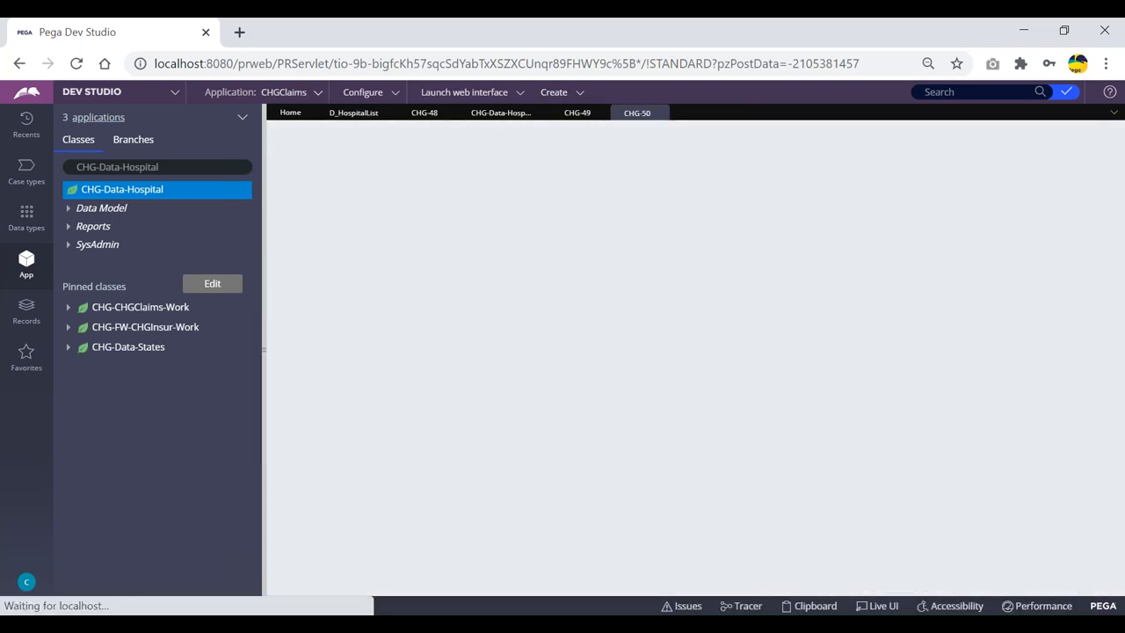
{"action": "left_click", "coordinate": [810, 401]}
{"action": "left_click", "coordinate": [802, 346]}
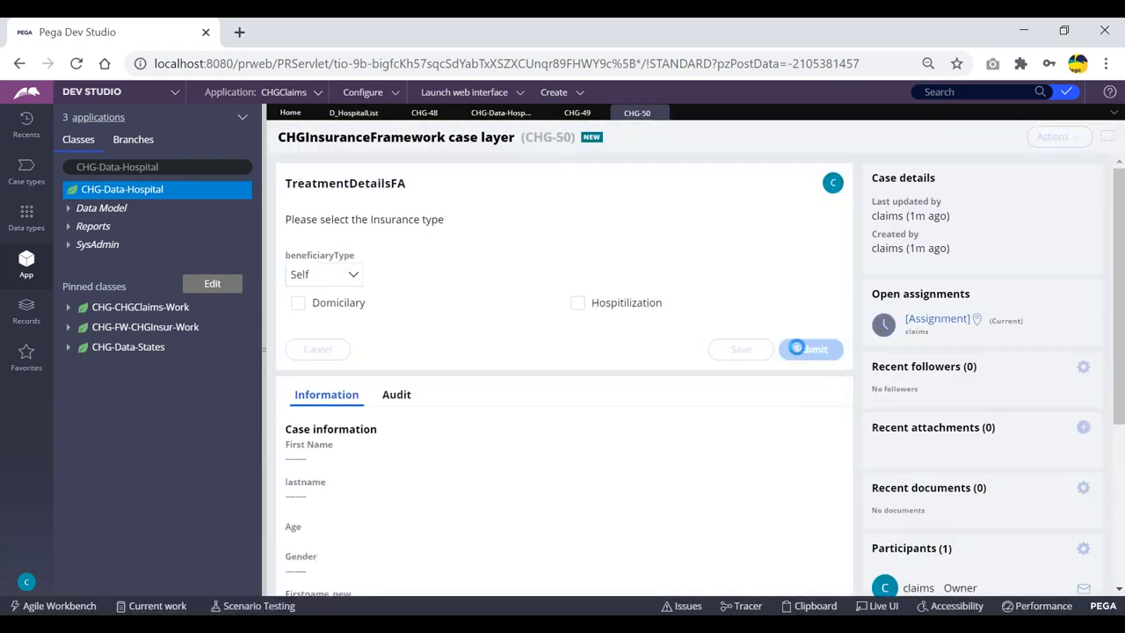
{"action": "left_click", "coordinate": [415, 338]}
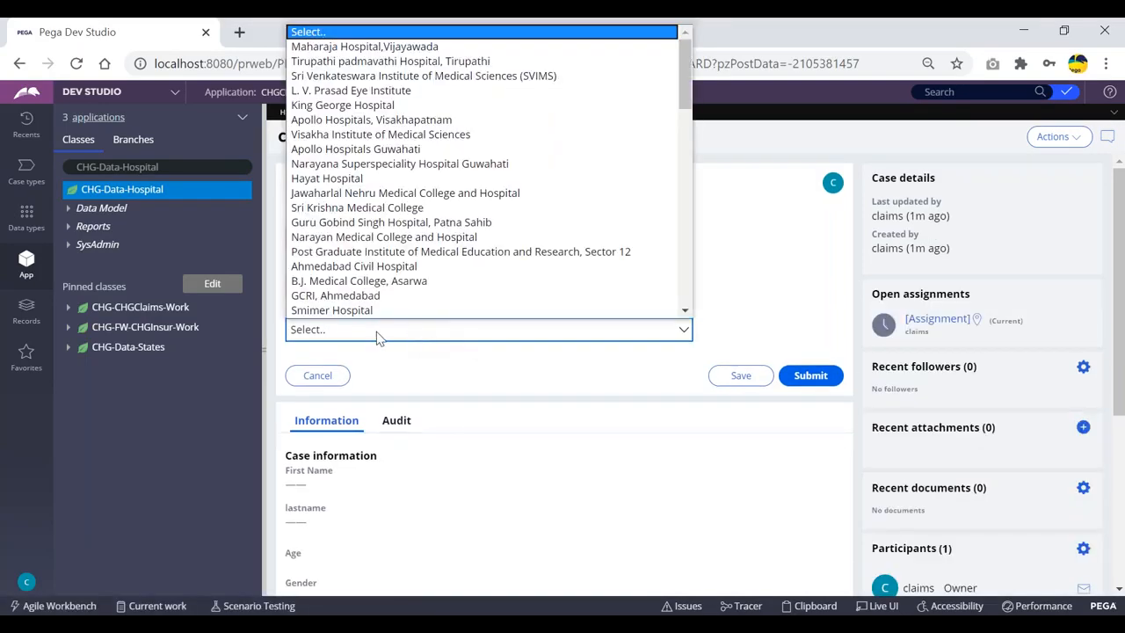
{"action": "left_click", "coordinate": [726, 126]}
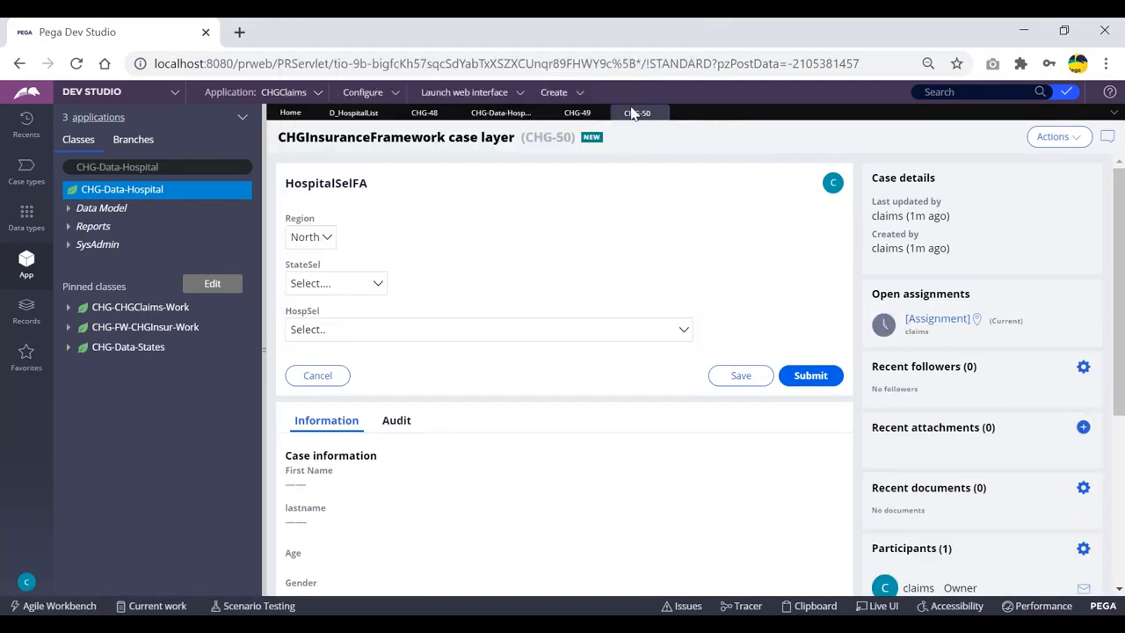
{"action": "left_click", "coordinate": [500, 114]}
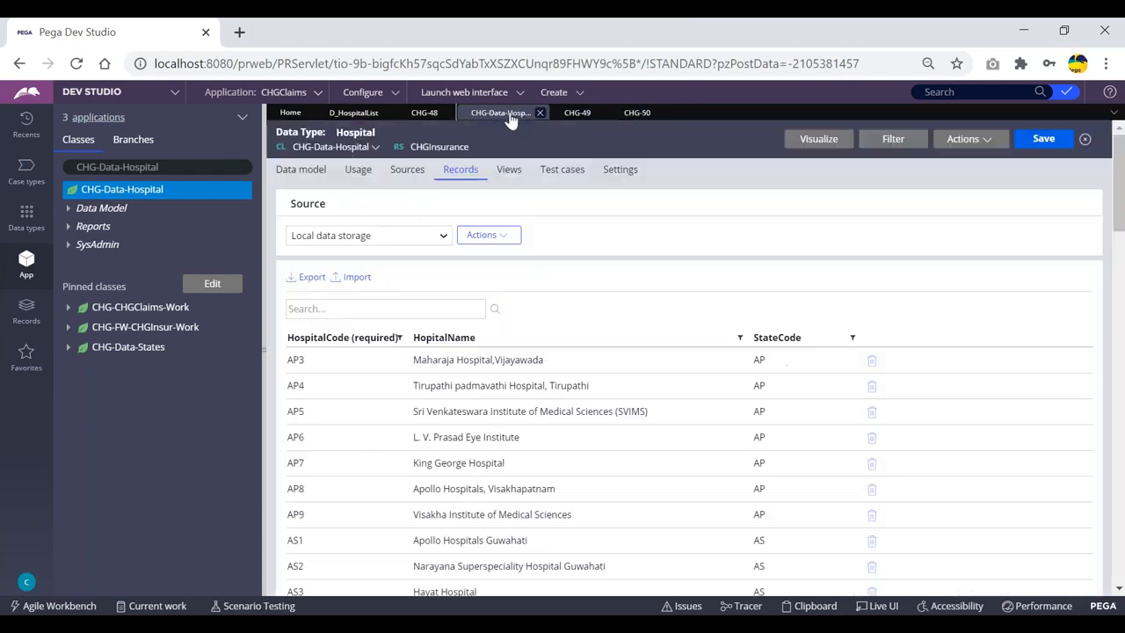
Delete the AP3 Maharaja Hospital,Vijayawada record, save, and start another ClaimsFlow case
{"action": "left_click", "coordinate": [871, 360]}
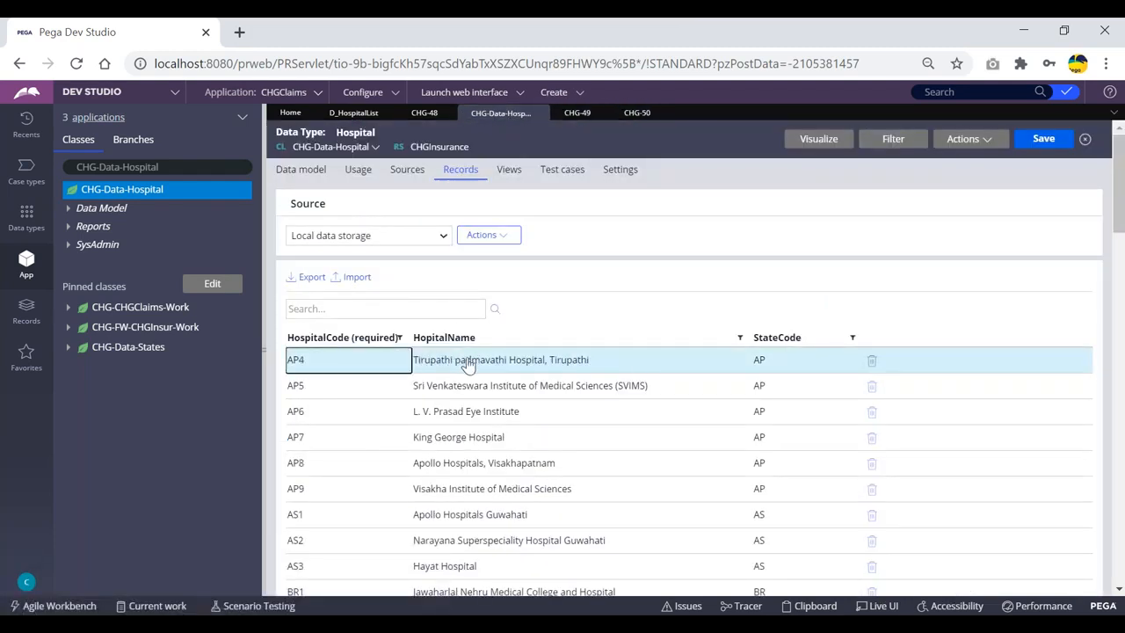
{"action": "left_click", "coordinate": [1045, 139]}
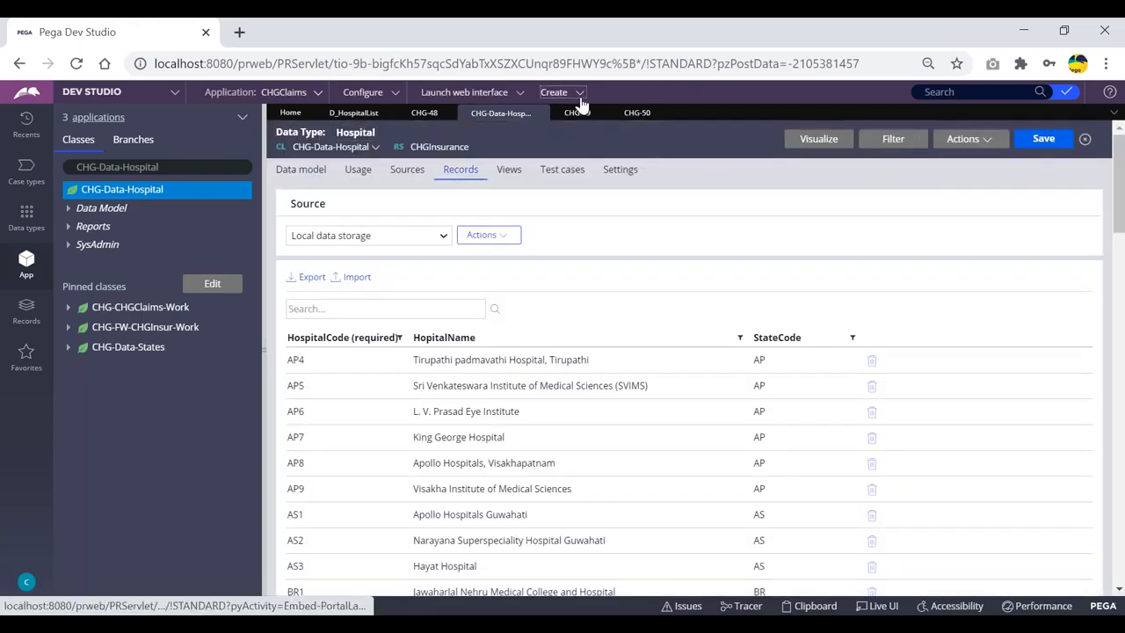
{"action": "left_click", "coordinate": [580, 96]}
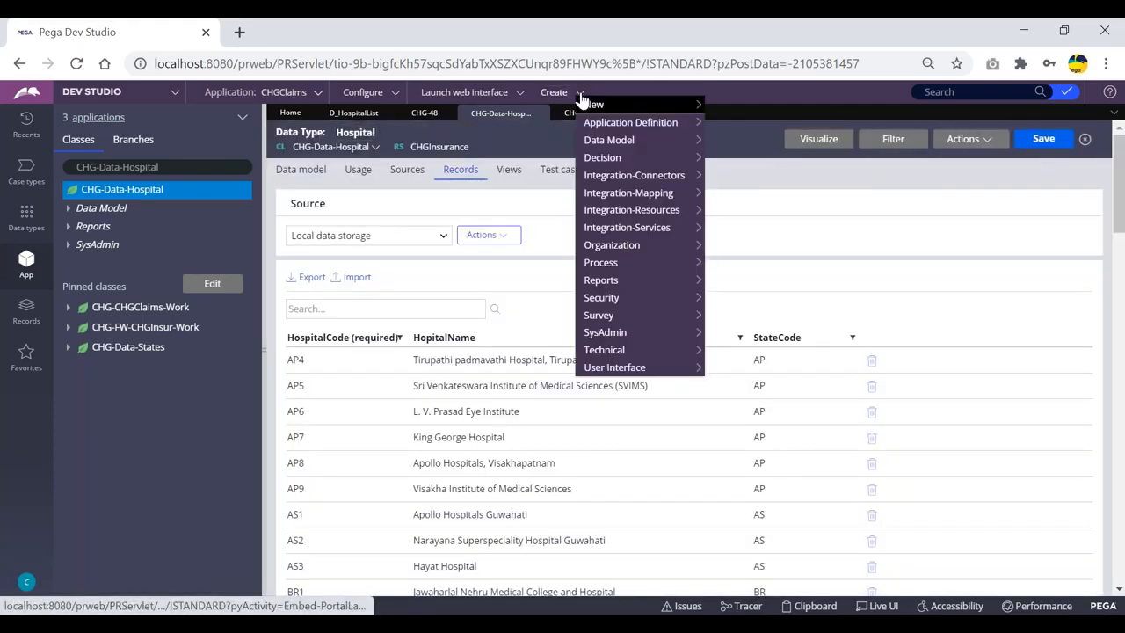
{"action": "left_click", "coordinate": [668, 100]}
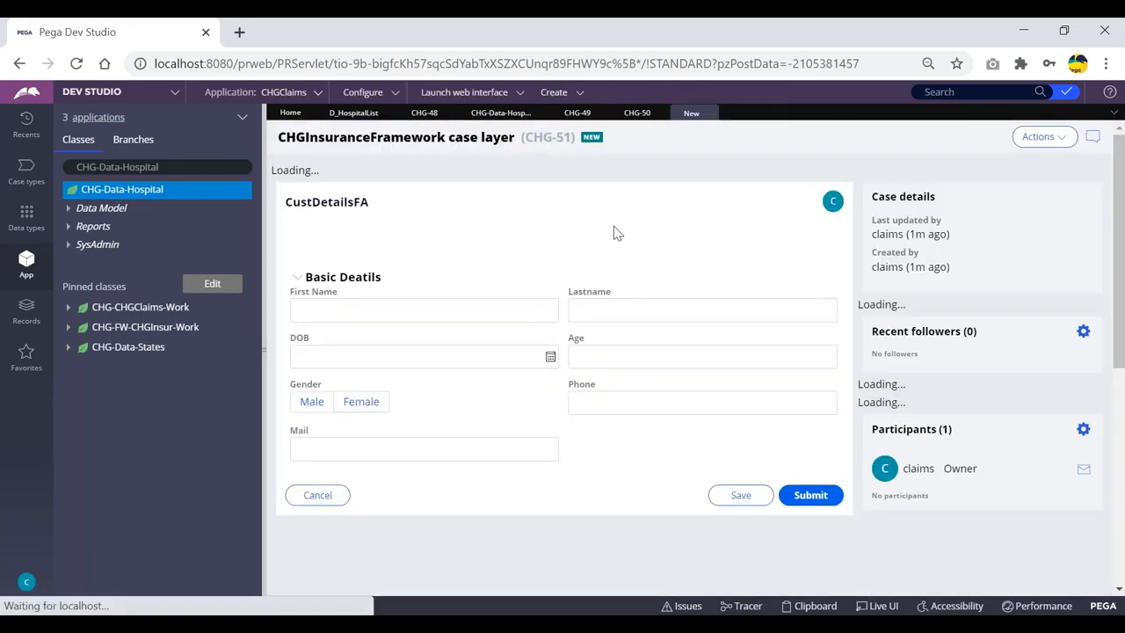
Submit the customer, nominee and treatment steps, then choose Maharaja Hospital,Vijayawada as the hospital
{"action": "left_click", "coordinate": [805, 528]}
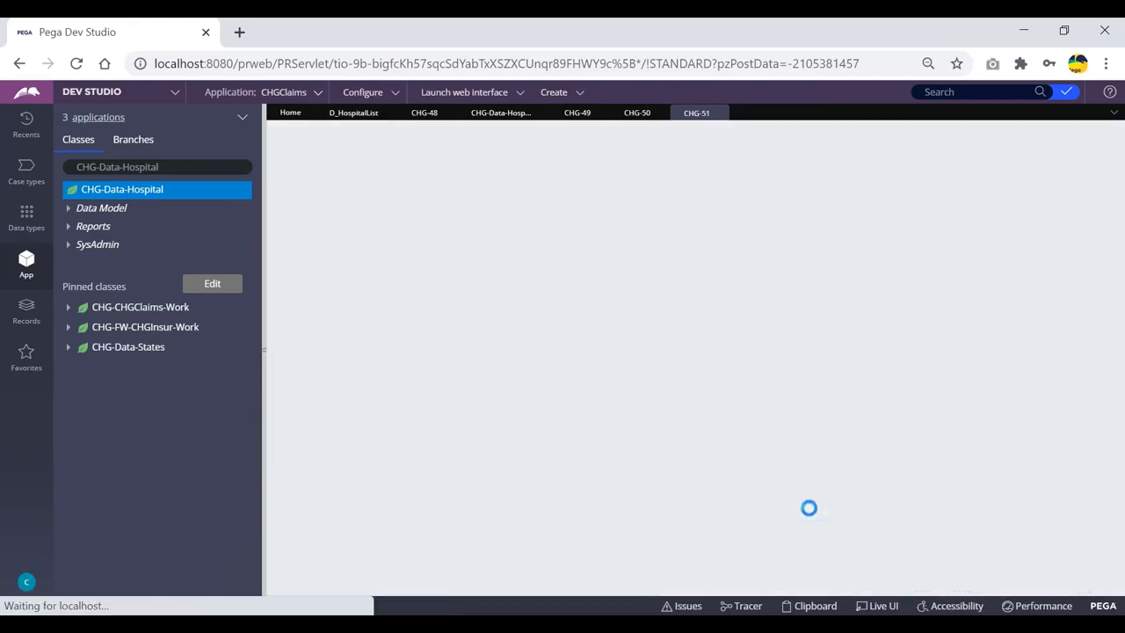
{"action": "left_click", "coordinate": [810, 400]}
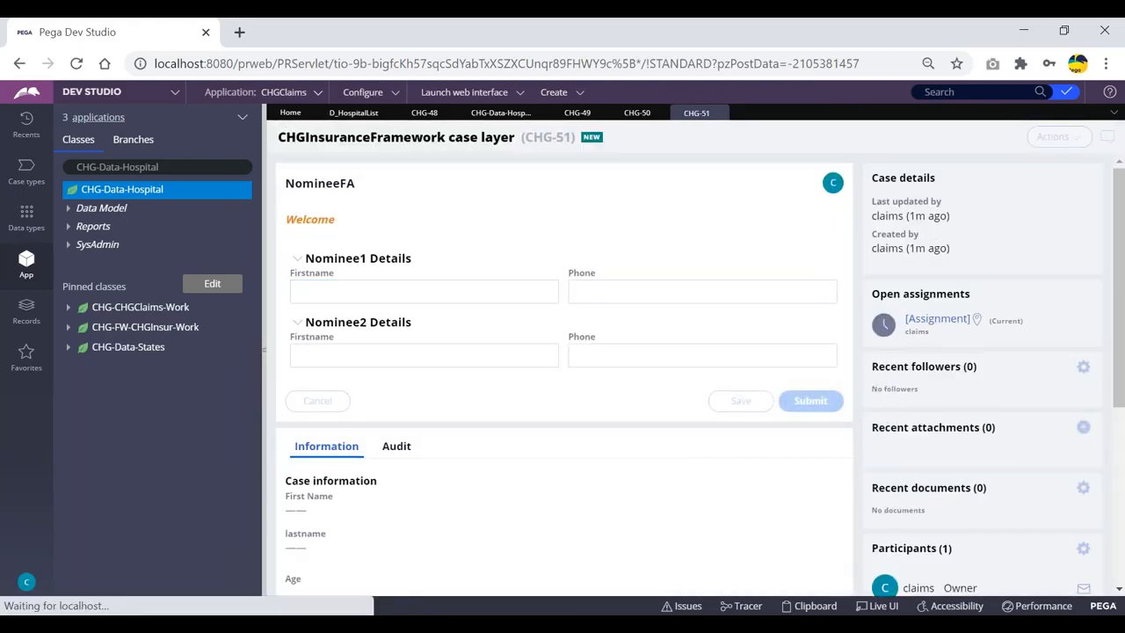
{"action": "left_click", "coordinate": [801, 350]}
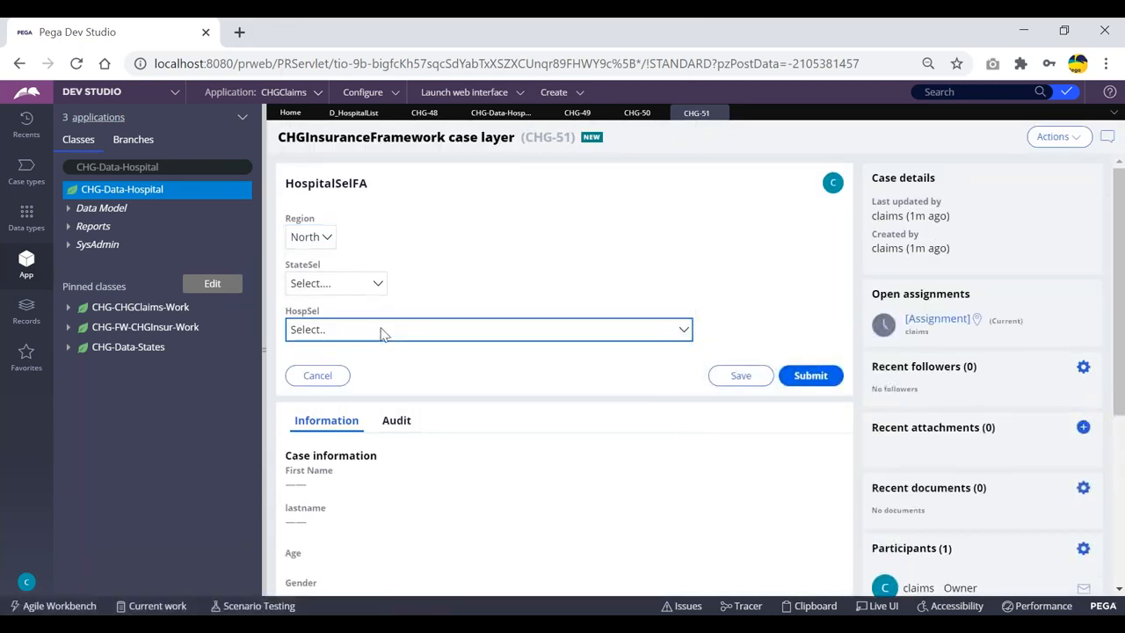
{"action": "left_click", "coordinate": [412, 331]}
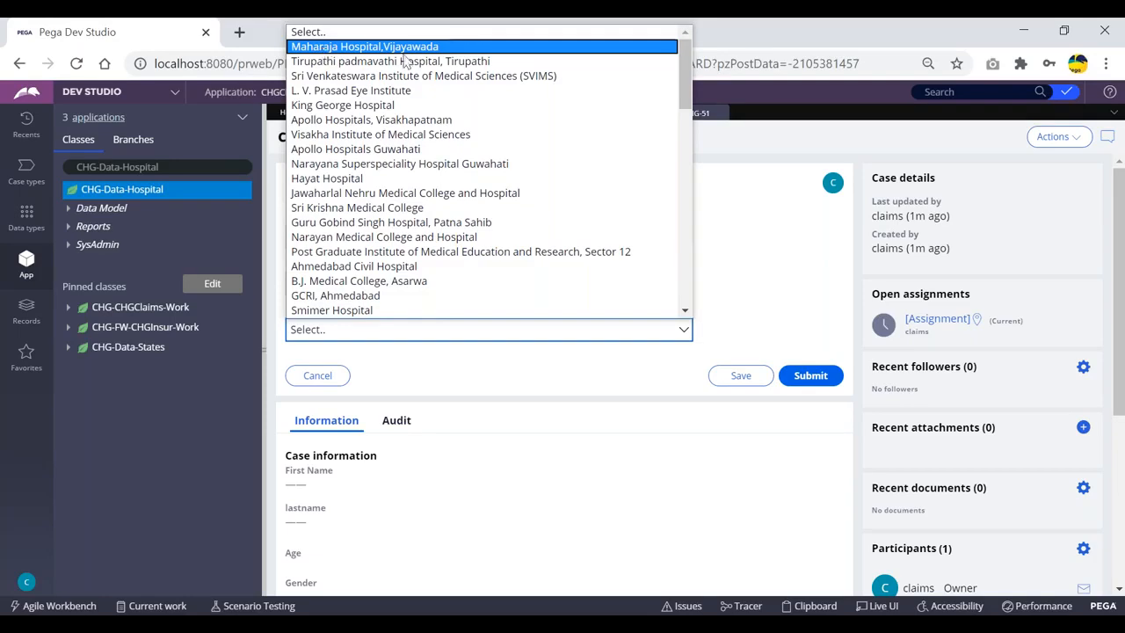
{"action": "left_click", "coordinate": [387, 46]}
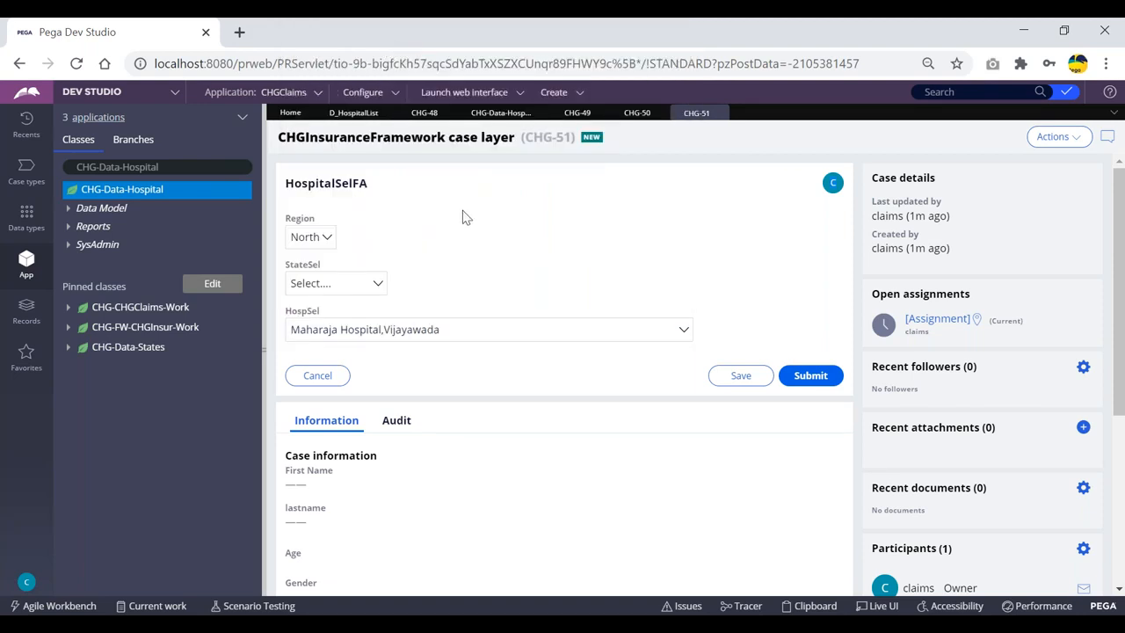
Recheck the hospital list several times, keeping Maharaja Hospital,Vijayawada, then return to D_HospitalList
{"action": "left_click", "coordinate": [473, 331]}
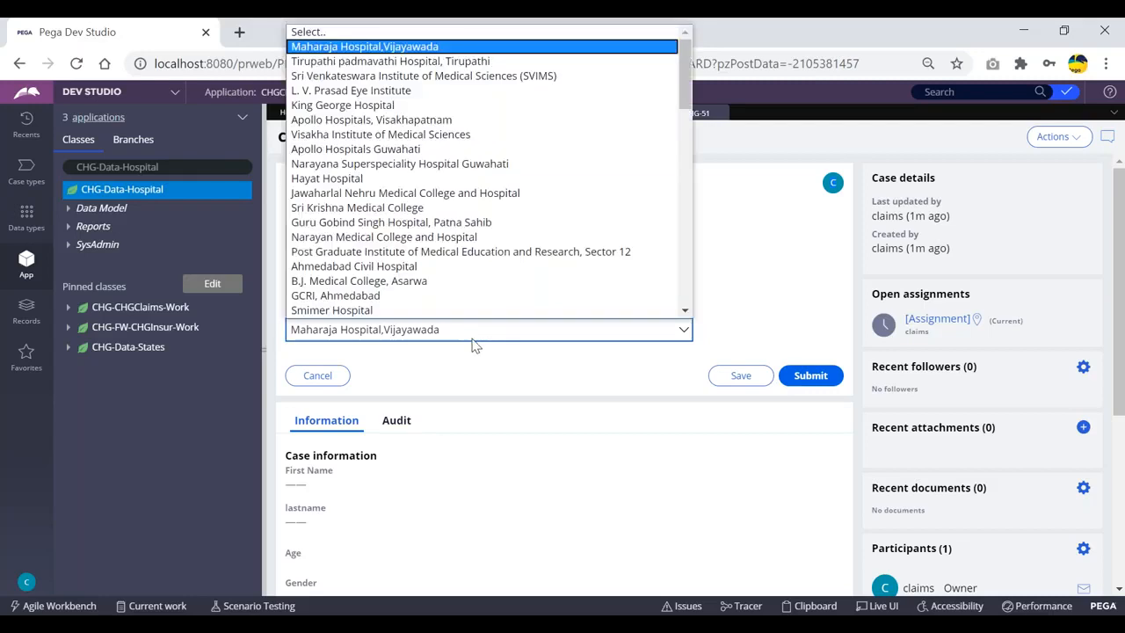
{"action": "left_click", "coordinate": [344, 49]}
{"action": "left_click", "coordinate": [421, 329]}
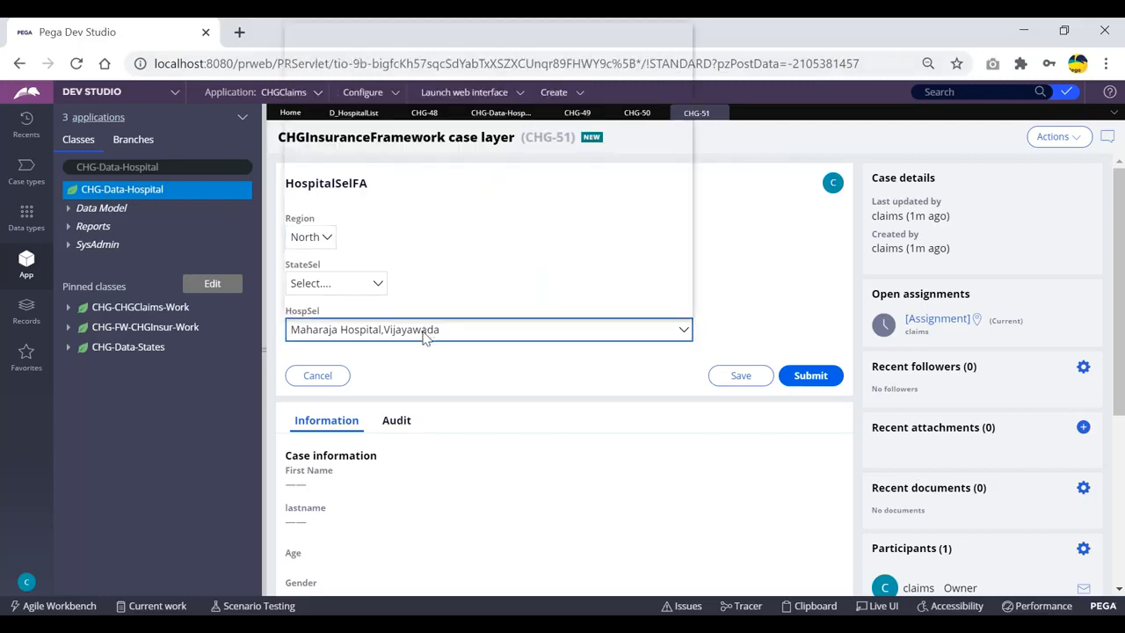
{"action": "left_click", "coordinate": [376, 51]}
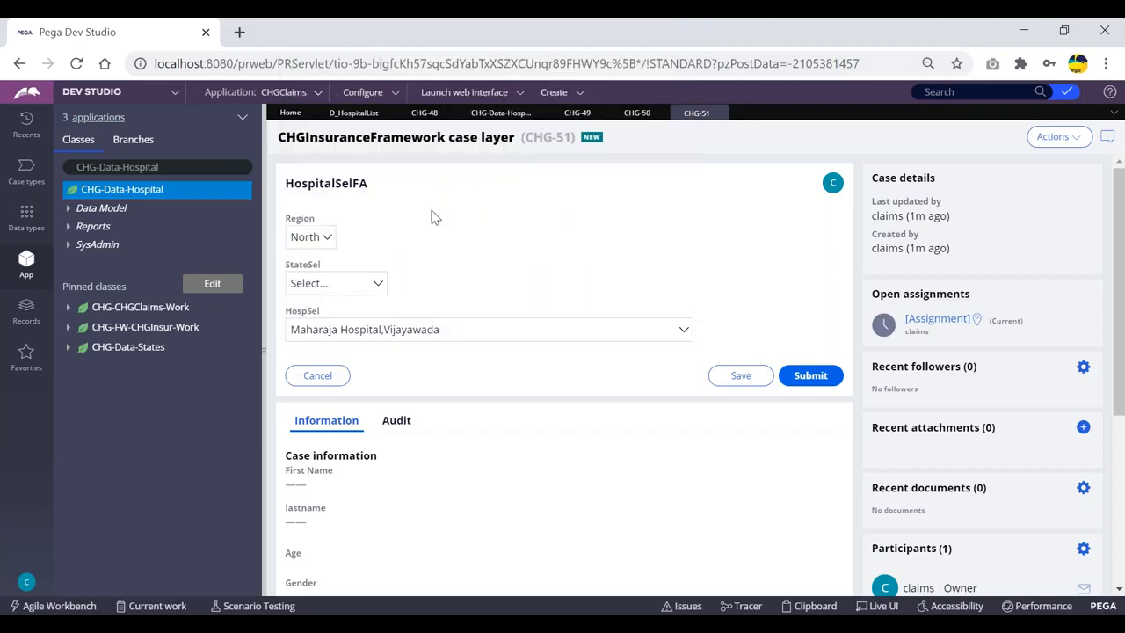
{"action": "left_click", "coordinate": [435, 334]}
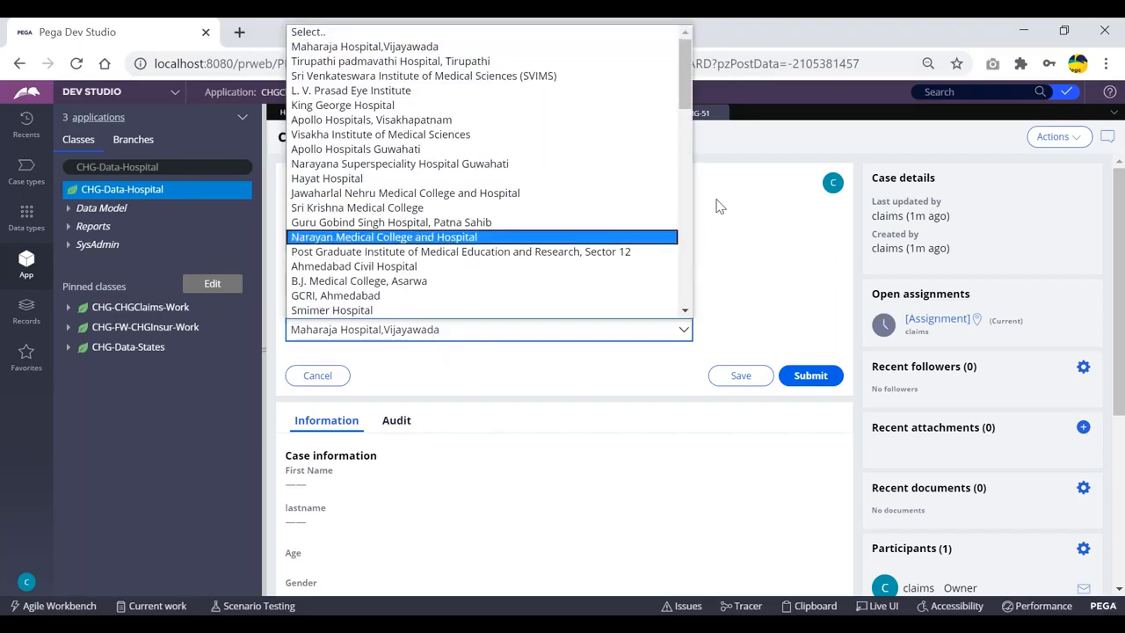
{"action": "left_click", "coordinate": [760, 194]}
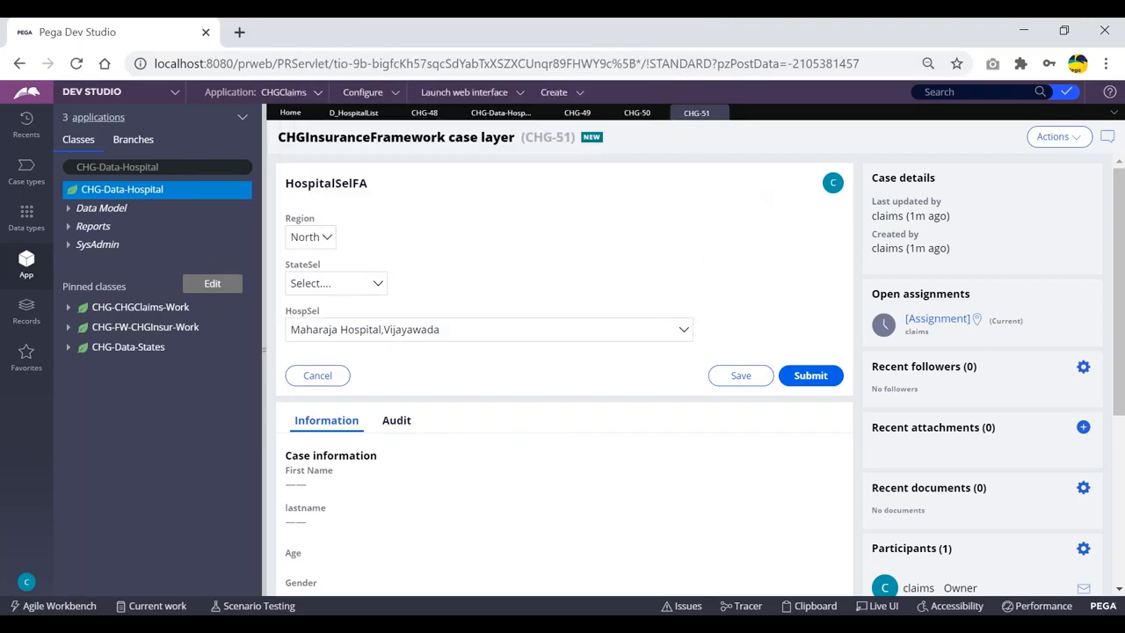
{"action": "left_click", "coordinate": [351, 112]}
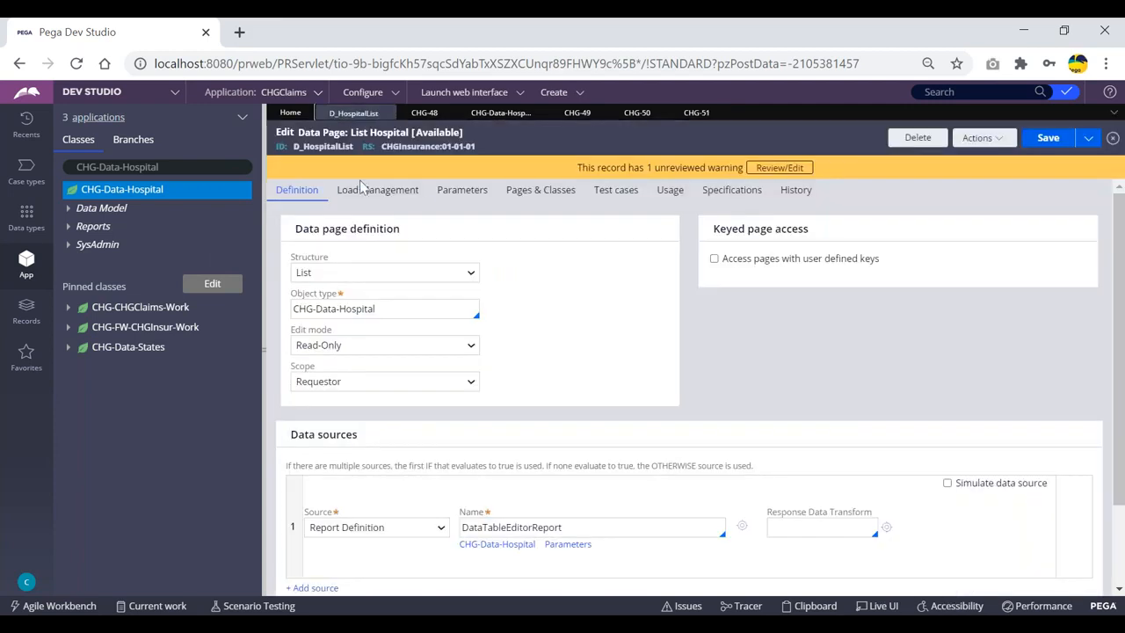
Try saving D_HospitalList with Node scope, then refresh the rule to discard the rejected change
{"action": "left_click", "coordinate": [378, 382]}
{"action": "left_click", "coordinate": [378, 424]}
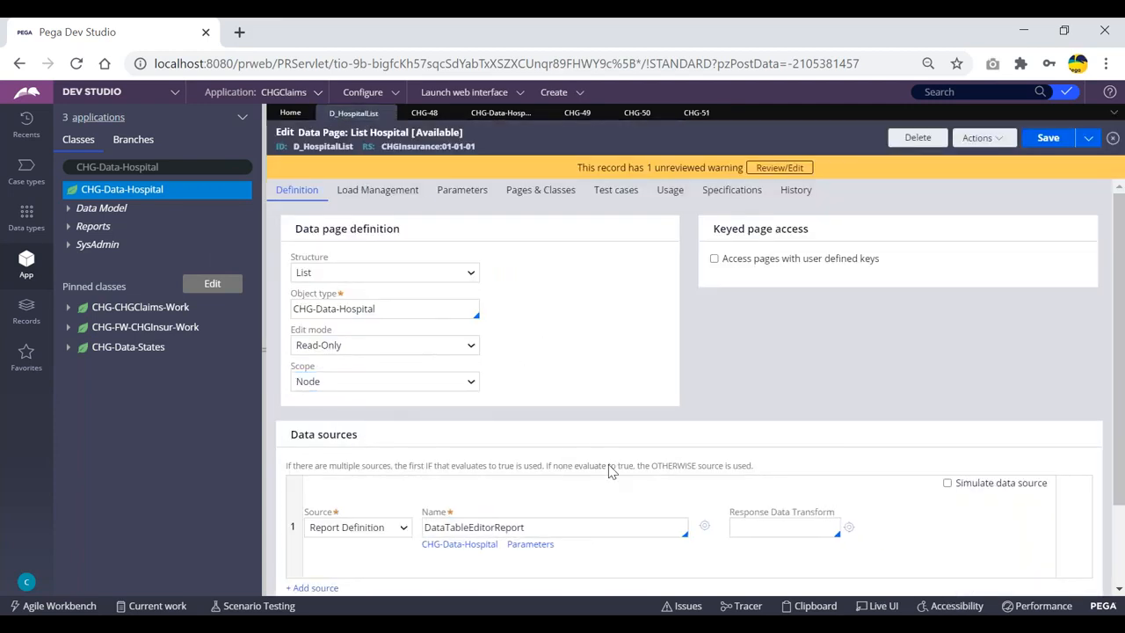
{"action": "left_click", "coordinate": [1050, 139]}
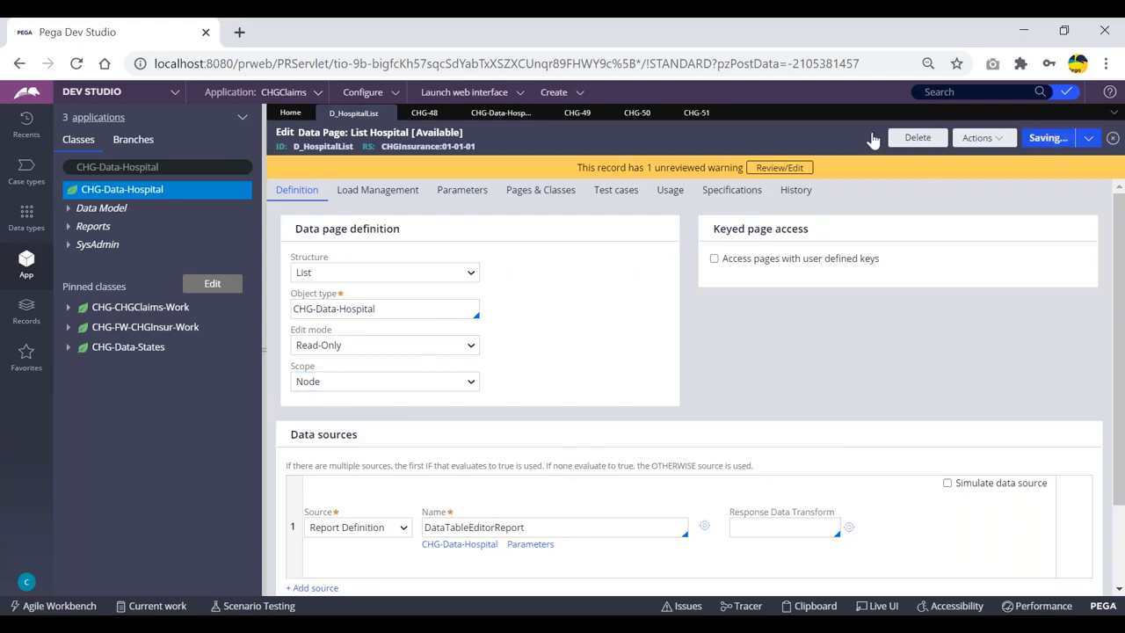
{"action": "left_click", "coordinate": [299, 203]}
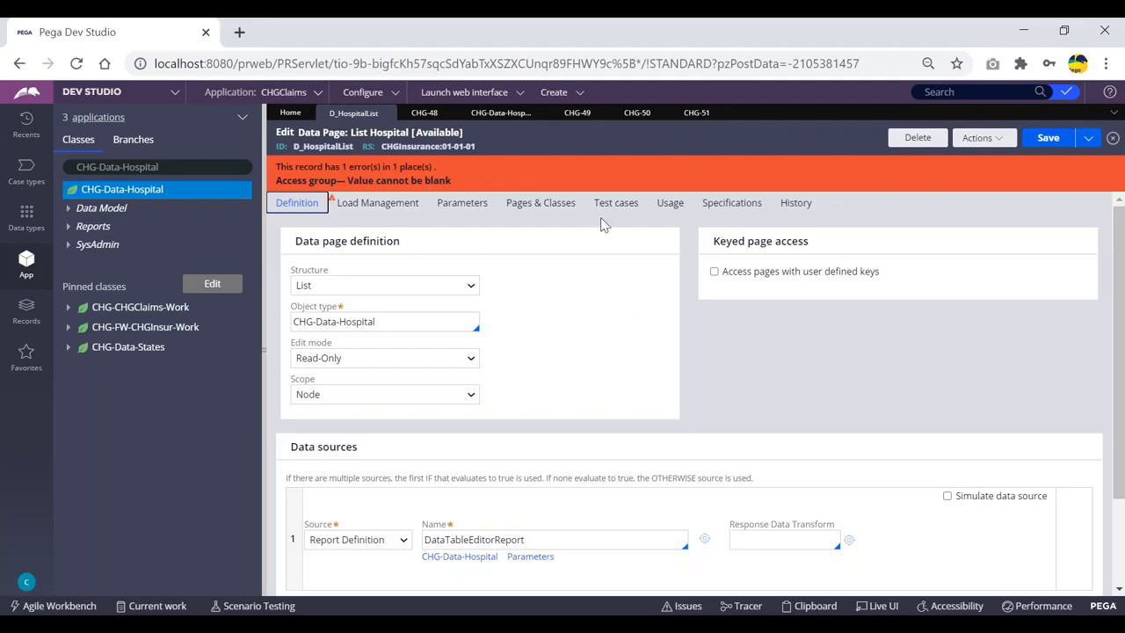
{"action": "left_click", "coordinate": [981, 138]}
{"action": "left_click", "coordinate": [969, 174]}
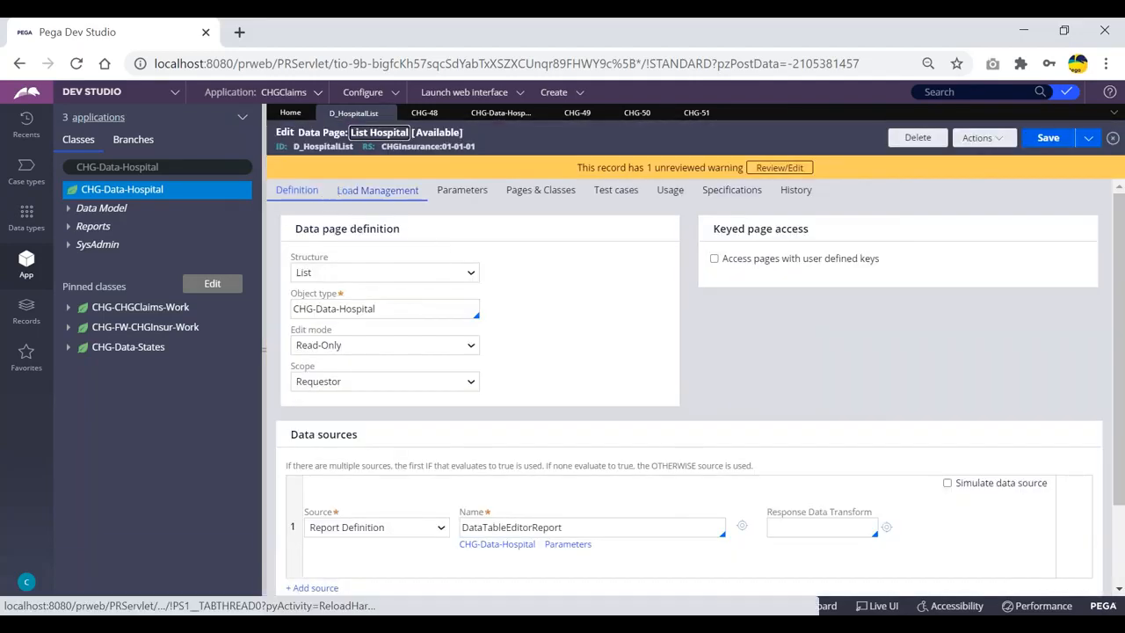
Clear D_HospitalList from the clipboard with Flush All checked, then dismiss the confirmation
{"action": "left_click", "coordinate": [373, 193]}
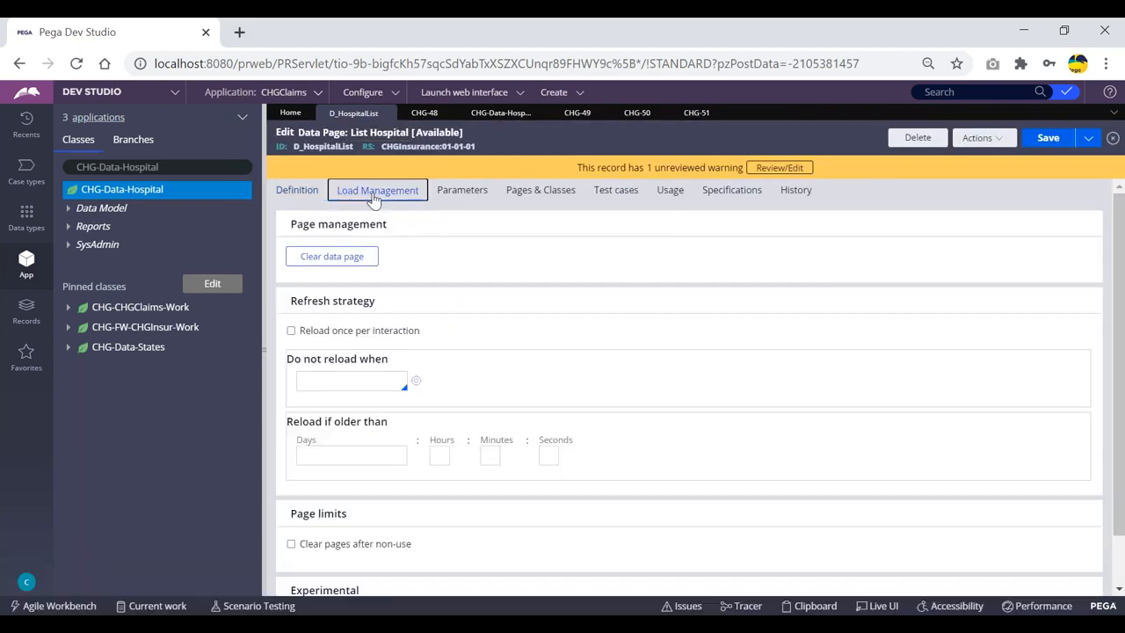
{"action": "left_click", "coordinate": [337, 262]}
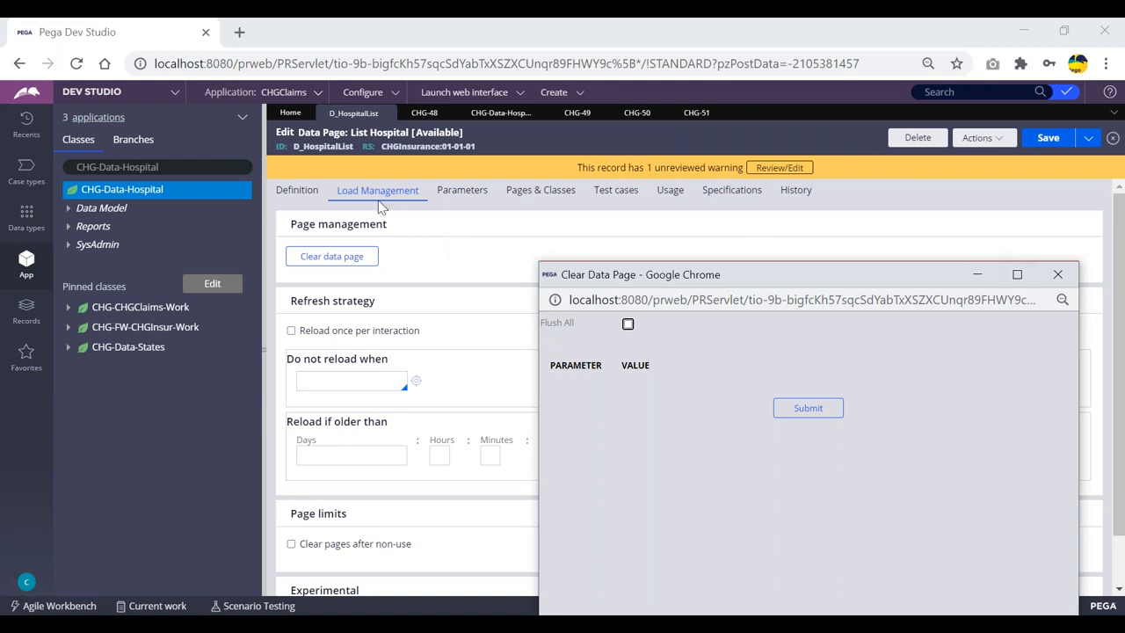
{"action": "left_click", "coordinate": [627, 323]}
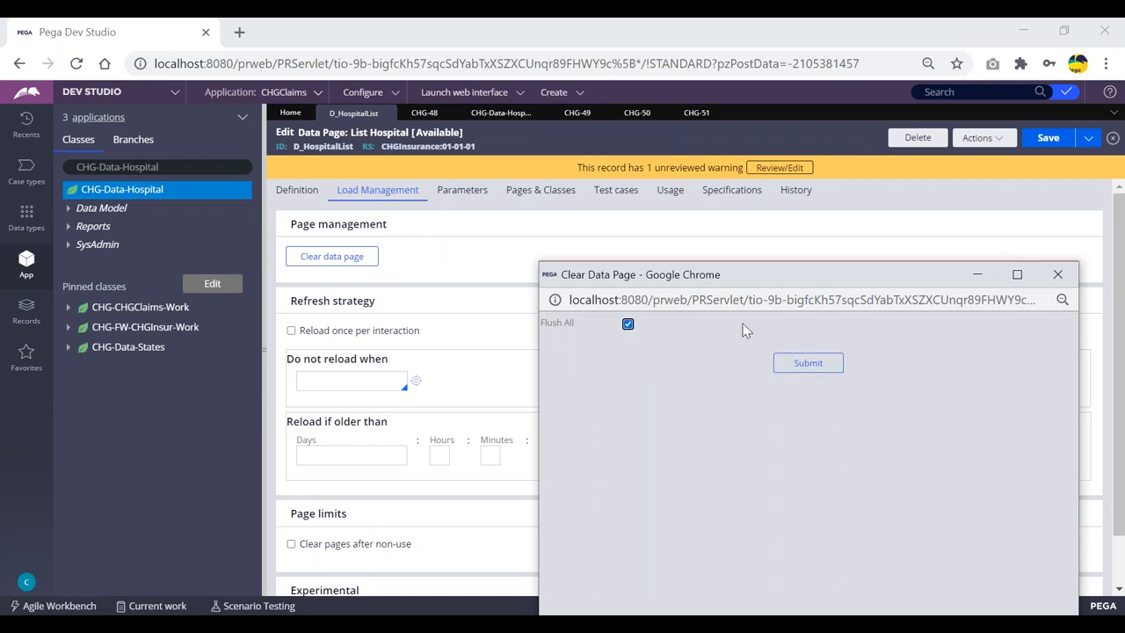
{"action": "left_click", "coordinate": [807, 363]}
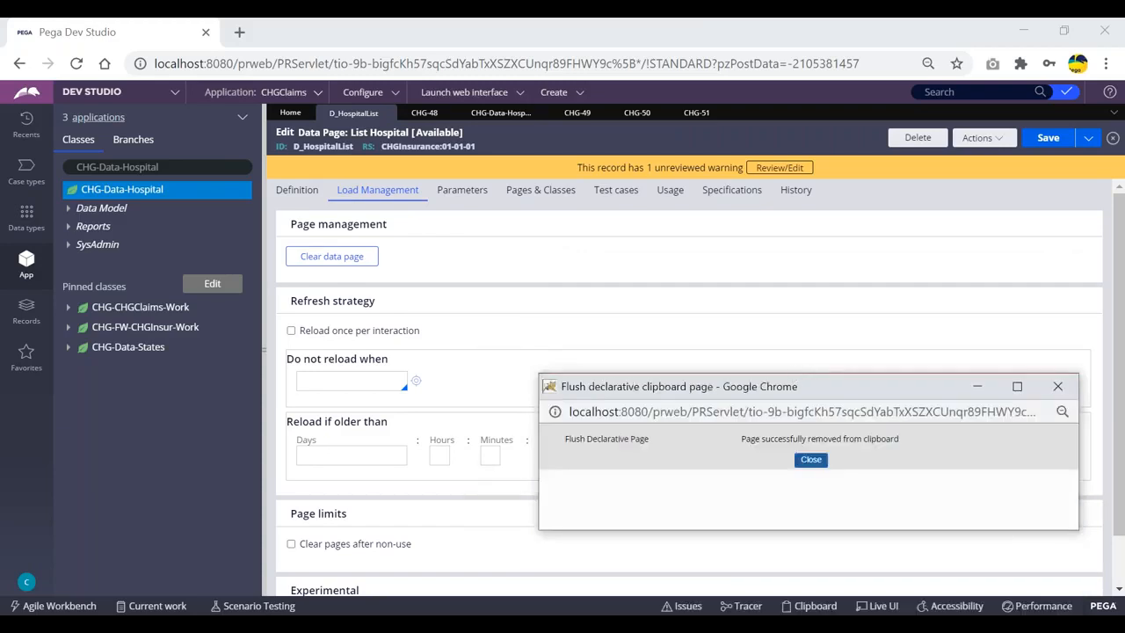
{"action": "left_click", "coordinate": [810, 459]}
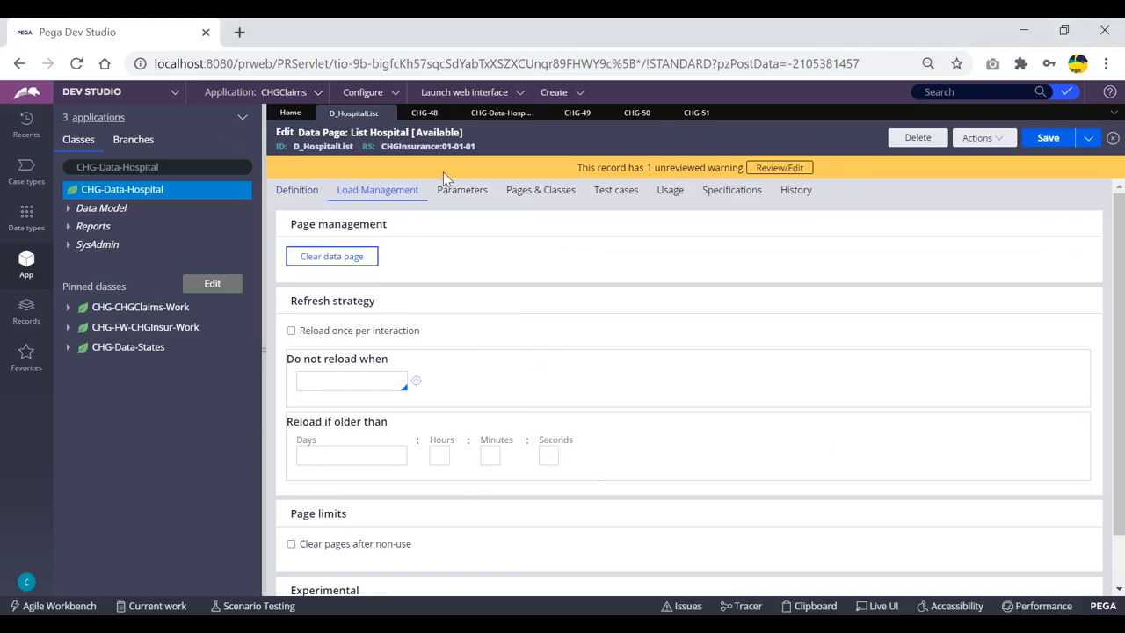
{"action": "left_click", "coordinate": [298, 193]}
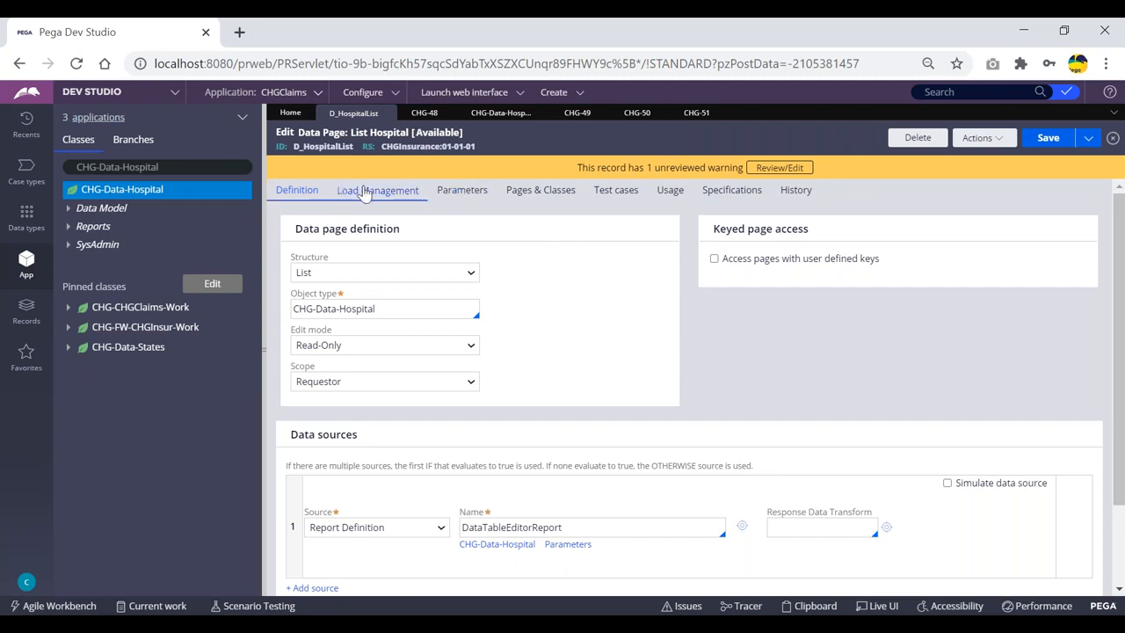
Review D_HospitalList's load management settings, with no refresh strategy or page limits, then return to Definition
{"action": "left_click", "coordinate": [366, 193]}
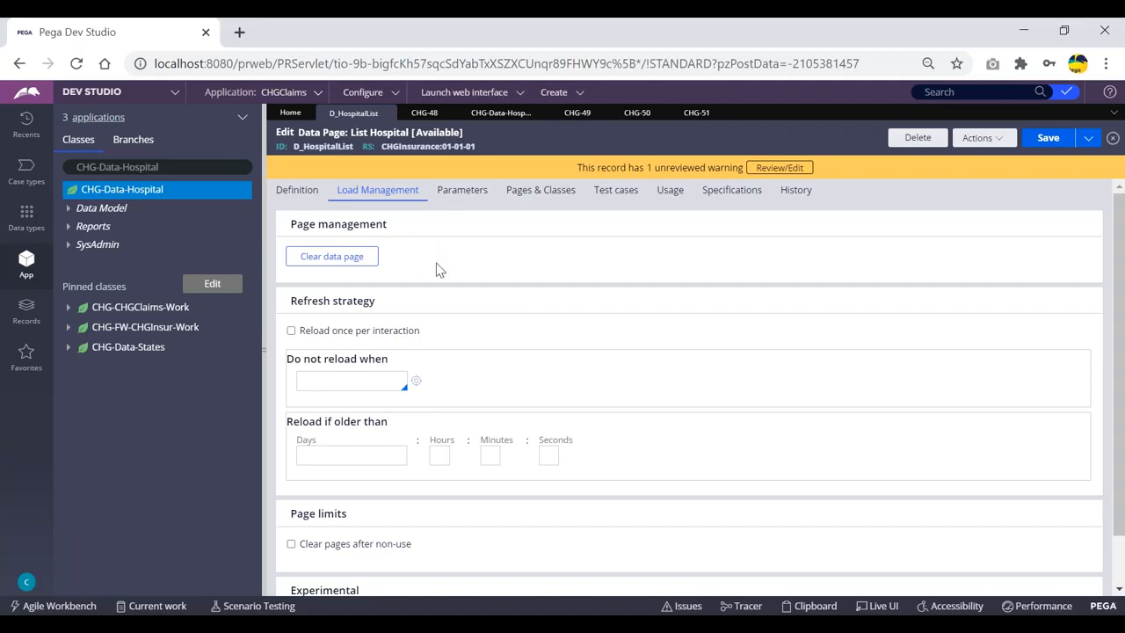
{"action": "left_click", "coordinate": [297, 191]}
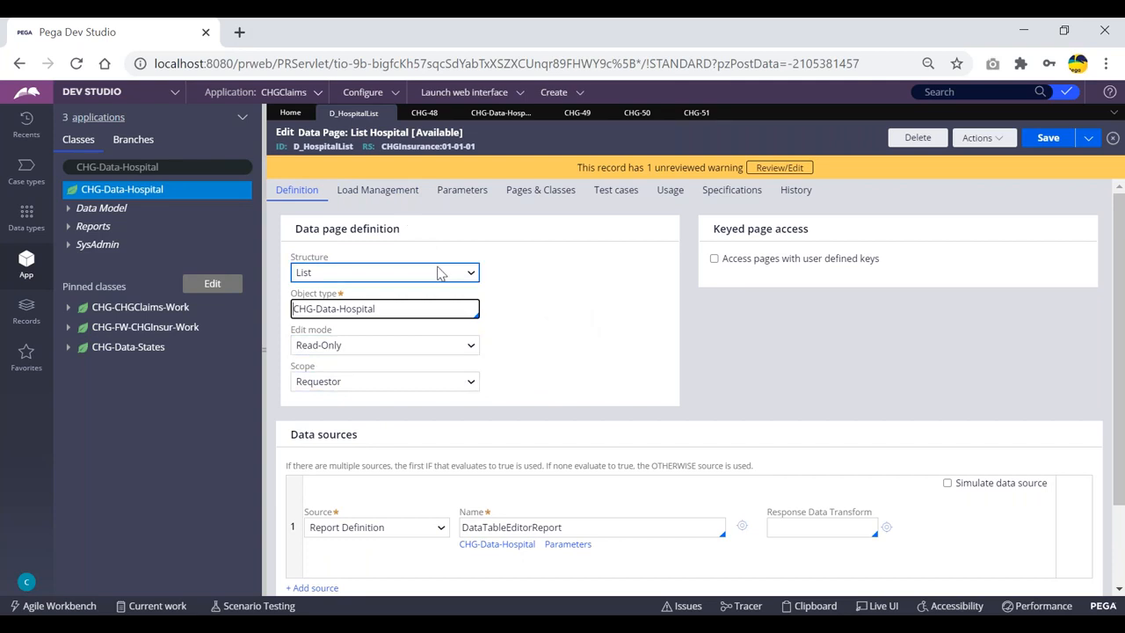
Switch D_HospitalList's scope to Node, then to Thread, and view the Thread load management options
{"action": "left_click", "coordinate": [431, 381]}
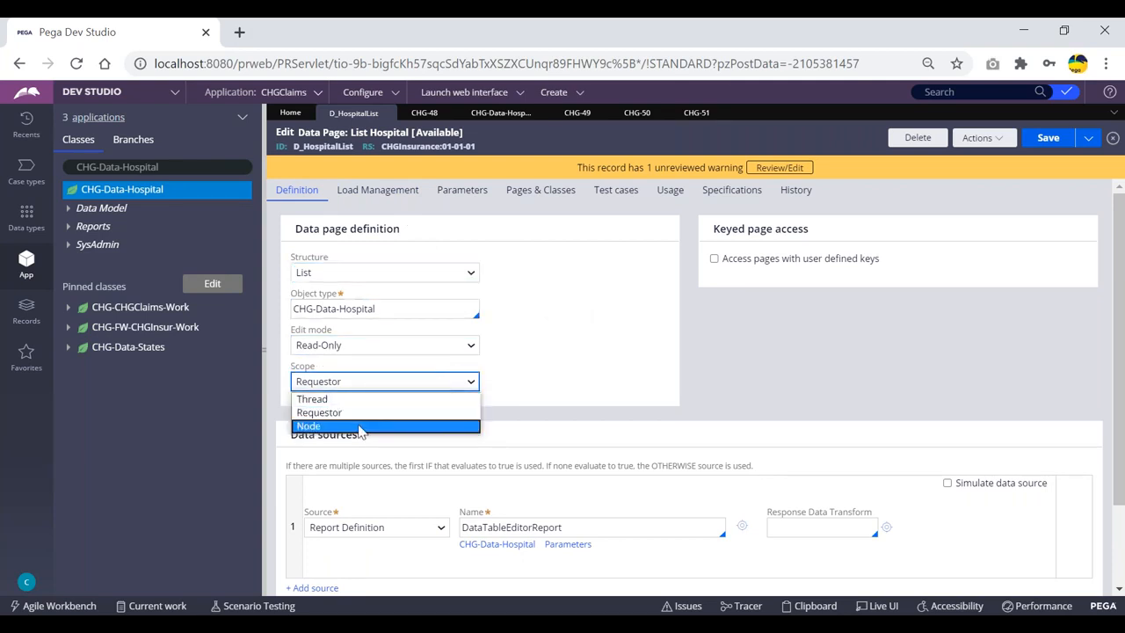
{"action": "left_click", "coordinate": [362, 426]}
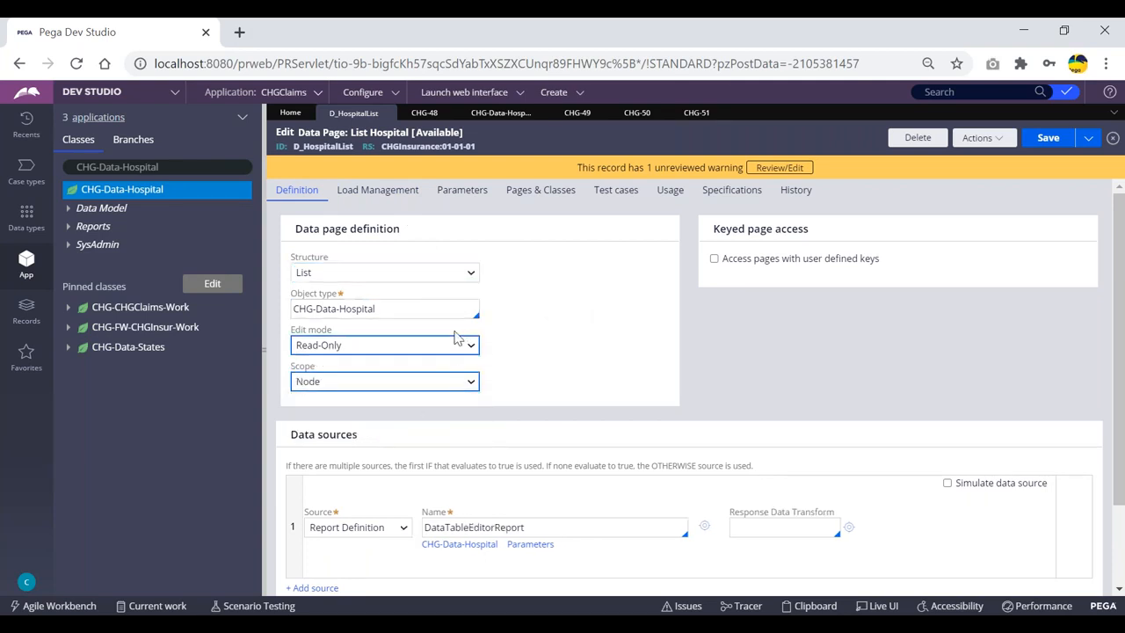
{"action": "left_click", "coordinate": [371, 385]}
{"action": "left_click", "coordinate": [315, 398]}
{"action": "left_click", "coordinate": [377, 189]}
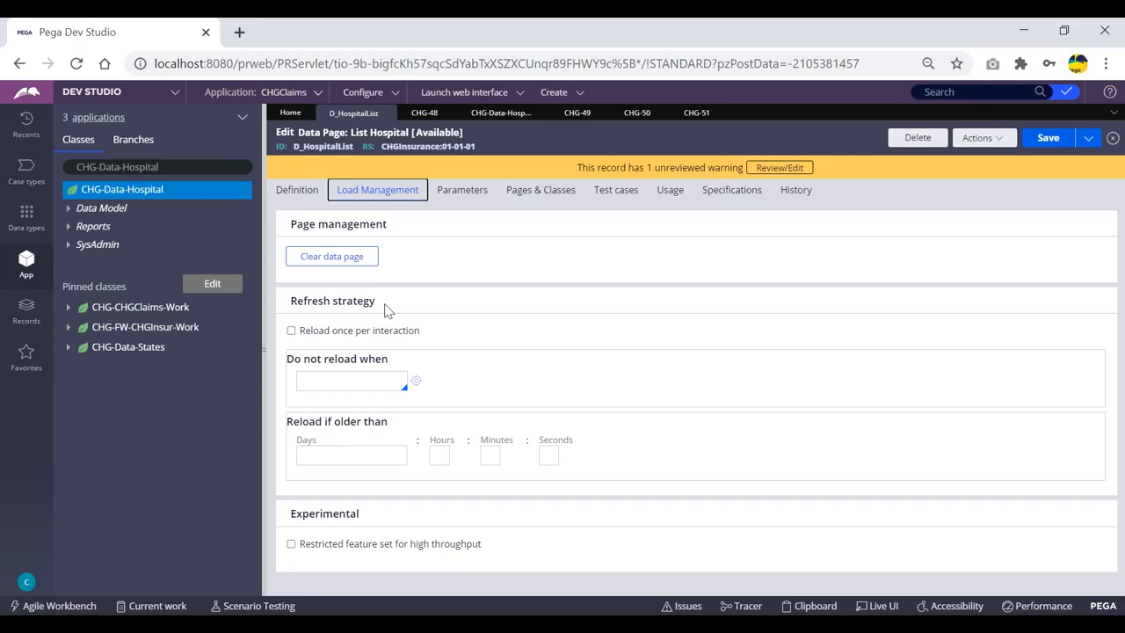
Set the scope back to Node and review its load management options, including the empty Access Group
{"action": "left_click", "coordinate": [297, 190]}
{"action": "left_click", "coordinate": [347, 386]}
{"action": "left_click", "coordinate": [317, 425]}
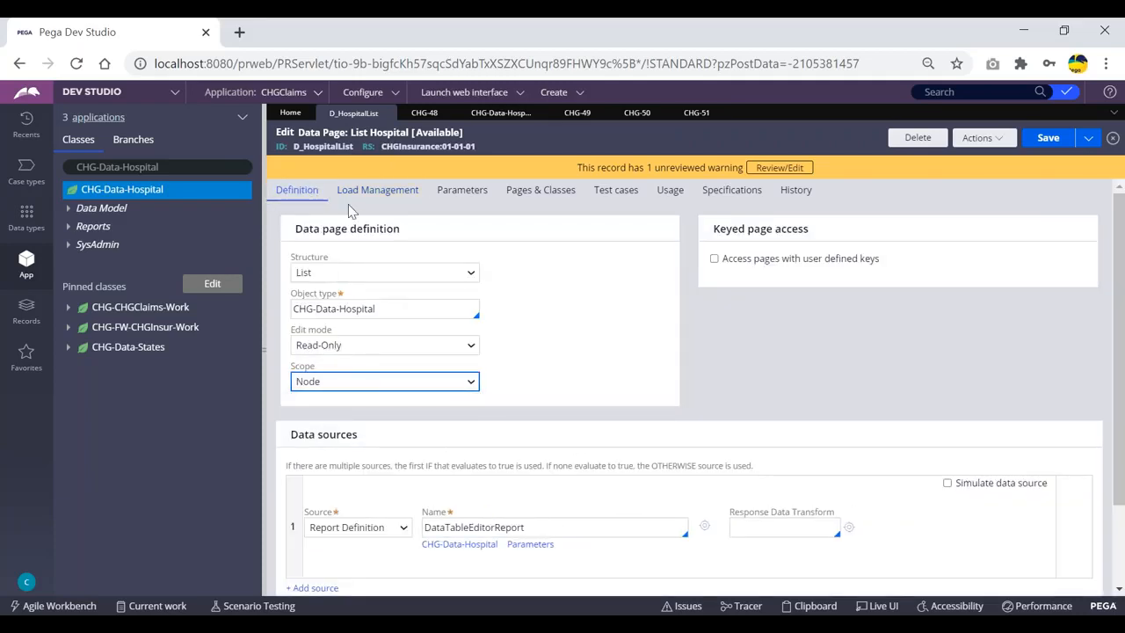
{"action": "left_click", "coordinate": [369, 190]}
{"action": "left_click", "coordinate": [293, 195]}
{"action": "left_click", "coordinate": [364, 381]}
{"action": "left_click", "coordinate": [390, 344]}
{"action": "left_click", "coordinate": [368, 198]}
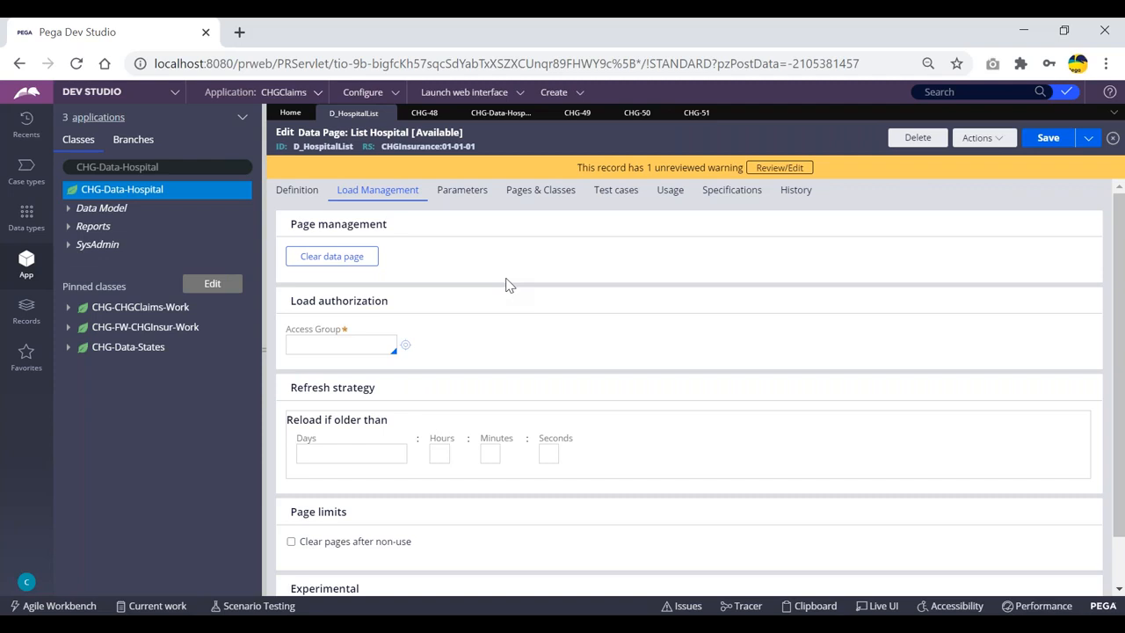
Enter 4 in the refresh strategy's Days field, then delete it again
{"action": "left_click", "coordinate": [367, 452]}
{"action": "type", "text": "4"}
{"action": "scroll", "coordinate": [359, 405], "scroll_direction": "down", "scroll_amount": 1}
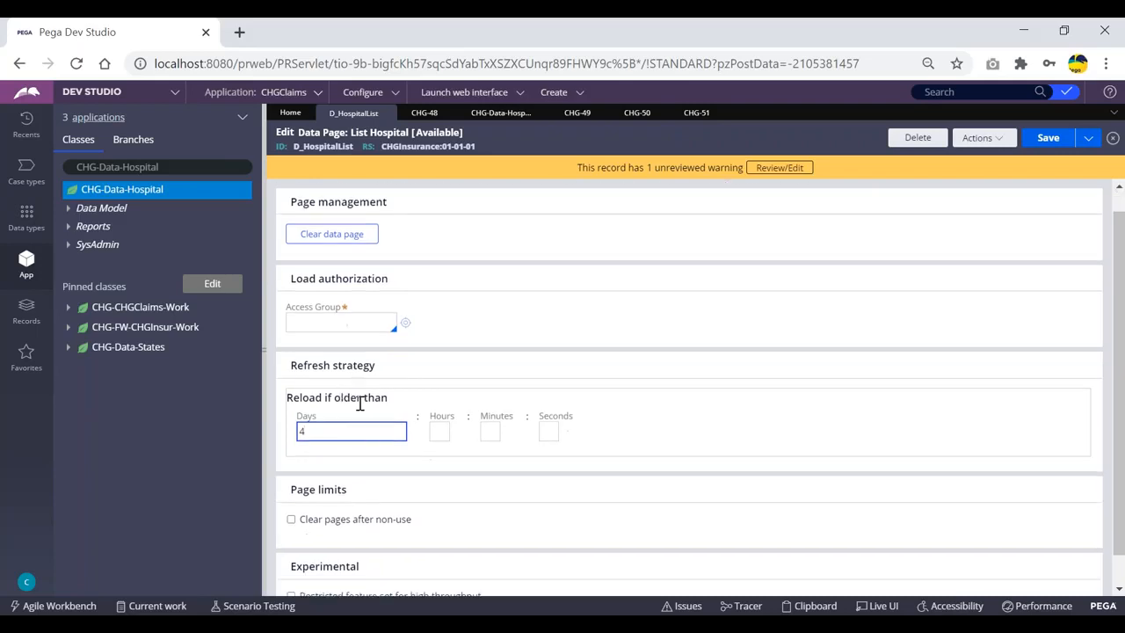
{"action": "left_click_drag", "start_coordinate": [379, 333], "coordinate": [287, 328]}
{"action": "left_click", "coordinate": [419, 343]}
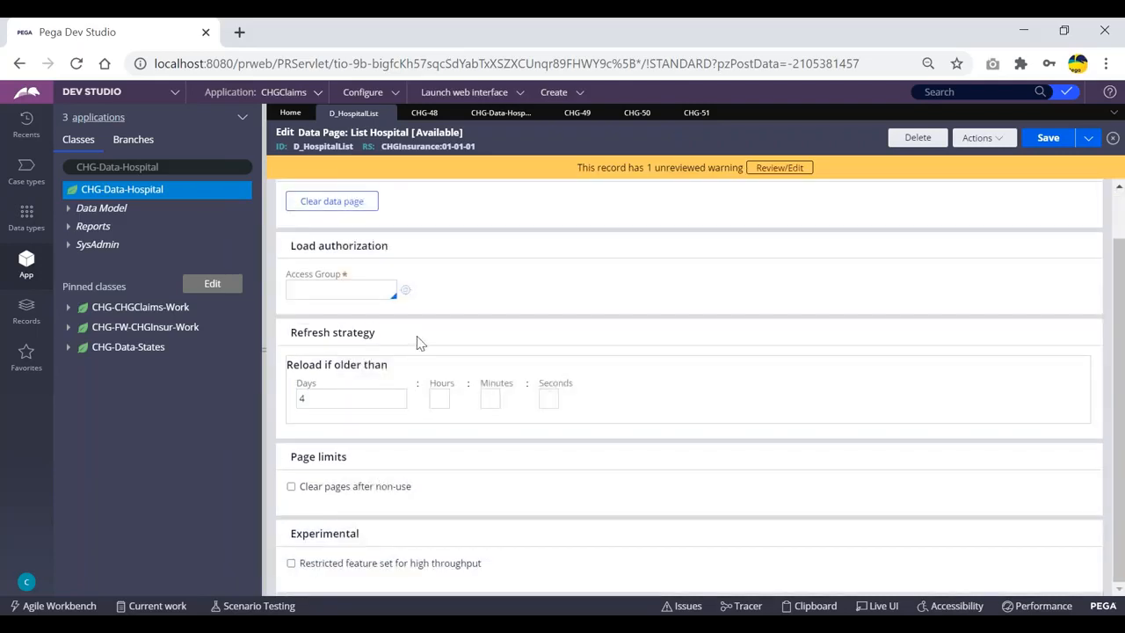
{"action": "left_click", "coordinate": [329, 401]}
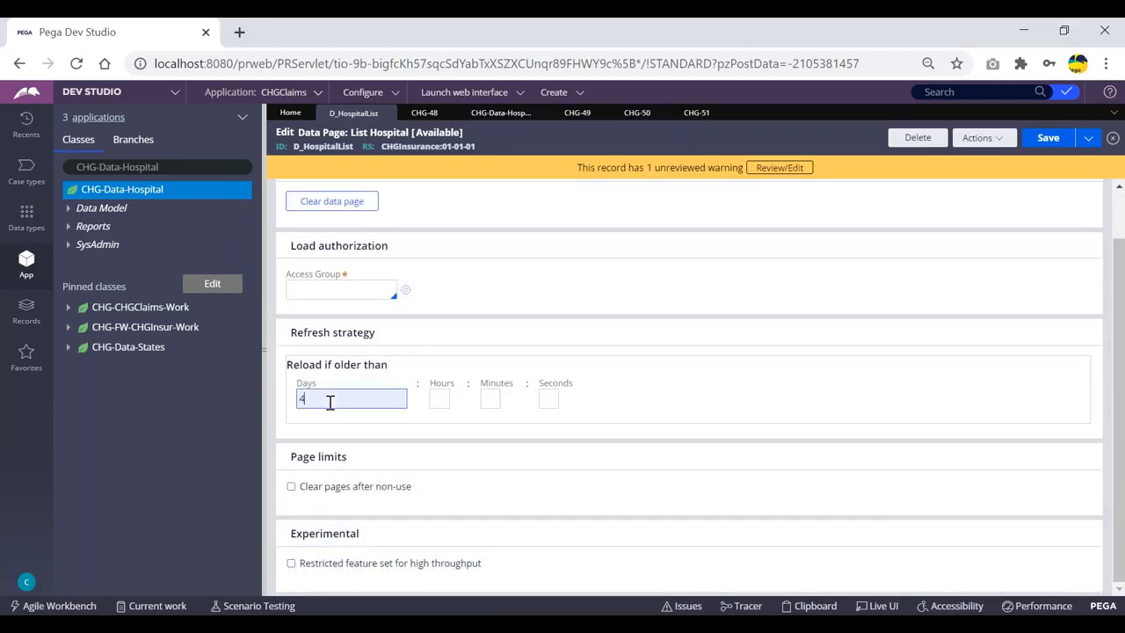
{"action": "key", "text": "BackSpace"}
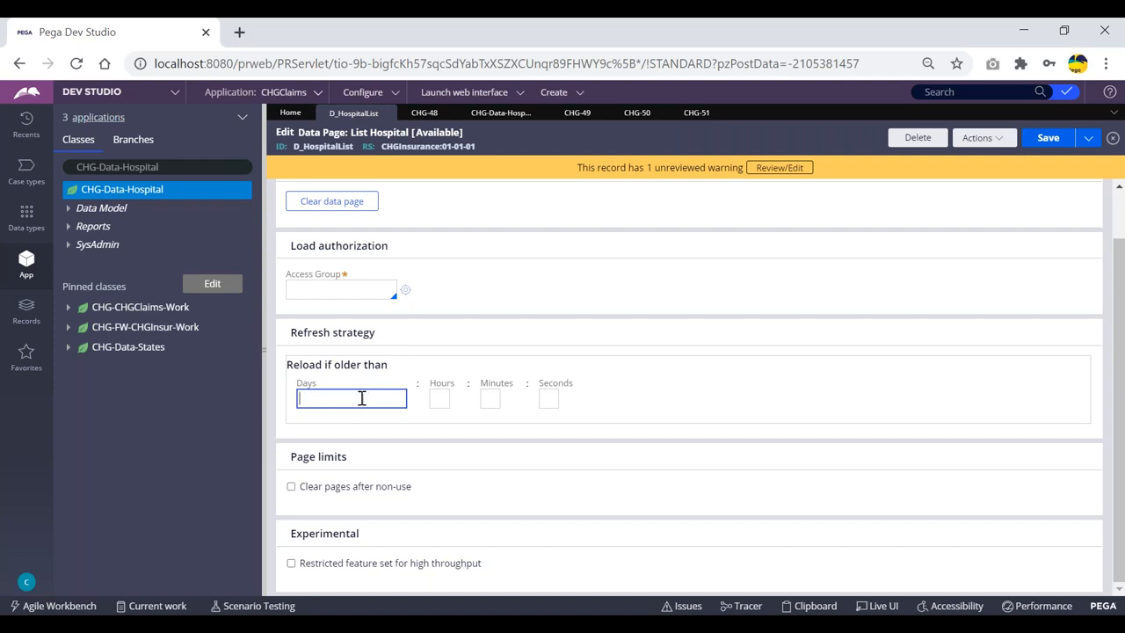
{"action": "left_click", "coordinate": [437, 398]}
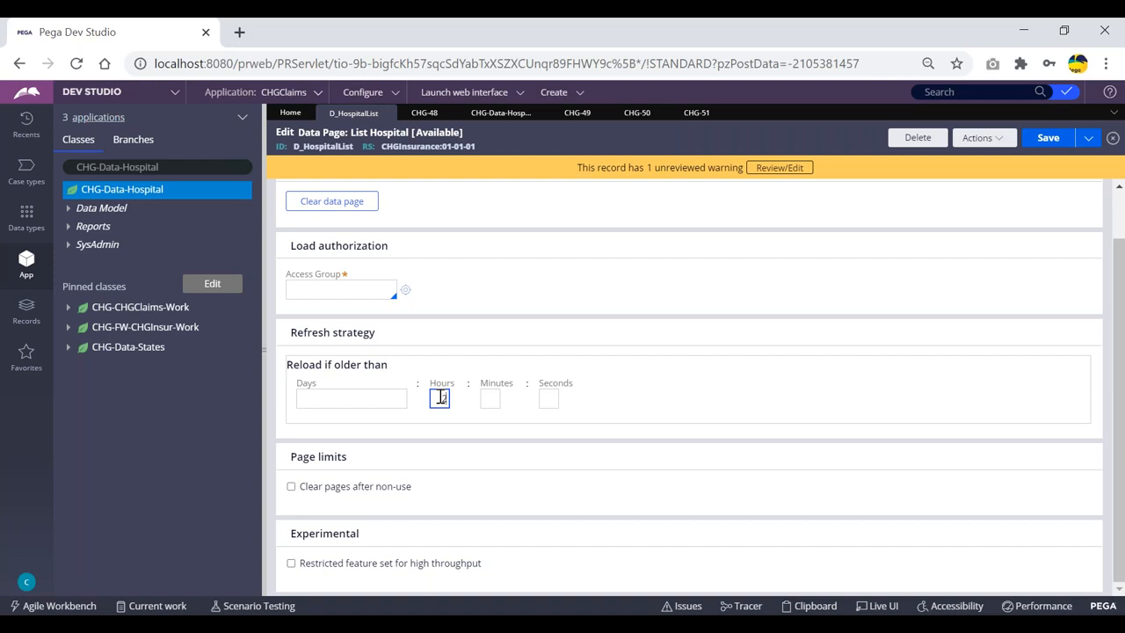
Enter 1 in the Minutes field, then clear it so the reload interval stays blank
{"action": "left_click", "coordinate": [493, 398]}
{"action": "type", "text": "1"}
{"action": "double_click", "coordinate": [488, 398]}
{"action": "key", "text": "BackSpace"}
{"action": "scroll", "coordinate": [527, 250], "scroll_direction": "up", "scroll_amount": 1}
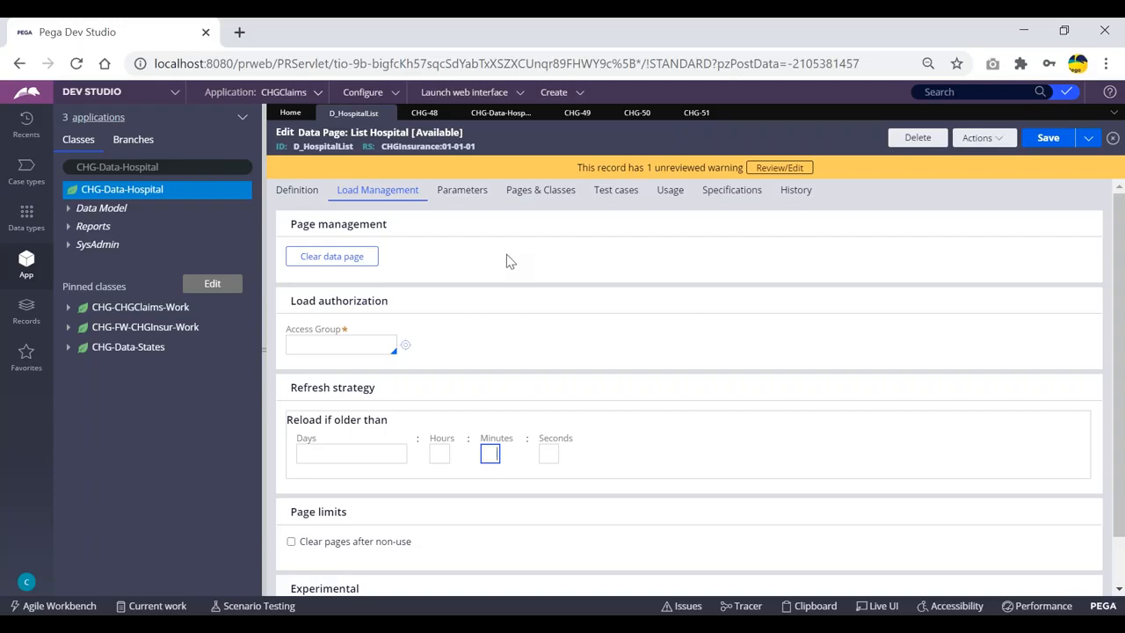
Point out the Refresh strategy section of the load management settings
{"action": "left_click", "coordinate": [400, 451]}
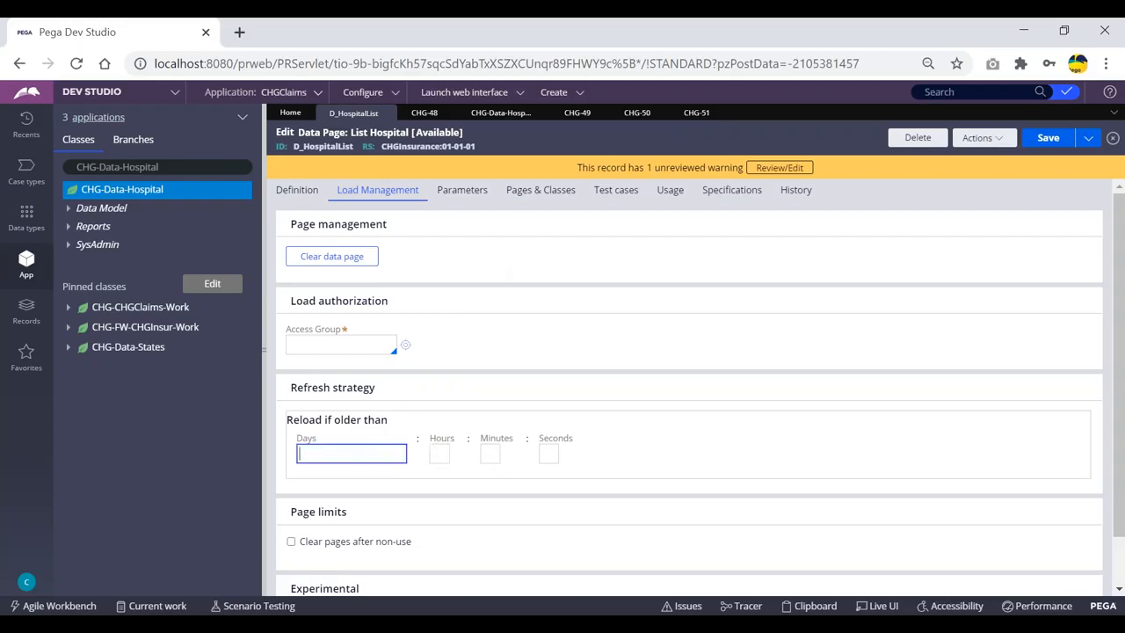
{"action": "left_click_drag", "start_coordinate": [391, 395], "coordinate": [290, 388]}
{"action": "left_click", "coordinate": [405, 387]}
{"action": "scroll", "coordinate": [463, 304], "scroll_direction": "down", "scroll_amount": 2}
{"action": "scroll", "coordinate": [462, 304], "scroll_direction": "up", "scroll_amount": 2}
Set Edit mode to Editable, then Read-Only, comparing the load management options for each
{"action": "left_click", "coordinate": [297, 190]}
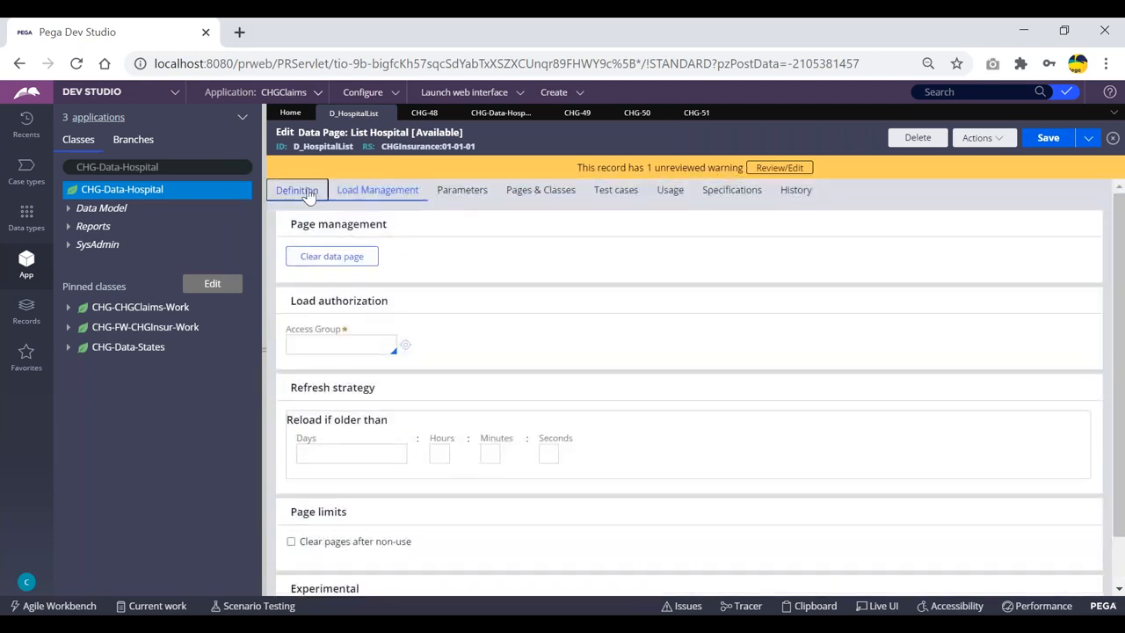
{"action": "left_click", "coordinate": [392, 345]}
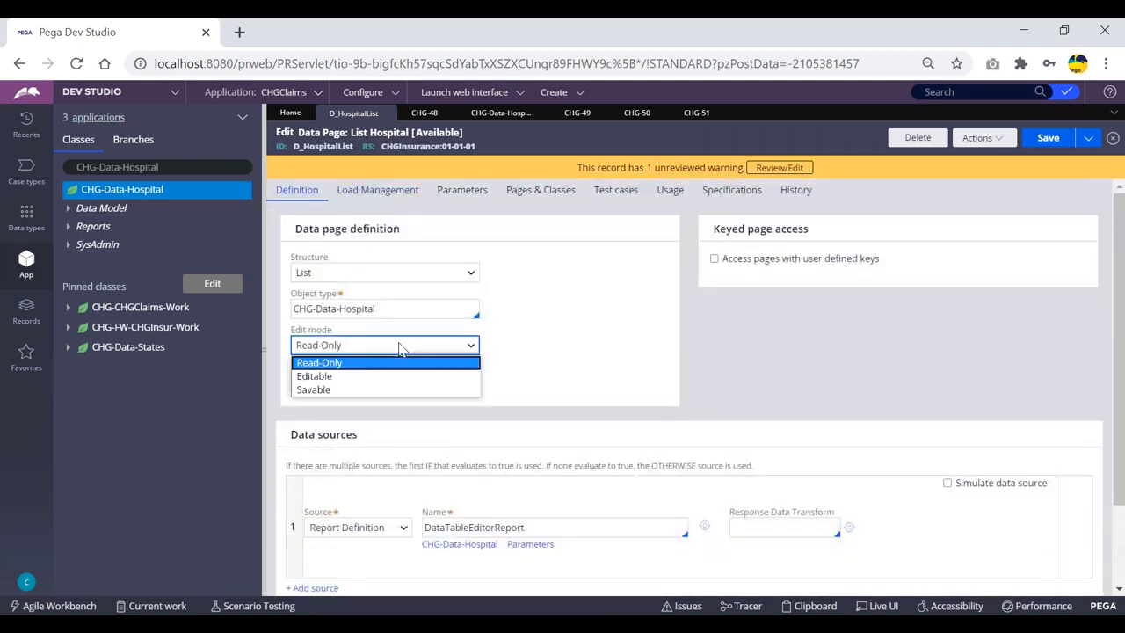
{"action": "left_click", "coordinate": [357, 376]}
{"action": "left_click", "coordinate": [388, 192]}
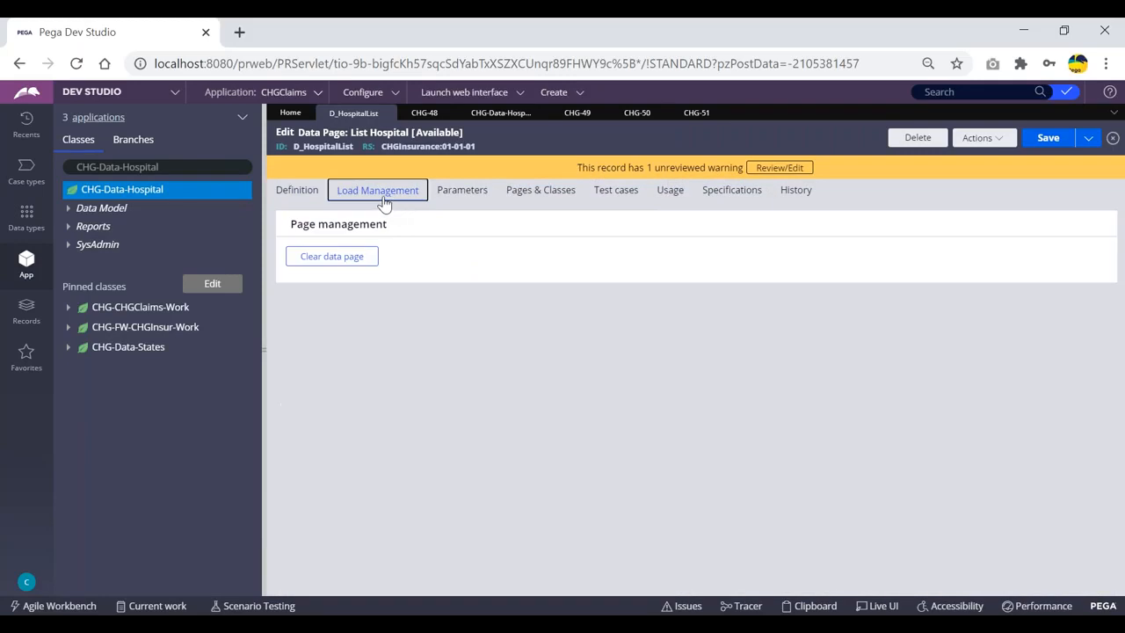
{"action": "left_click", "coordinate": [301, 197]}
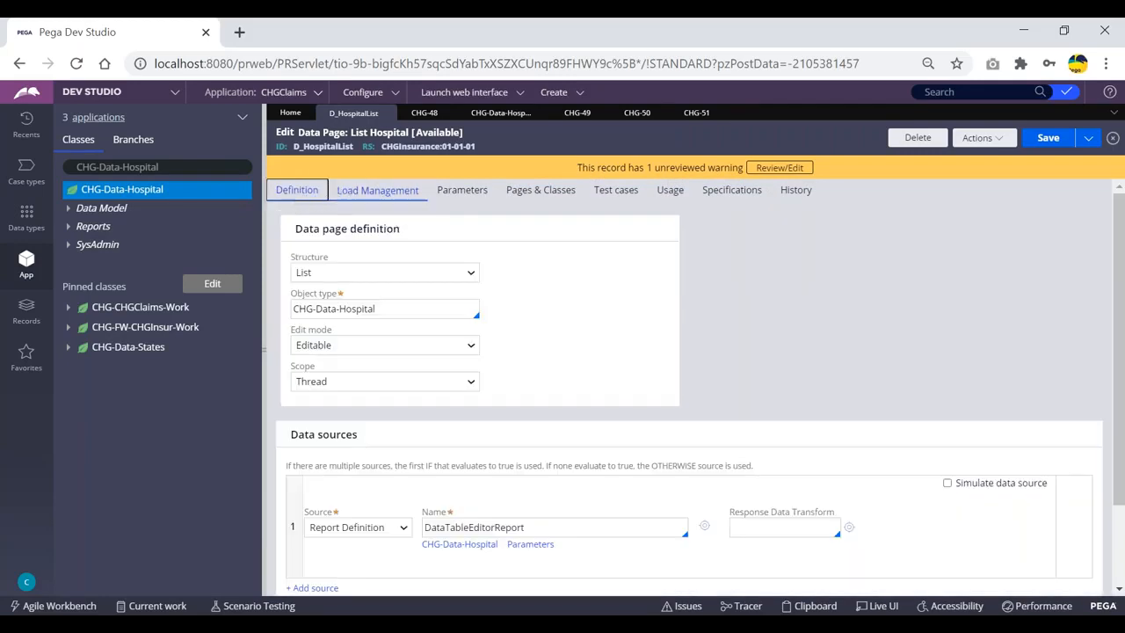
{"action": "left_click", "coordinate": [356, 344]}
{"action": "left_click", "coordinate": [345, 359]}
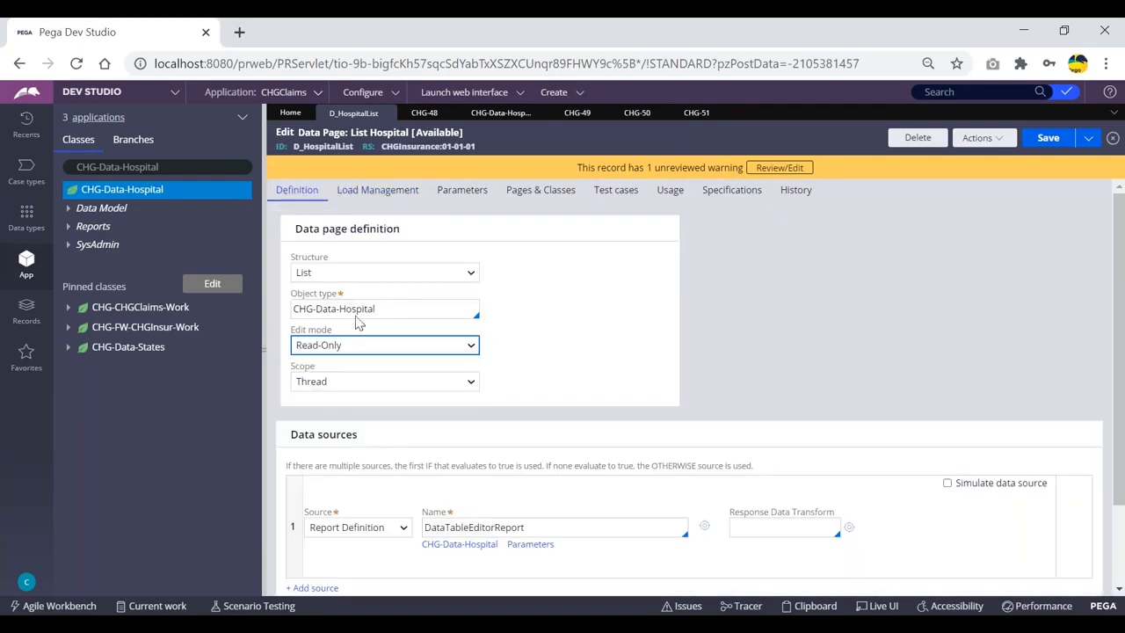
{"action": "left_click", "coordinate": [372, 201]}
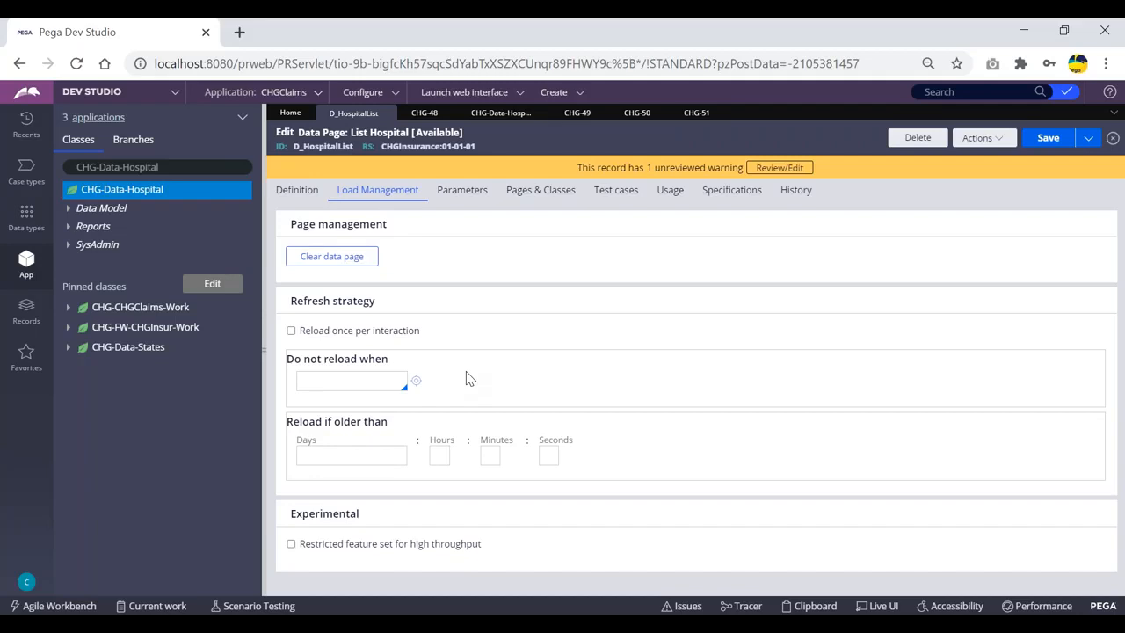
Set Edit mode back to Editable, keep Thread scope, and view the load management options
{"action": "left_click", "coordinate": [297, 189]}
{"action": "left_click", "coordinate": [376, 349]}
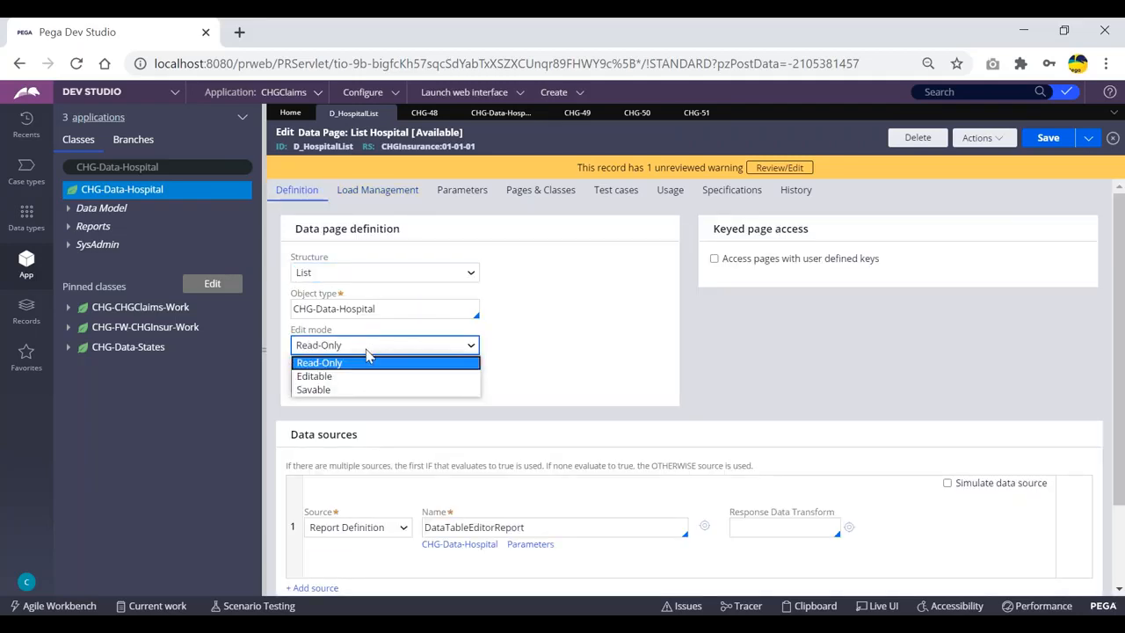
{"action": "left_click", "coordinate": [378, 371]}
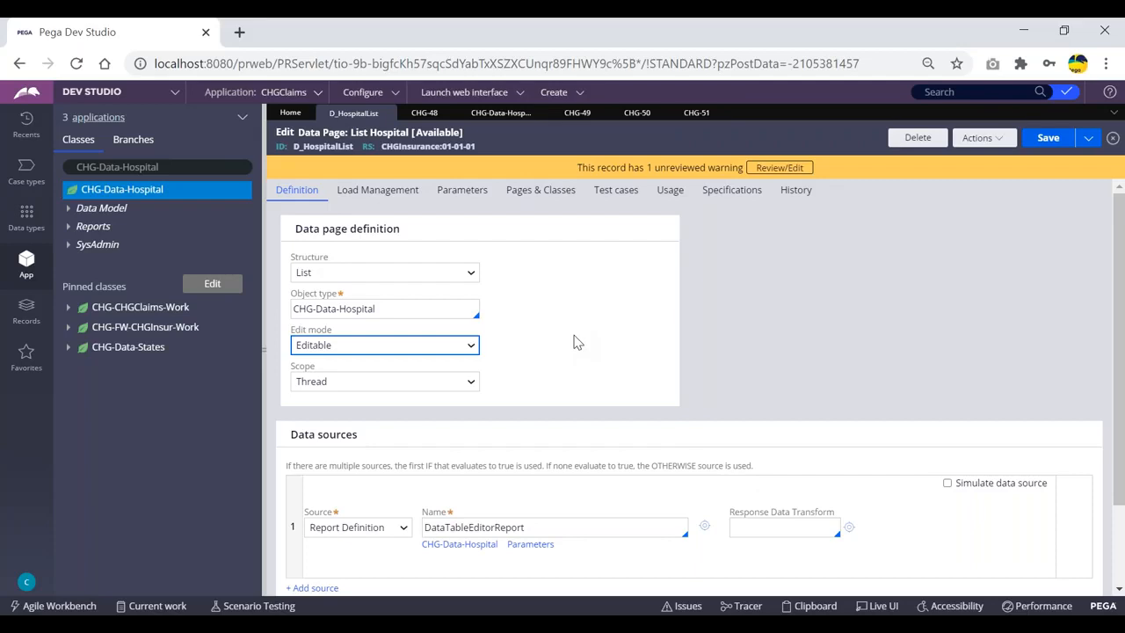
{"action": "left_click", "coordinate": [394, 383]}
{"action": "left_click", "coordinate": [558, 347]}
{"action": "left_click", "coordinate": [372, 345]}
{"action": "left_click", "coordinate": [360, 350]}
{"action": "left_click", "coordinate": [378, 191]}
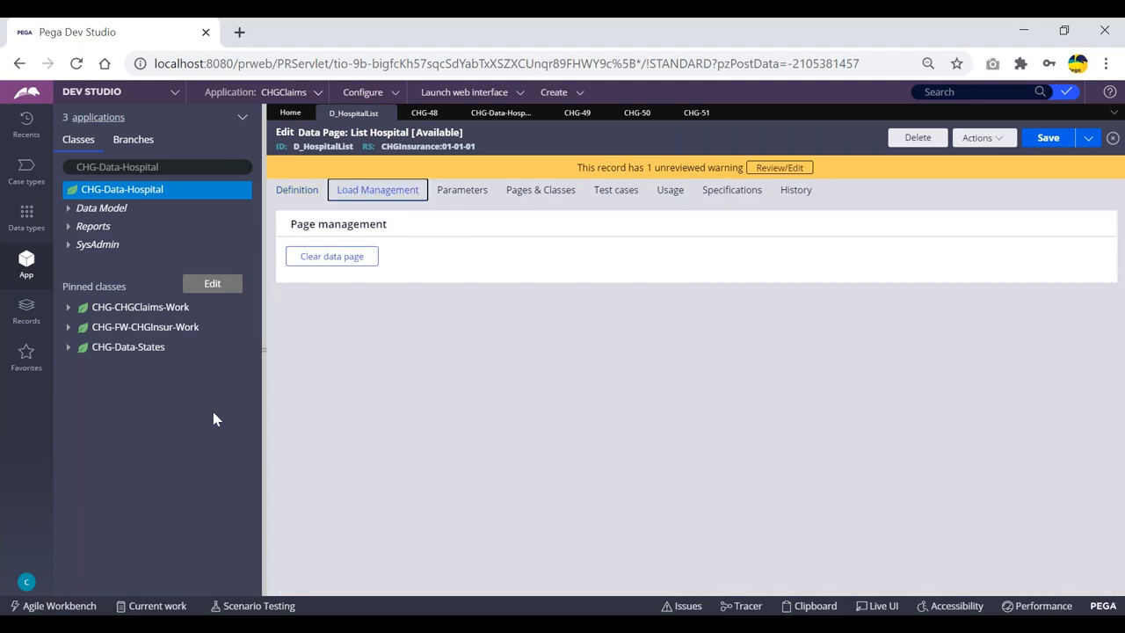
Confirm scope remains Thread and scroll through the DataTableEditorReport data source settings
{"action": "left_click", "coordinate": [297, 190]}
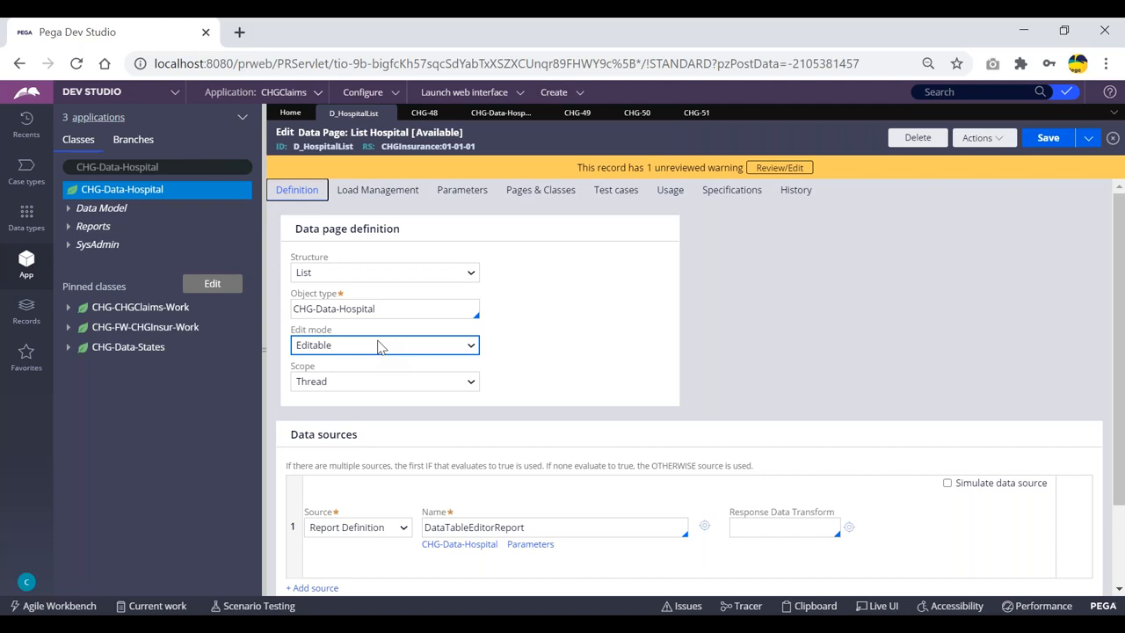
{"action": "left_click", "coordinate": [378, 189]}
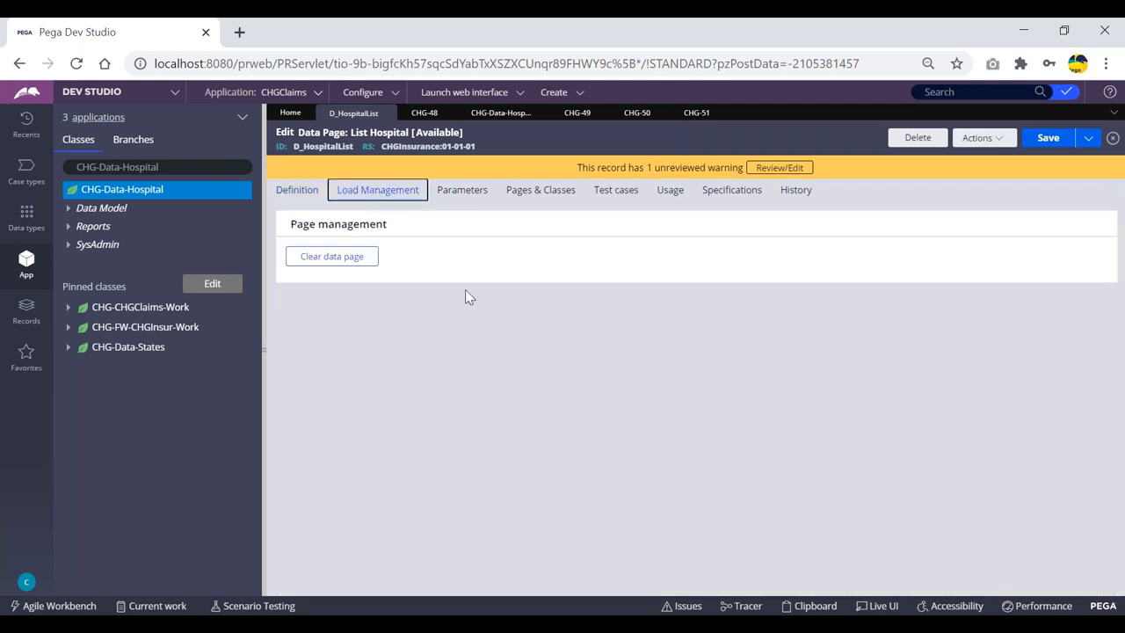
{"action": "left_click", "coordinate": [354, 384]}
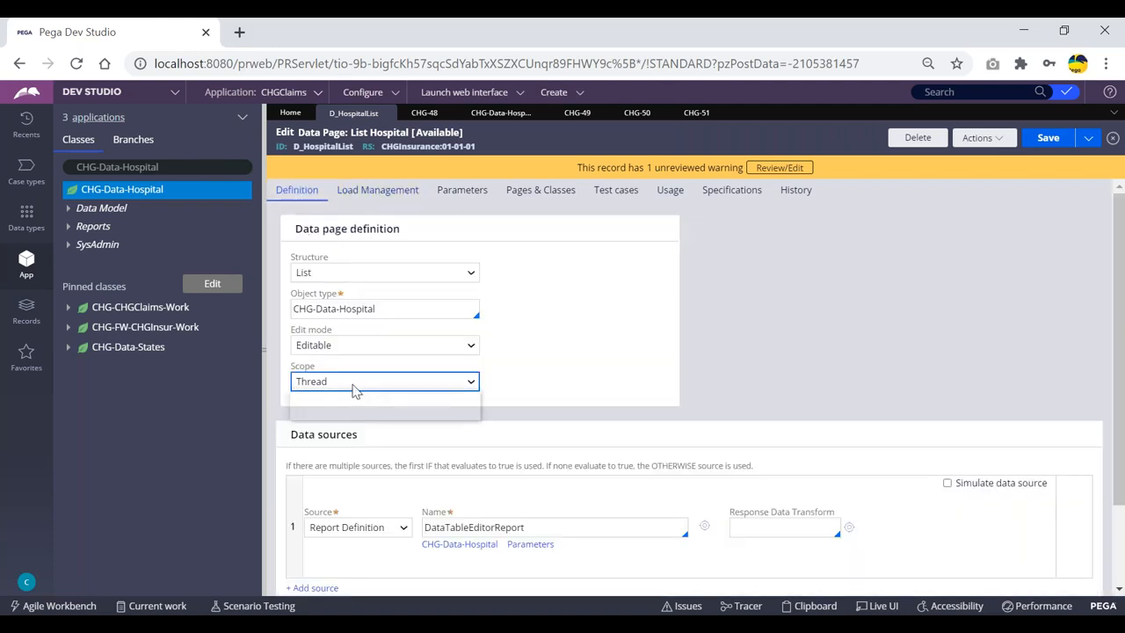
{"action": "left_click", "coordinate": [525, 379]}
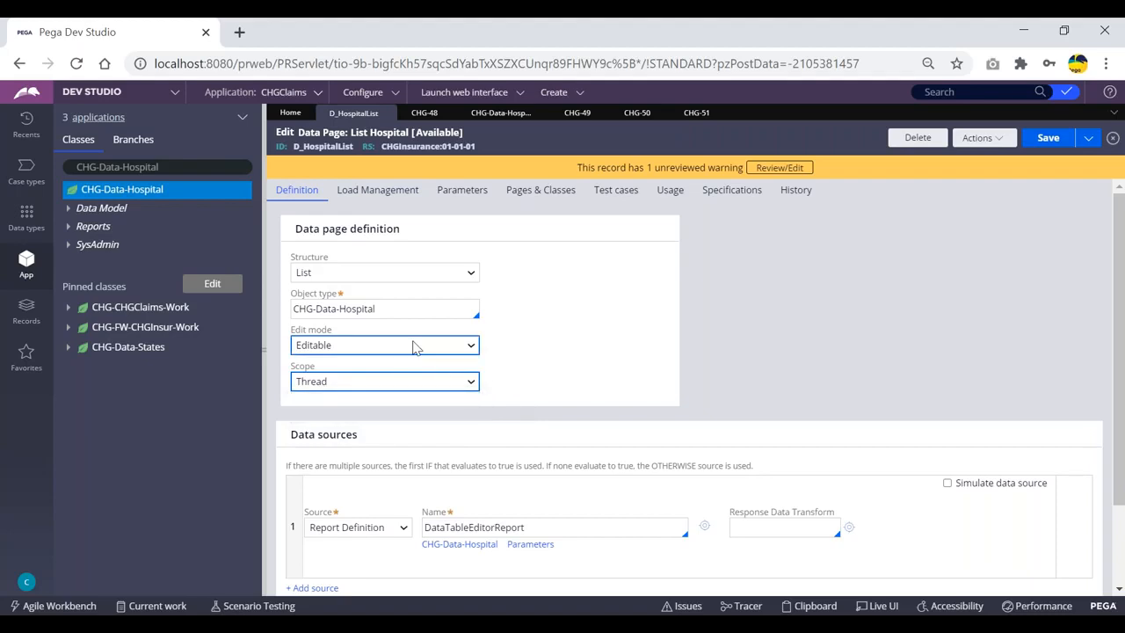
{"action": "scroll", "coordinate": [473, 335], "scroll_direction": "down", "scroll_amount": 1}
{"action": "scroll", "coordinate": [474, 338], "scroll_direction": "up", "scroll_amount": 1}
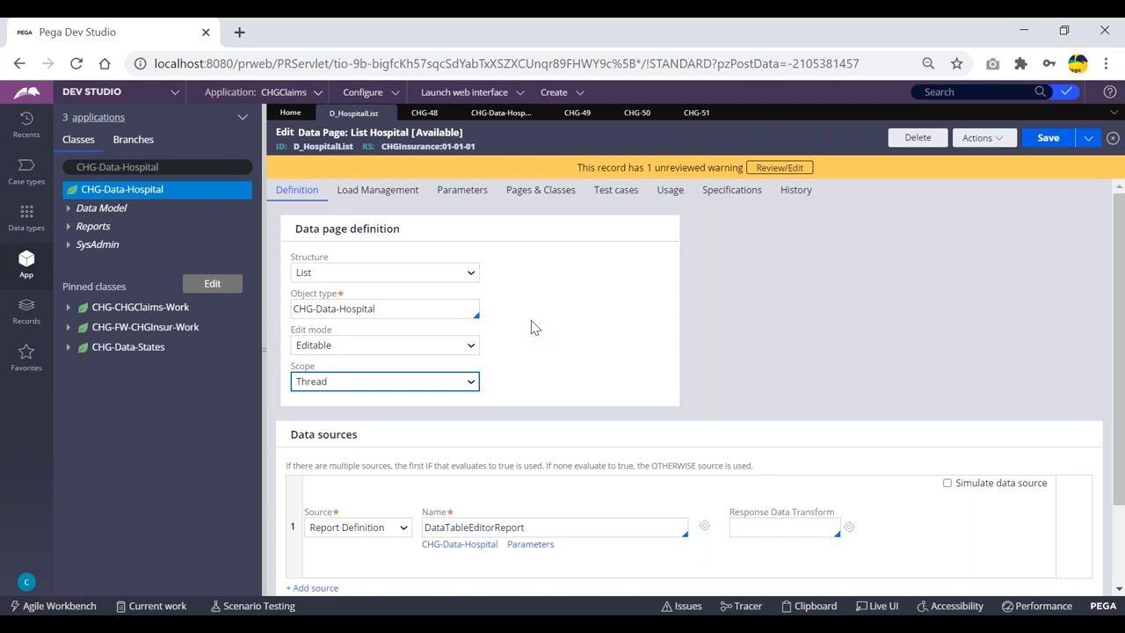
{"action": "scroll", "coordinate": [514, 334], "scroll_direction": "down", "scroll_amount": 1}
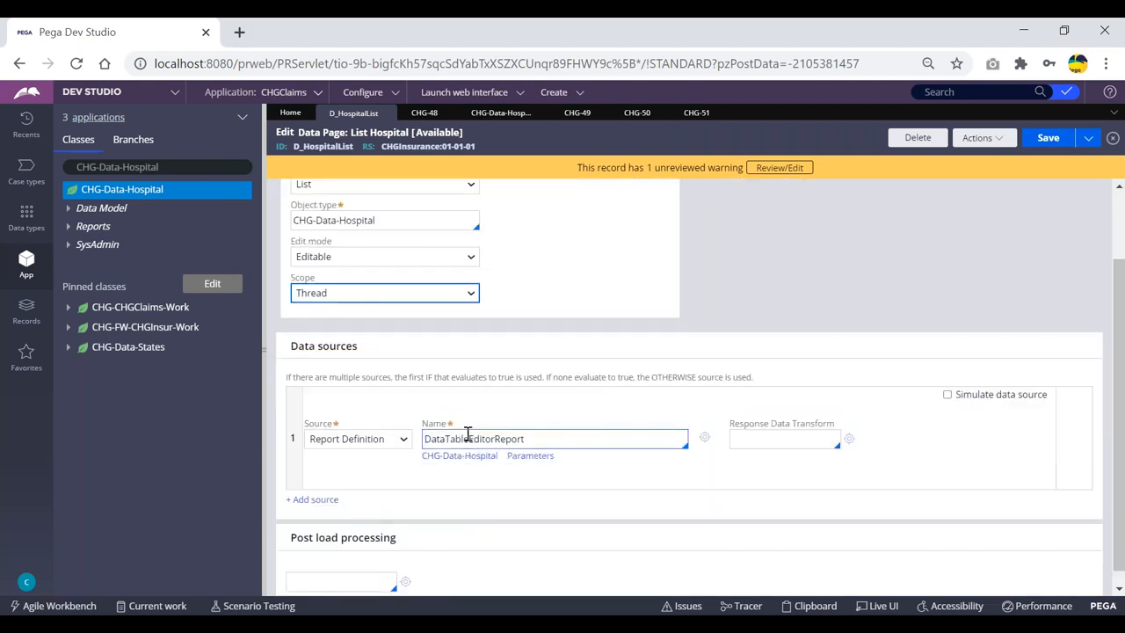
{"action": "scroll", "coordinate": [482, 360], "scroll_direction": "up", "scroll_amount": 1}
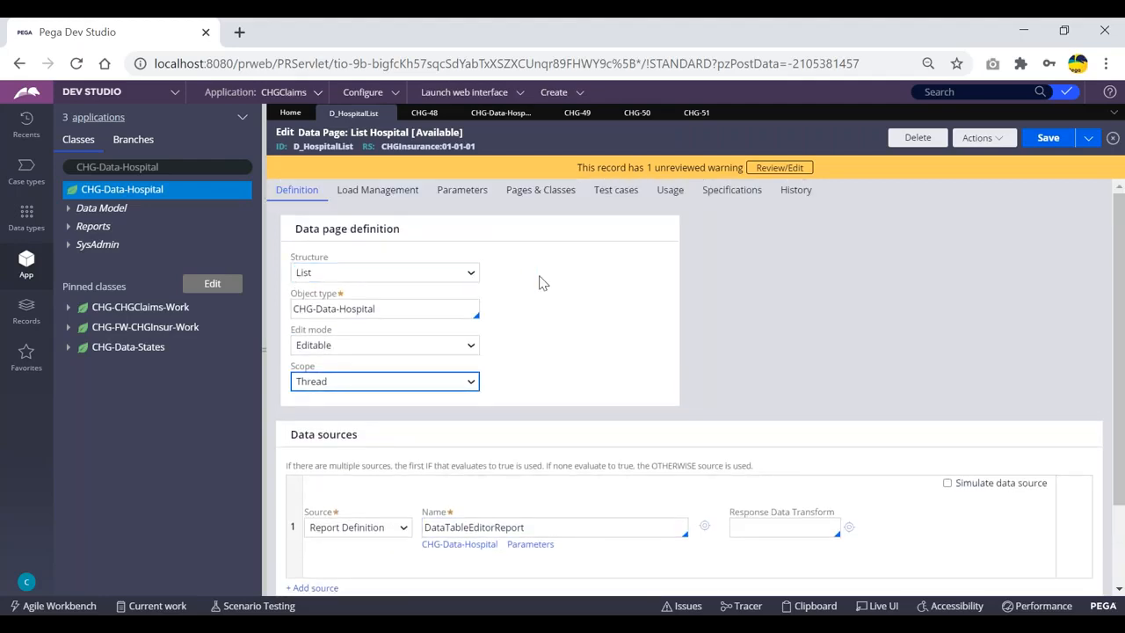
{"action": "scroll", "coordinate": [562, 369], "scroll_direction": "down", "scroll_amount": 1}
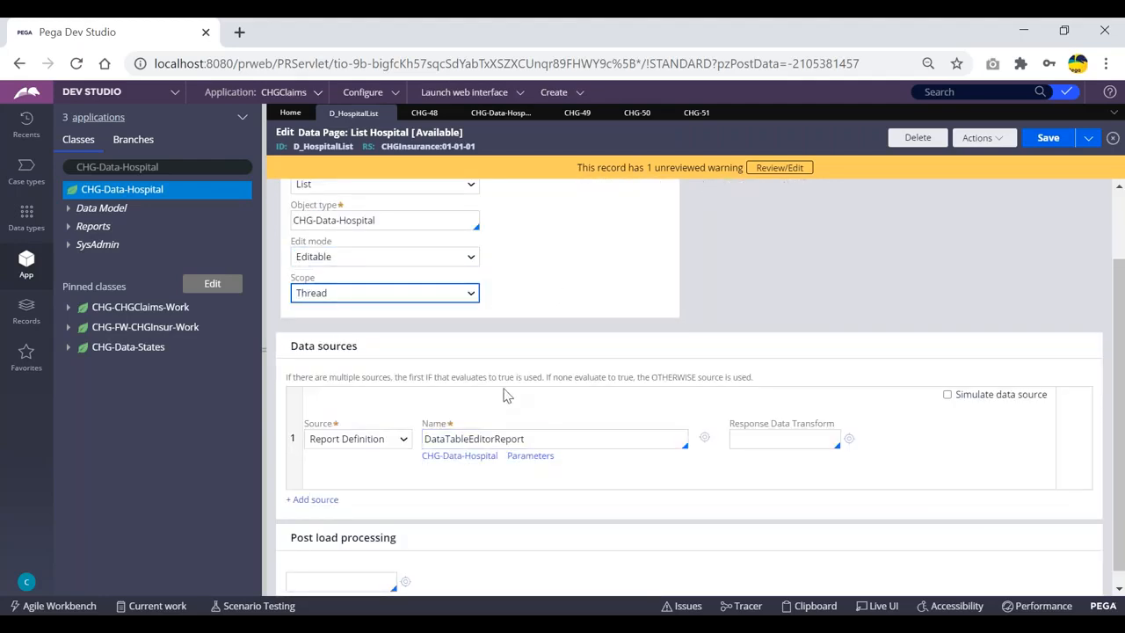
{"action": "scroll", "coordinate": [502, 391], "scroll_direction": "up", "scroll_amount": 1}
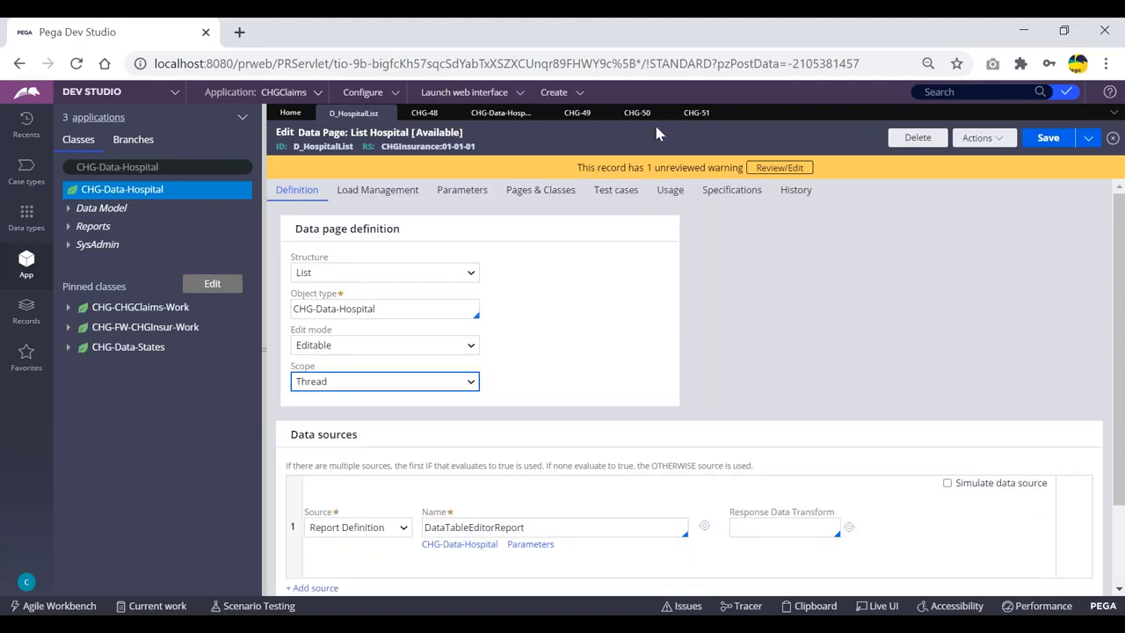
On case CHG-50's hospital selection form, set the state to West Bengal
{"action": "left_click", "coordinate": [497, 117]}
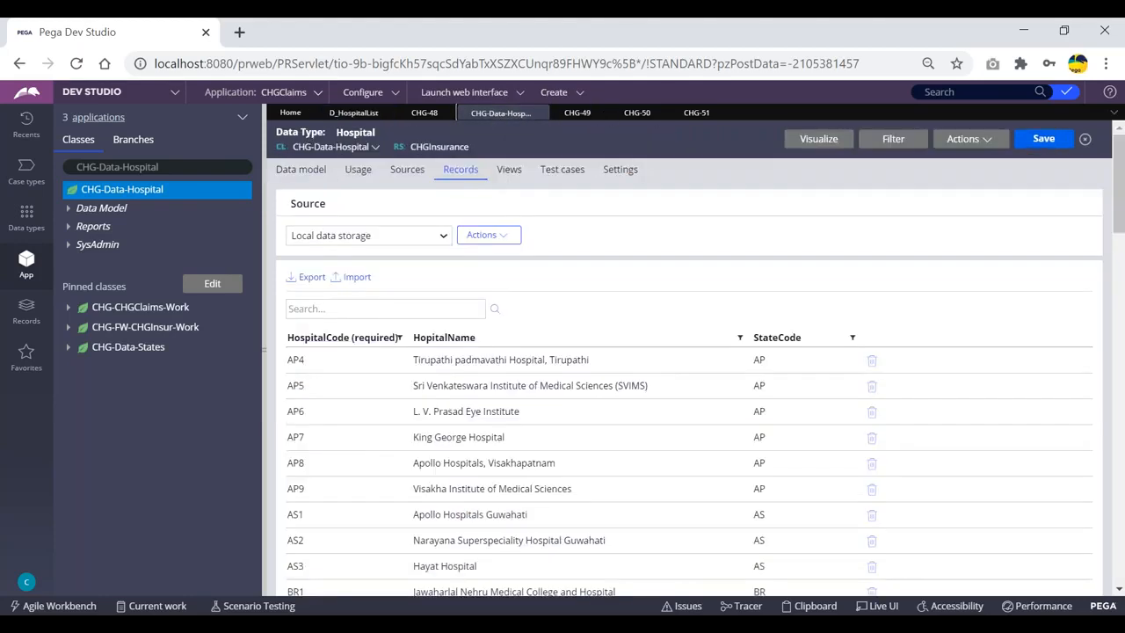
{"action": "left_click", "coordinate": [636, 114]}
{"action": "left_click", "coordinate": [339, 283]}
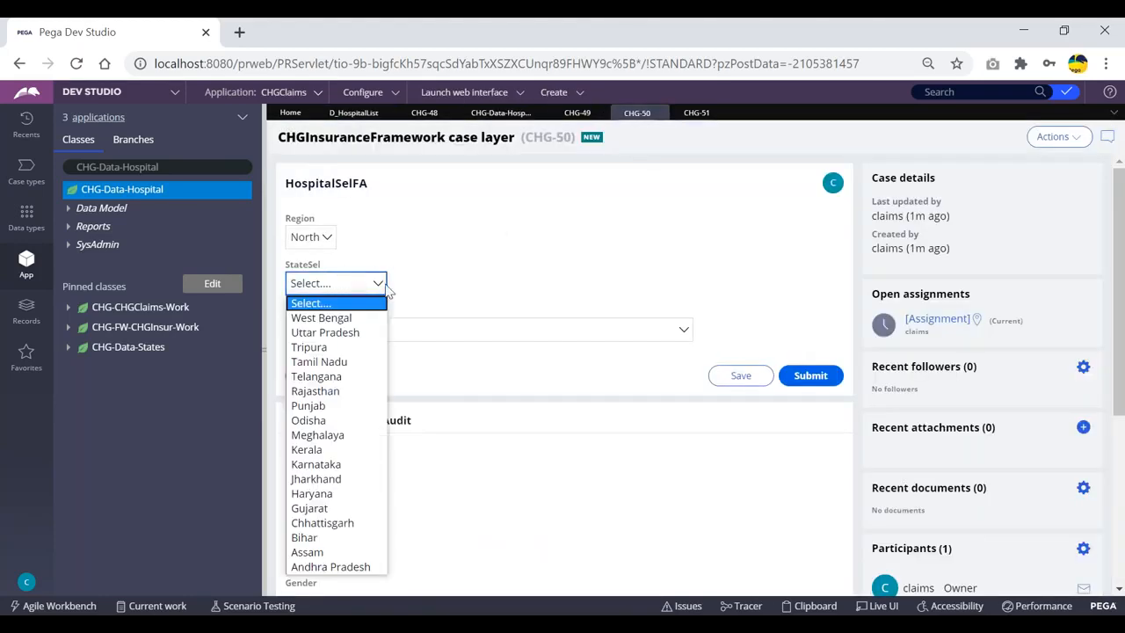
{"action": "left_click", "coordinate": [334, 320]}
Scroll through the hospitals offered for West Bengal and close the list without choosing one
{"action": "left_click", "coordinate": [352, 331]}
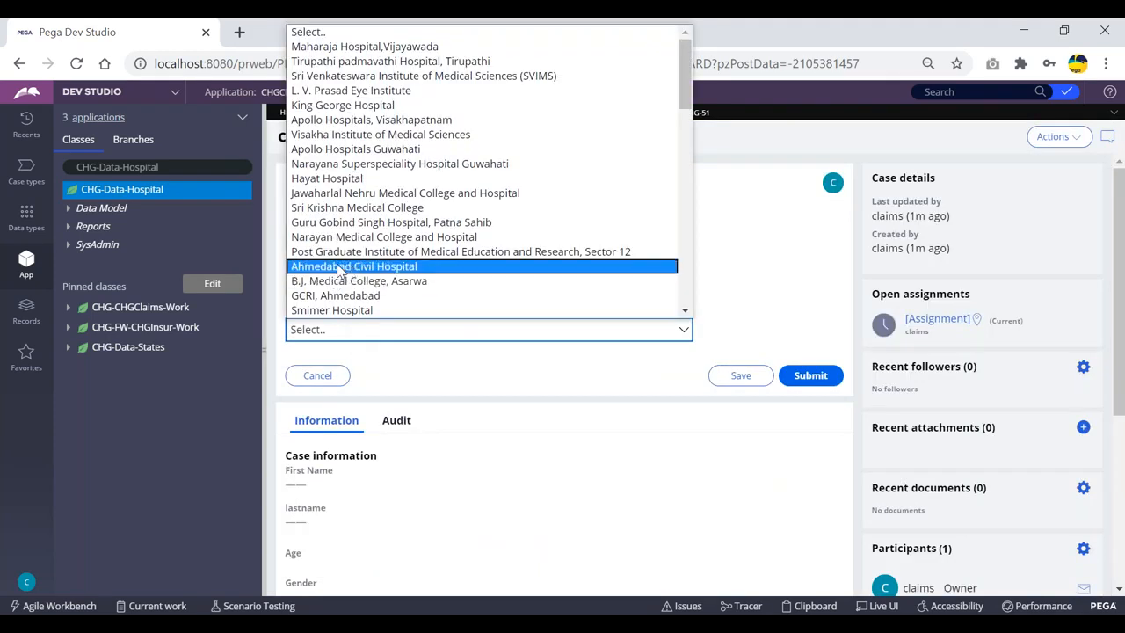
{"action": "scroll", "coordinate": [376, 264], "scroll_direction": "down", "scroll_amount": 4}
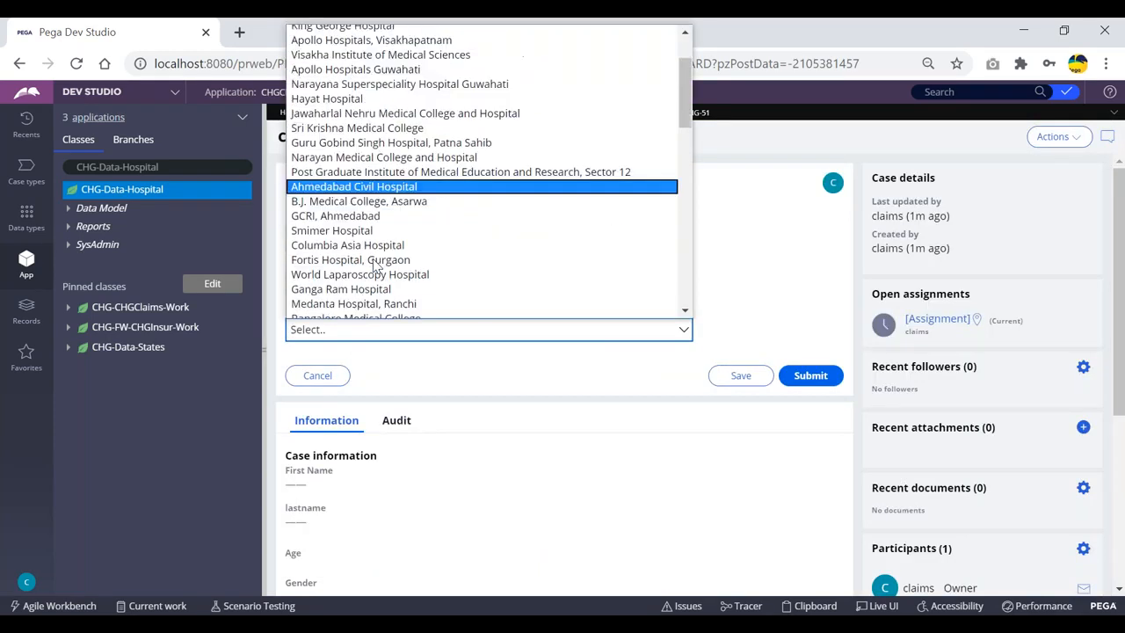
{"action": "left_click", "coordinate": [725, 216]}
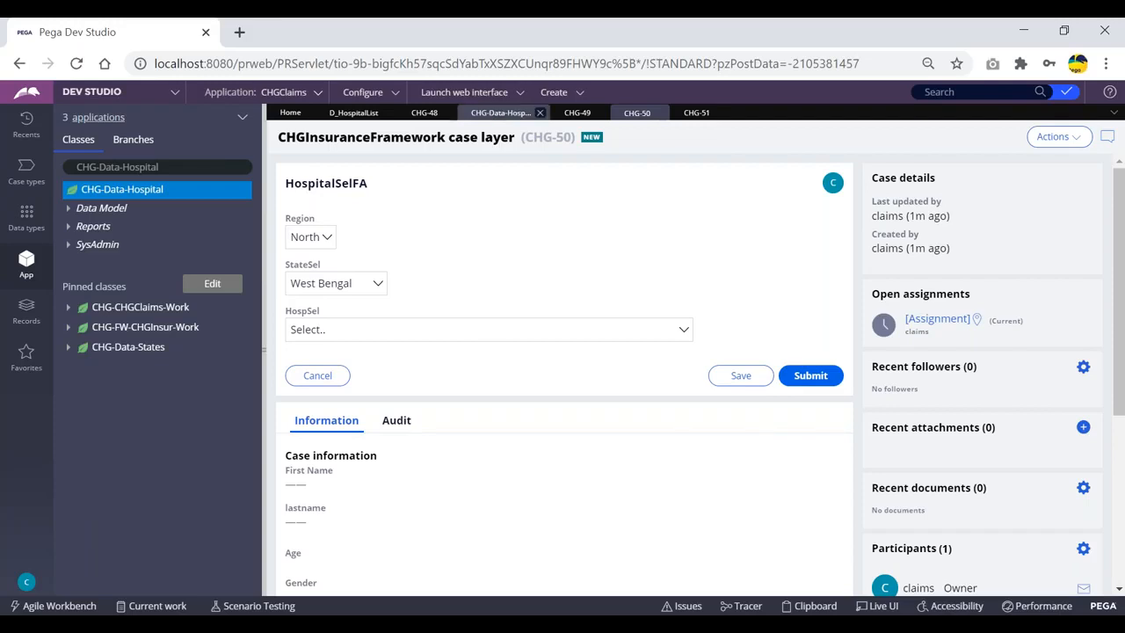
{"action": "left_click", "coordinate": [728, 30]}
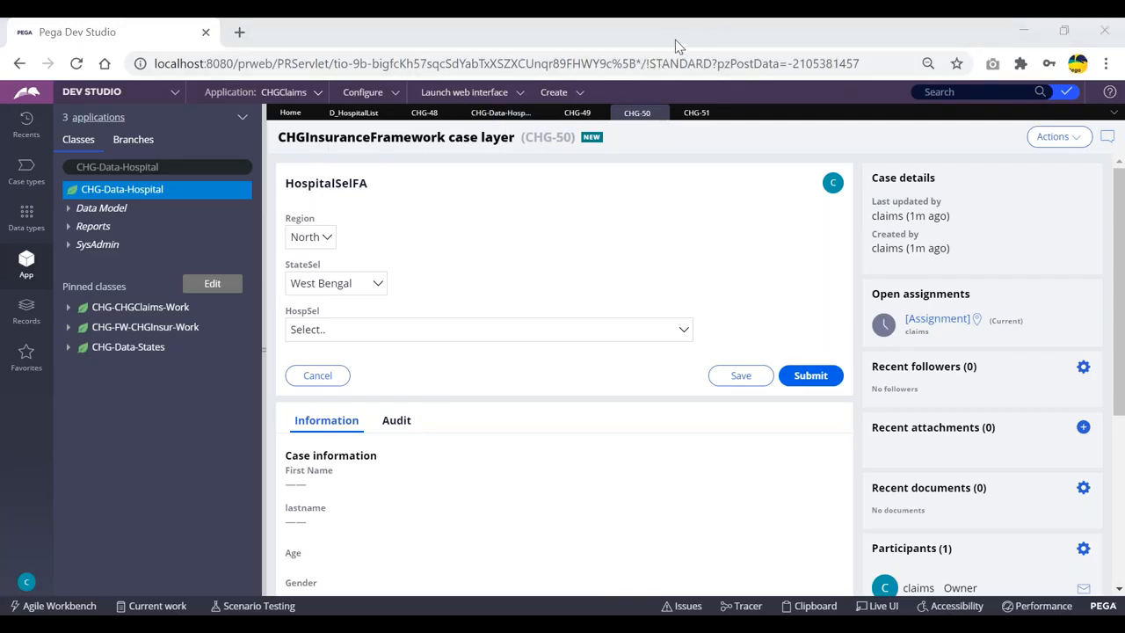